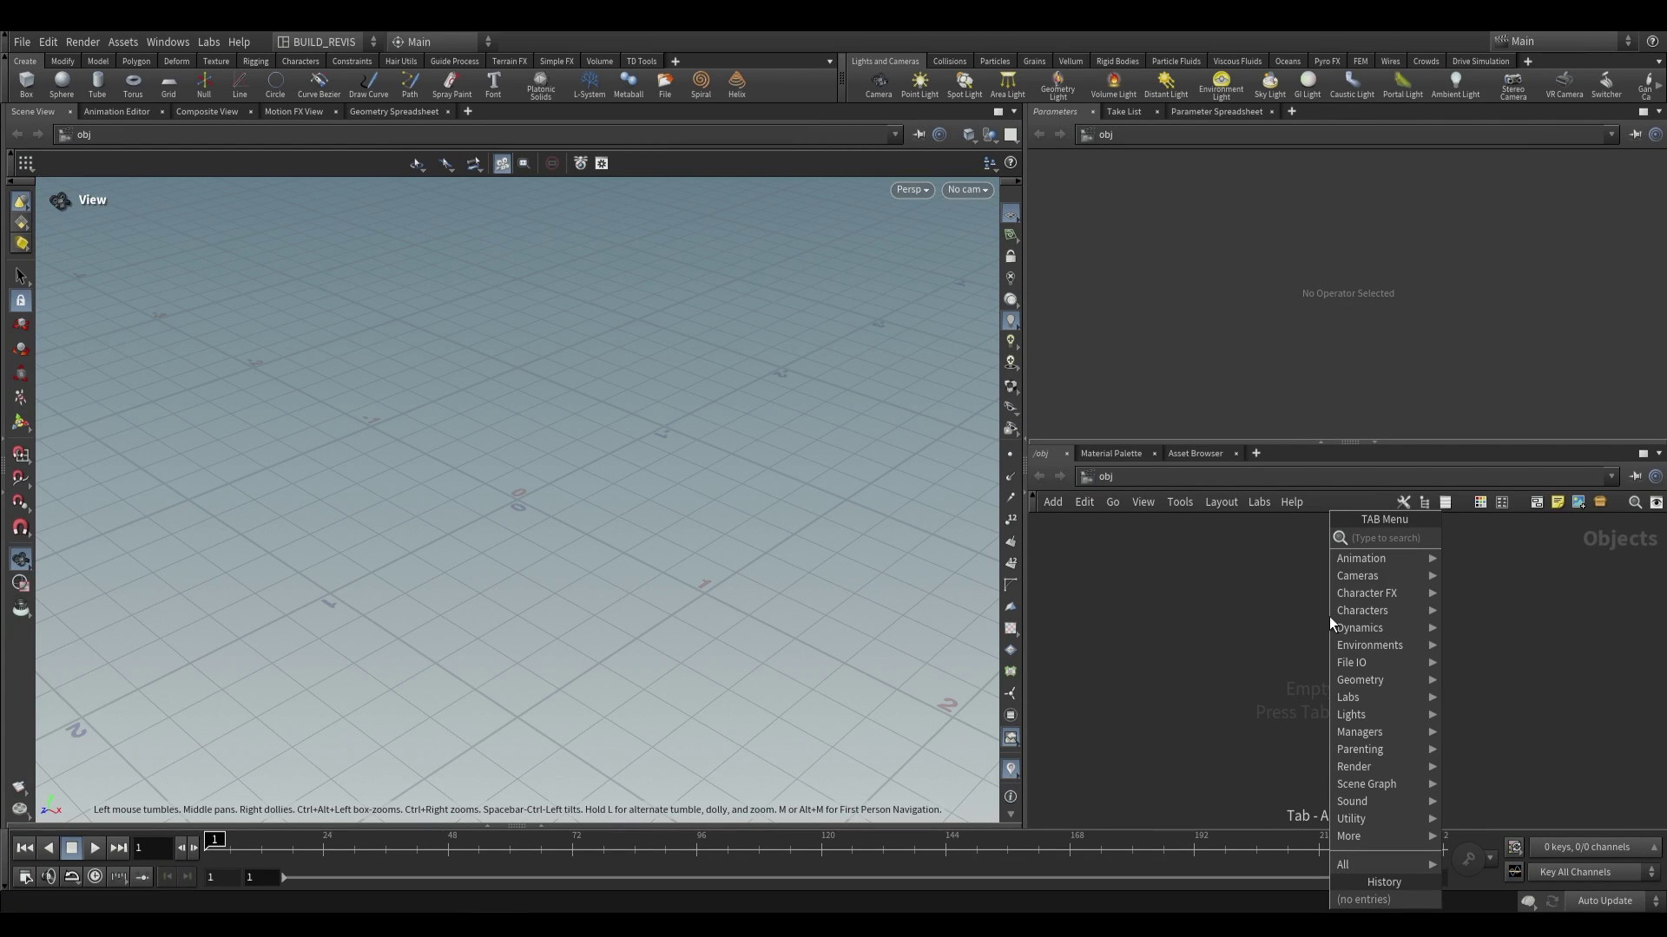
Create a geo1 Geometry object and dive into its empty network
text(geo)
key(Return)
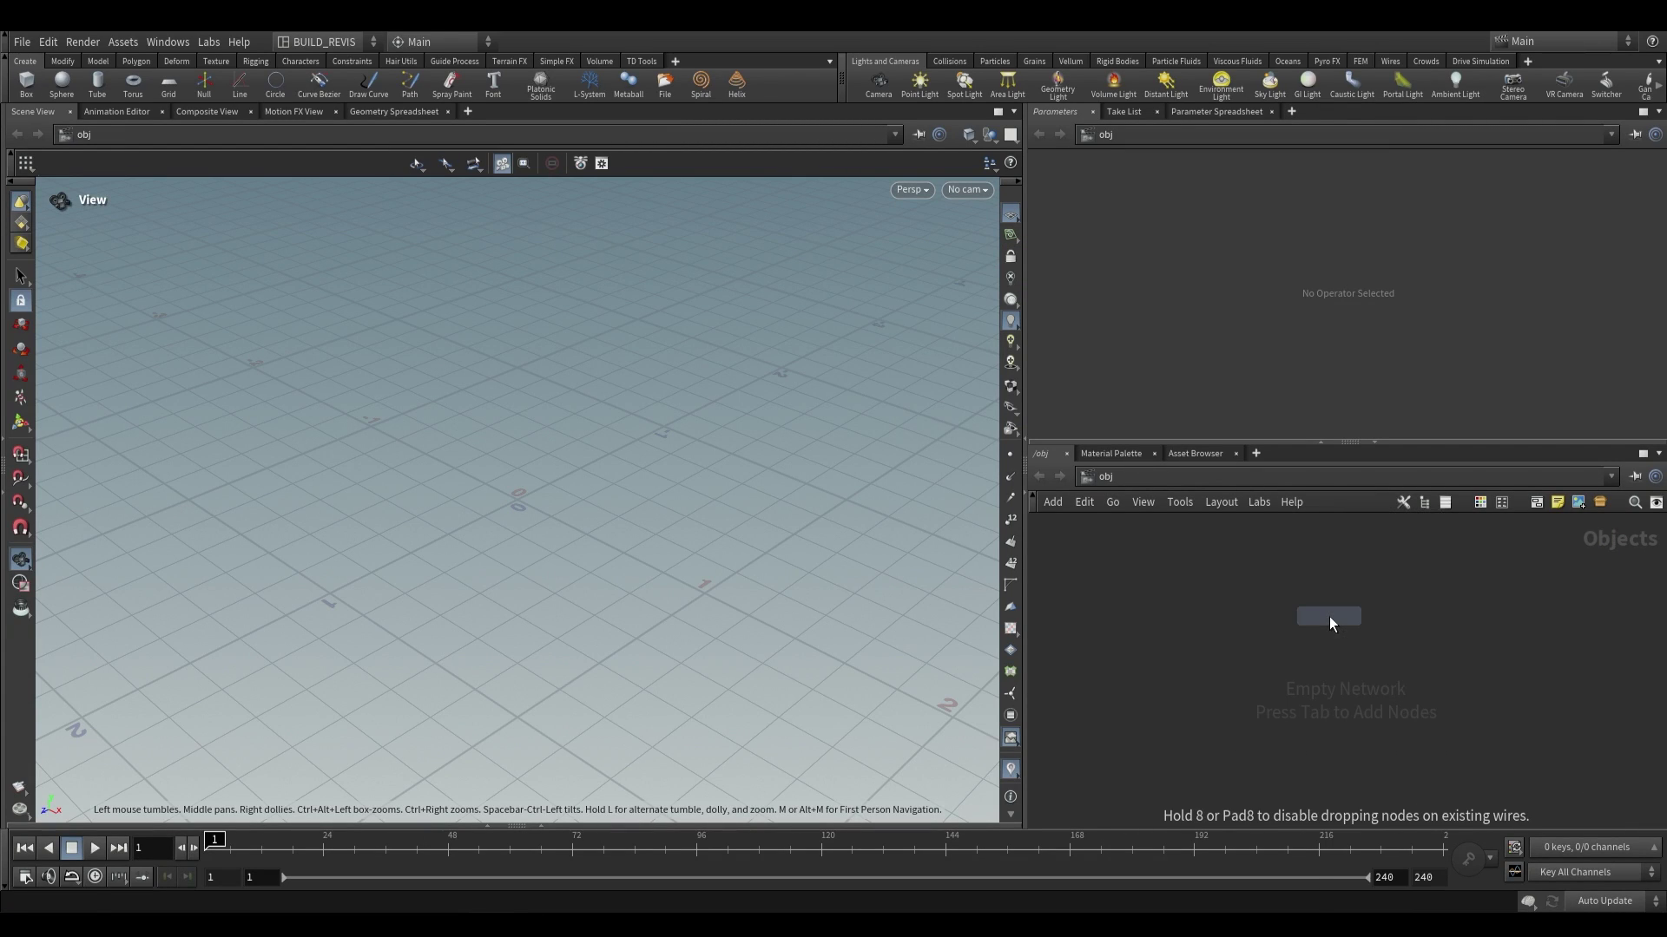
double_click(1330, 616)
key(Tab)
Place a Vellum Configure Cloth node, vellumcloth1, in geo1
text(vellum clo)
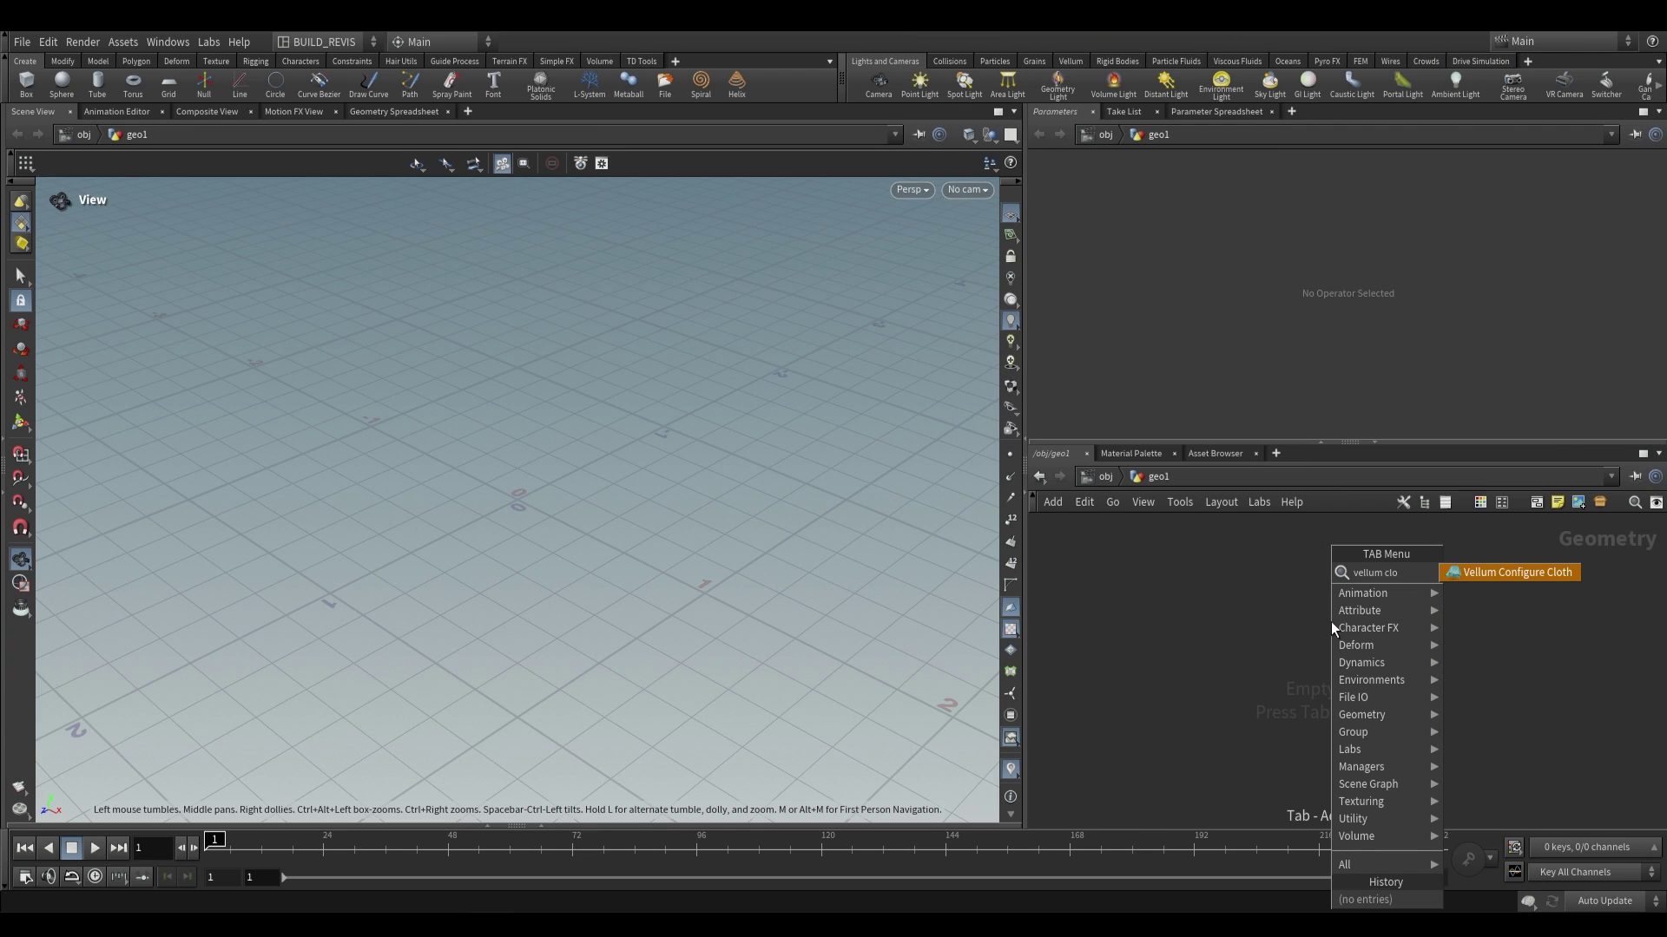
key(Return)
click(1330, 622)
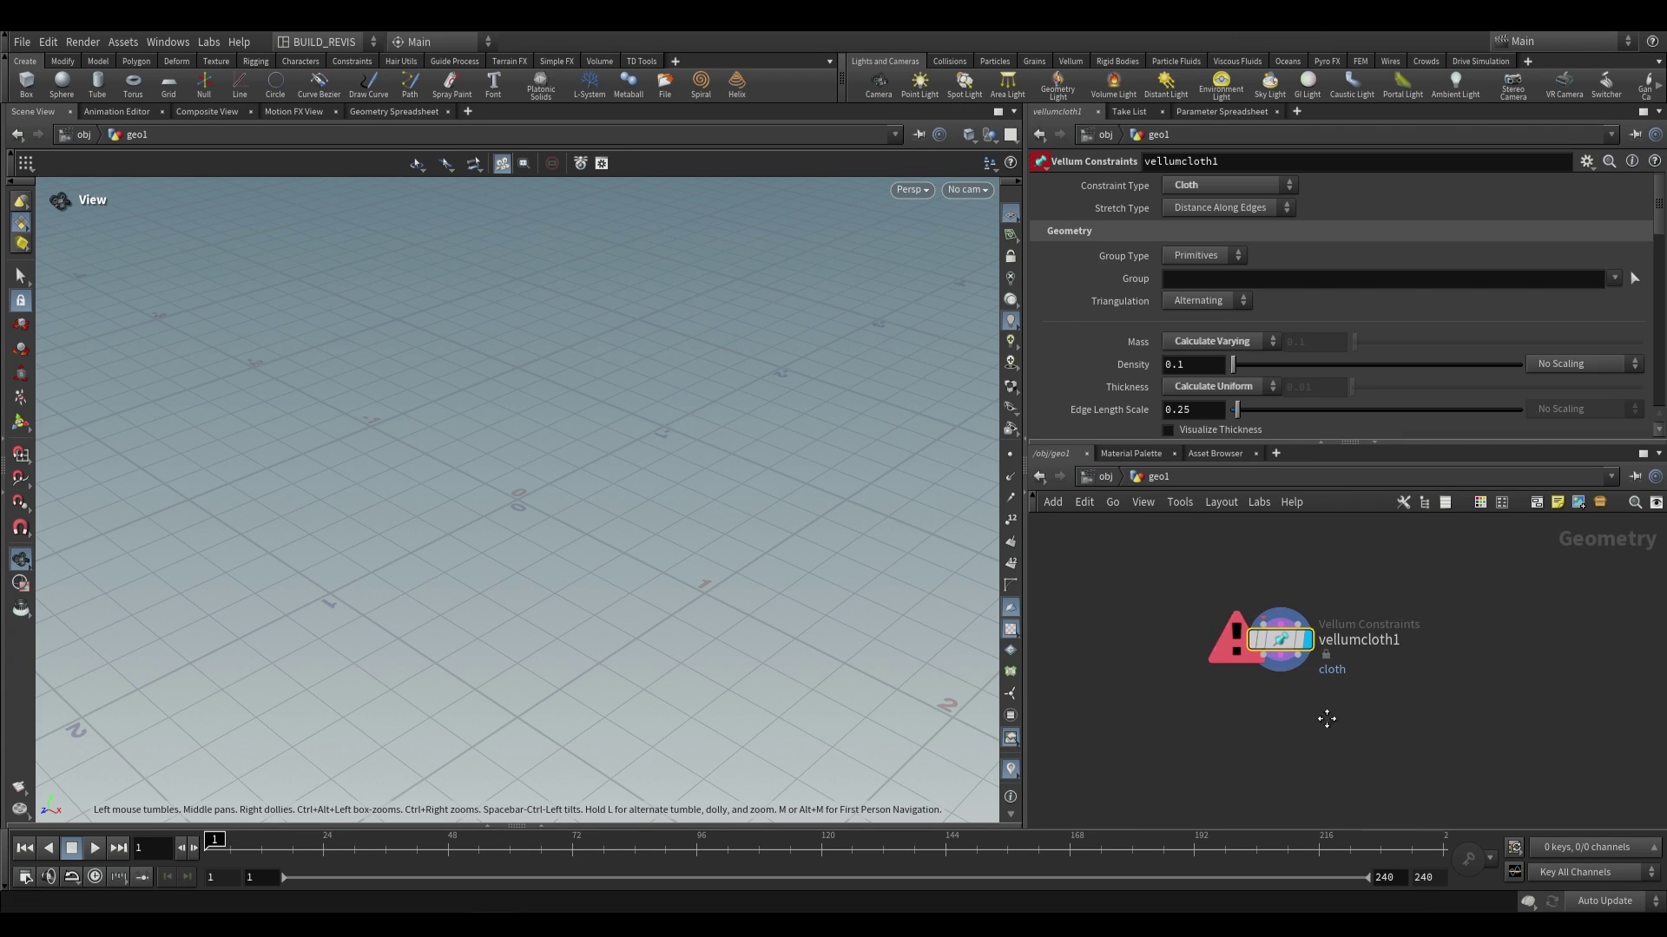
drag(1409, 672, 1384, 668)
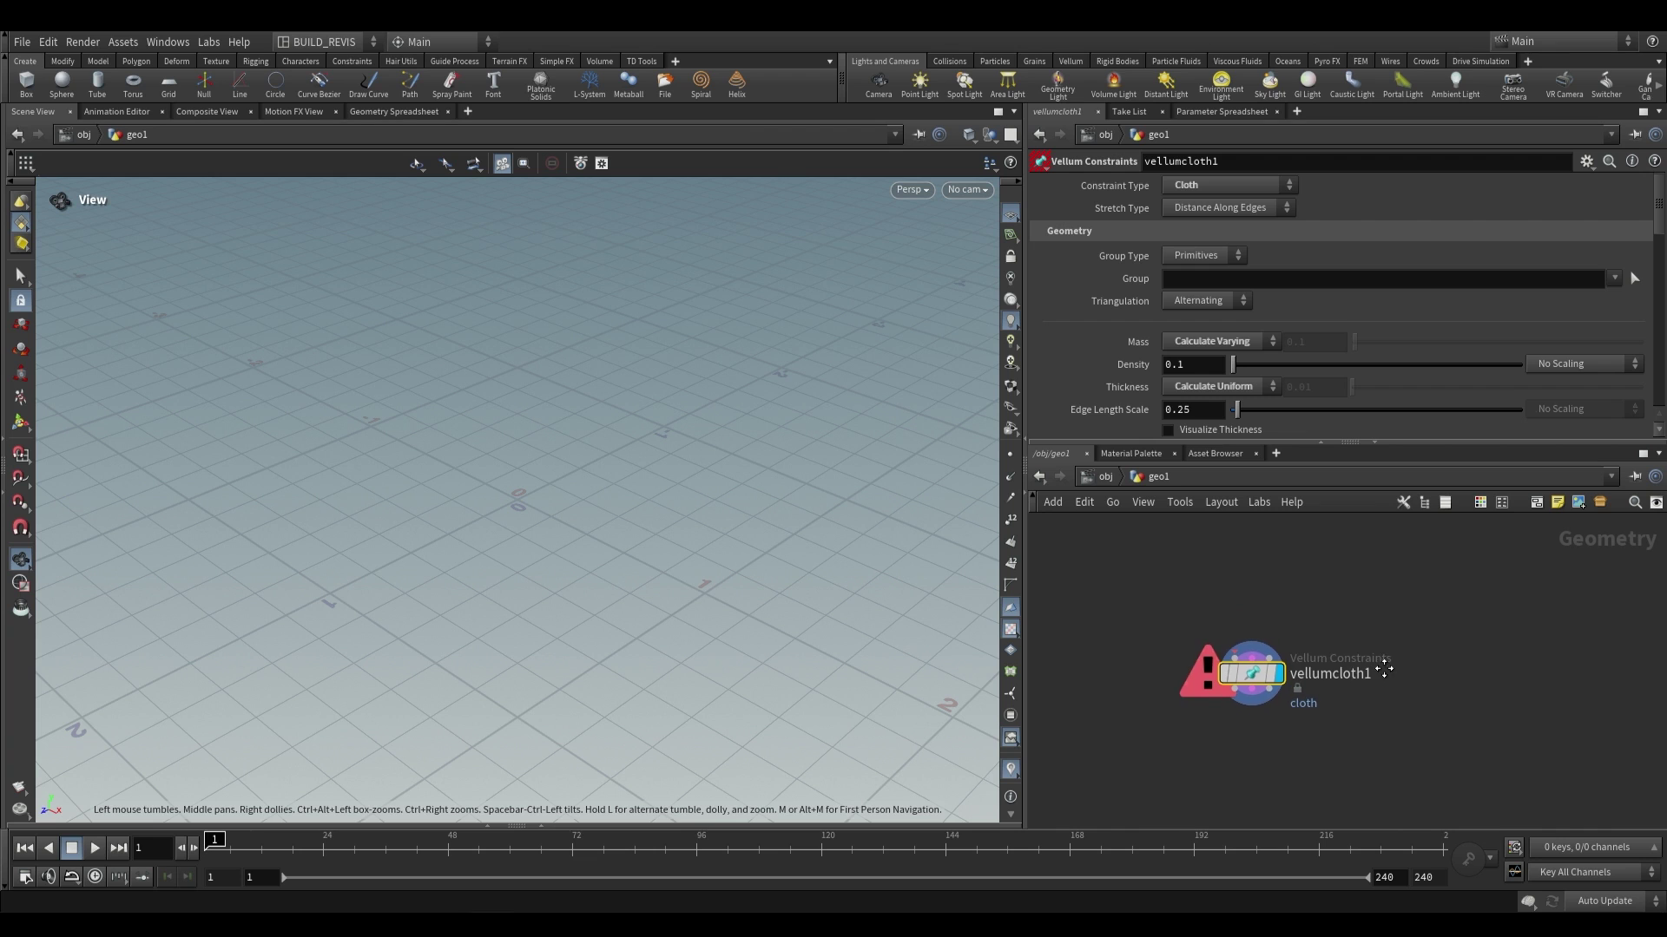
Add a Vellum Constraints node beside it with Constraint Type set to Cloth
key(Tab)
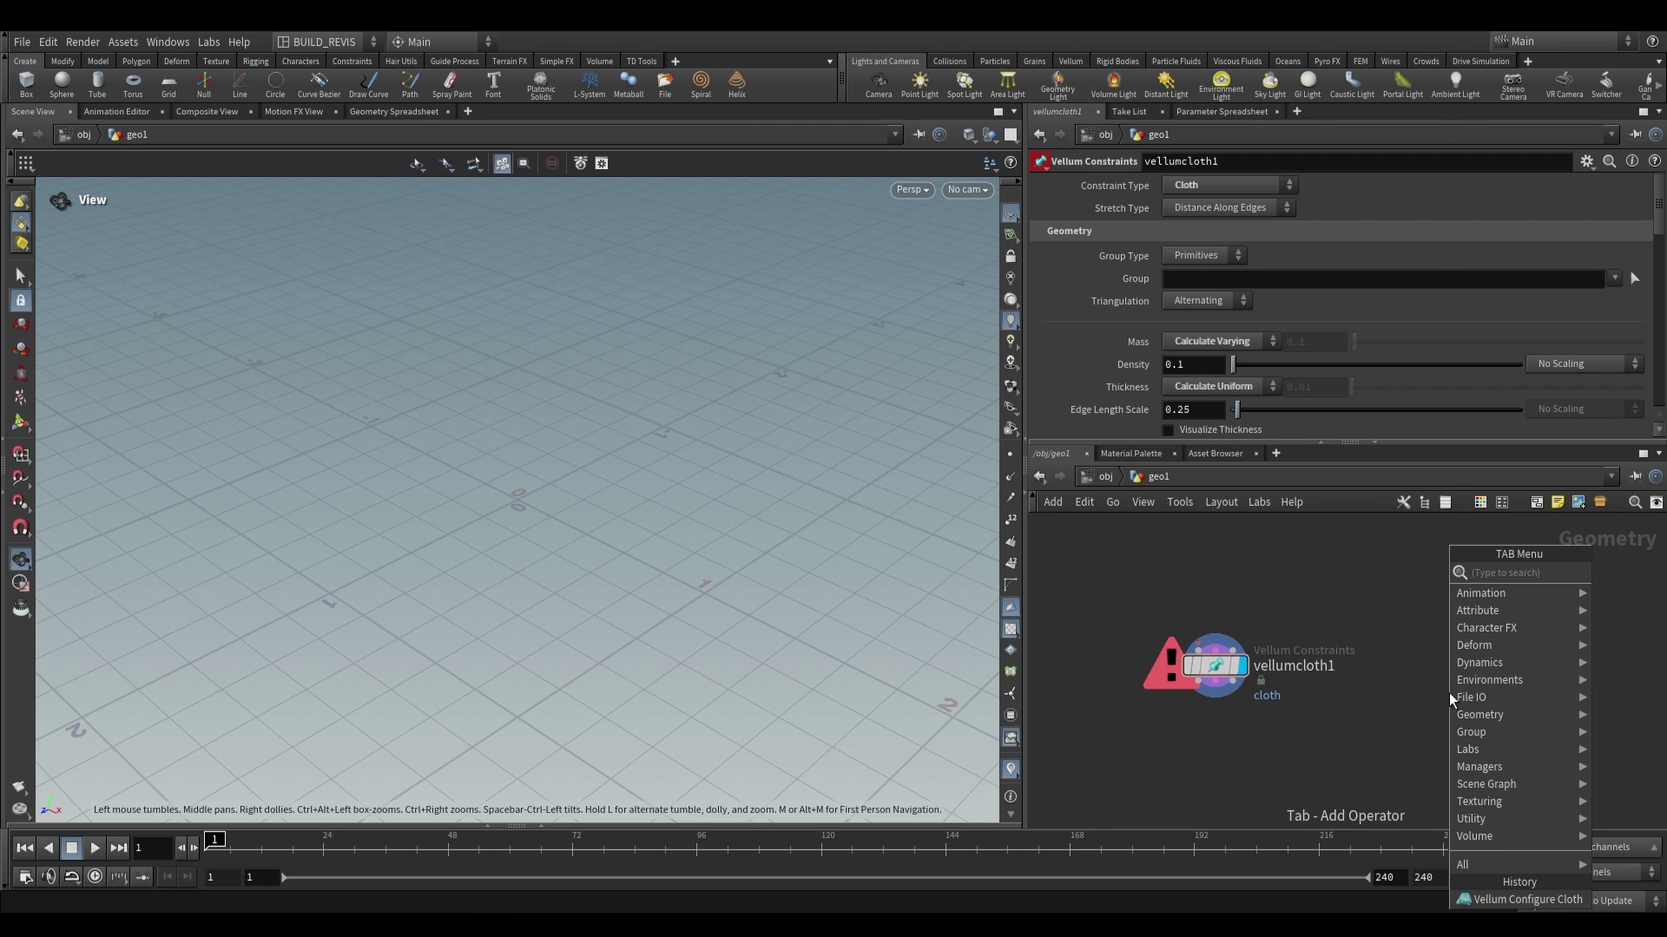
text(vellum cont)
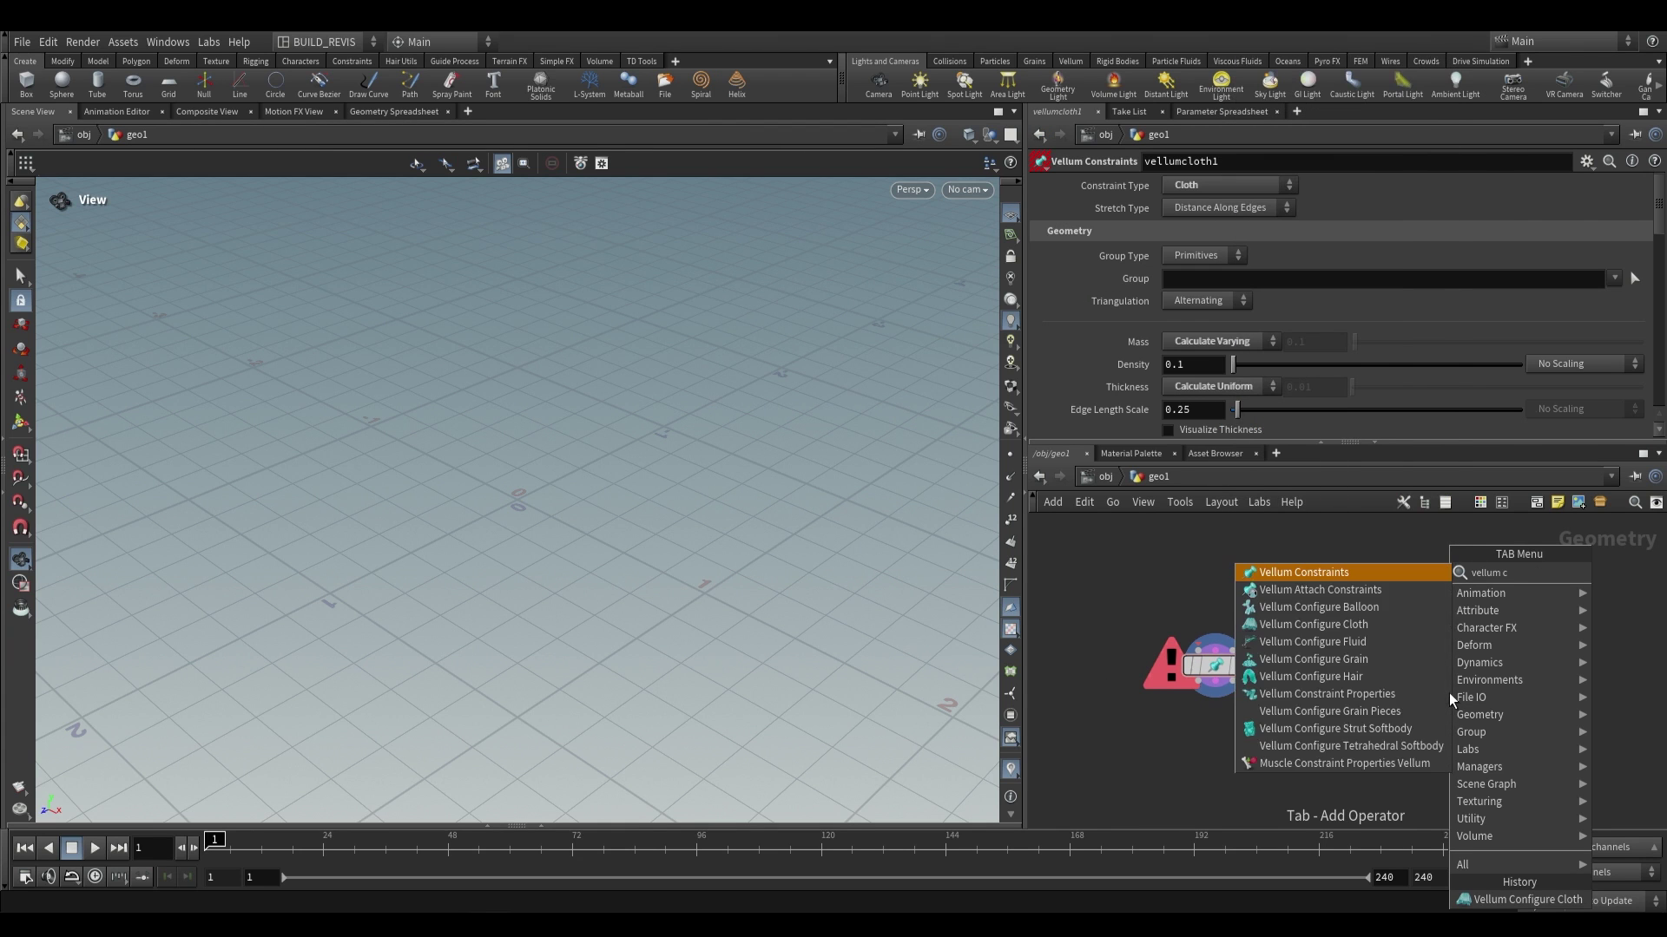
key(BackSpace)
text(s)
key(Return)
click(1449, 693)
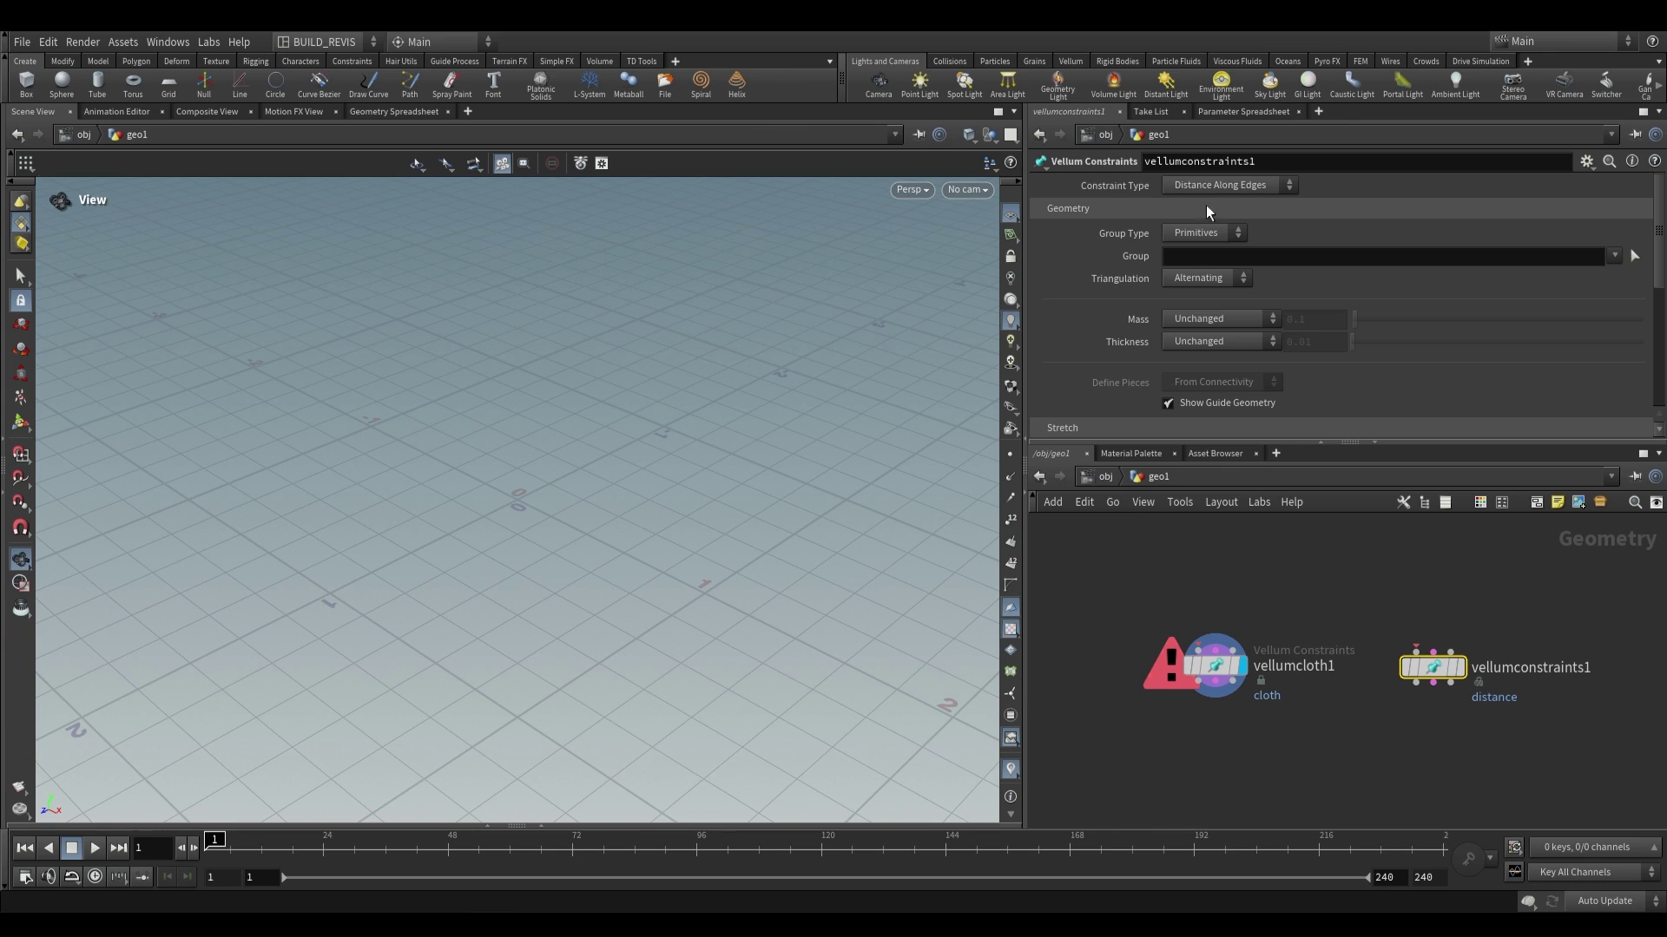
click(1224, 184)
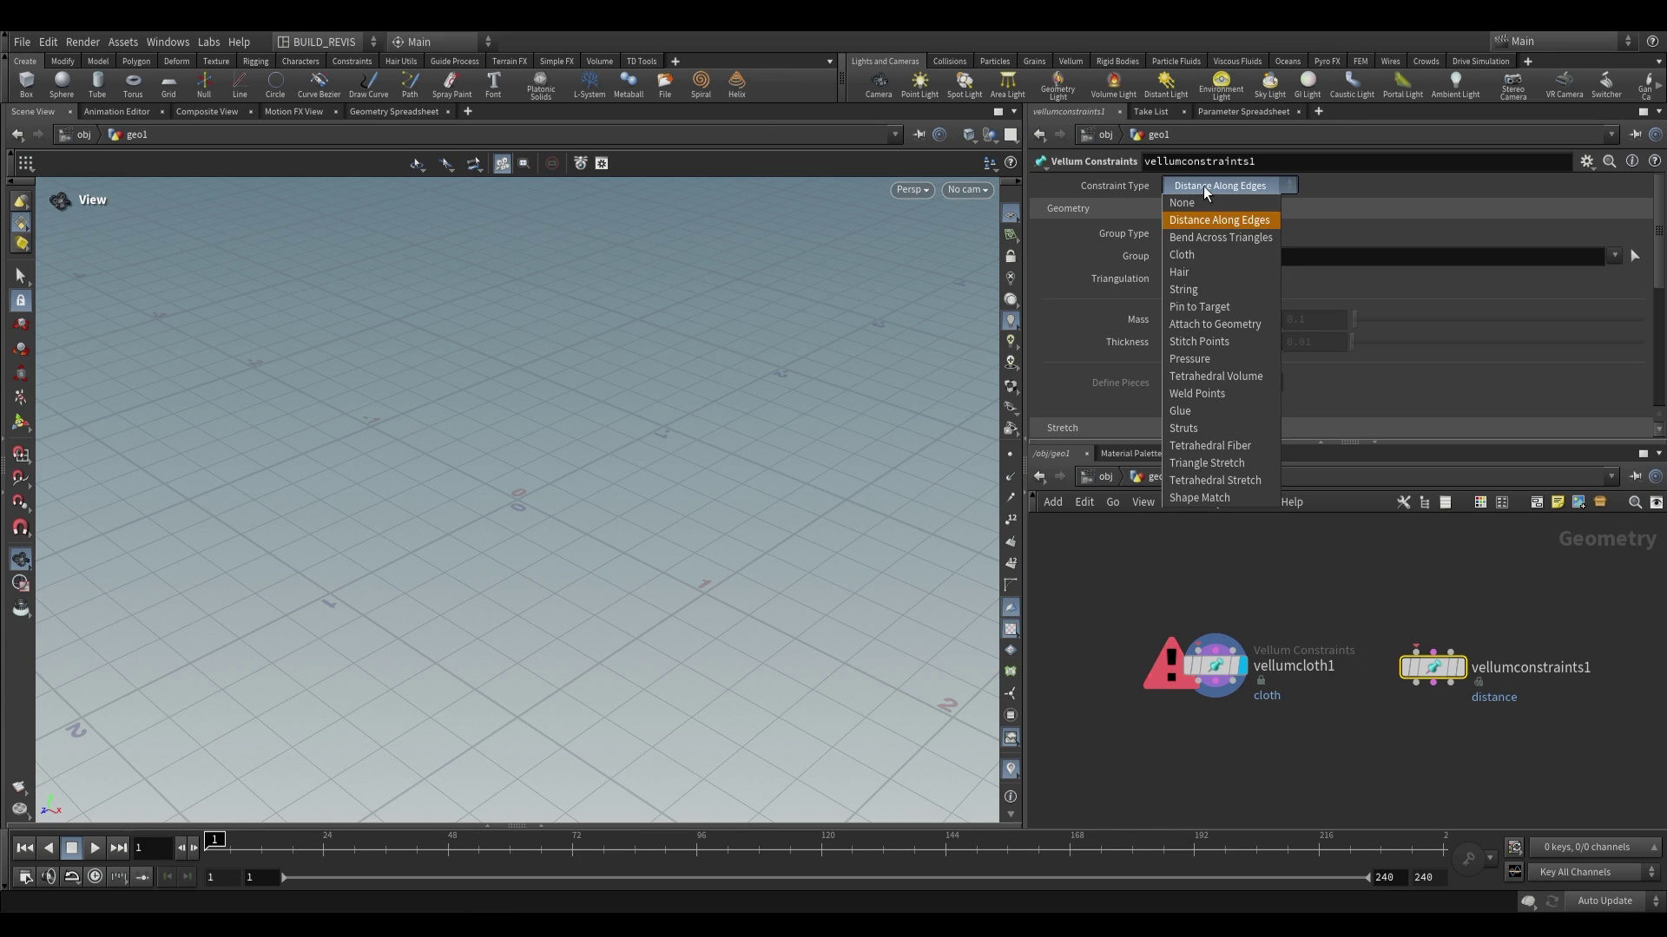
click(1190, 254)
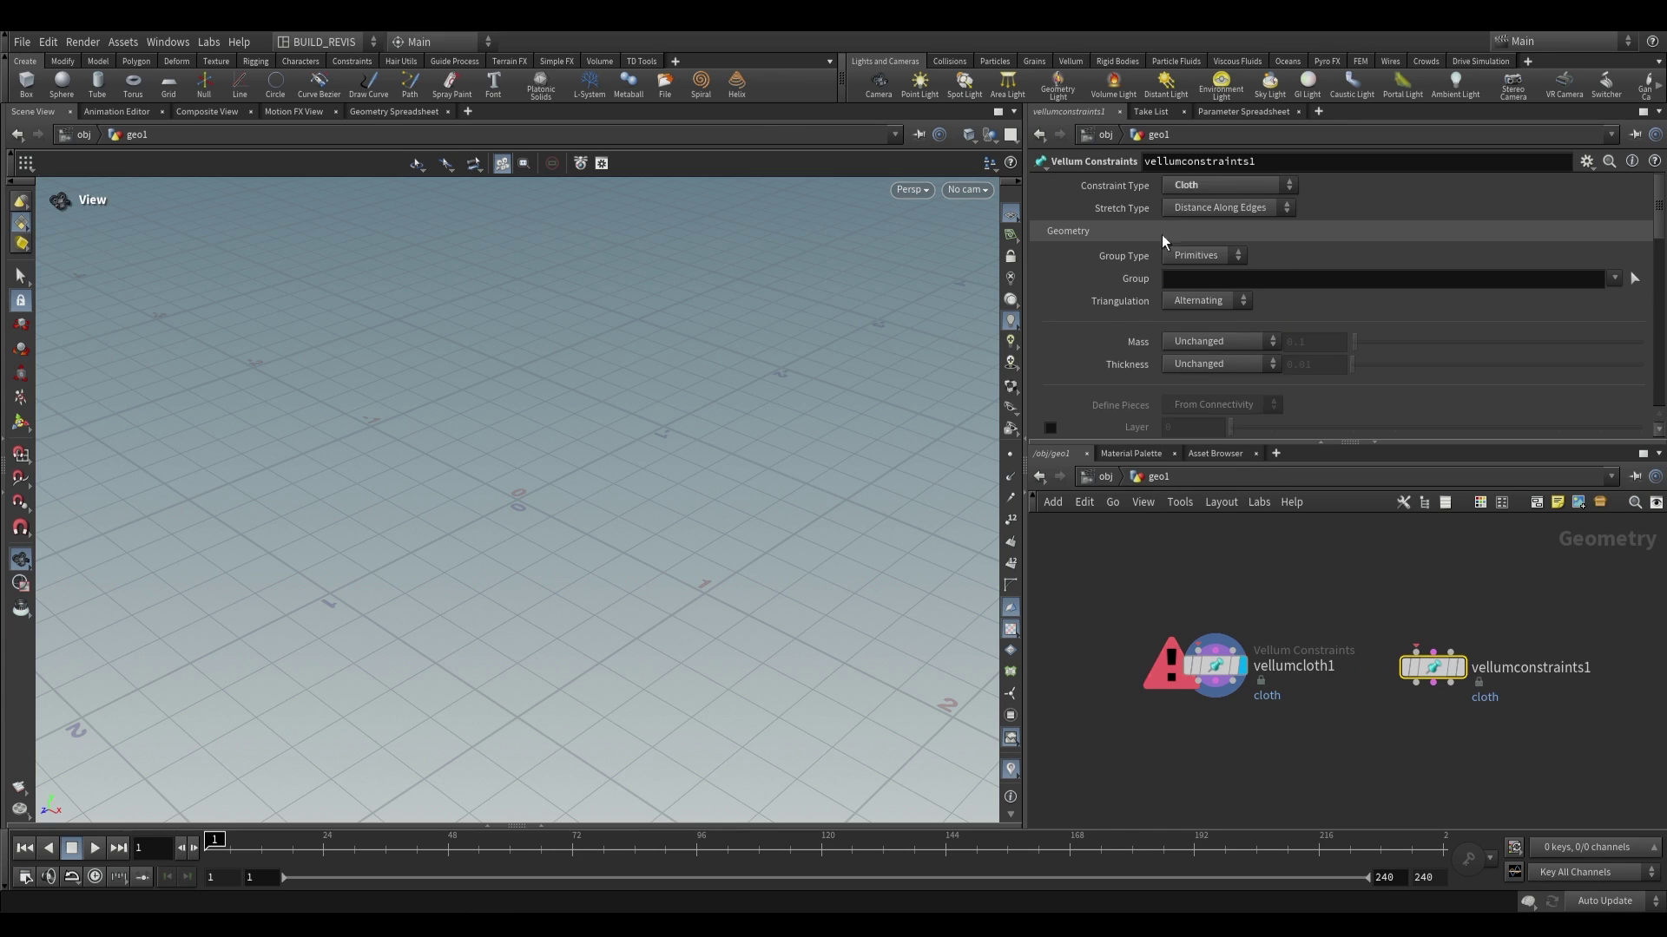
Compare with vellumcloth1's parameters, then delete vellumconstraints1
click(1229, 652)
scroll(1106, 311, down, 10)
scroll(1117, 340, up, 10)
scroll(1396, 679, up, 2)
click(1482, 671)
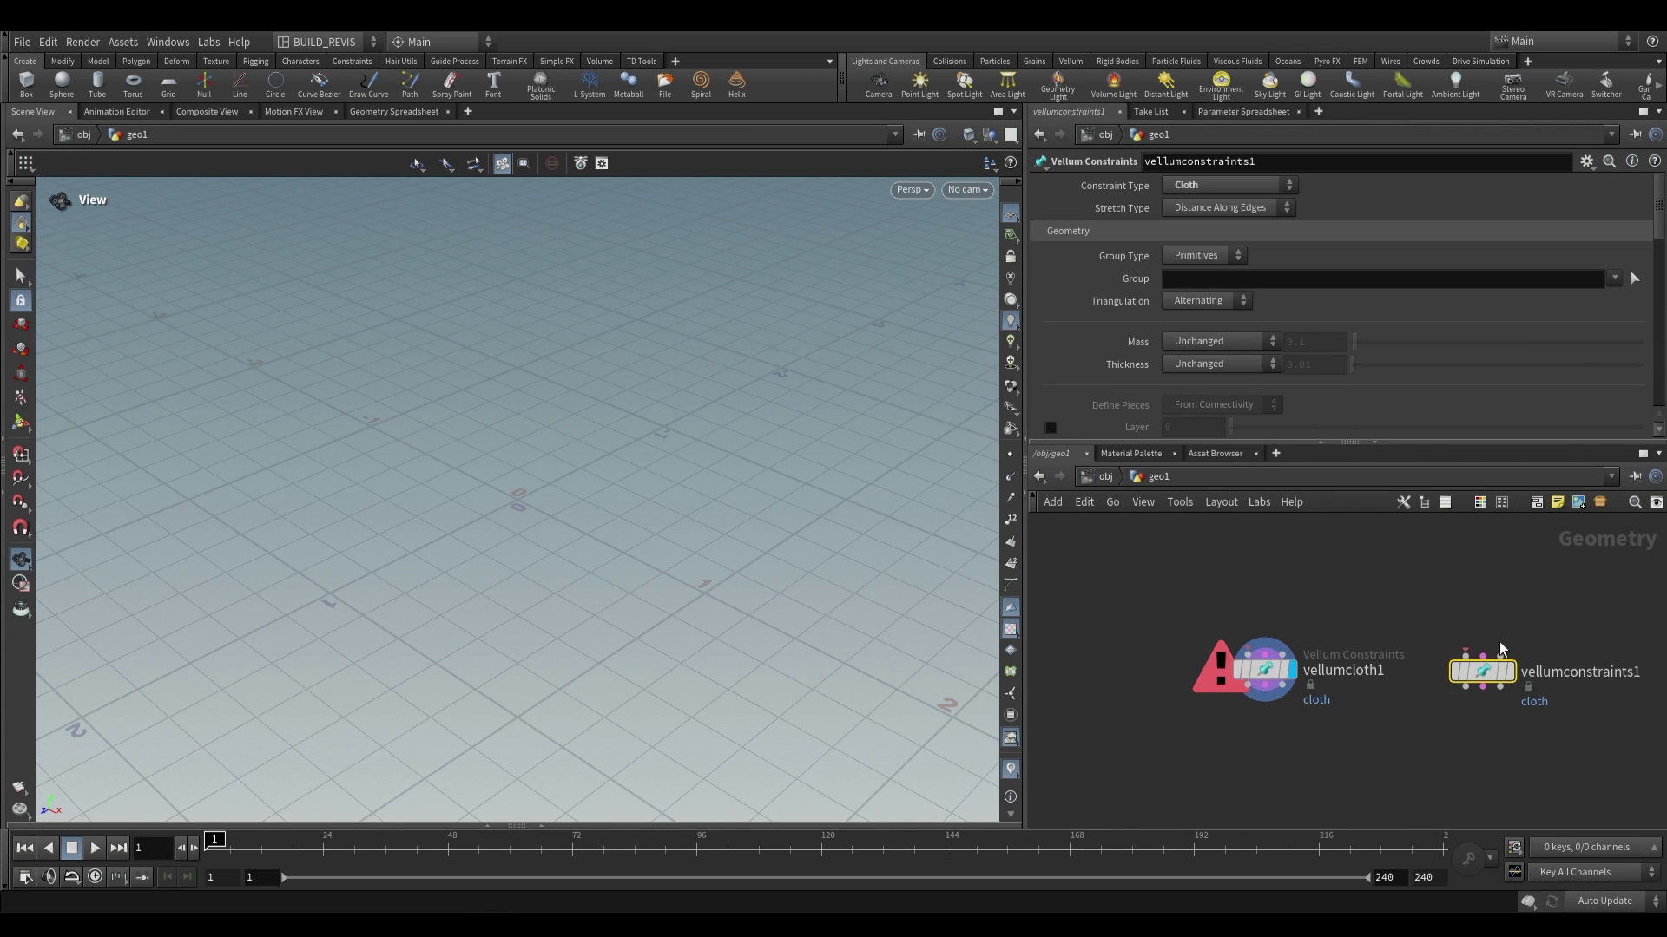
key(Delete)
Feed a 1×1 grid1 rotated 45° on X into vellumcloth1, then call up Vellum Solver
key(h)
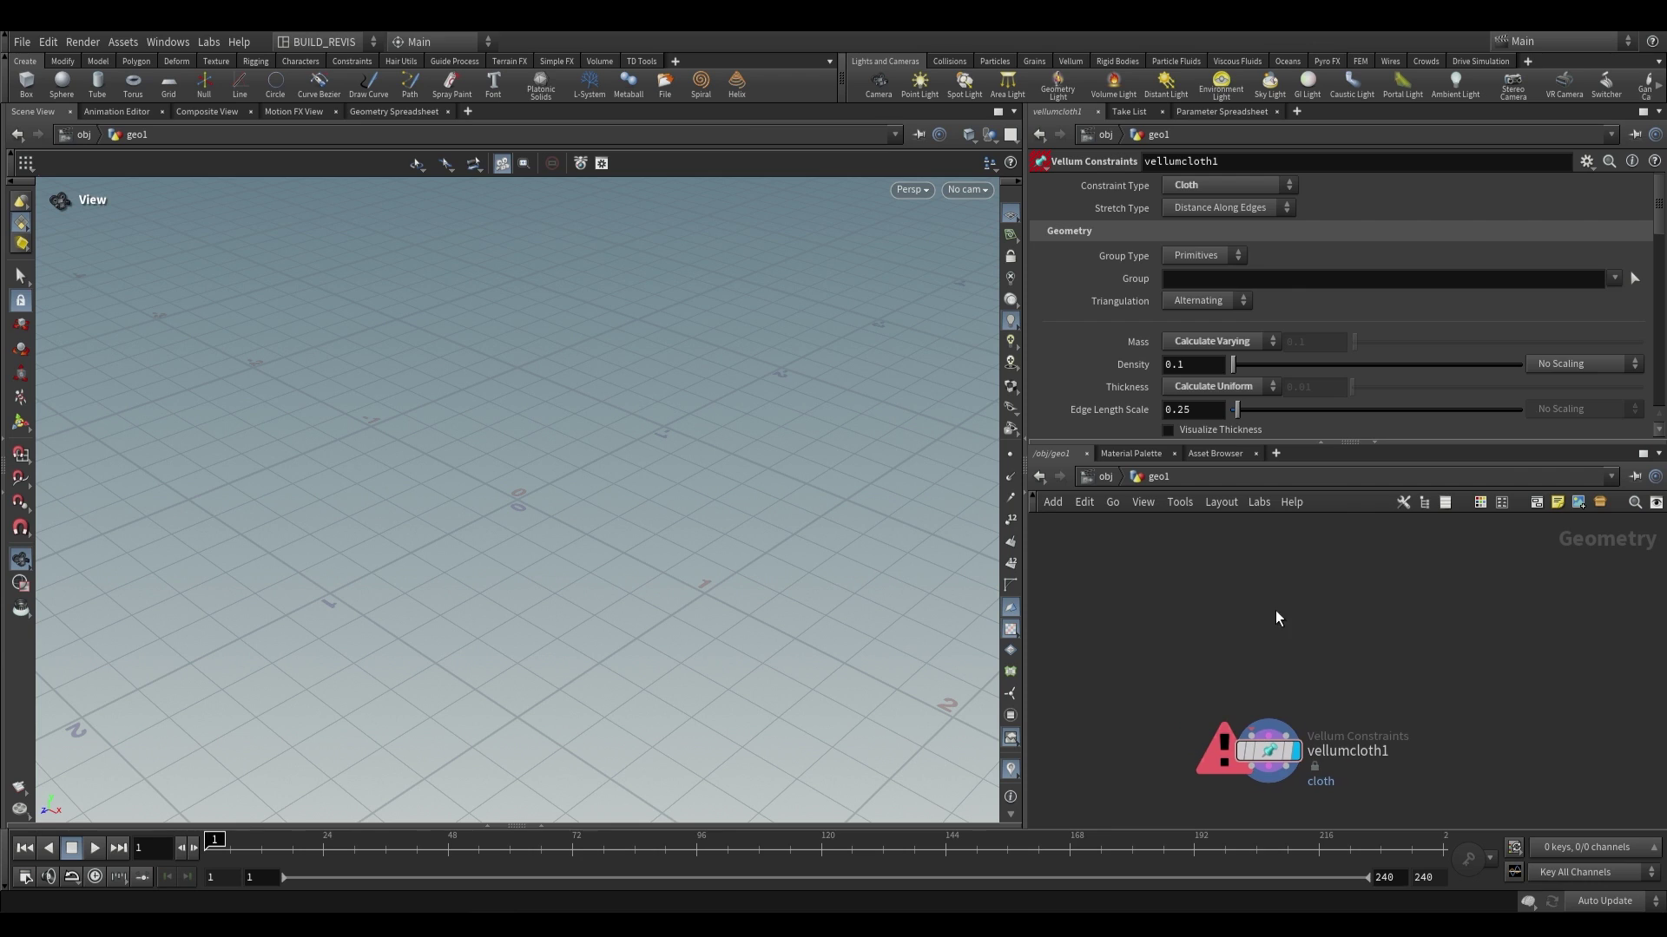
key(Tab)
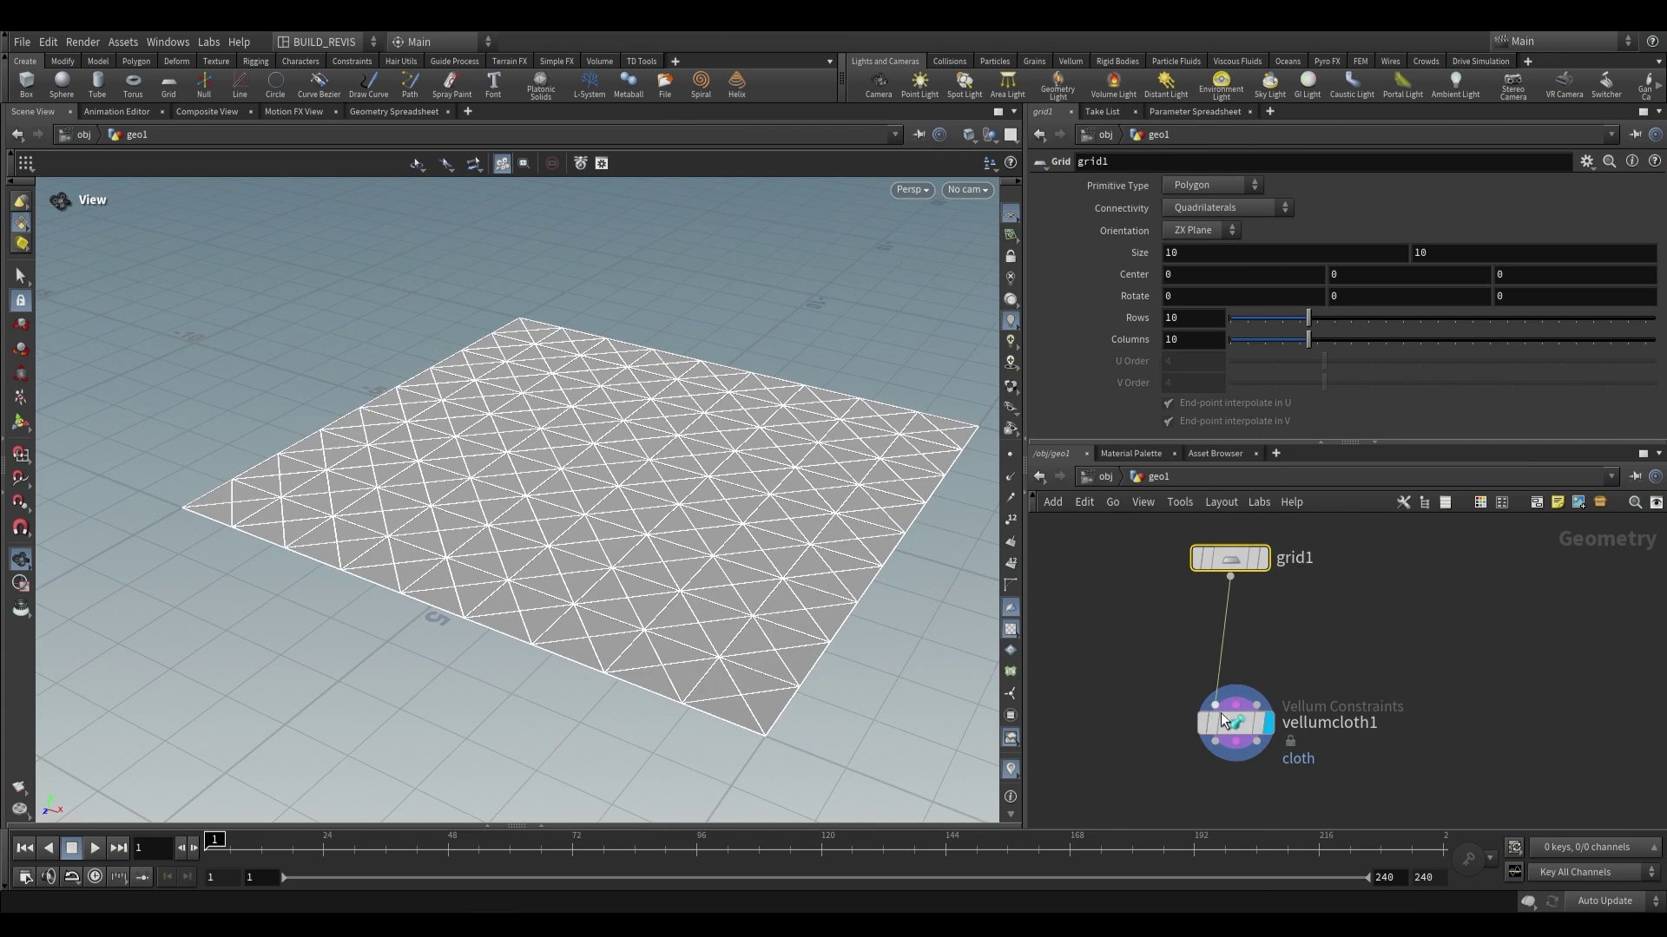
drag(1238, 729, 1243, 695)
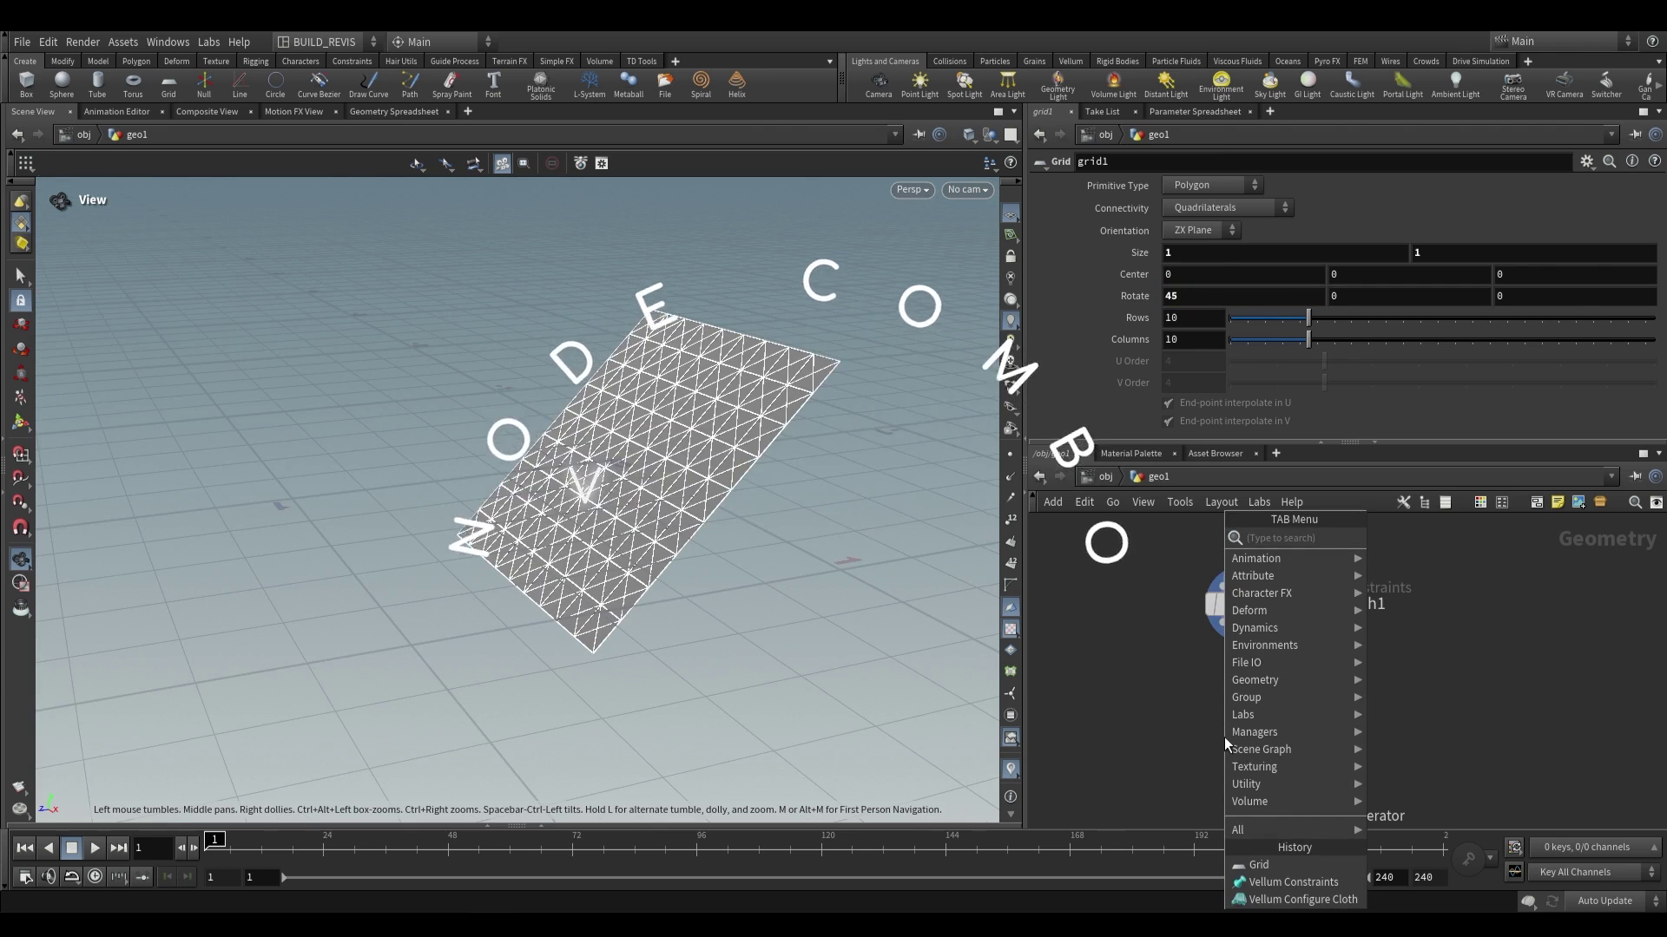
text(vell)
text( solv)
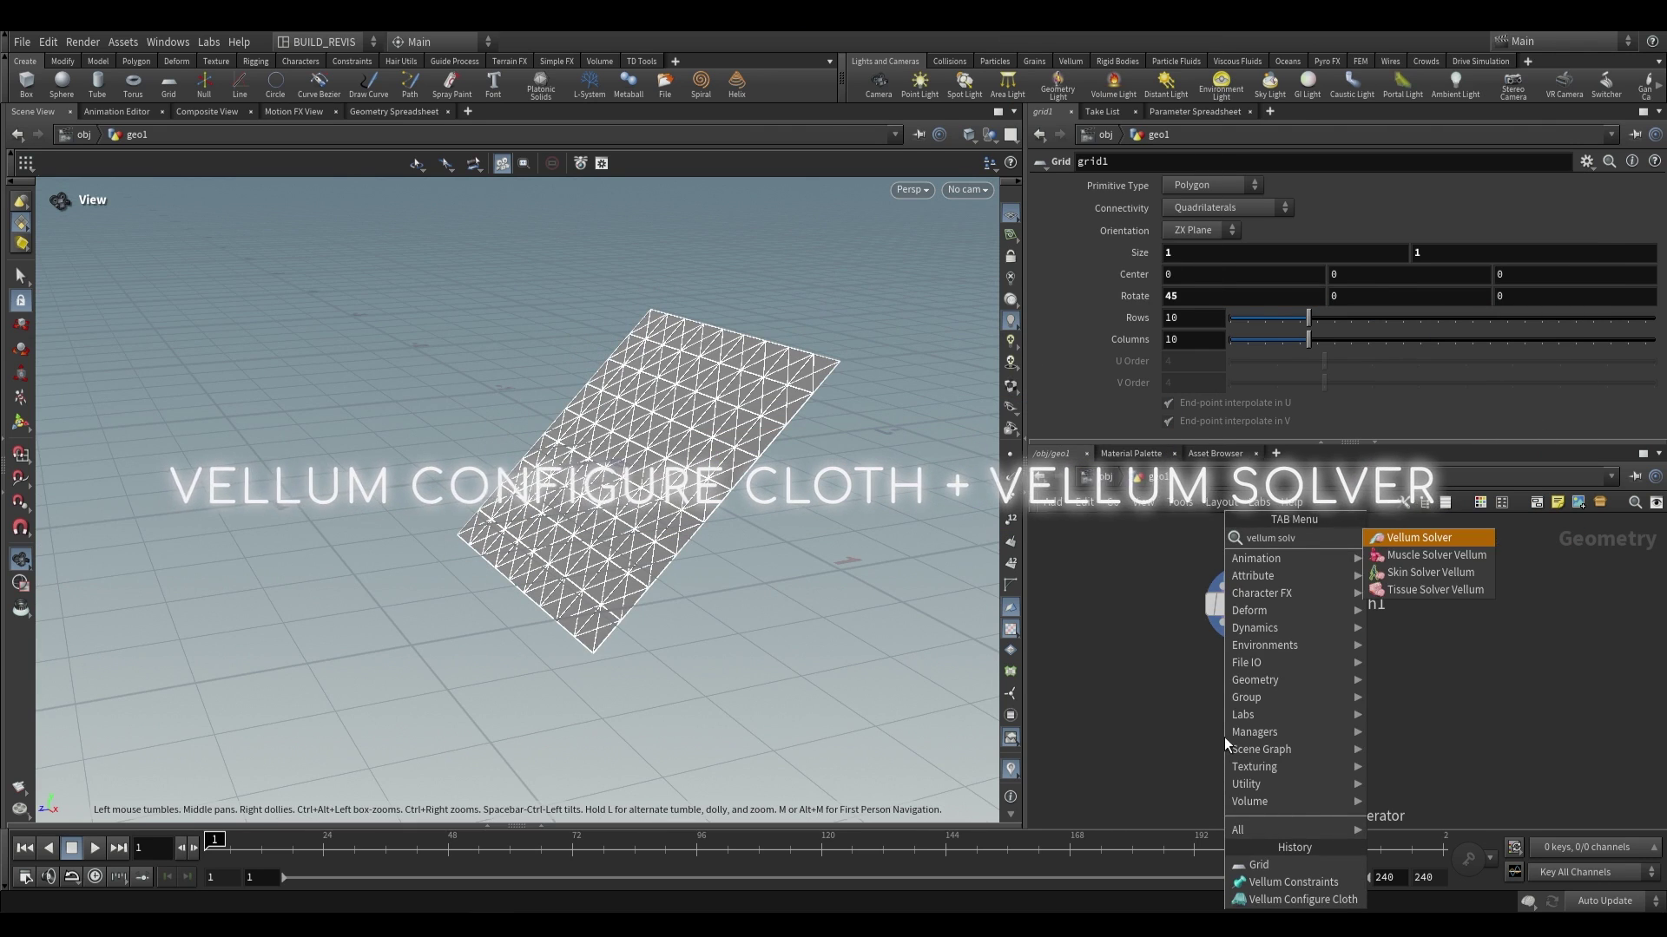
key(Return)
Wire all three vellumcloth1 outputs into a displayed vellumsolver1 with ground plane at Y -1
click(1224, 737)
drag(1223, 624, 1284, 734)
click(1283, 727)
scroll(1121, 409, down, 2)
click(1051, 423)
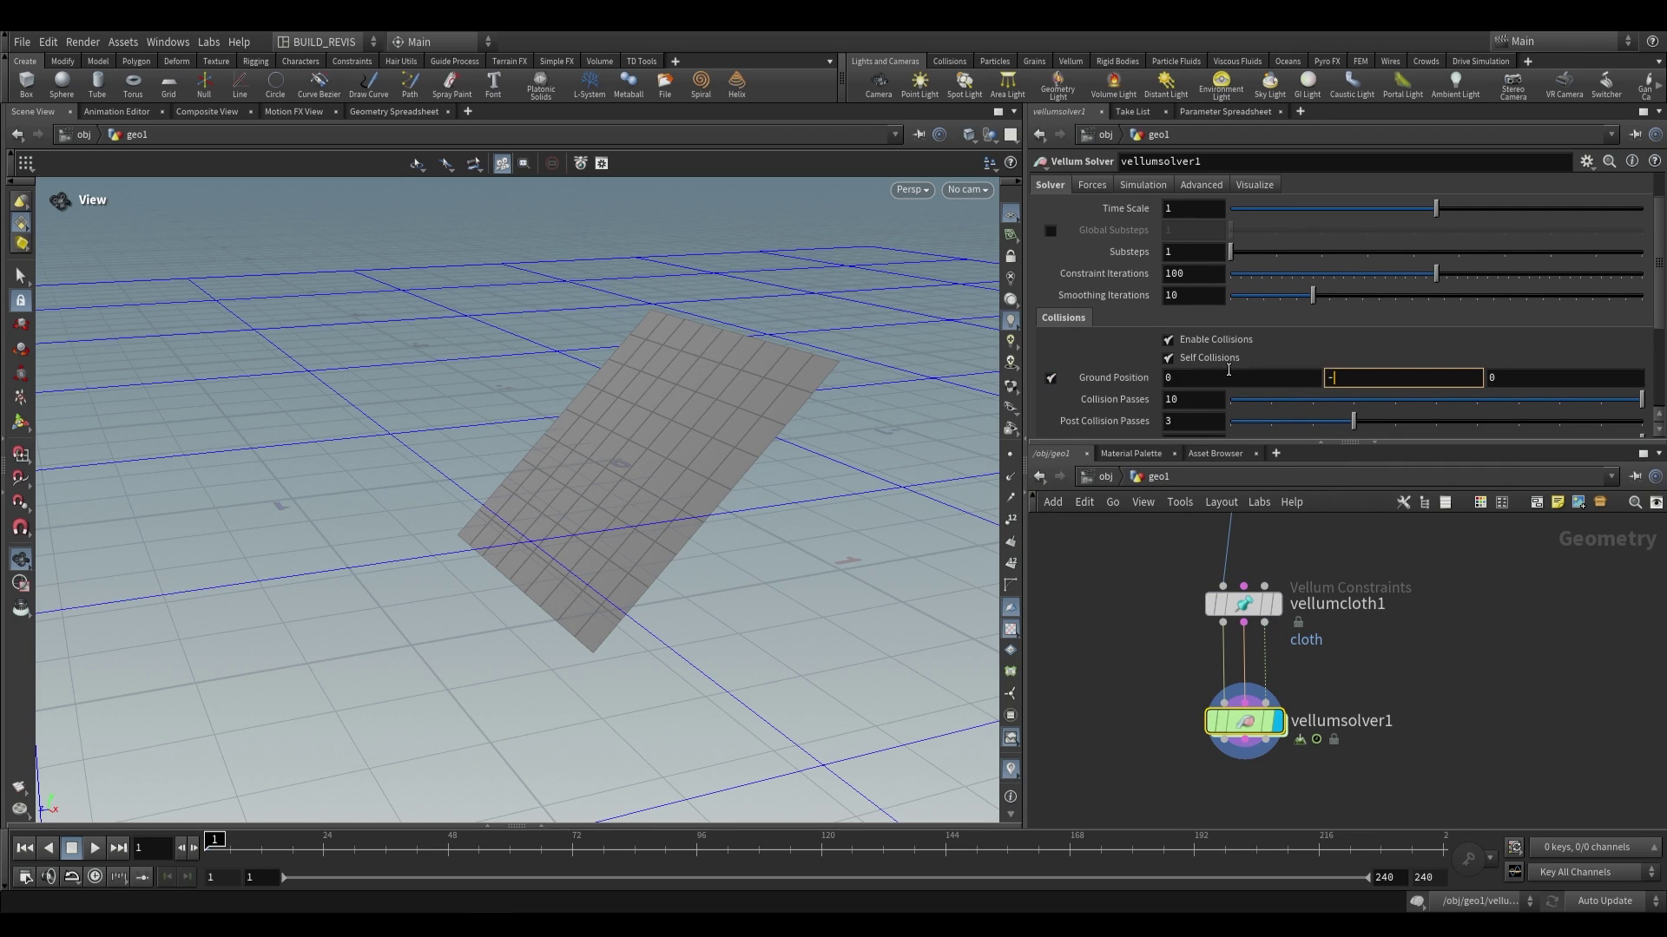
key(Return)
Run the simulation and watch the cloth fall and fold on the ground
drag(565, 466, 661, 424)
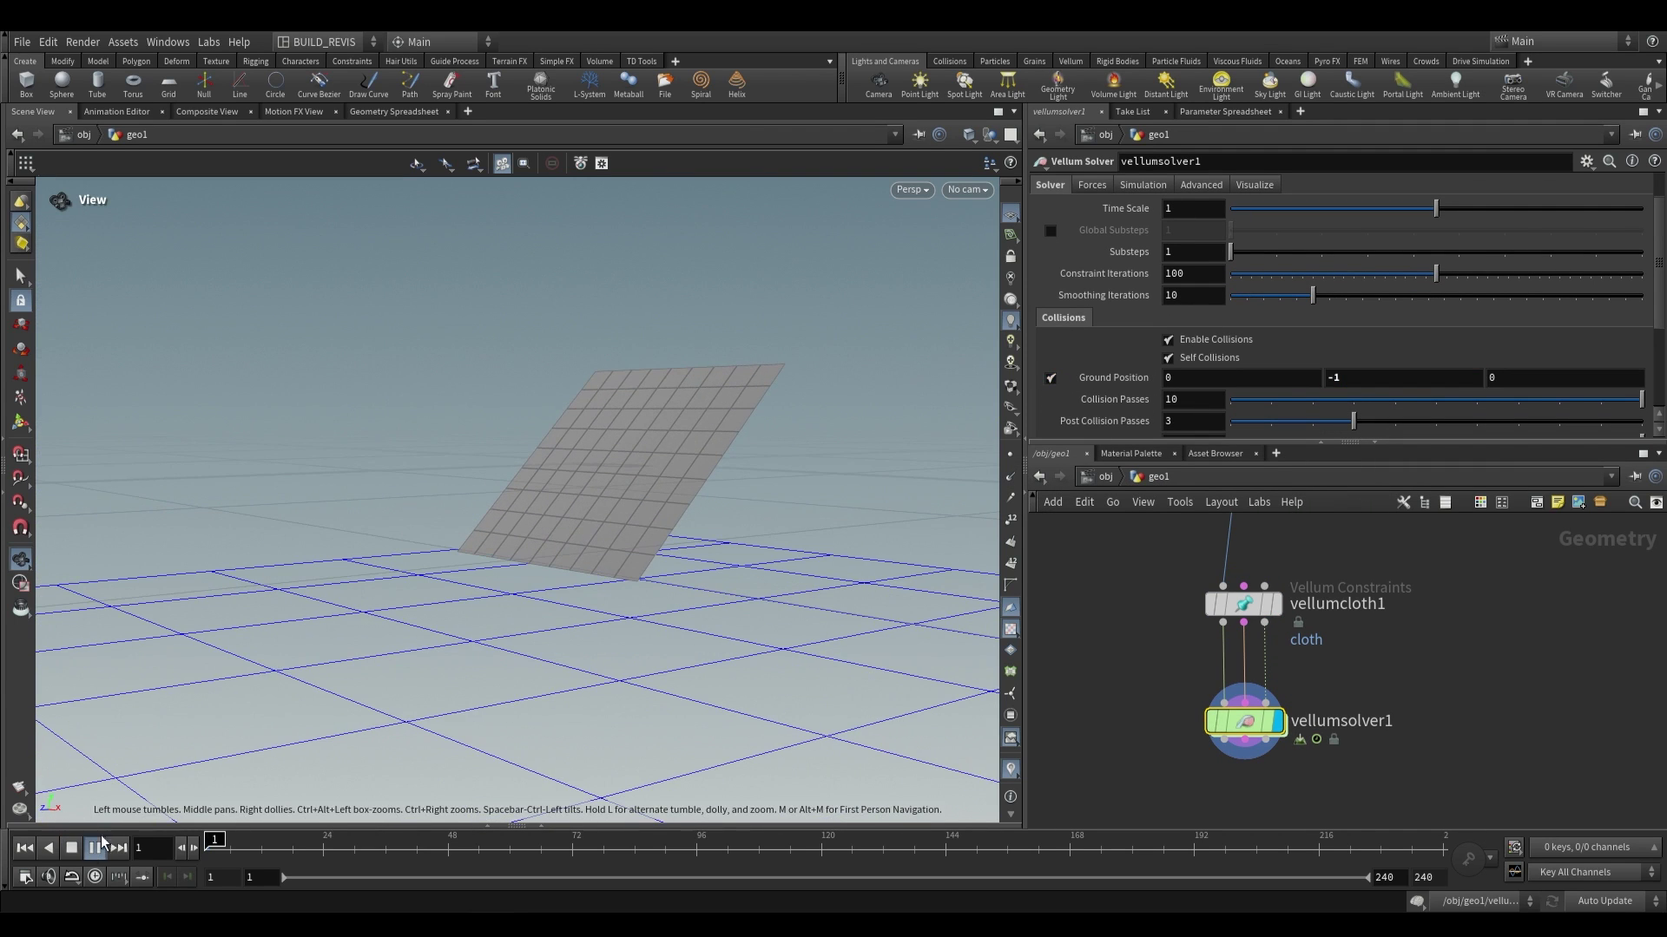
drag(621, 548, 945, 606)
drag(602, 617, 488, 709)
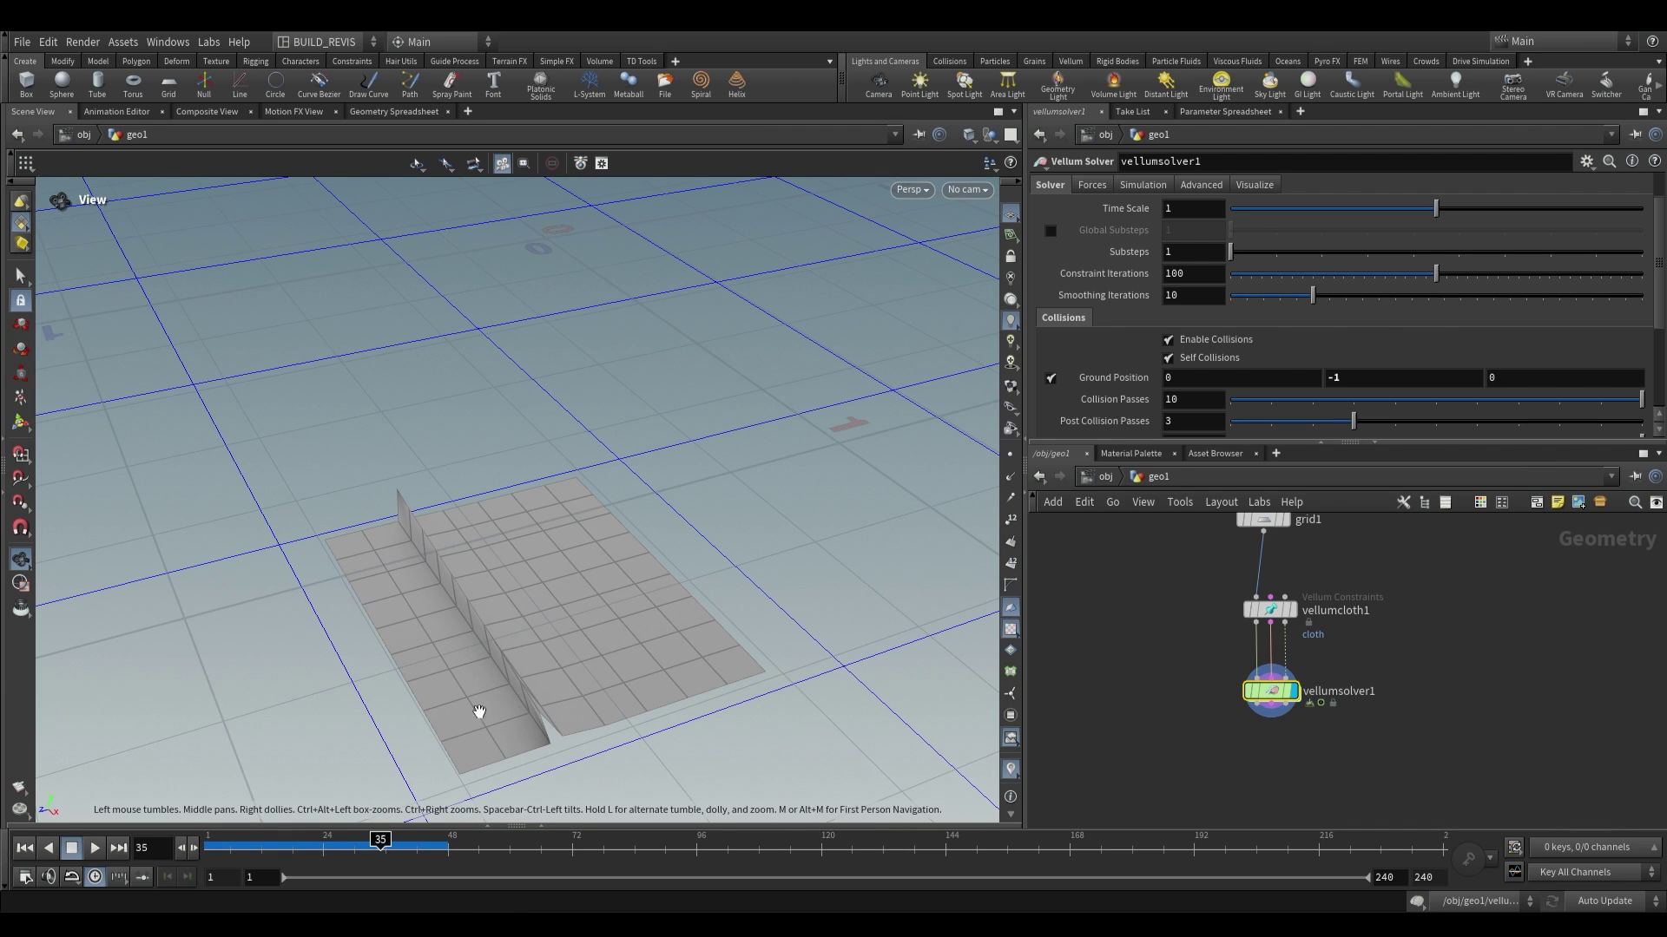
middle_drag(1358, 520, 1320, 622)
Add a remesh1 node after grid1 with Iterations set to 30
key(Tab)
text(reme)
key(Return)
click(1307, 660)
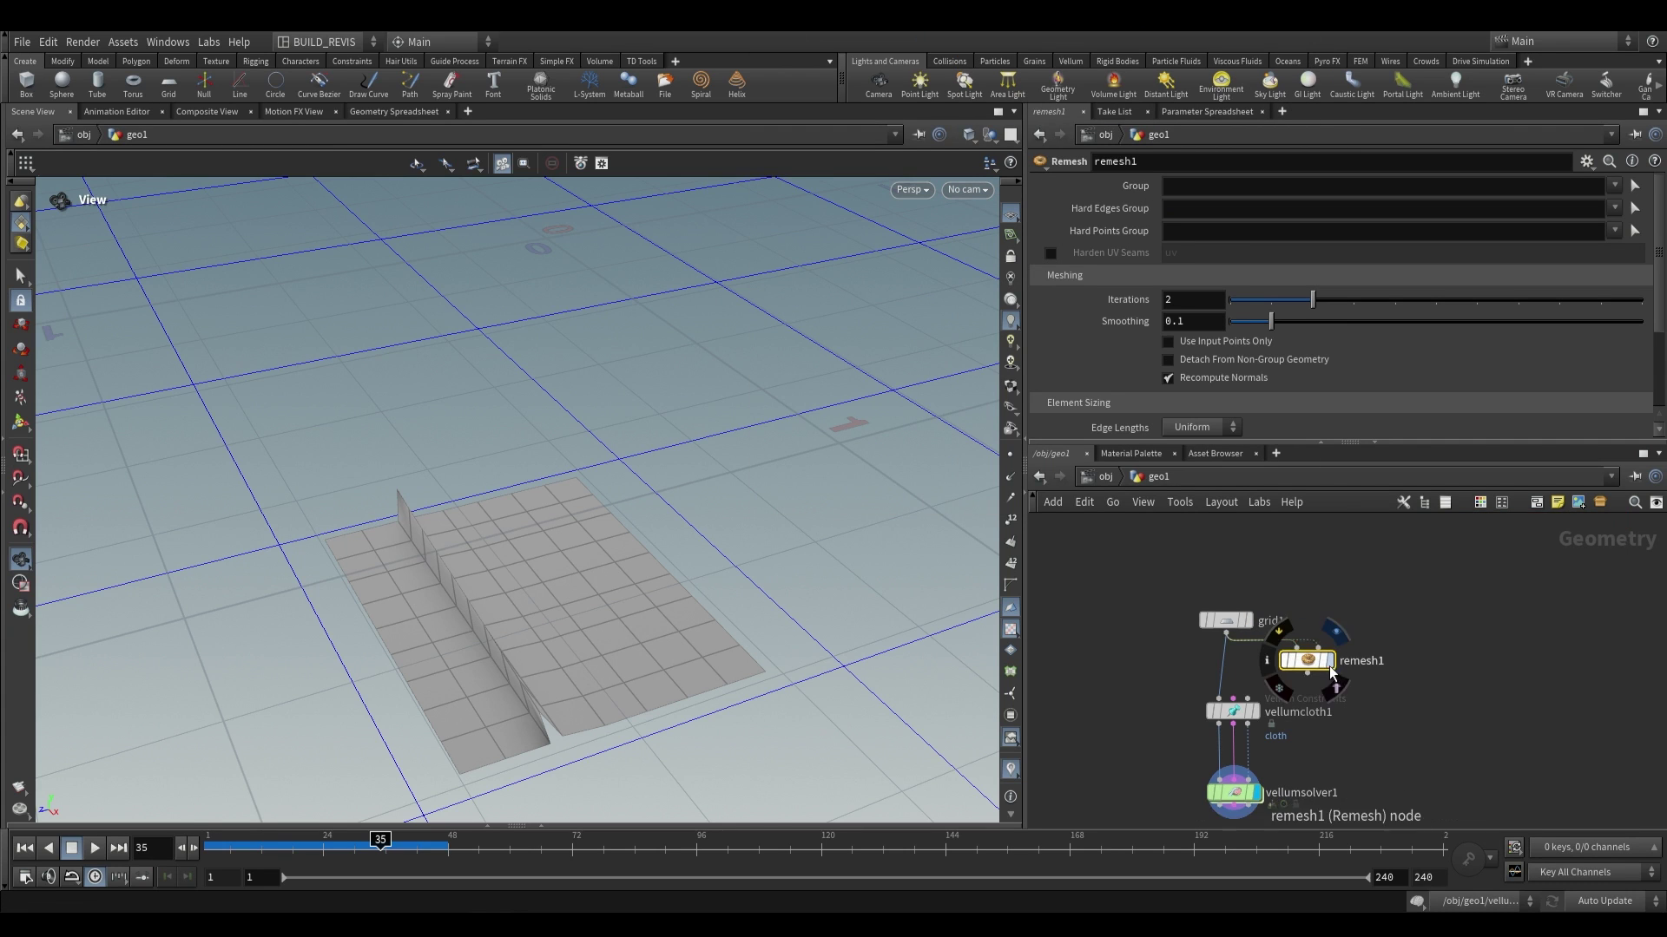
click(1331, 660)
scroll(1309, 643, up, 3)
click(1195, 300)
text(30)
key(Return)
scroll(1216, 403, down, 2)
drag(733, 391, 617, 348)
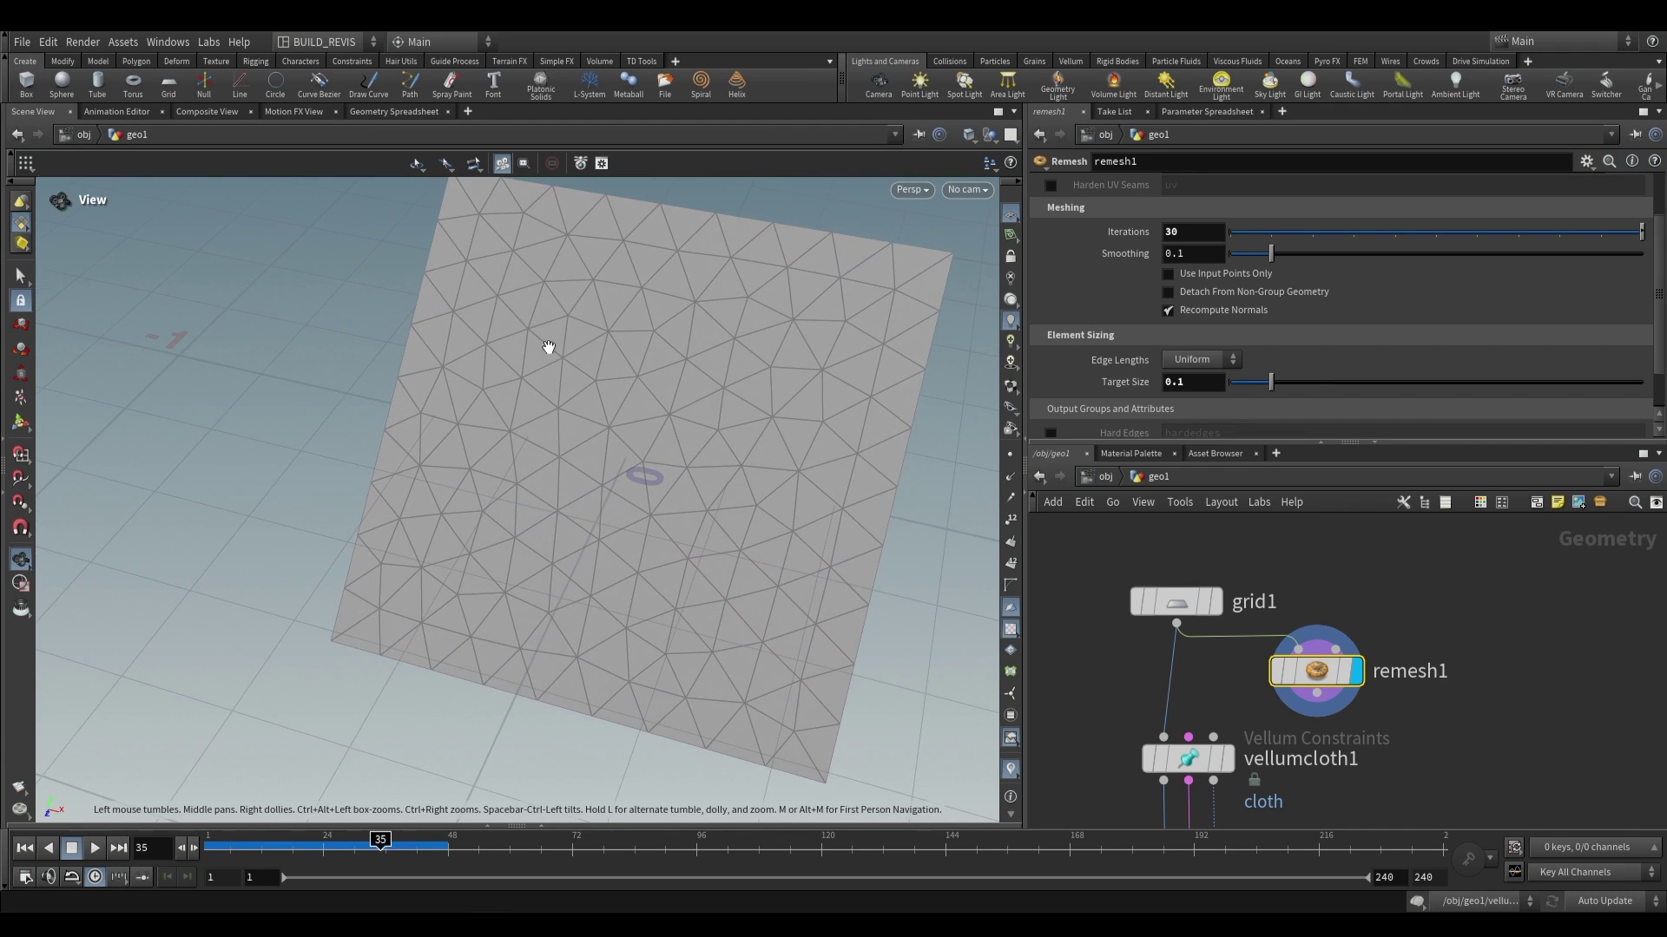
scroll(1493, 772, down, 2)
Wire remesh1 into vellumcloth1 and replay the solver to see finer cloth folds
click(1303, 647)
click(1178, 670)
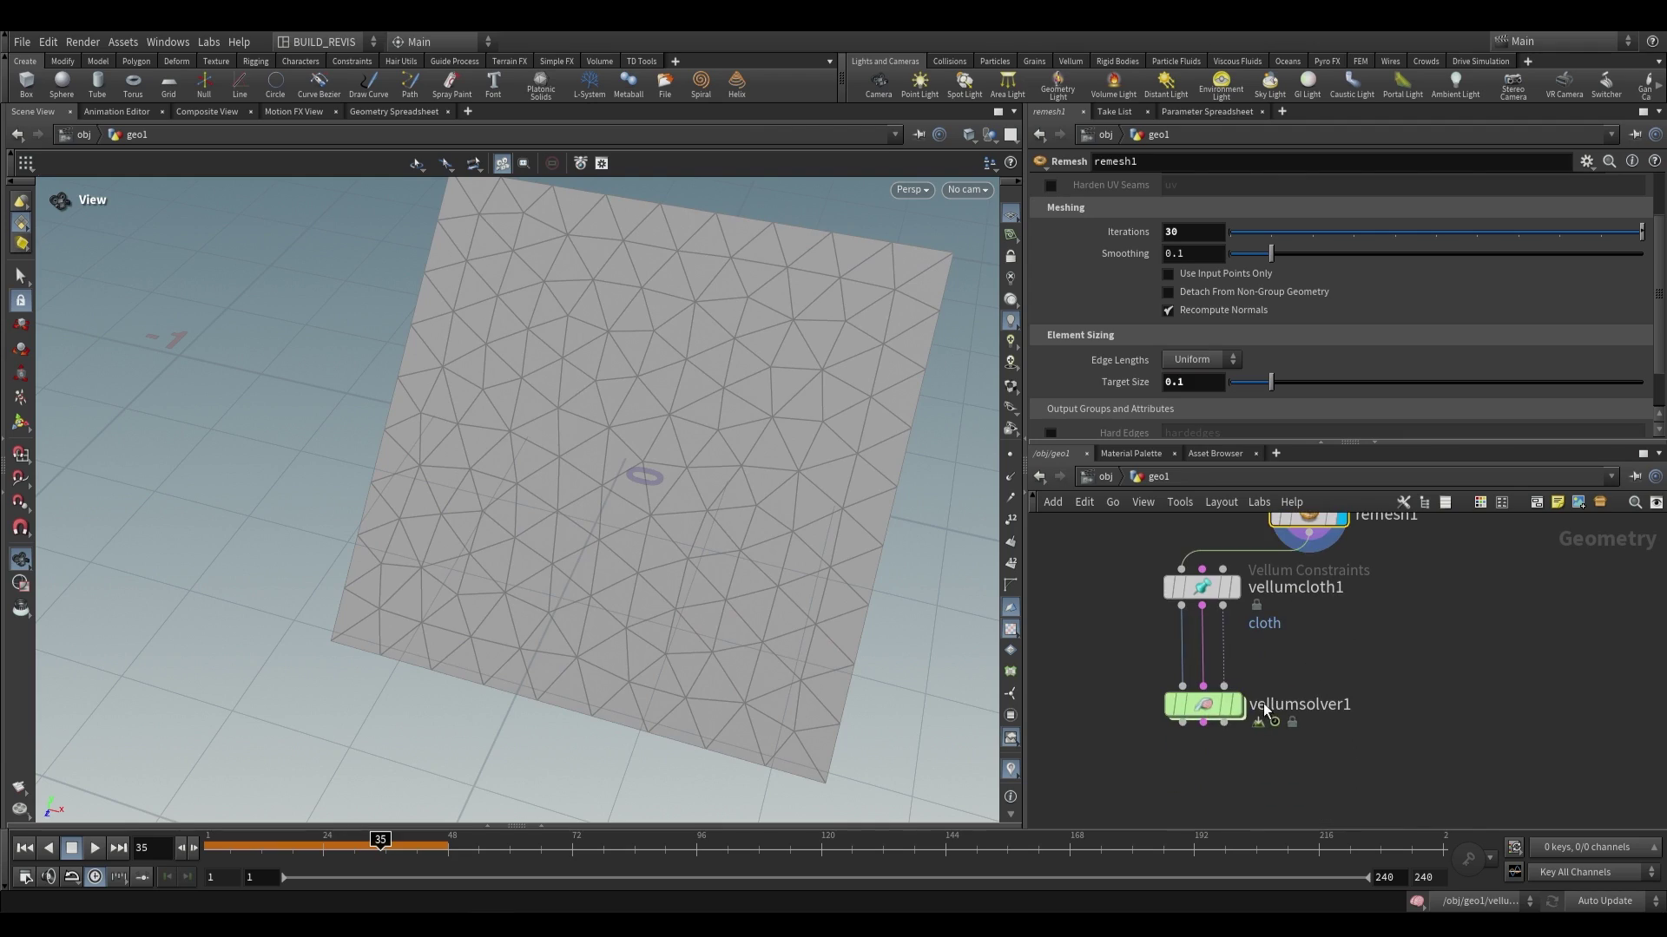
click(1237, 705)
click(1203, 705)
key(Up)
drag(417, 565, 584, 576)
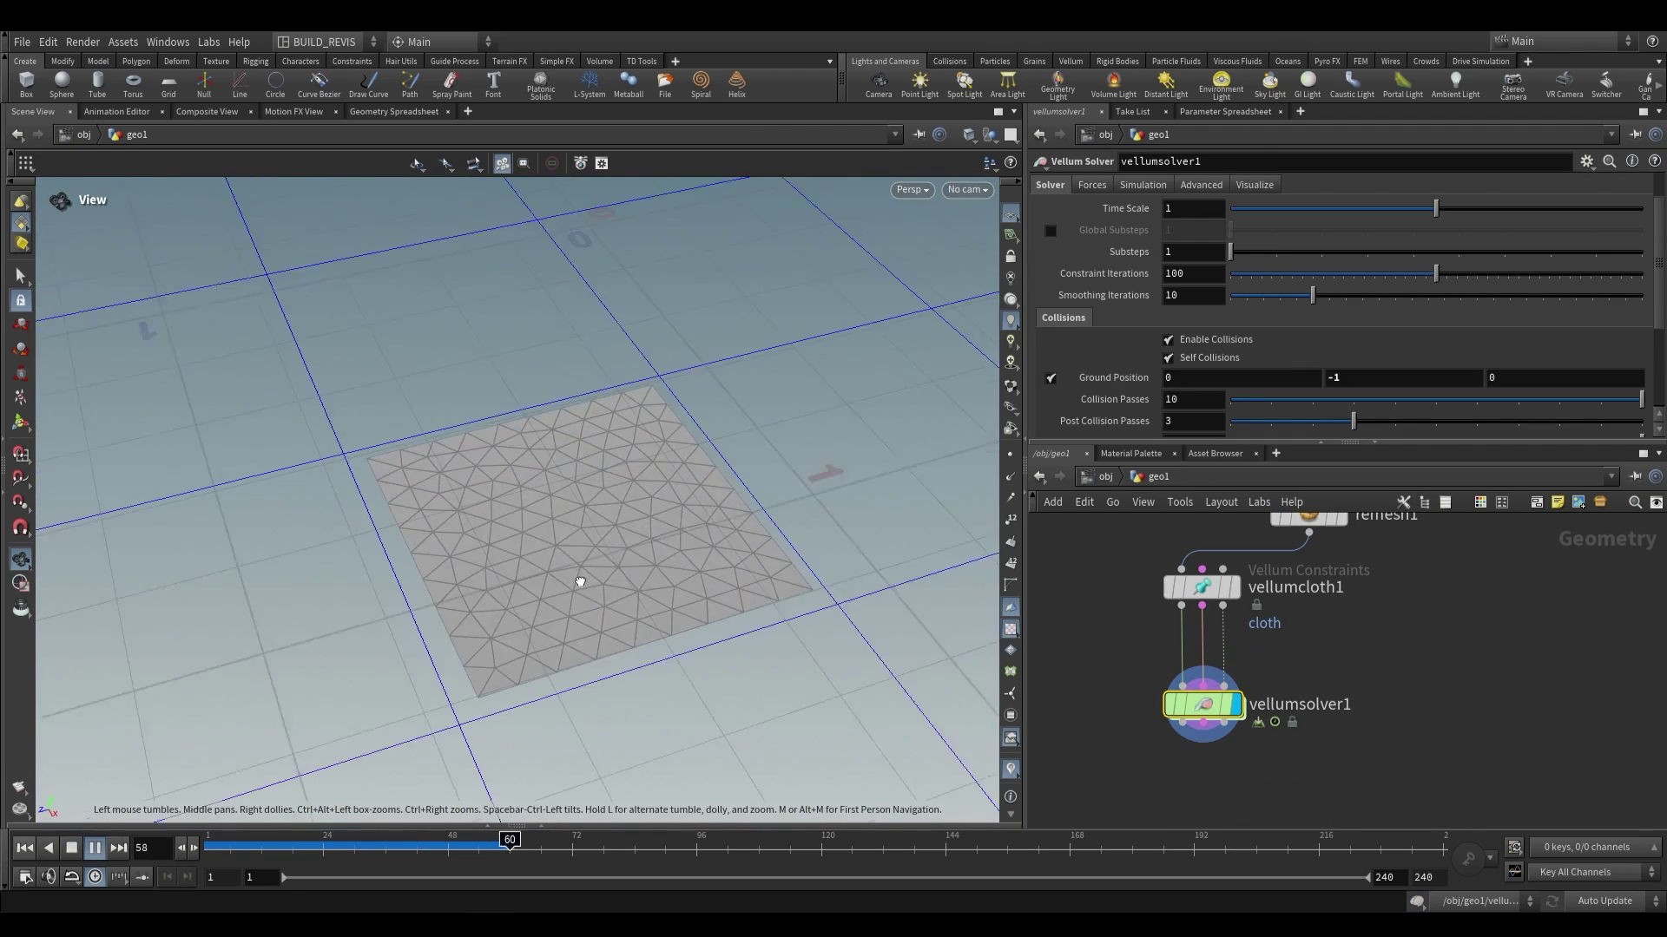
drag(372, 862, 267, 859)
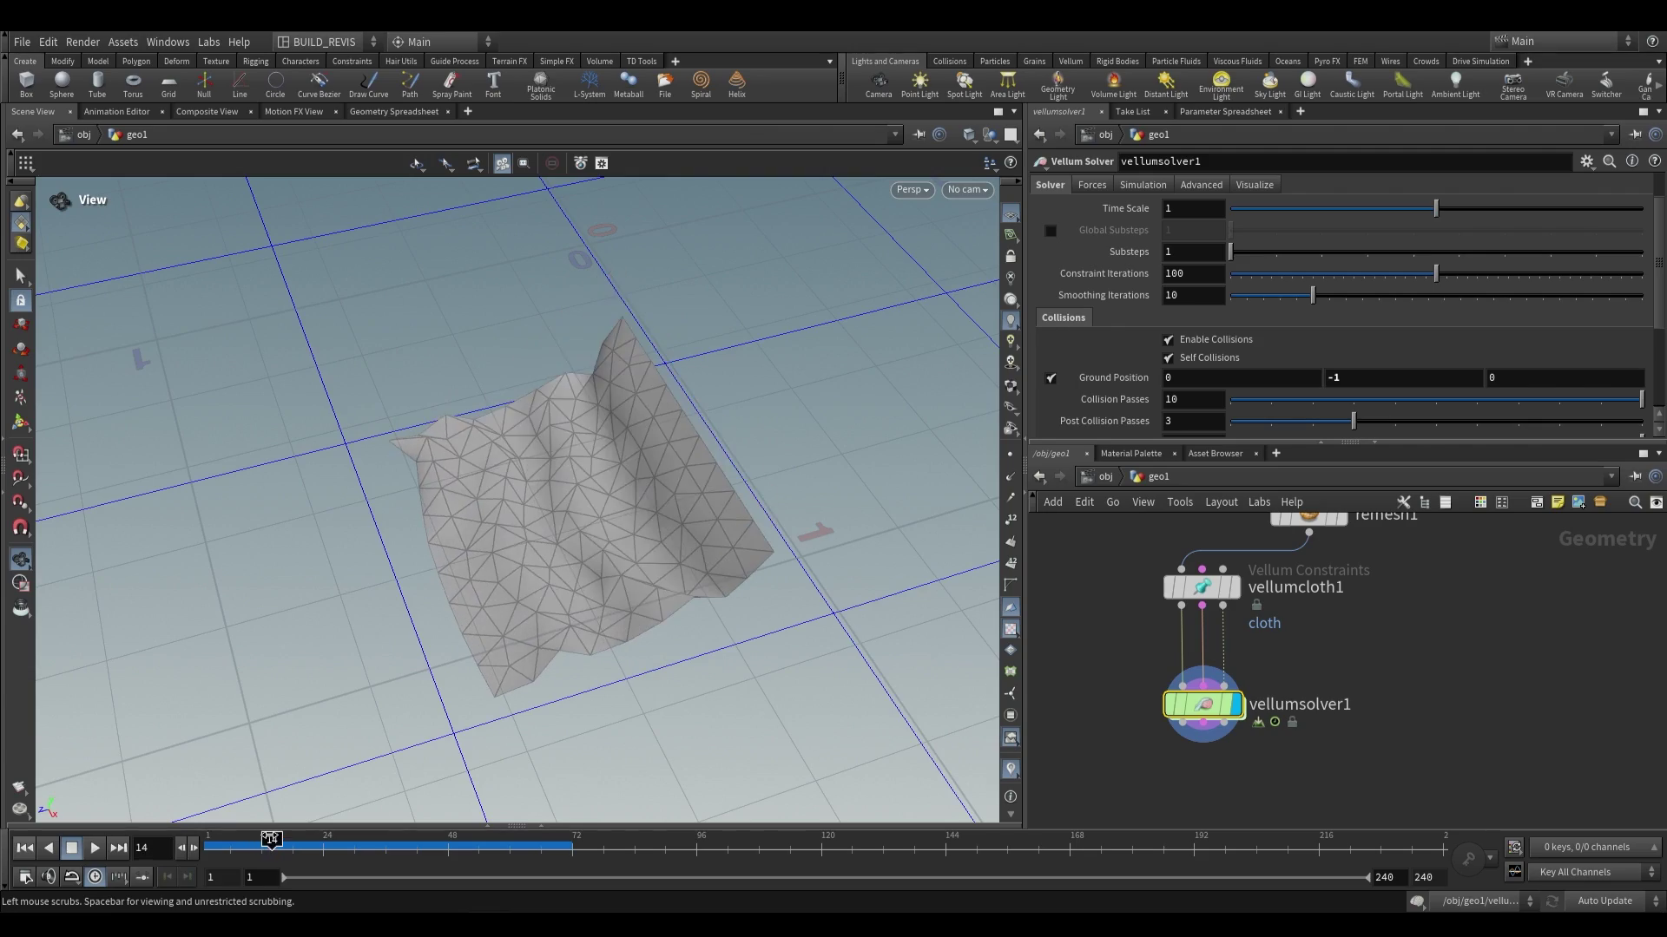
drag(344, 791, 479, 347)
Replace grid1 and remesh1 with a new planarpatch1 node shown in the viewport
key(ctrl+Up)
drag(1362, 590, 1280, 695)
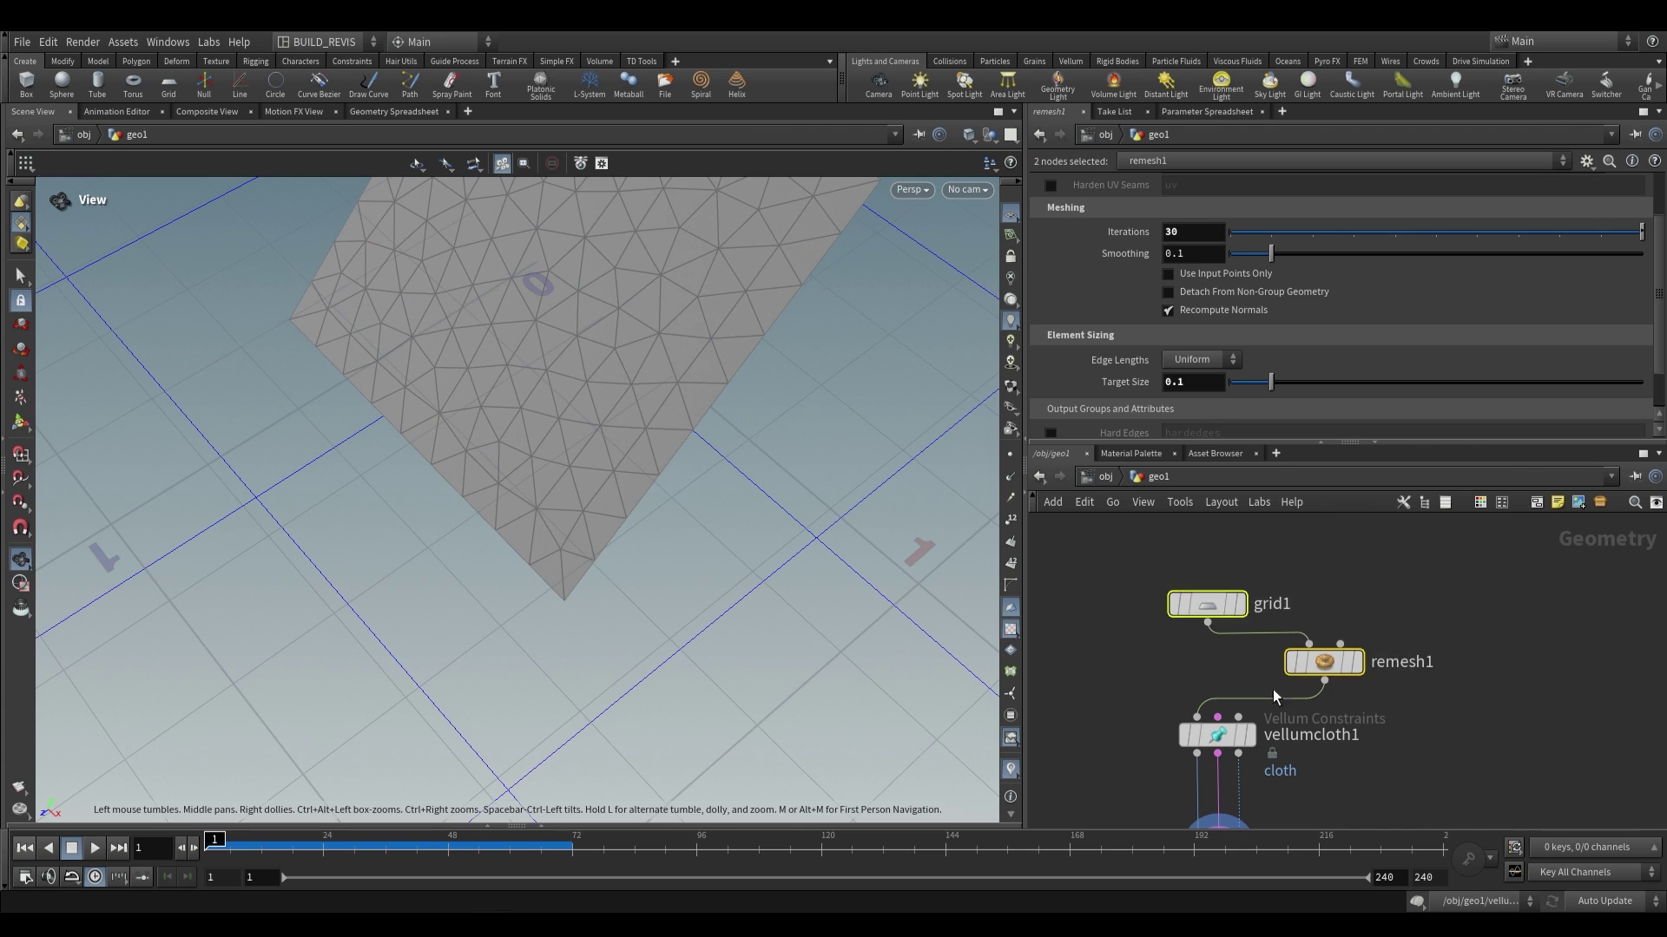
key(Delete)
key(Tab)
text(pln)
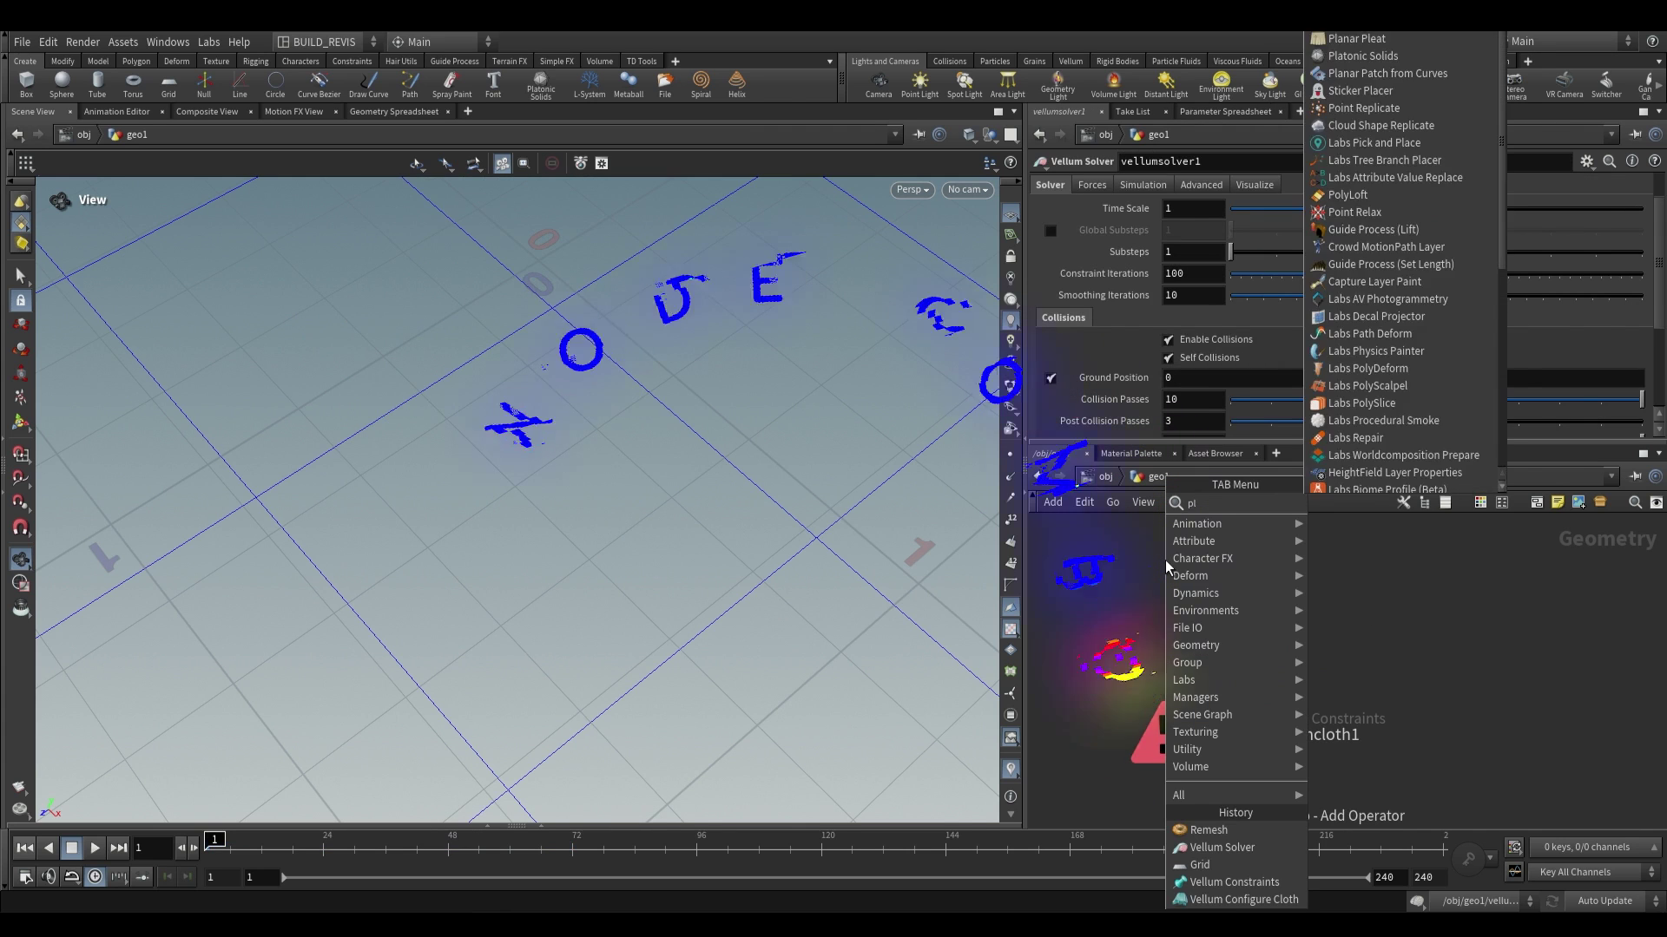
key(BackSpace)
text(a)
key(Return)
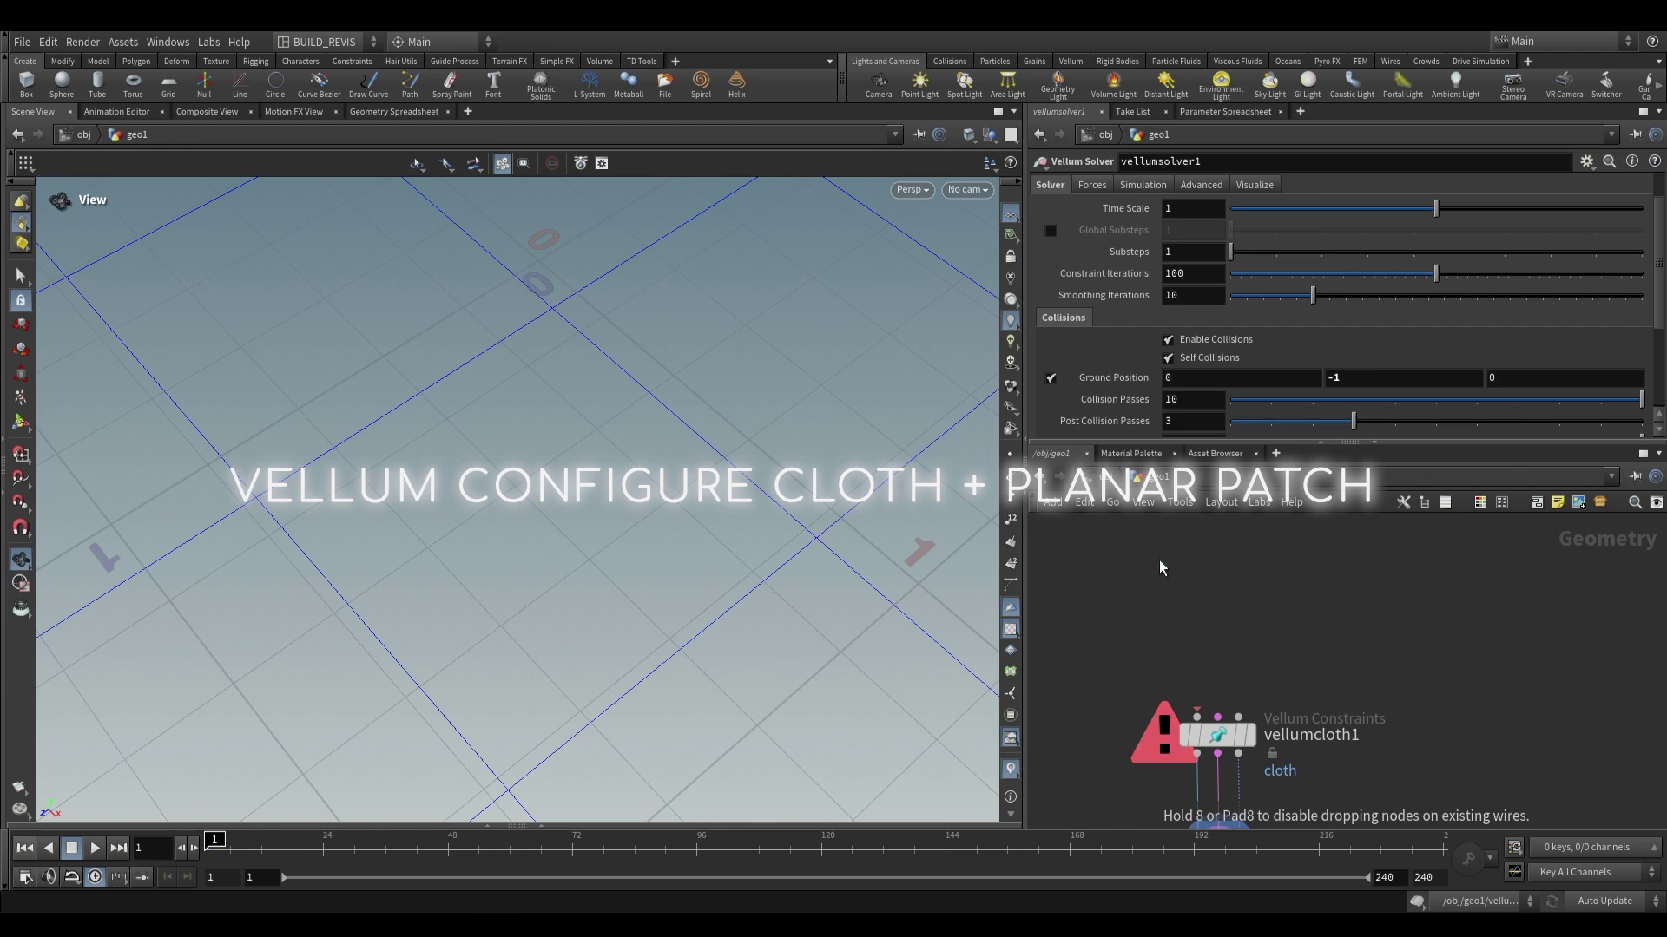
click(1158, 560)
click(1189, 560)
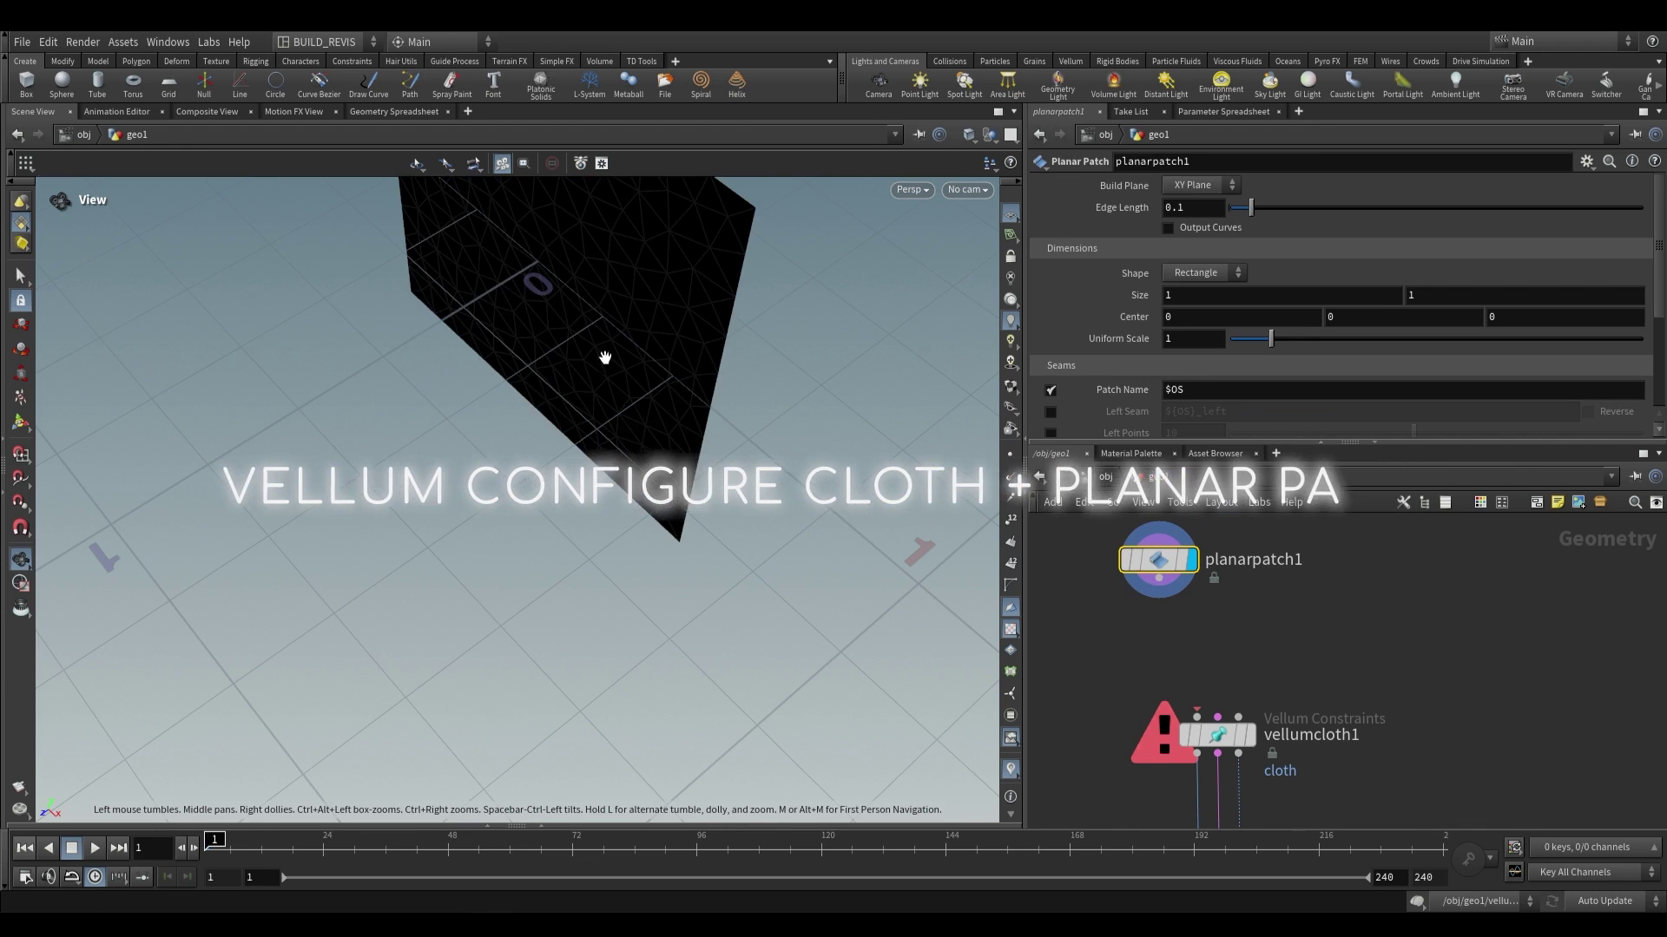
Make the planar patch a circle with edge length 0.05
drag(598, 264, 631, 429)
drag(562, 361, 595, 363)
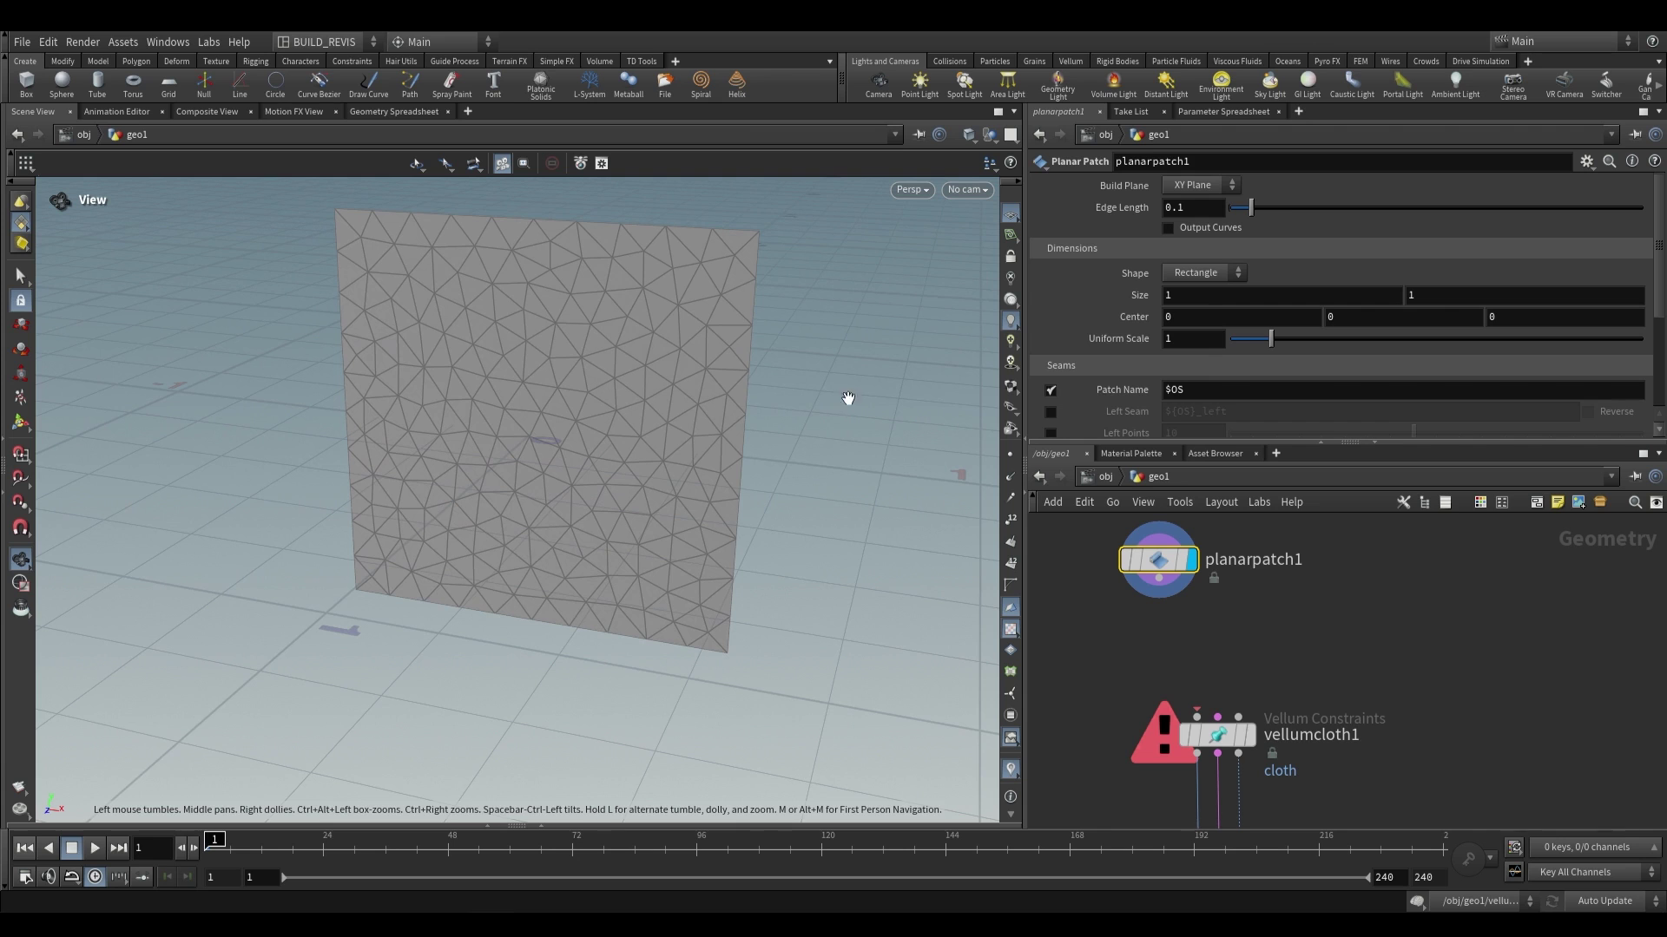
click(1217, 273)
click(1198, 312)
drag(569, 298, 498, 253)
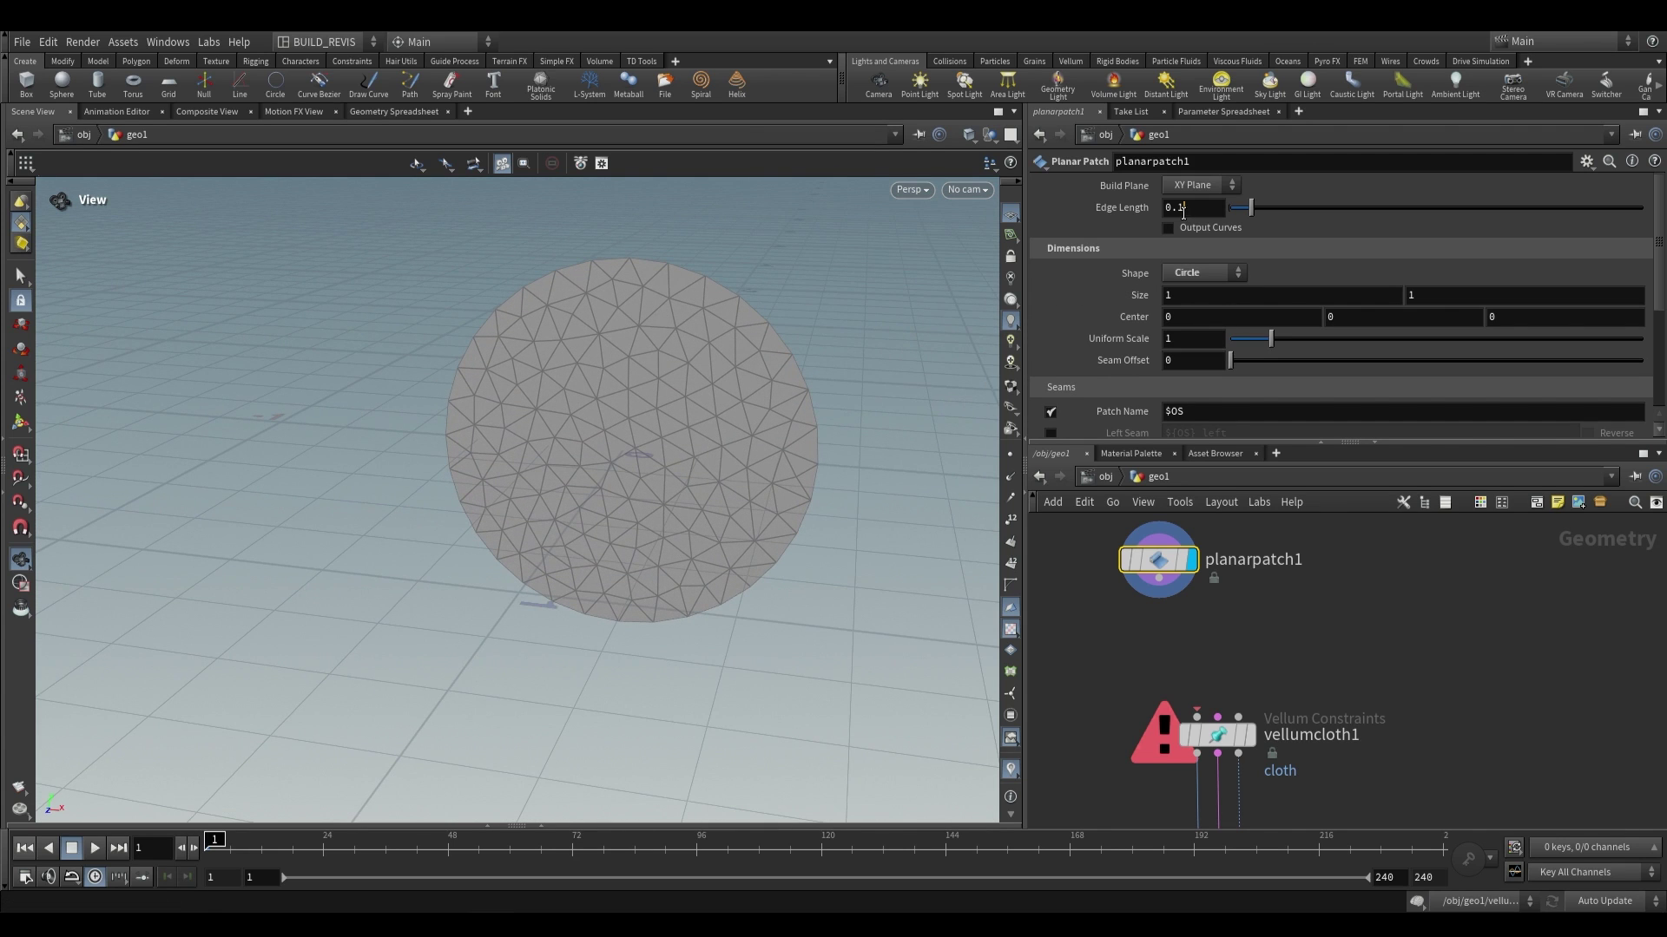
text(0.05)
key(Return)
drag(669, 439, 646, 447)
Wire planarpatch1 into vellumcloth1 and play the solver to drape the disc
drag(1159, 579, 1197, 717)
middle_drag(1313, 804, 1274, 717)
click(1211, 765)
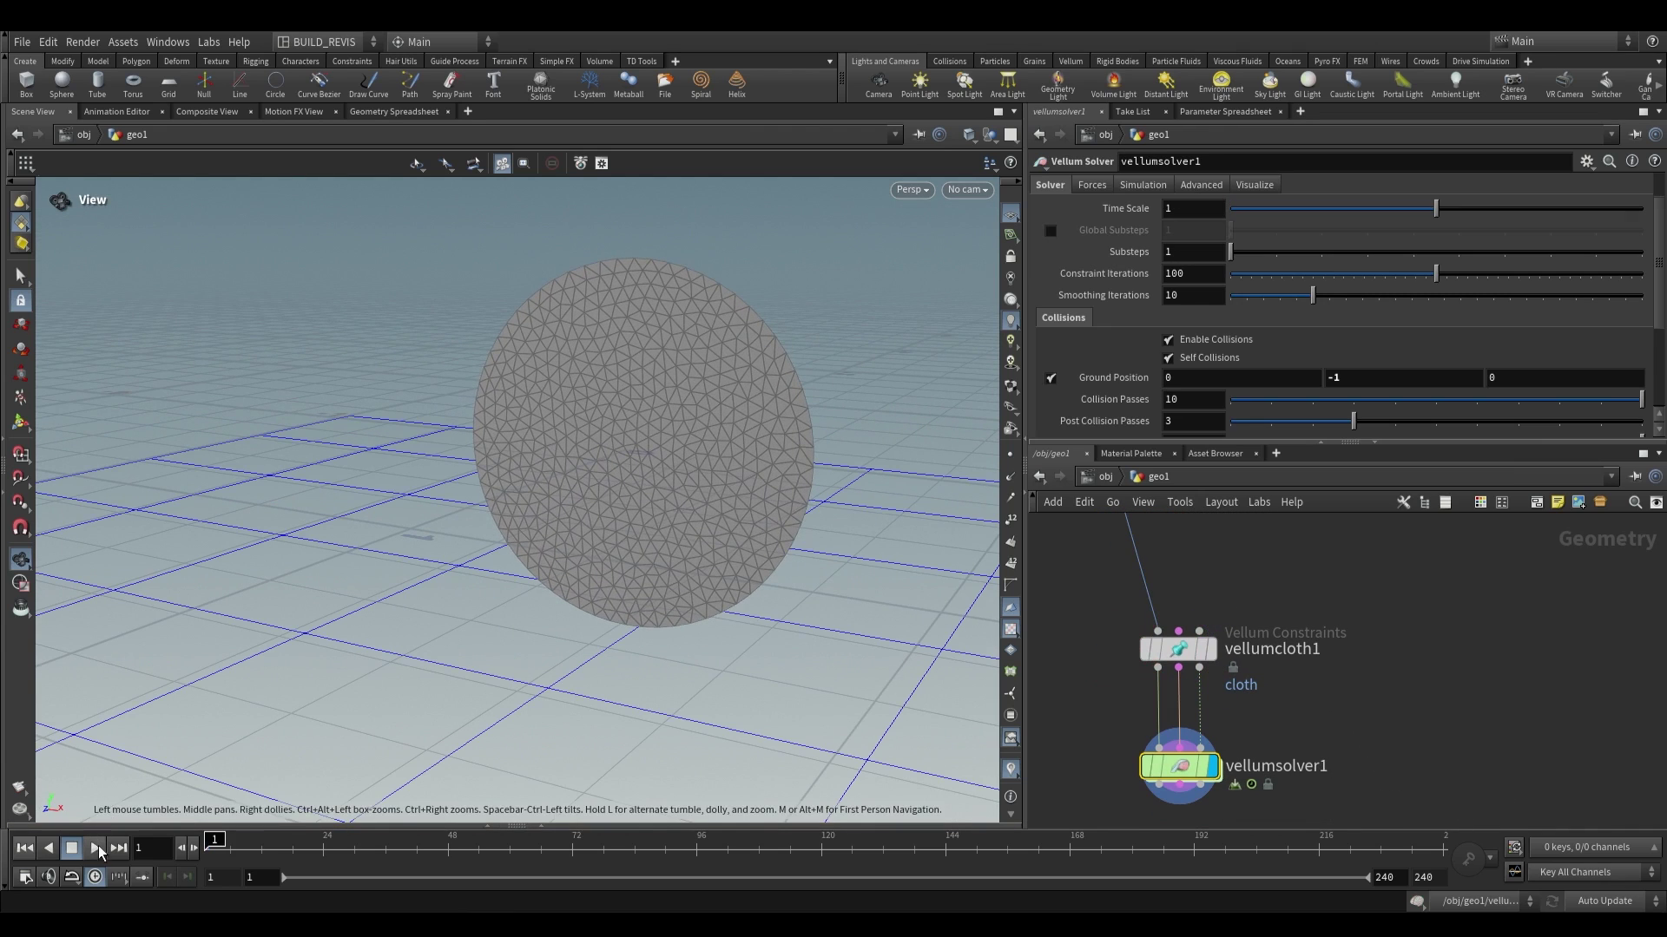
click(94, 848)
drag(729, 670, 610, 614)
Branch three Null nodes off vellumcloth1 and inspect null1's info
key(ctrl+z)
key(Tab)
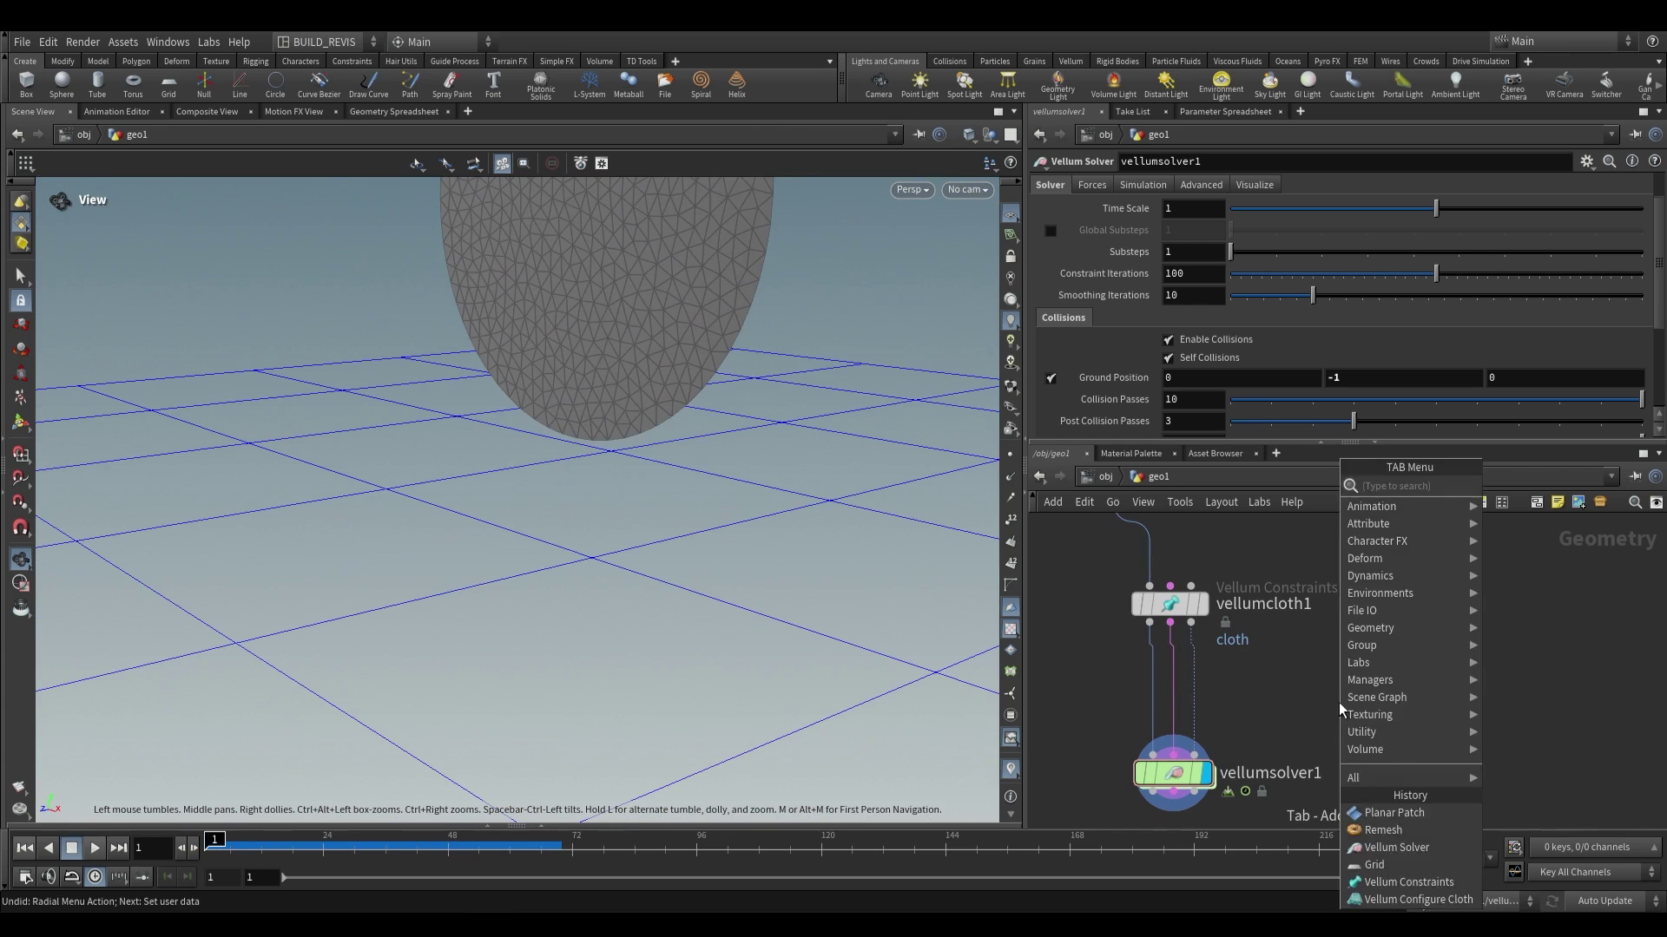
key(Tab)
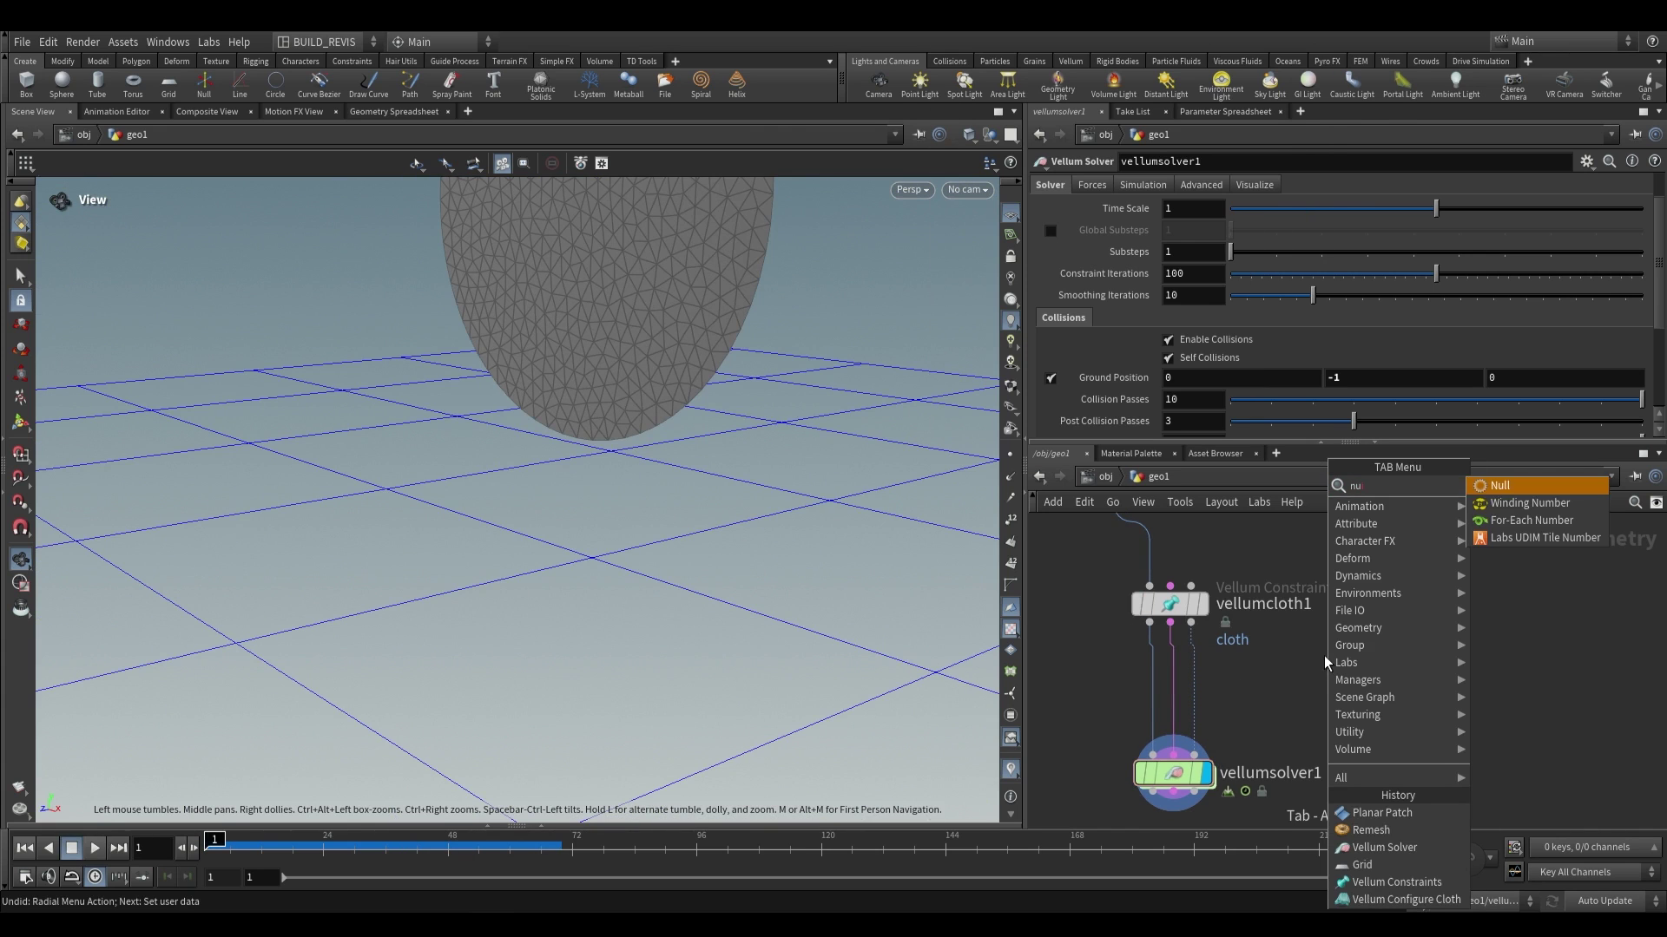
click(1497, 482)
click(1317, 708)
drag(1151, 625, 1637, 738)
key(l)
click(1259, 723)
drag(588, 324, 889, 573)
middle_drag(1080, 509, 1114, 582)
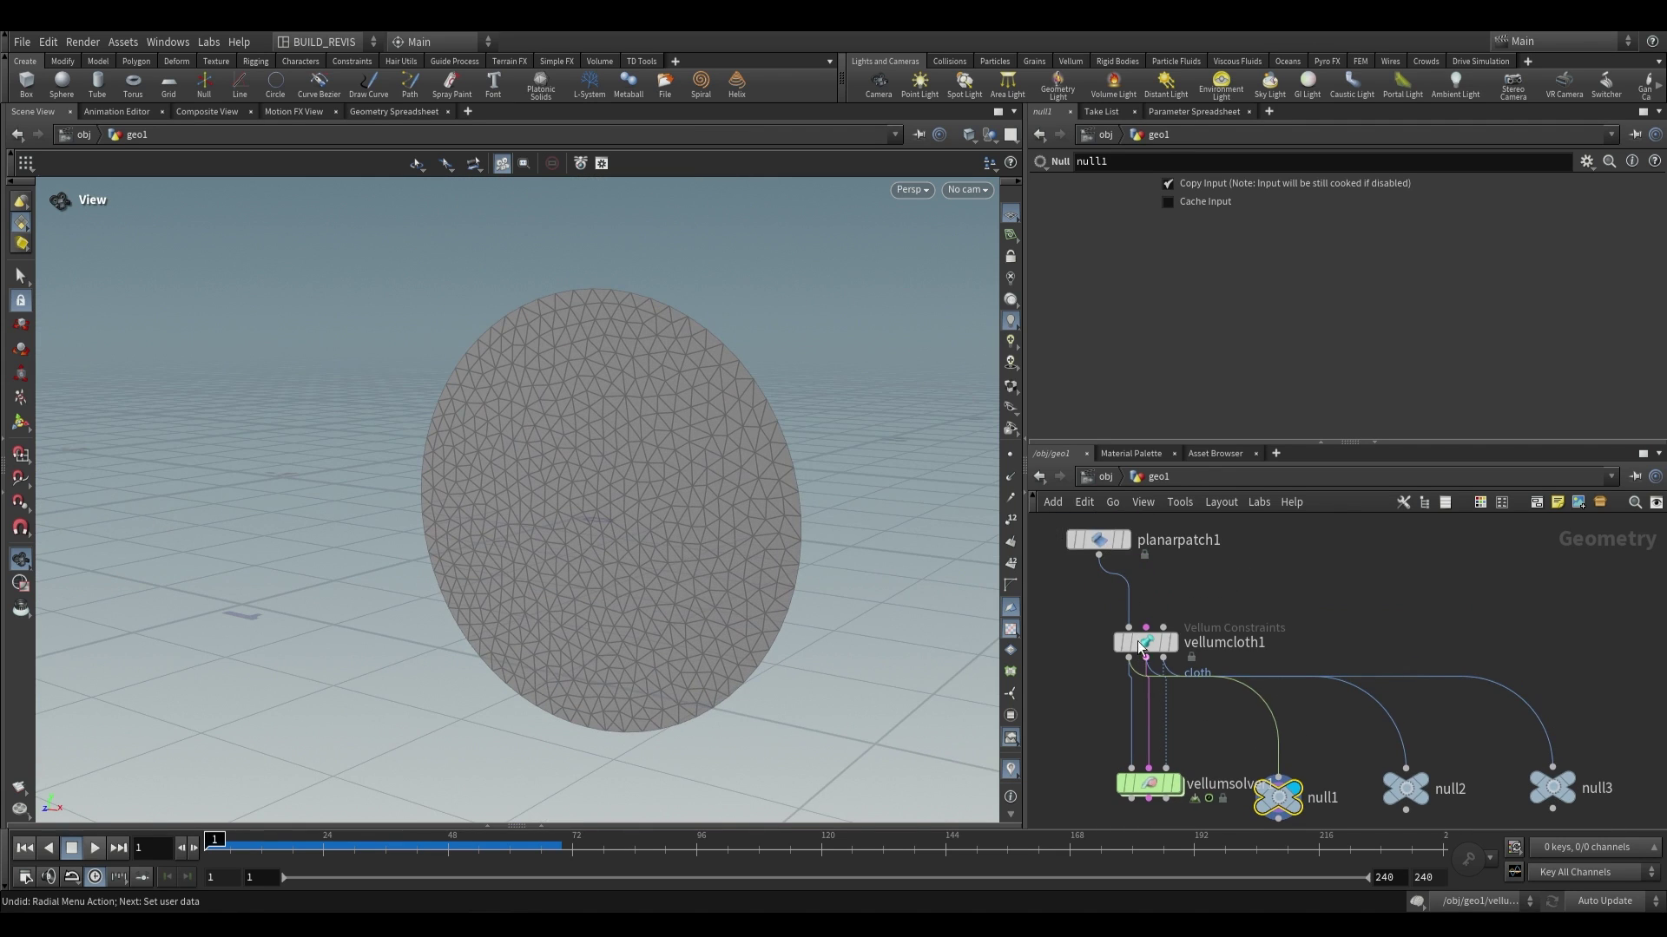
scroll(1256, 703, up, 2)
middle_click(1256, 703)
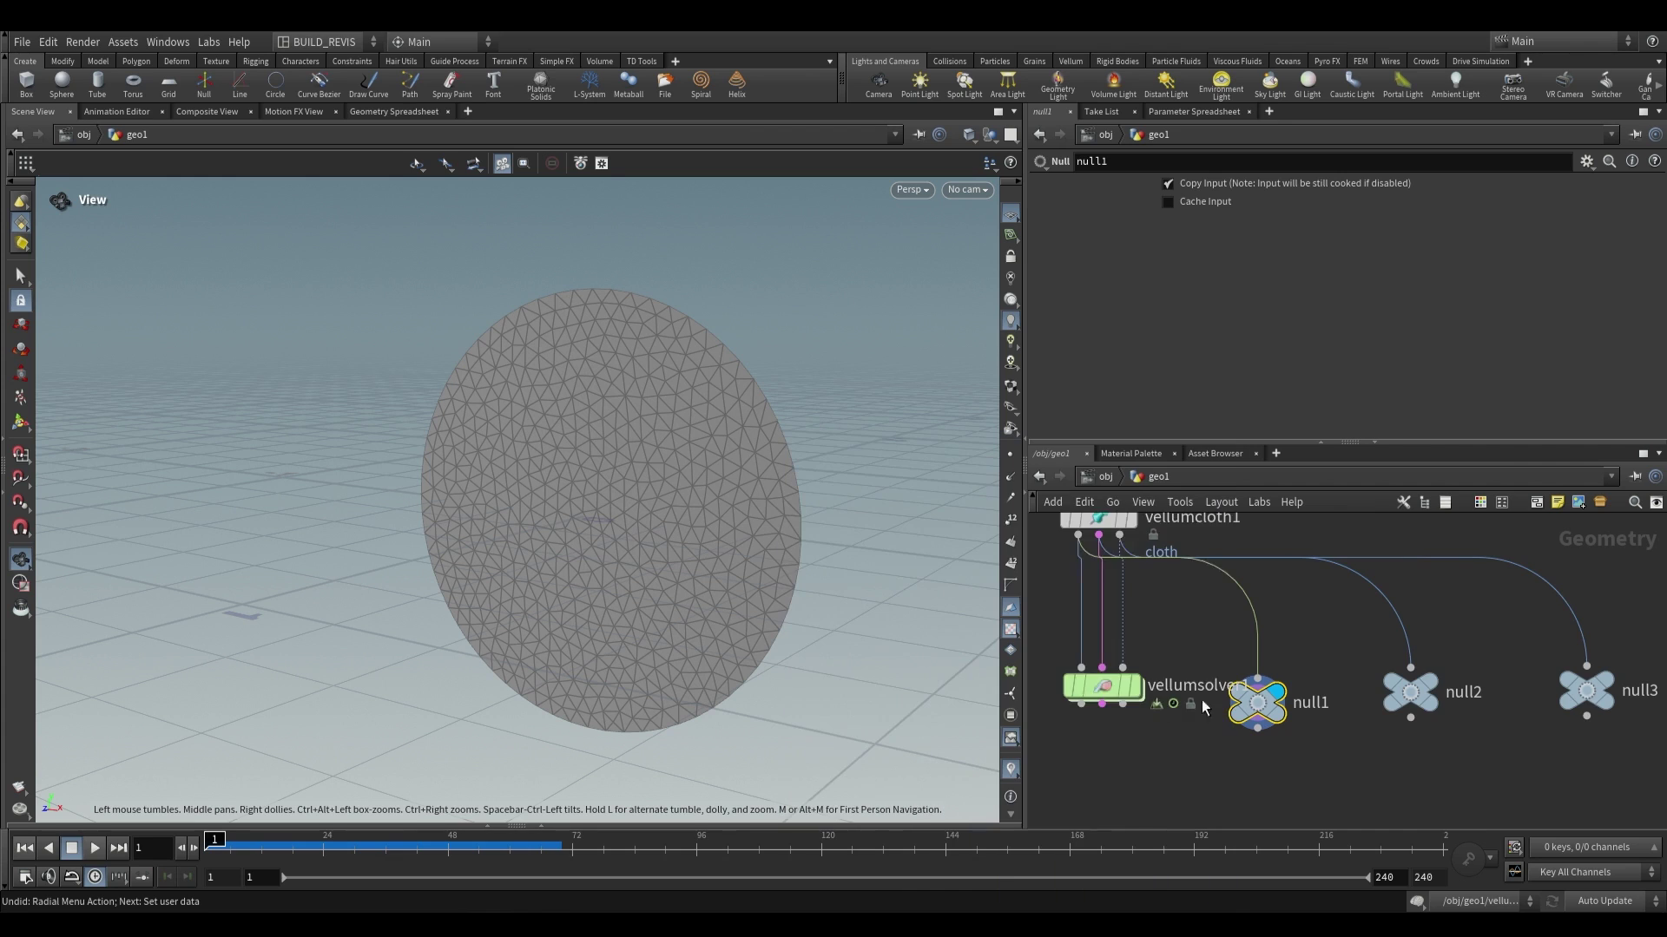
scroll(1328, 729, down, 2)
Rename null1 to GEO and null2 to CONSTRAINTS, then show CONSTRAINTS' info
double_click(1326, 722)
text(G)
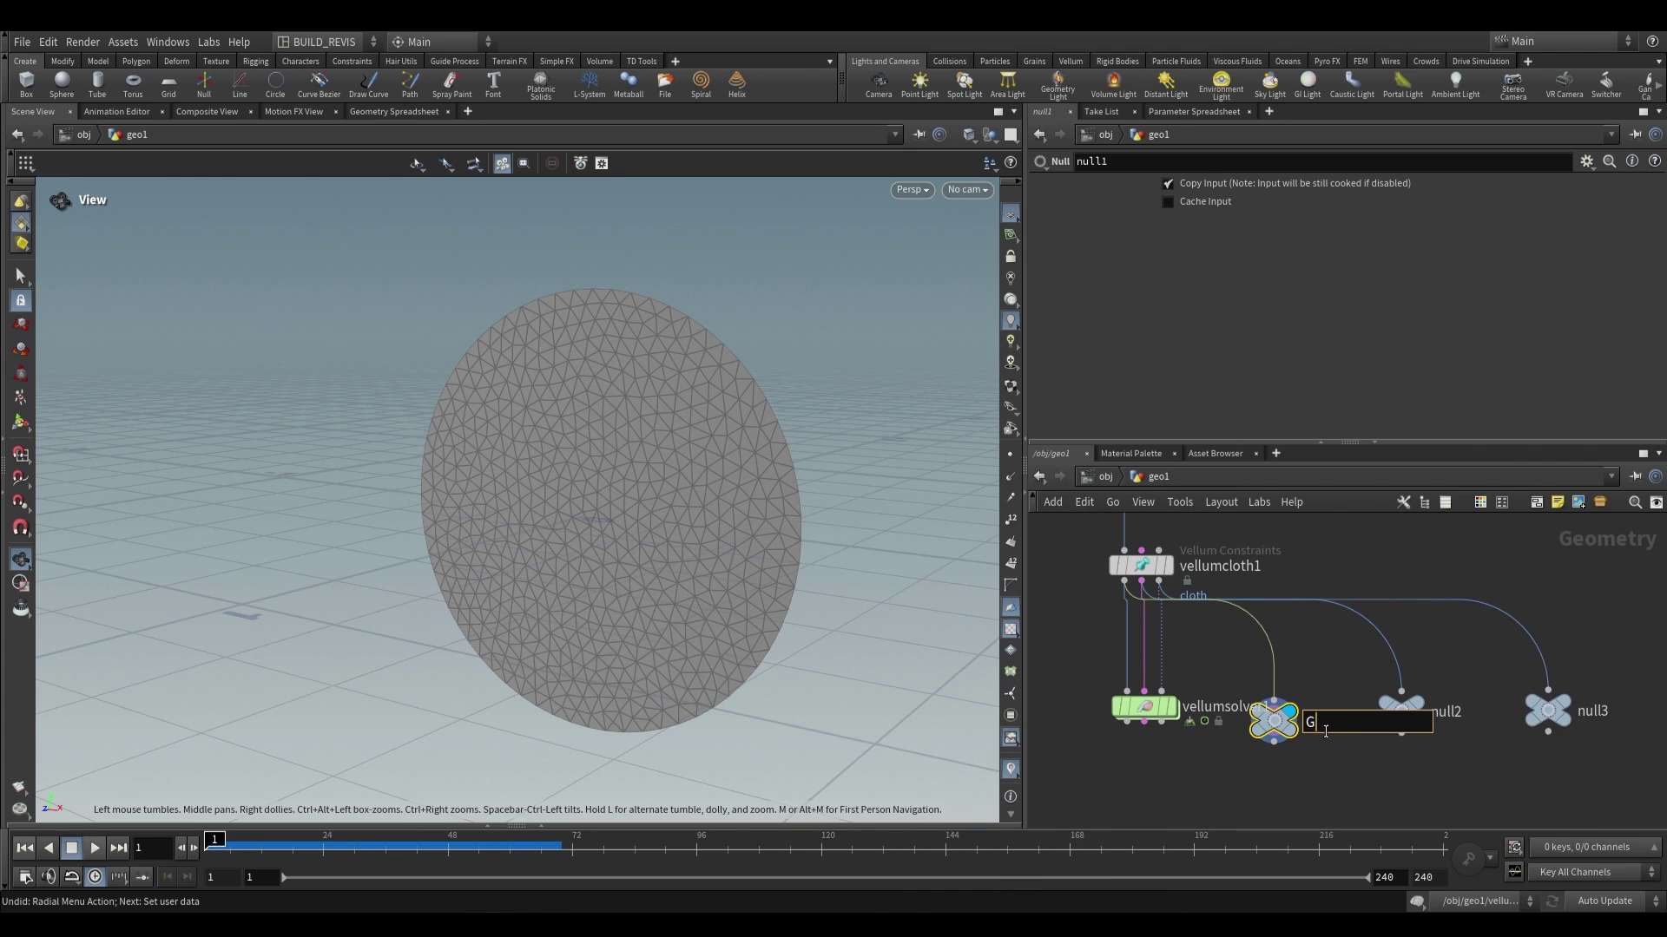
text(EO)
key(Return)
scroll(1327, 739, up, 1)
click(1433, 706)
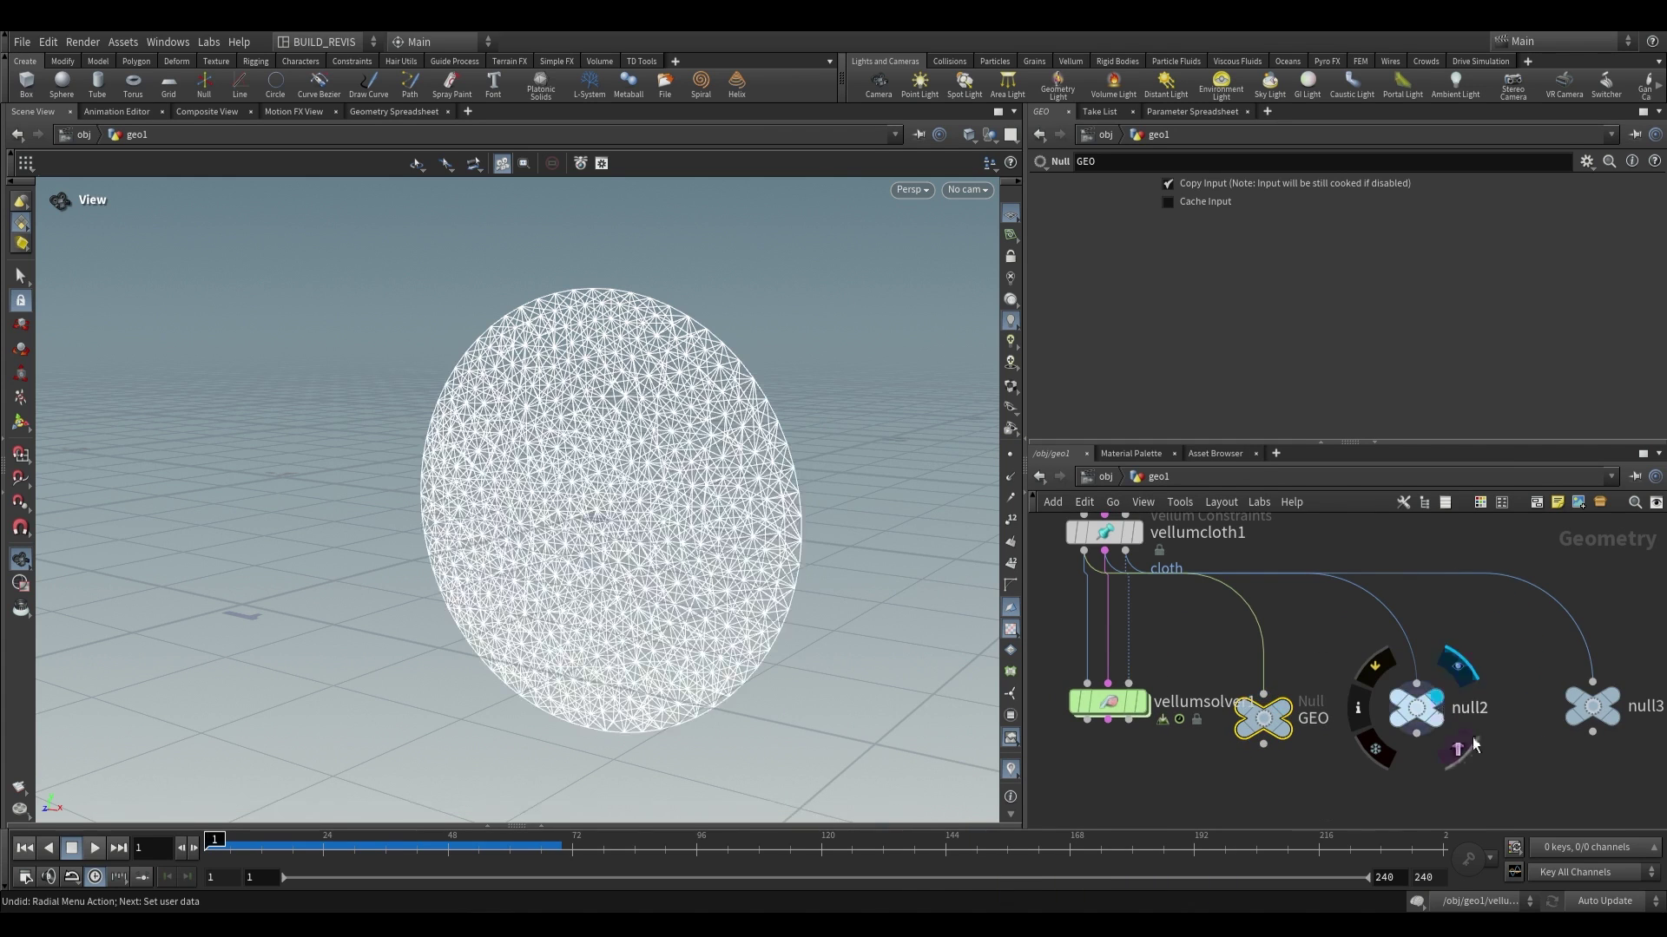
drag(1427, 712, 1425, 727)
double_click(1476, 723)
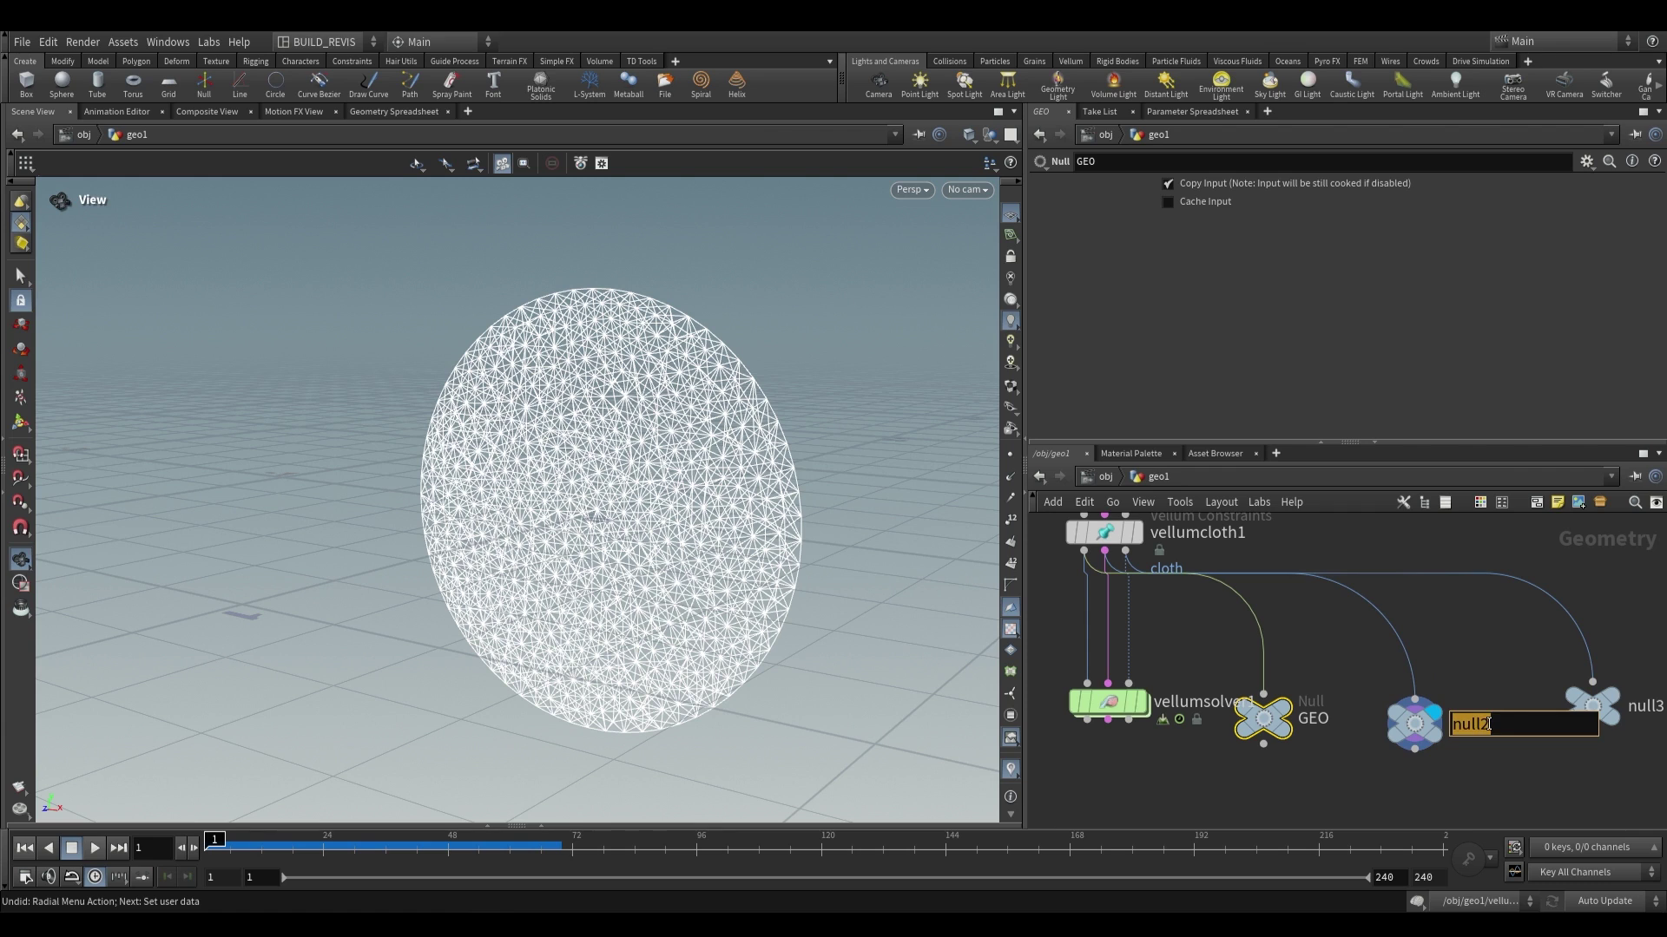
text(CONSTRAINTS)
key(Return)
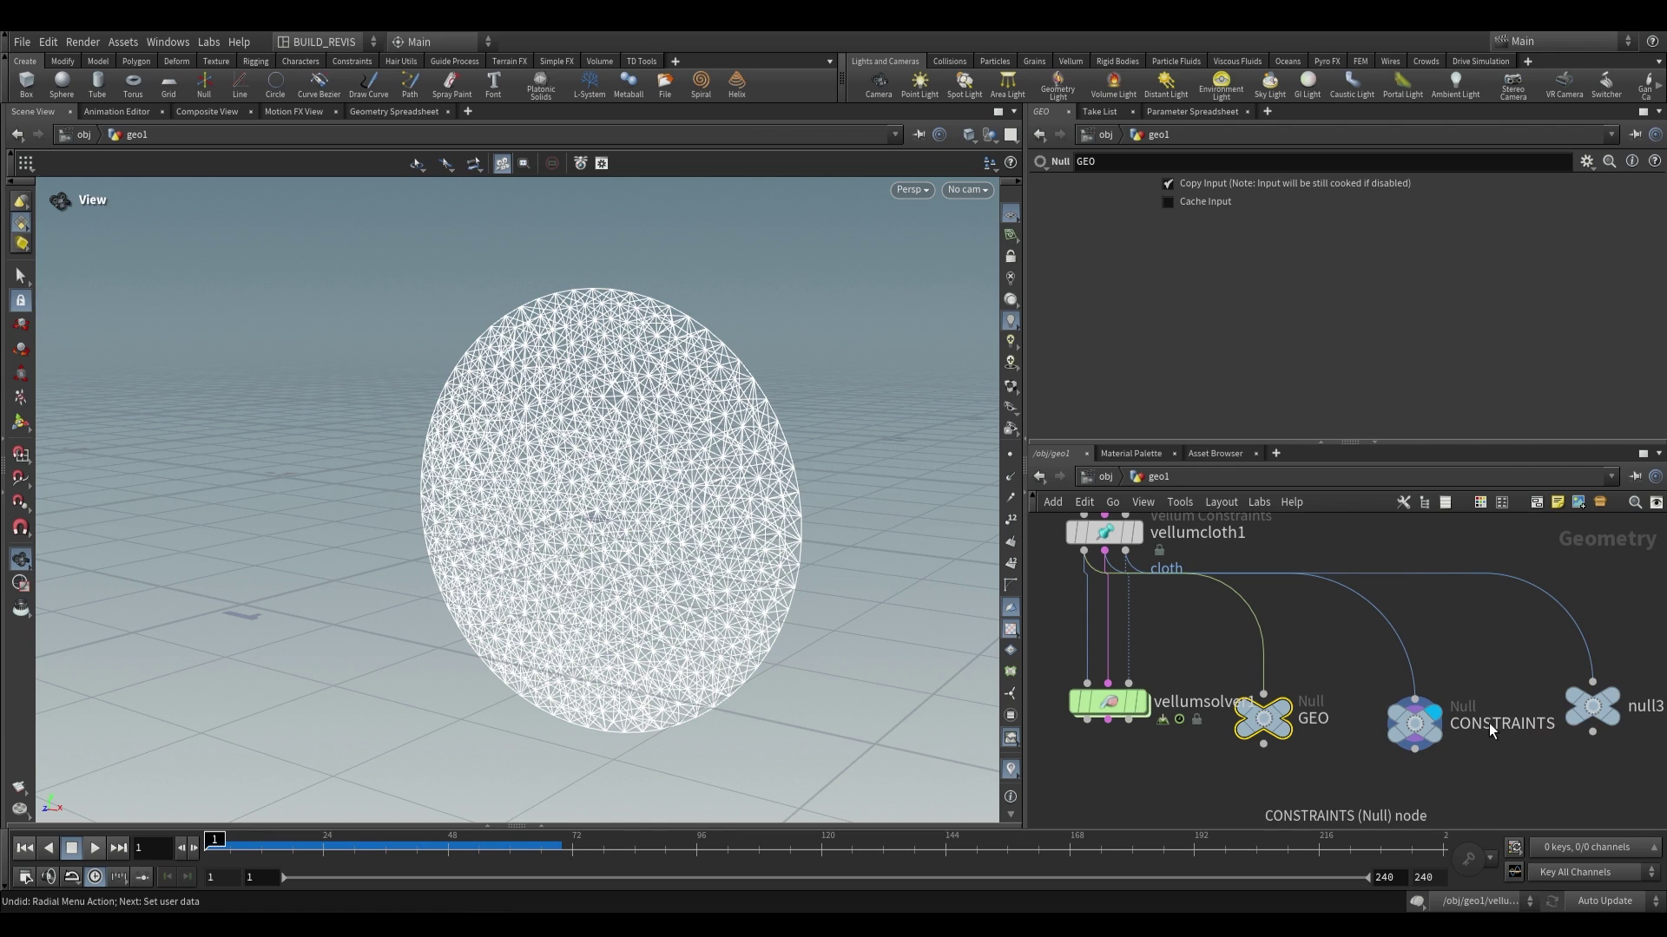
middle_drag(1104, 552, 1105, 615)
middle_drag(1417, 792, 1399, 755)
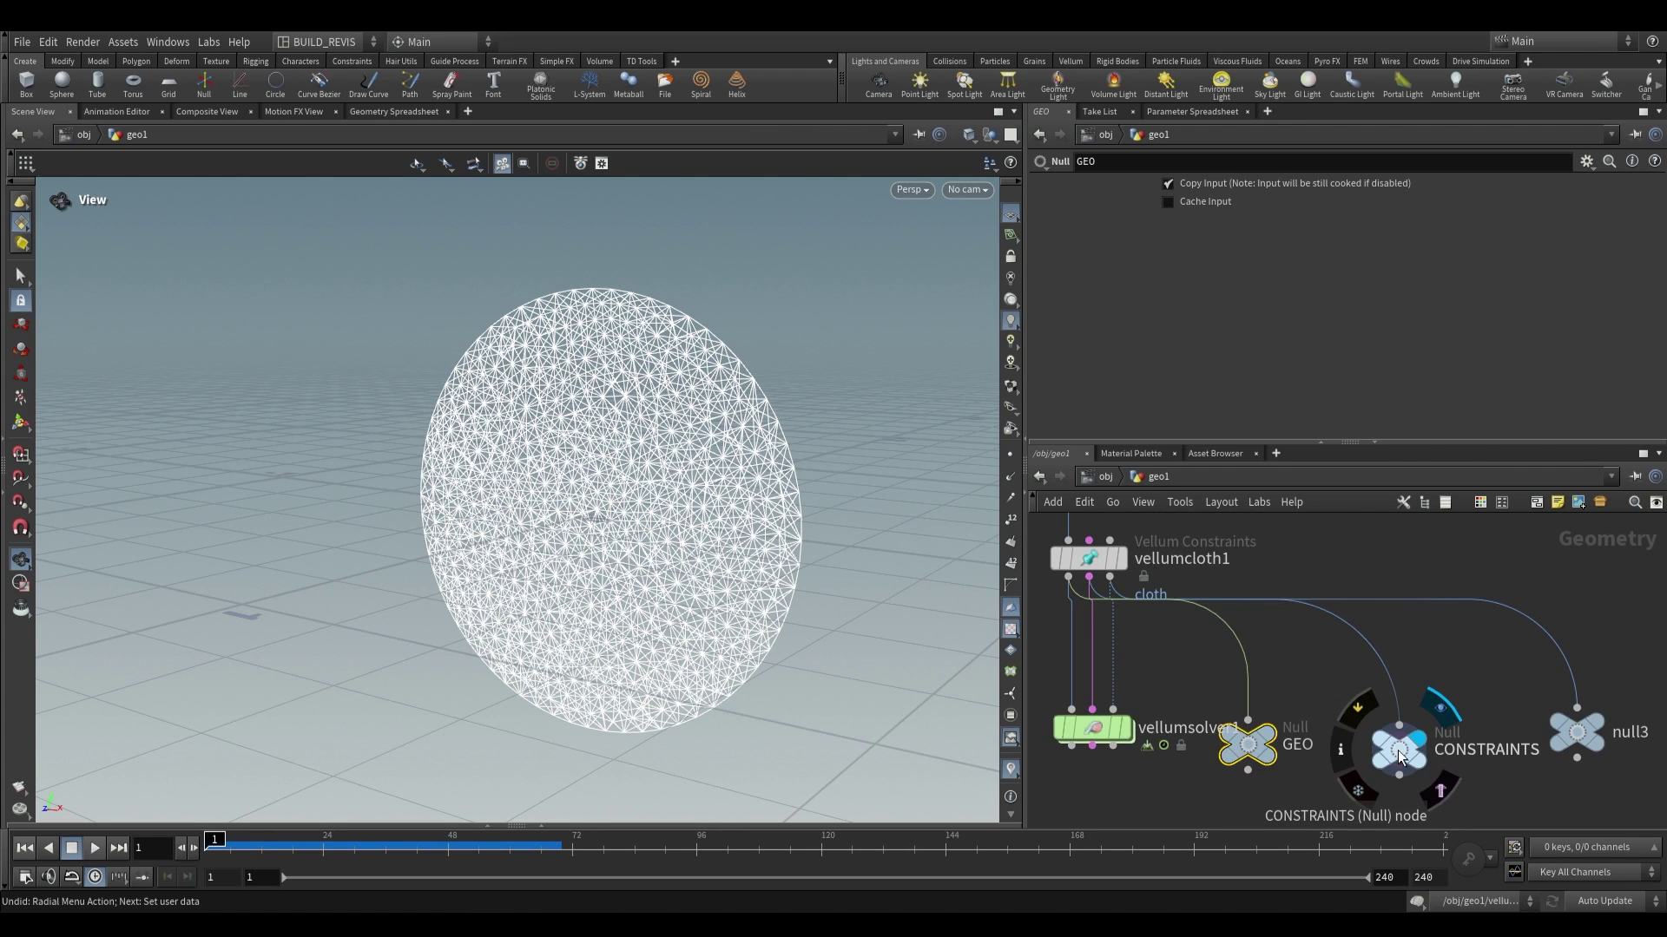
click(1340, 749)
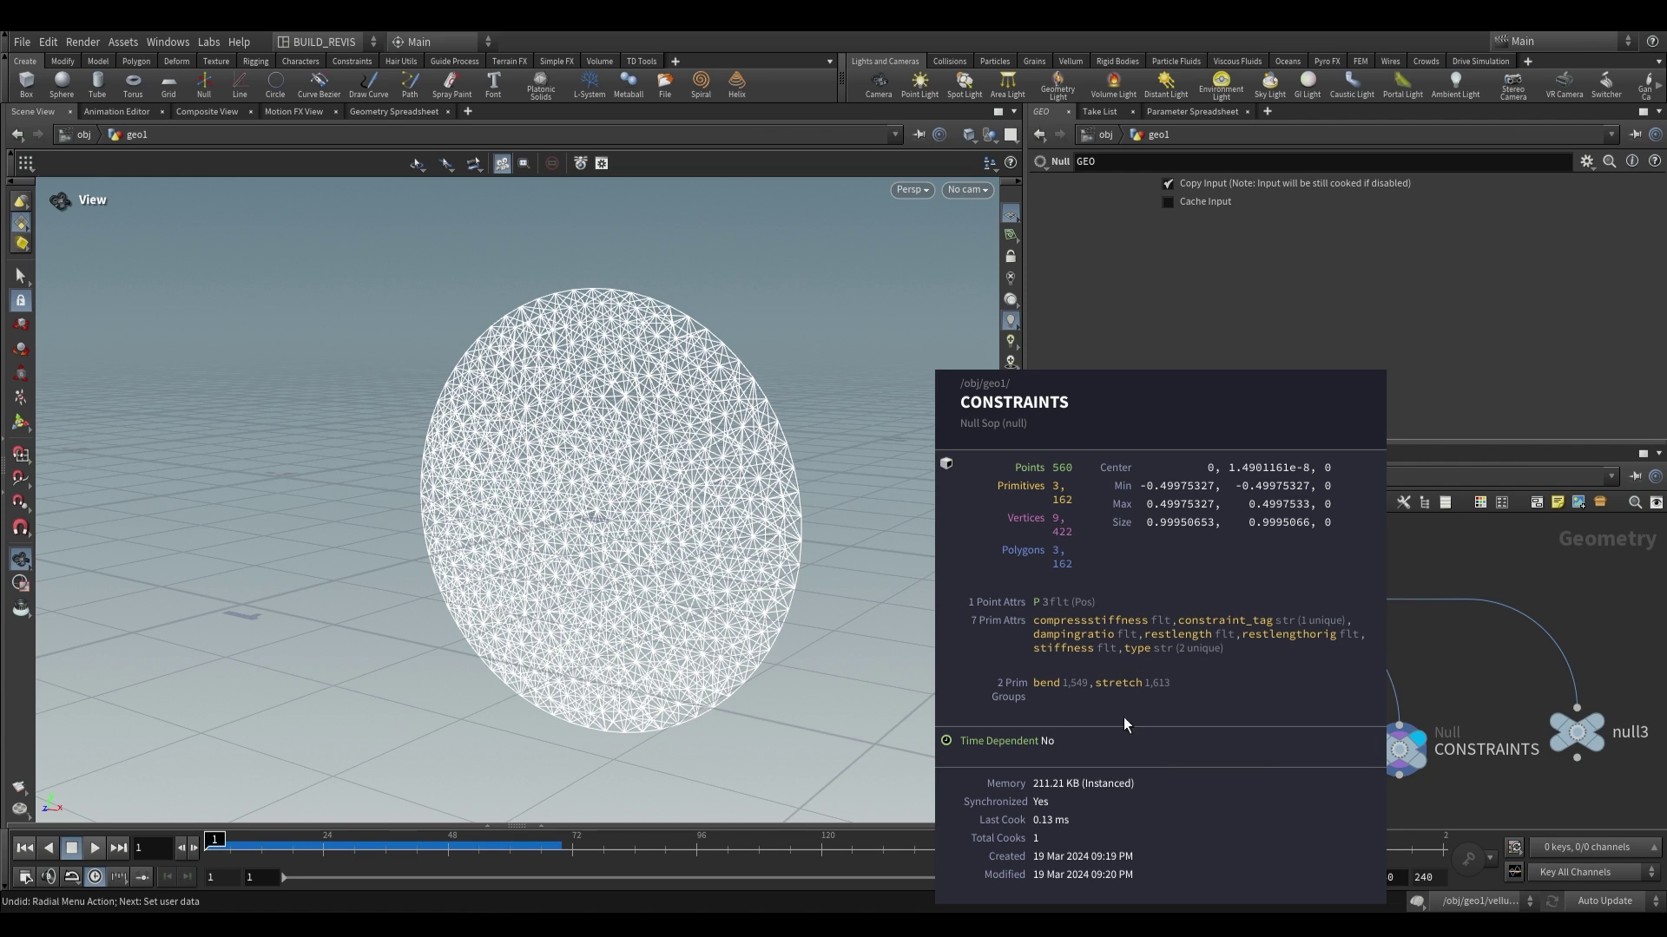
Rename null3 to COLLIDERS and display the CONSTRAINTS wireframe in the viewport
click(1598, 731)
click(1577, 732)
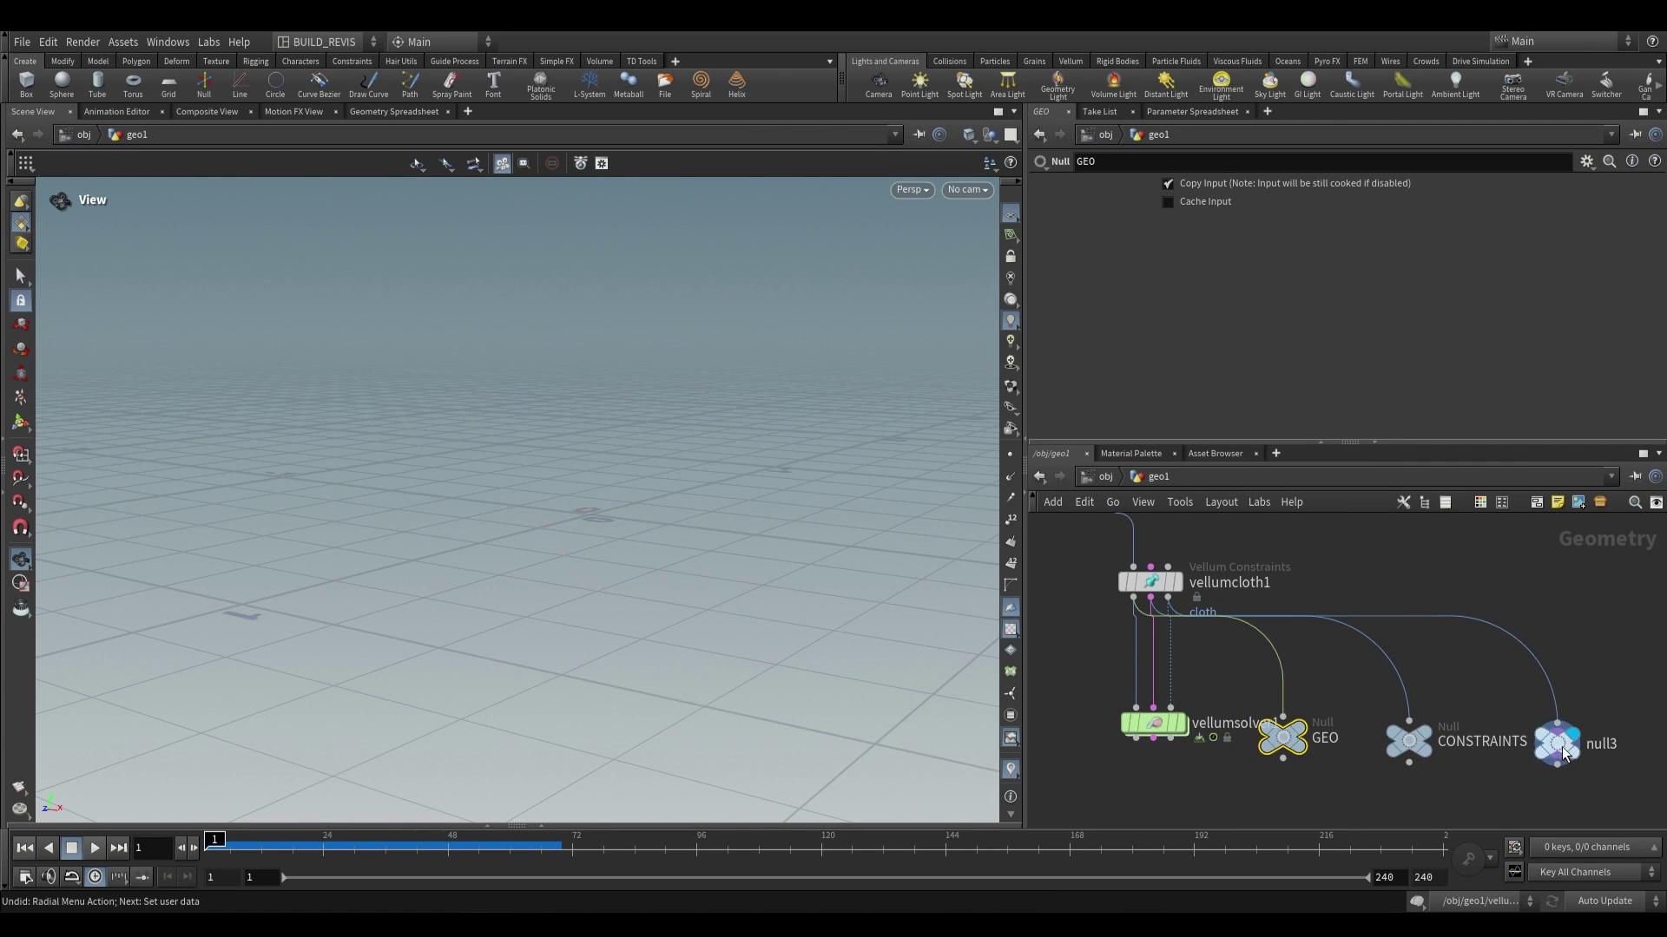
double_click(1525, 740)
text(COLLIDERS)
key(Return)
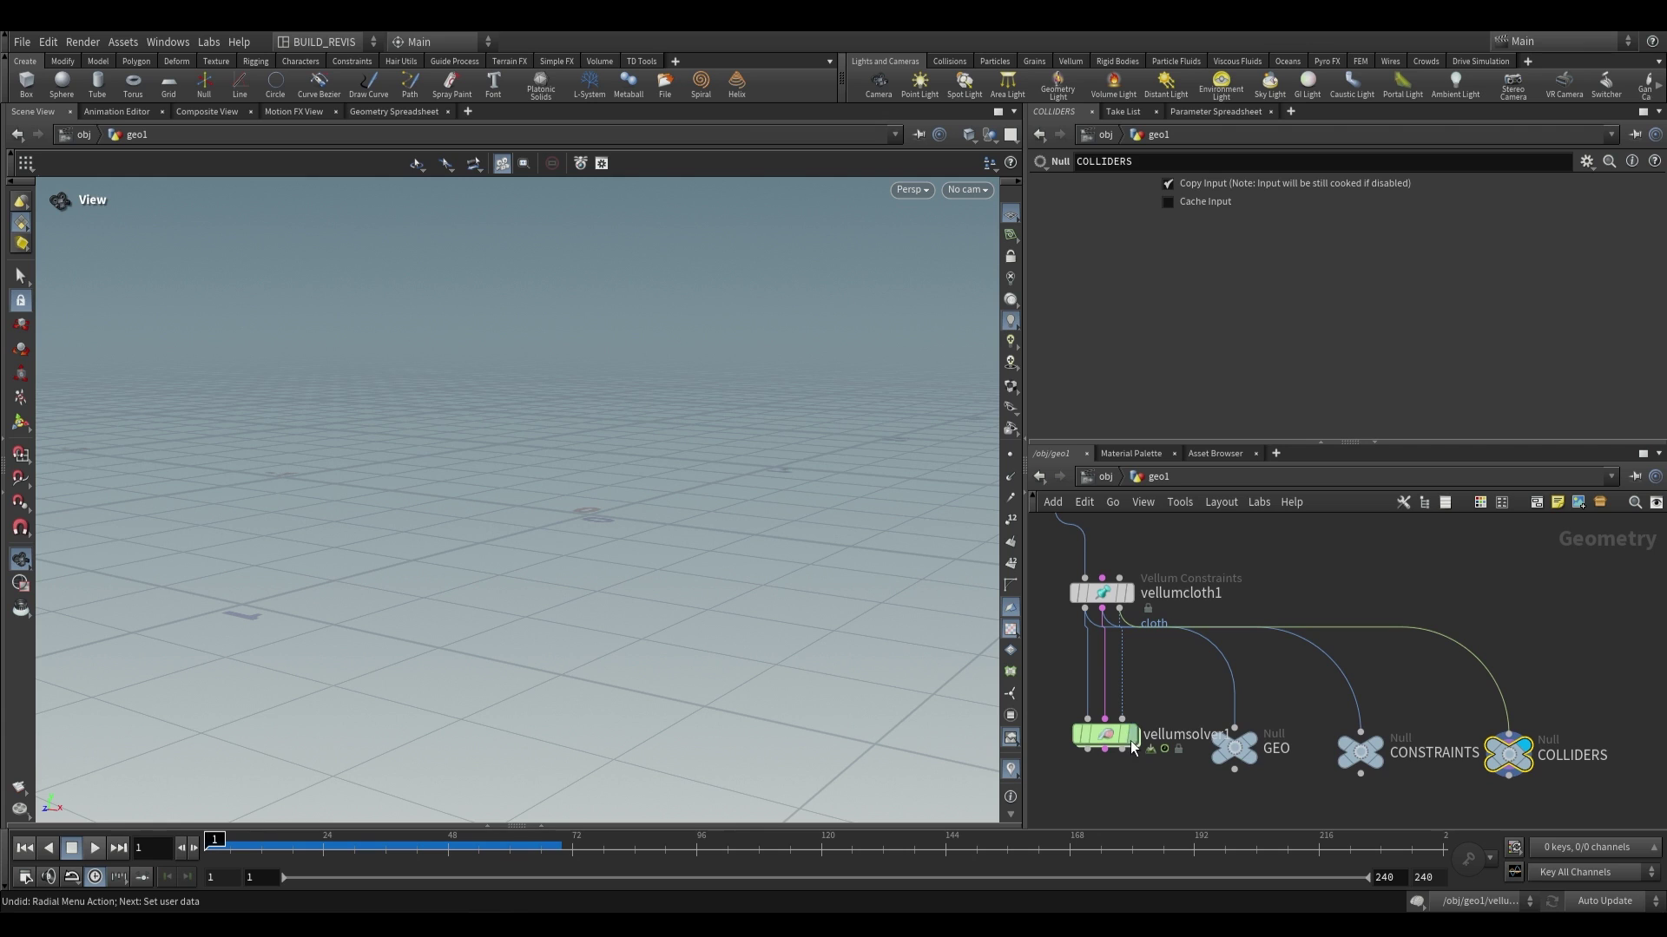
mouse_move(1511, 770)
mouse_down()
mouse_move(1506, 749)
mouse_move(1525, 749)
mouse_up()
scroll(1369, 738, up, 2)
click(1432, 744)
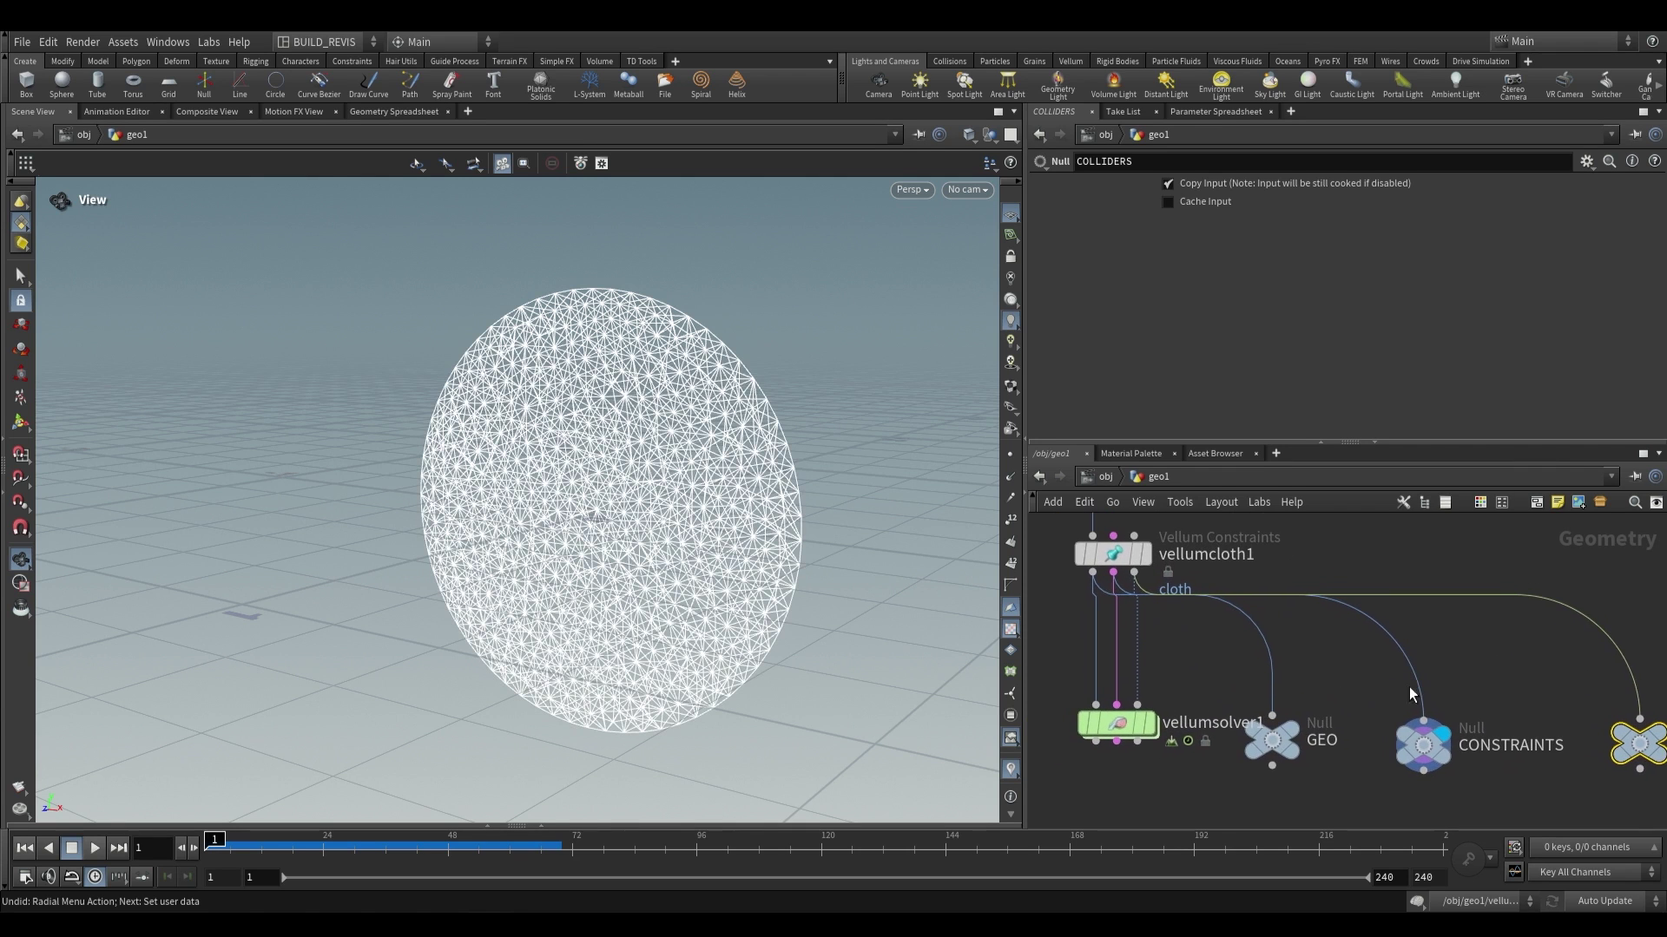
Review vellumcloth1's Geometry settings: Density 0.1 and Edge Length Scale 0.25
click(1116, 555)
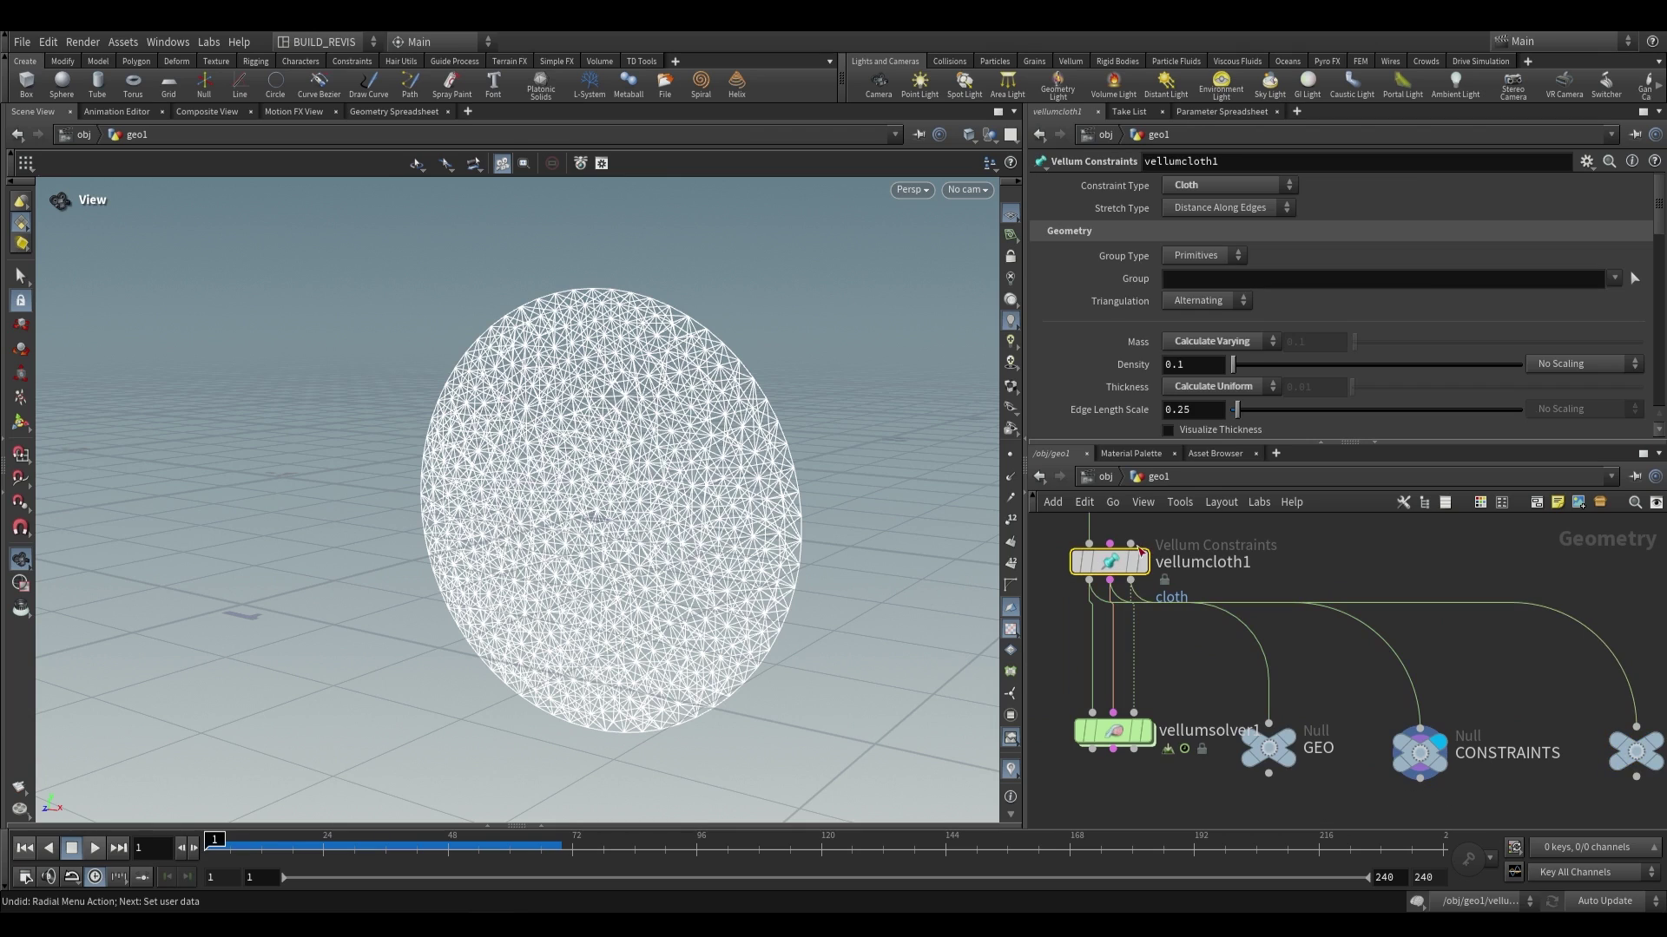
scroll(1106, 288, down, 2)
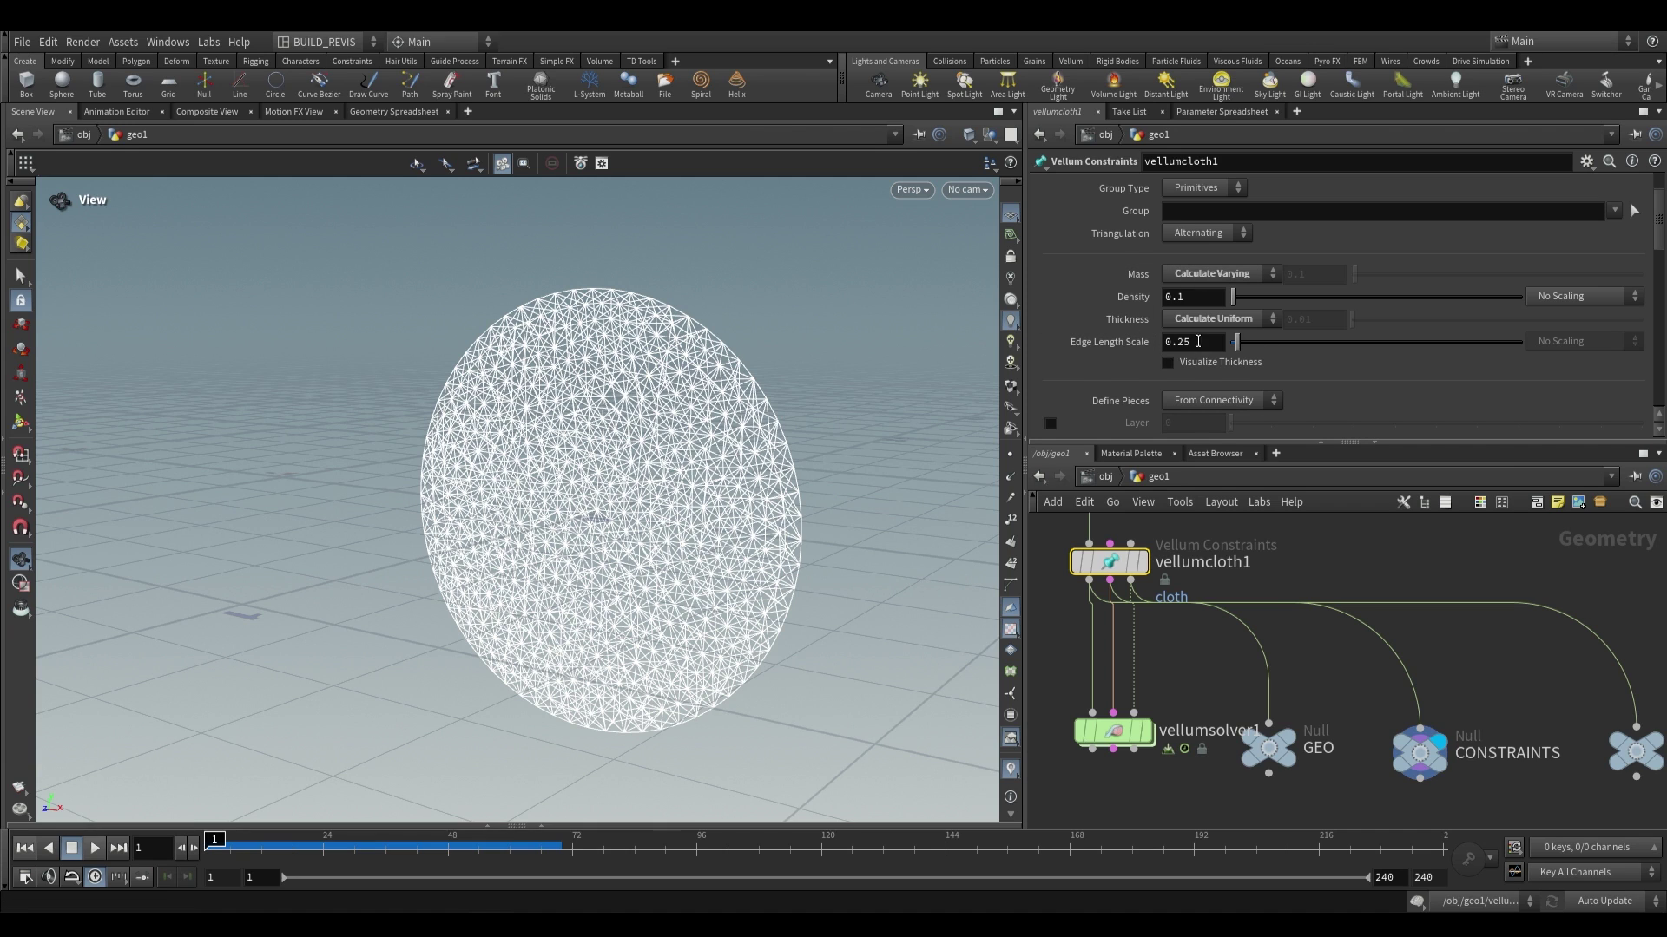
Display the GEO output and sort its points by mass in the Geometry Spreadsheet
middle_click(1272, 748)
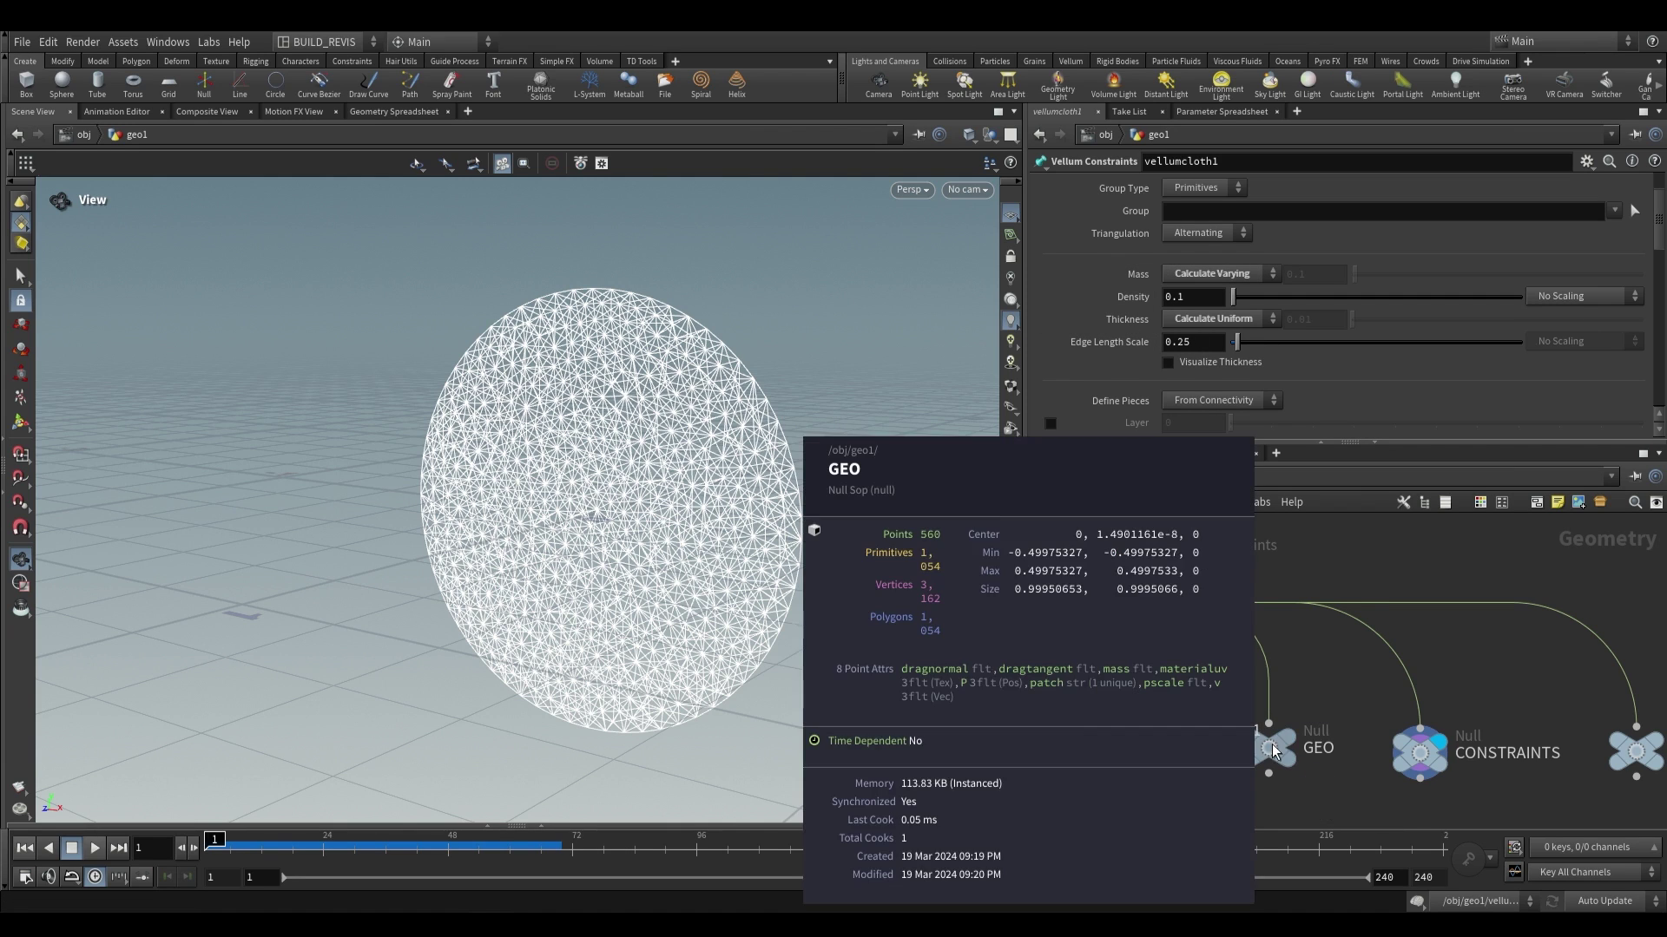
click(1273, 746)
click(383, 112)
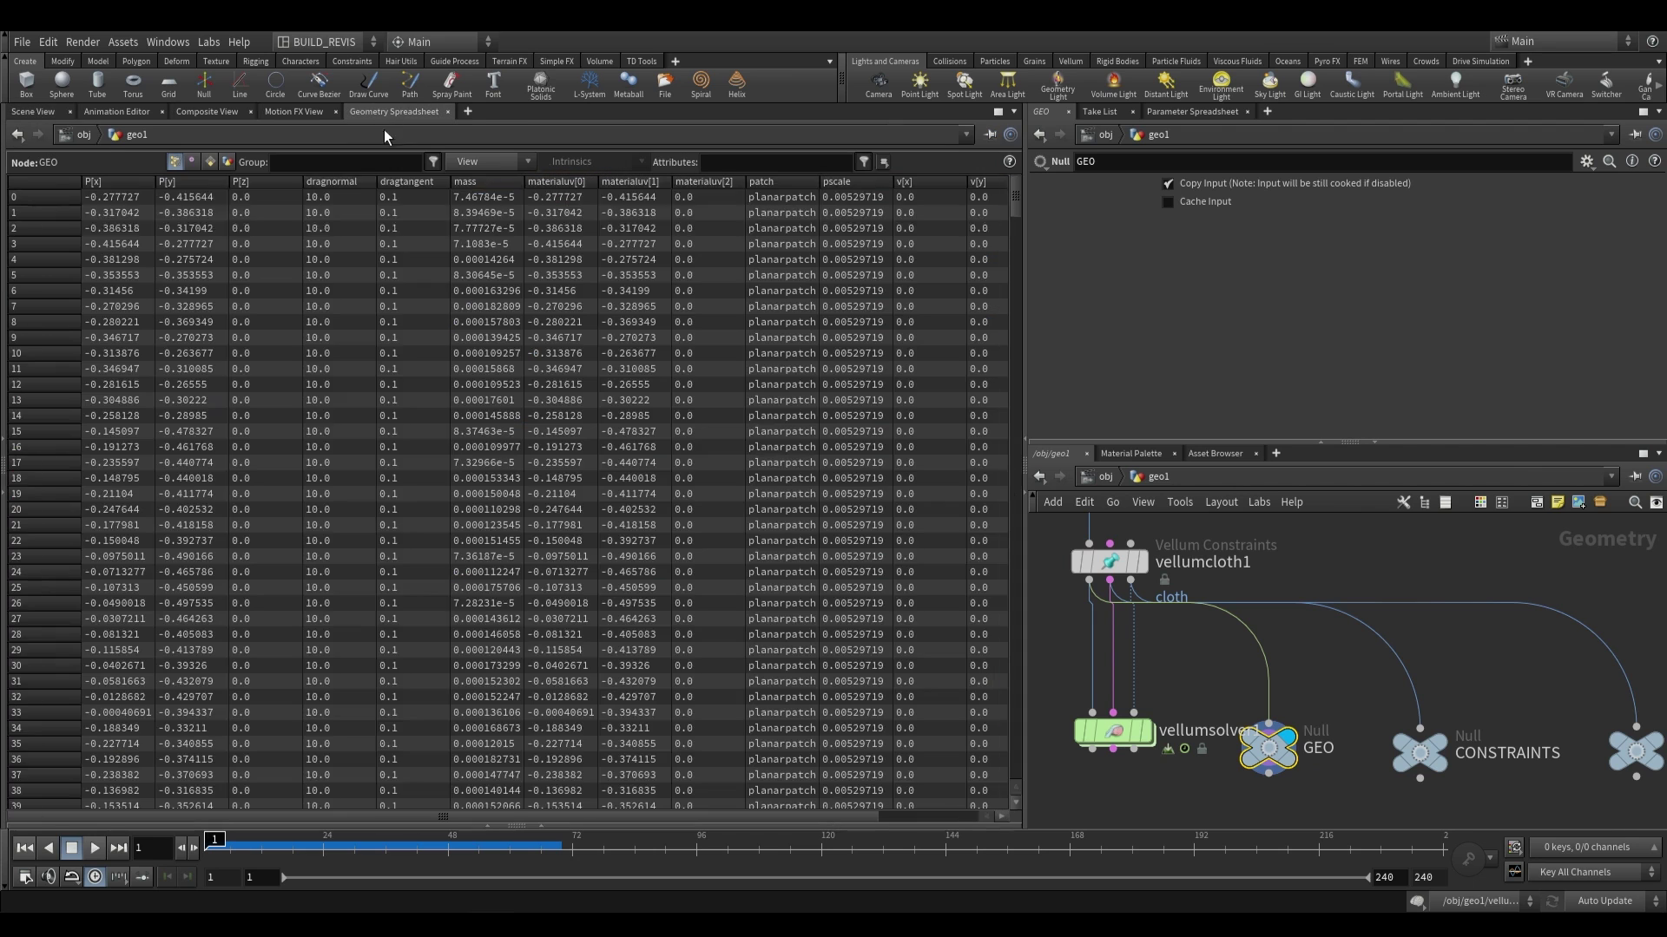
click(488, 183)
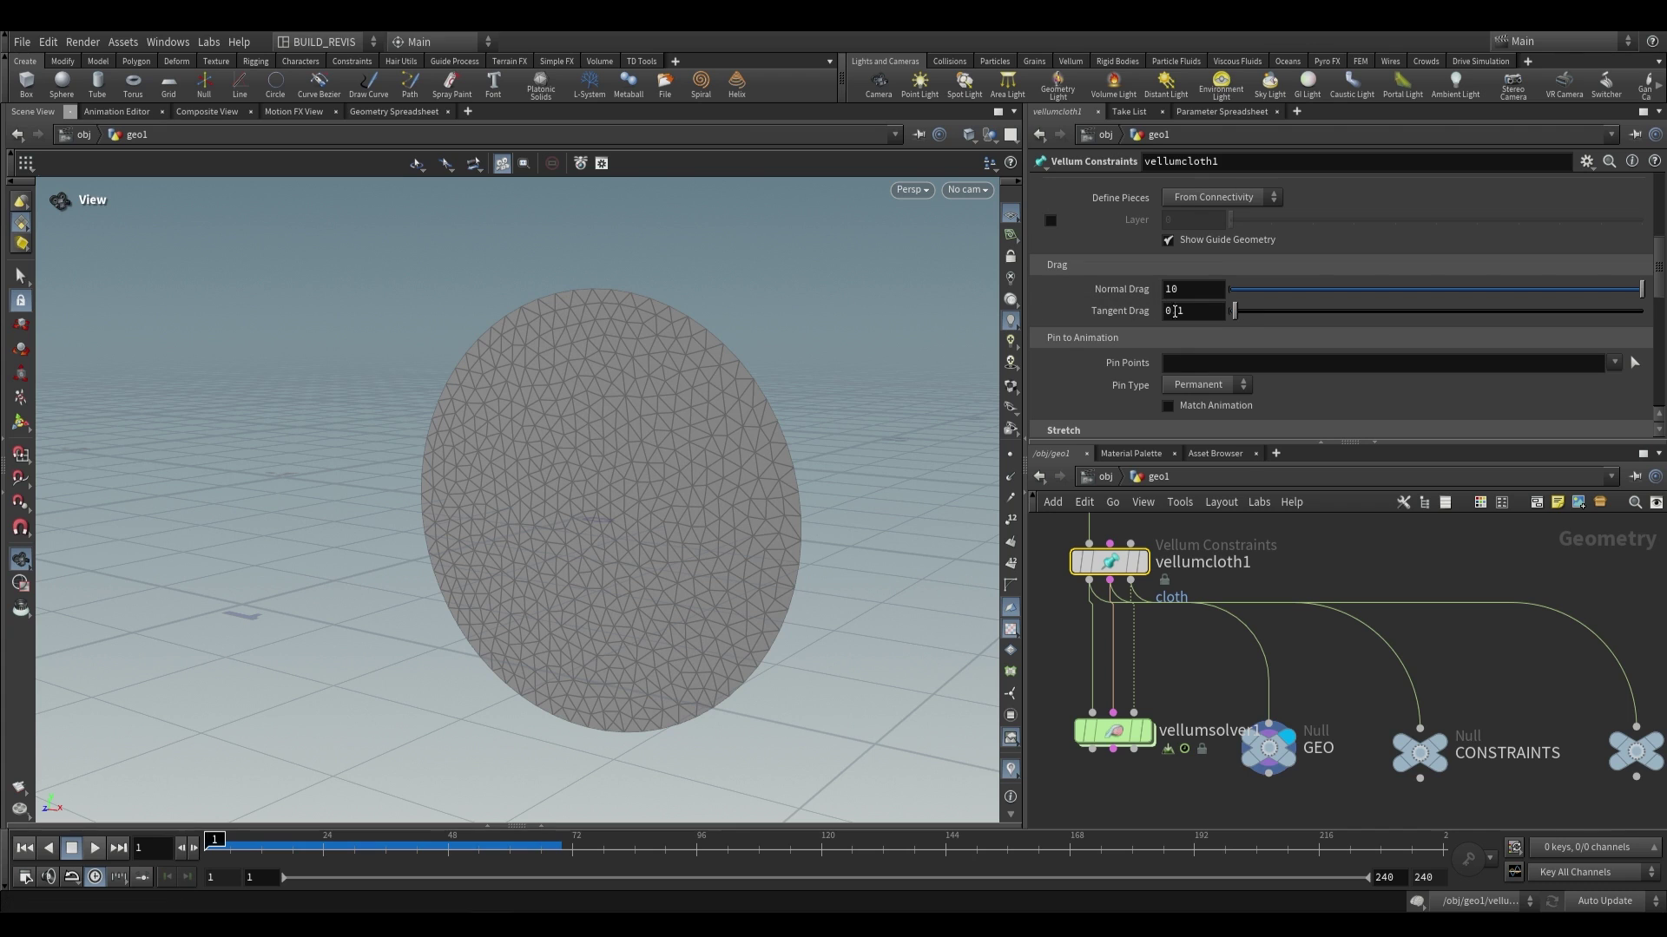
Review vellumcloth1's stretch settings: stiffness 1e+10, damping ratio 0.001, output group stretch
click(1268, 748)
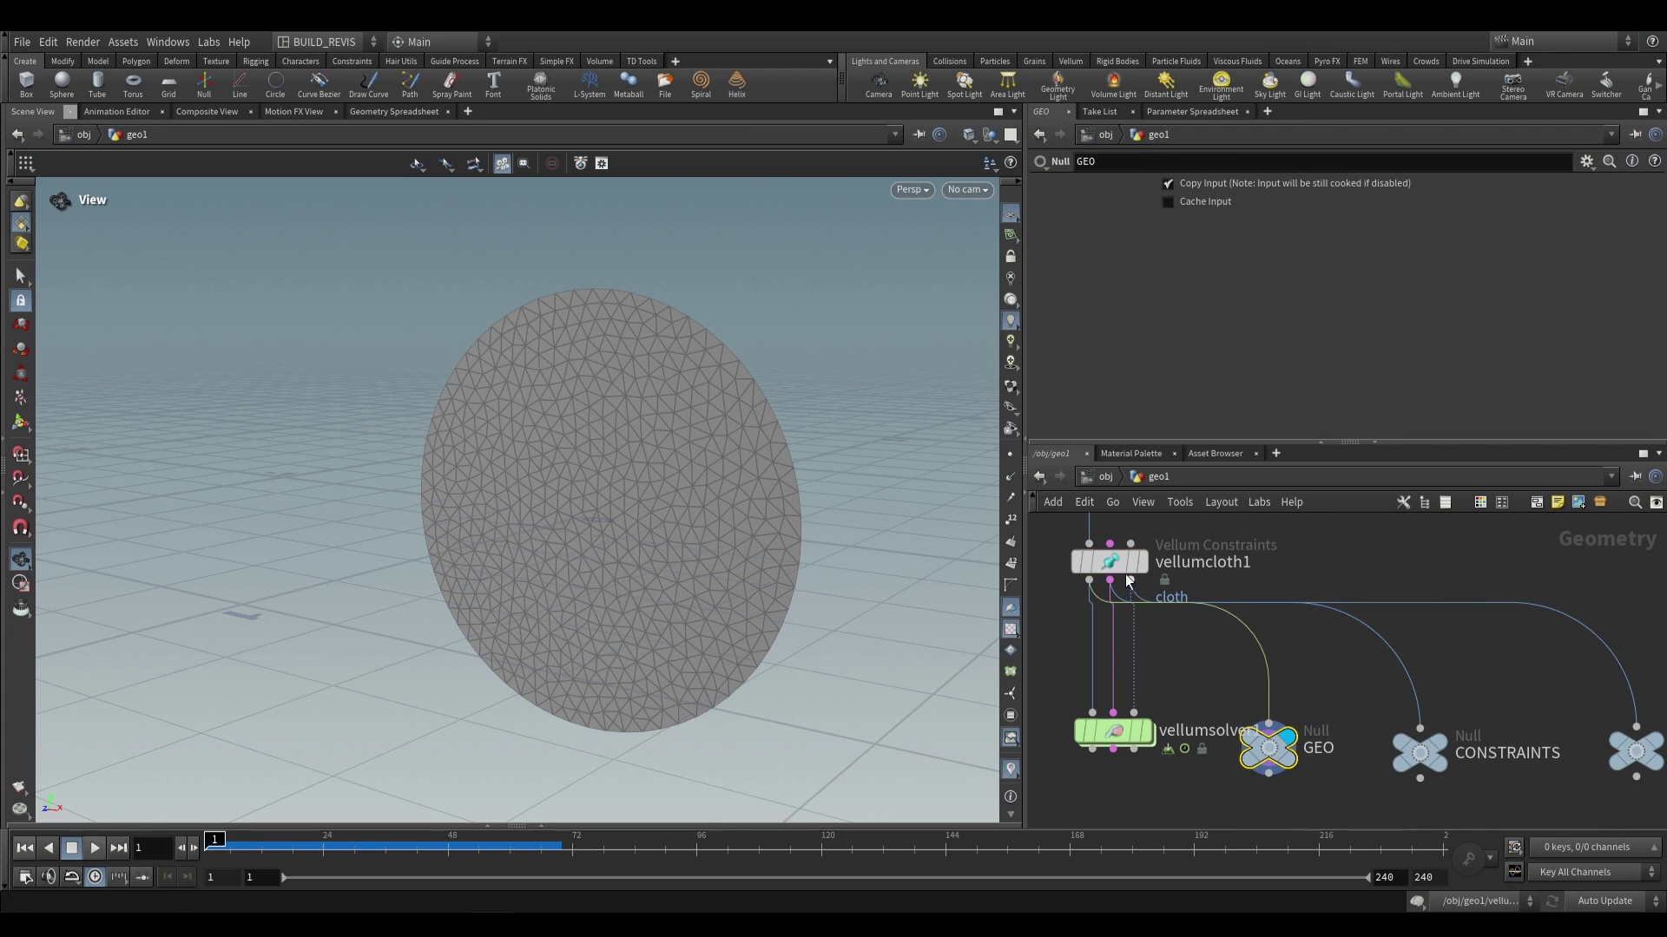
click(1129, 576)
scroll(1116, 306, down, 6)
scroll(1076, 251, down, 5)
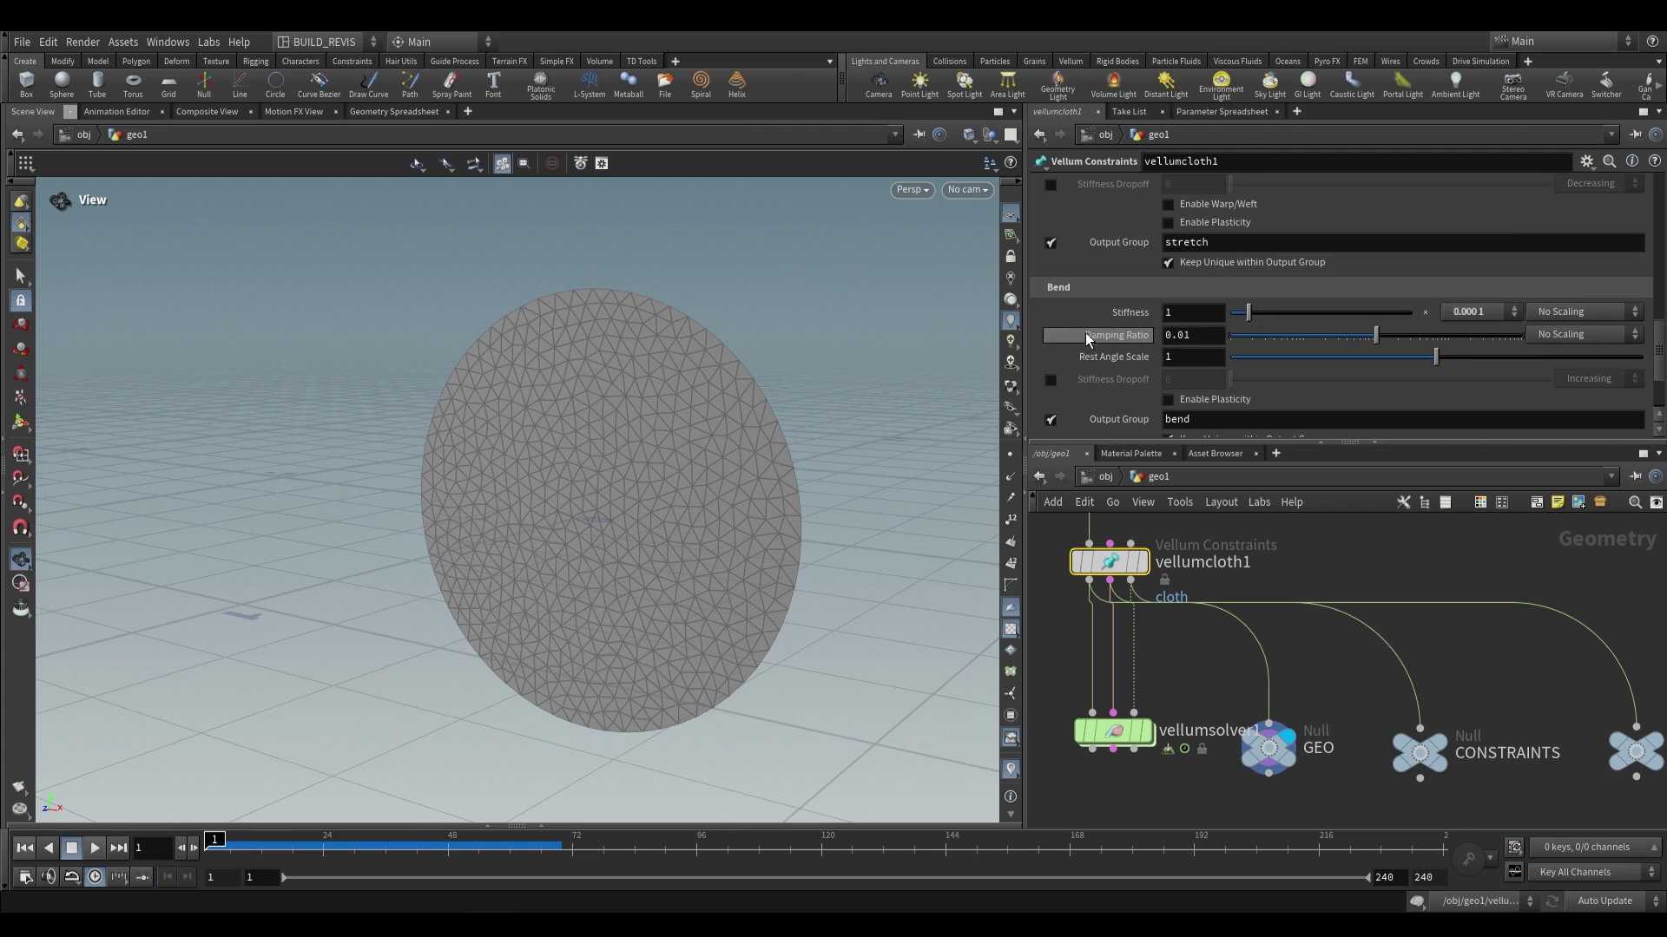
scroll(1113, 315, up, 5)
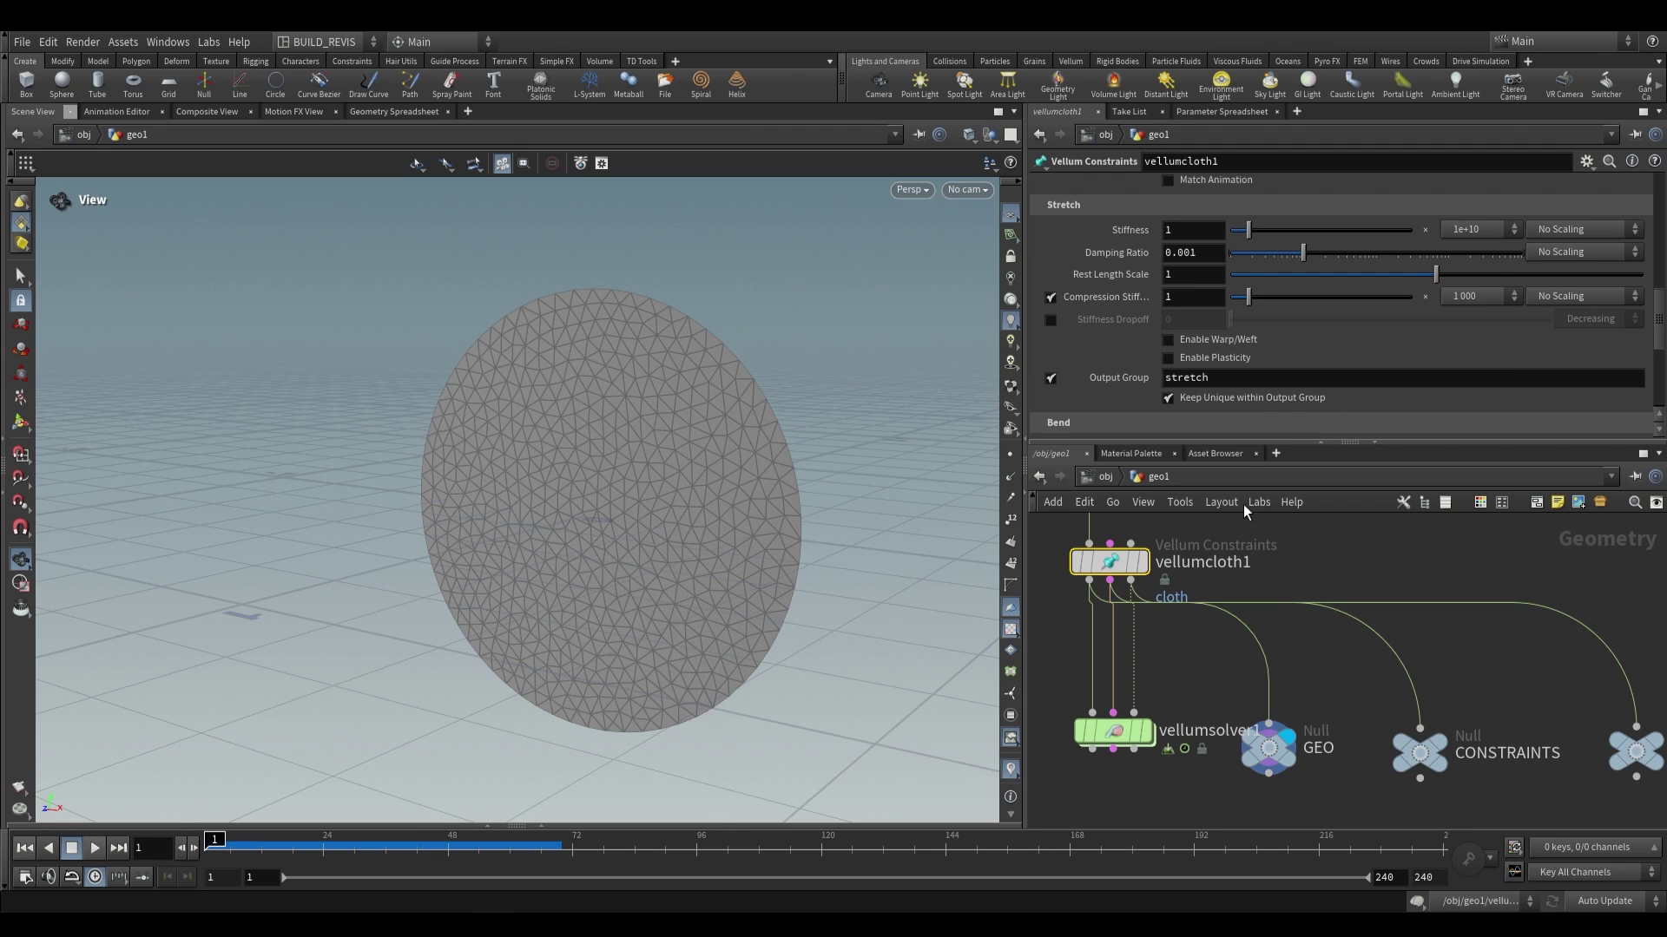
Switch the display between GEO and CONSTRAINTS, ending on the CONSTRAINTS constraint lines
click(1415, 755)
click(1439, 740)
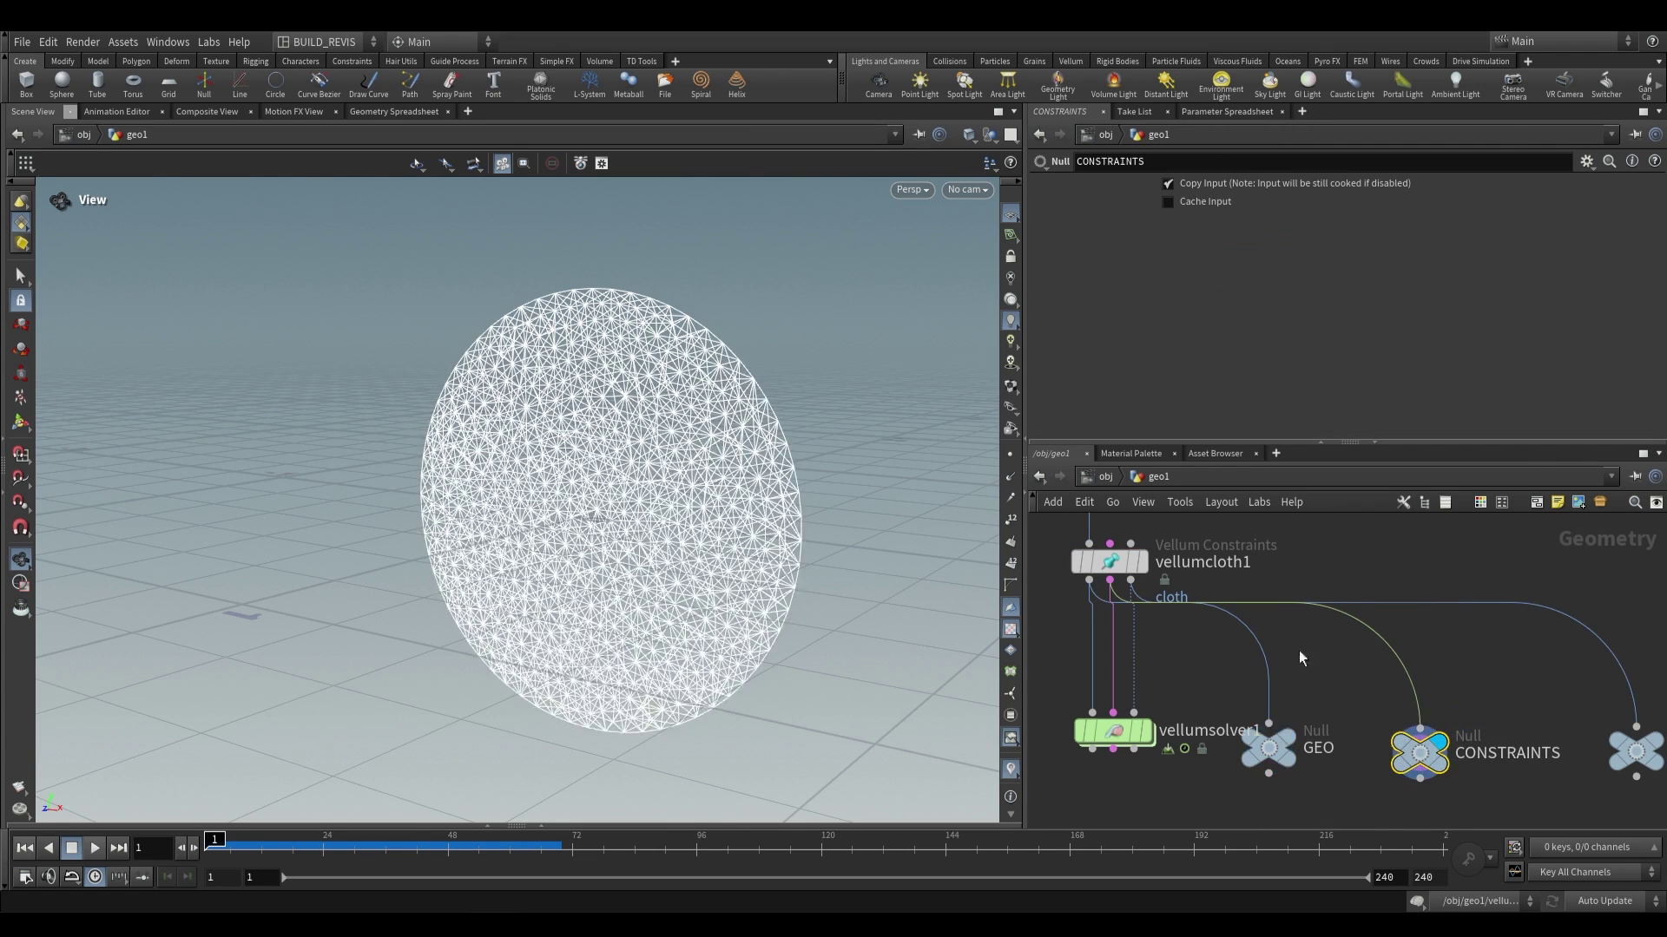
click(1111, 561)
click(1289, 748)
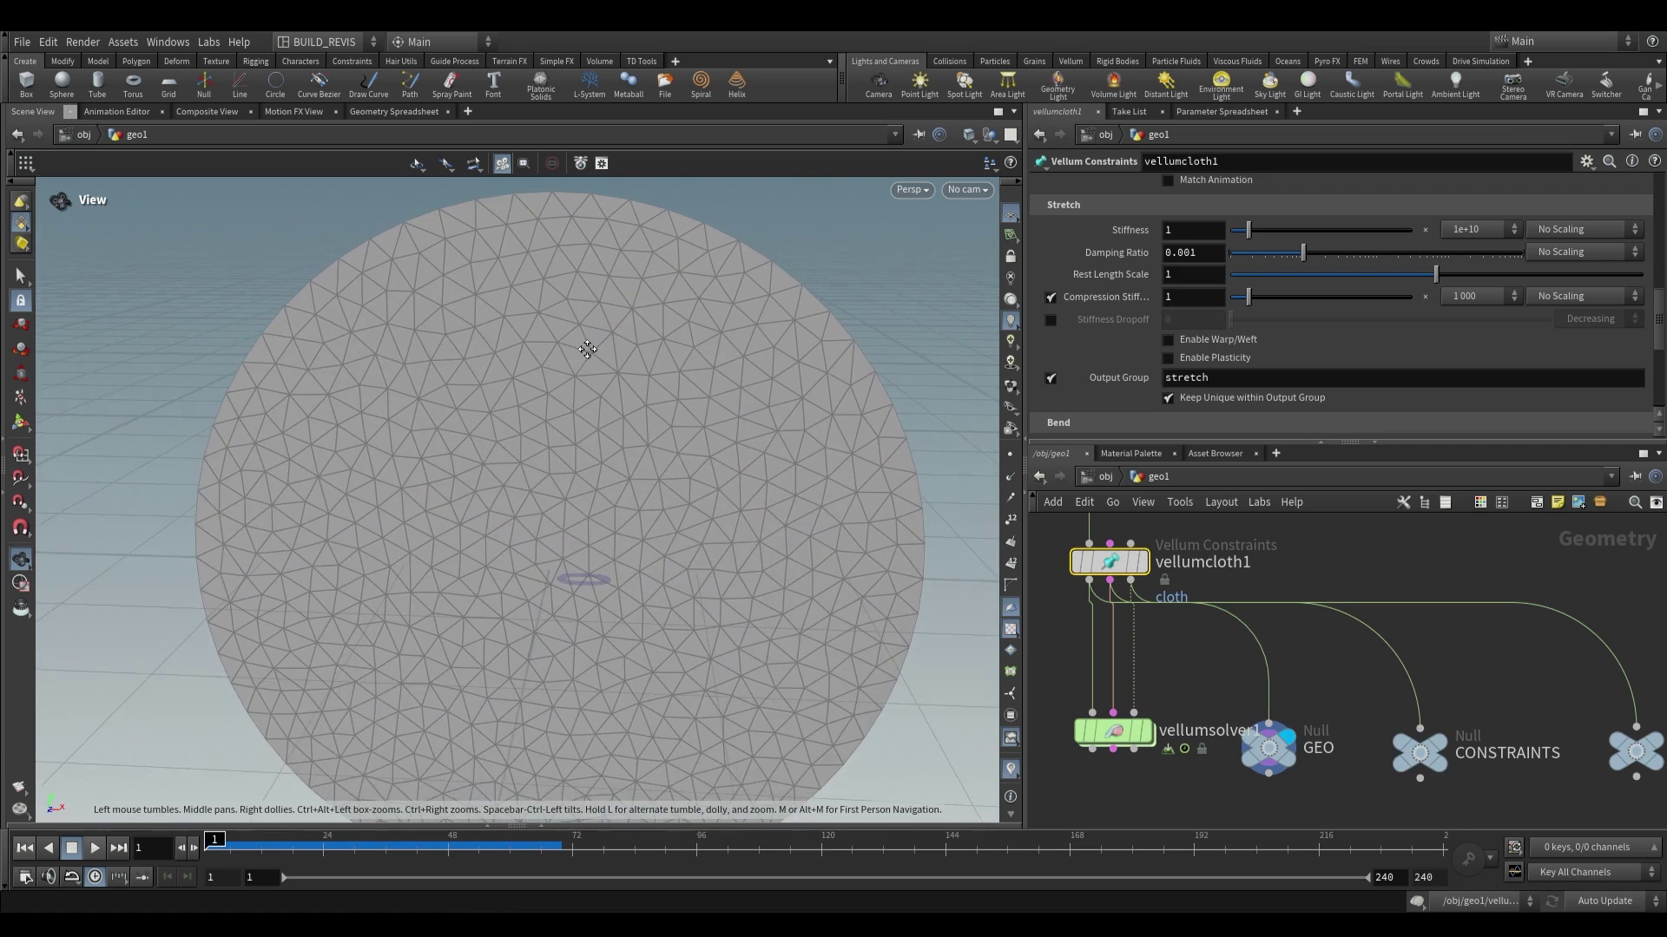
scroll(616, 283, up, 3)
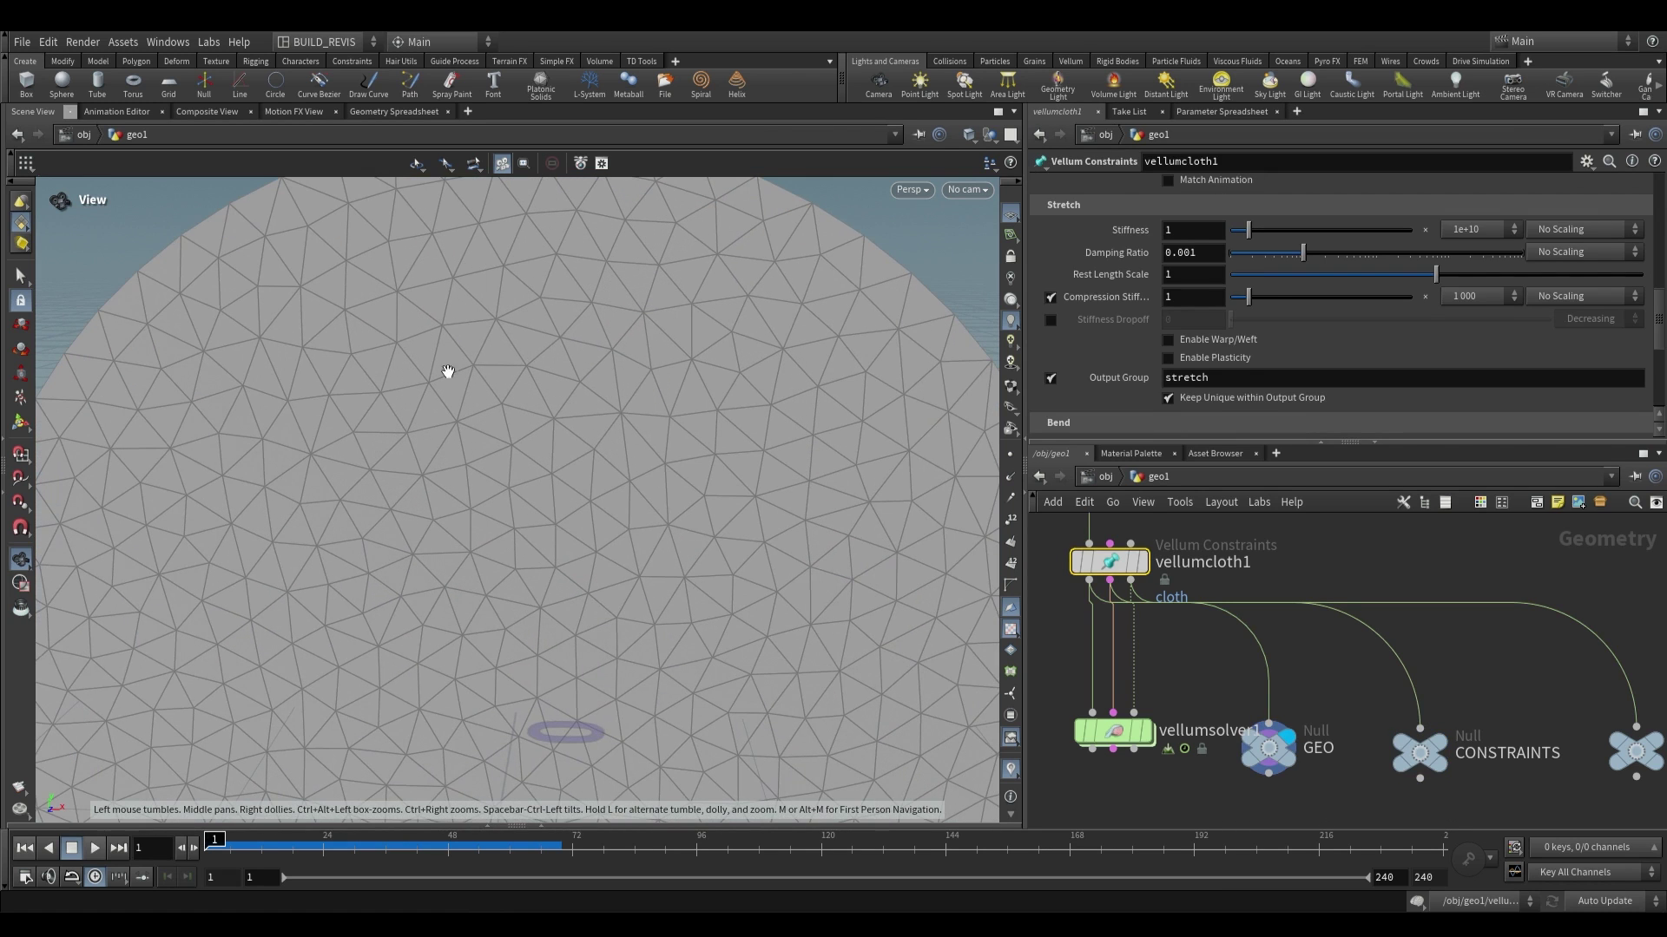
scroll(558, 365, up, 3)
scroll(630, 434, up, 2)
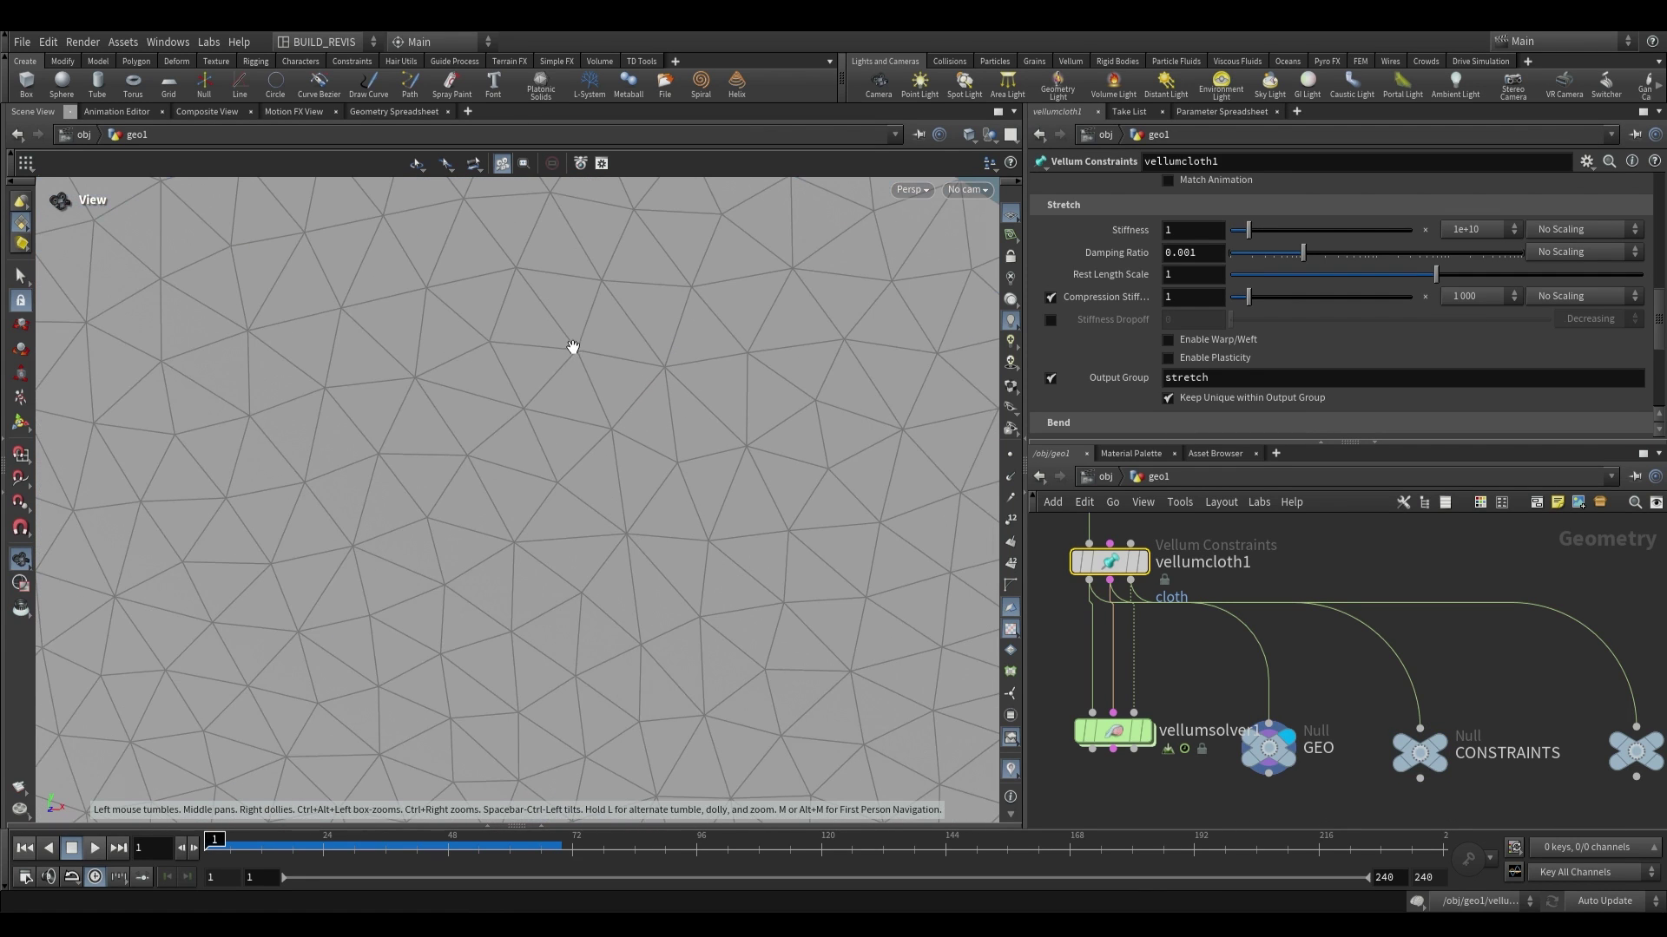
click(1441, 752)
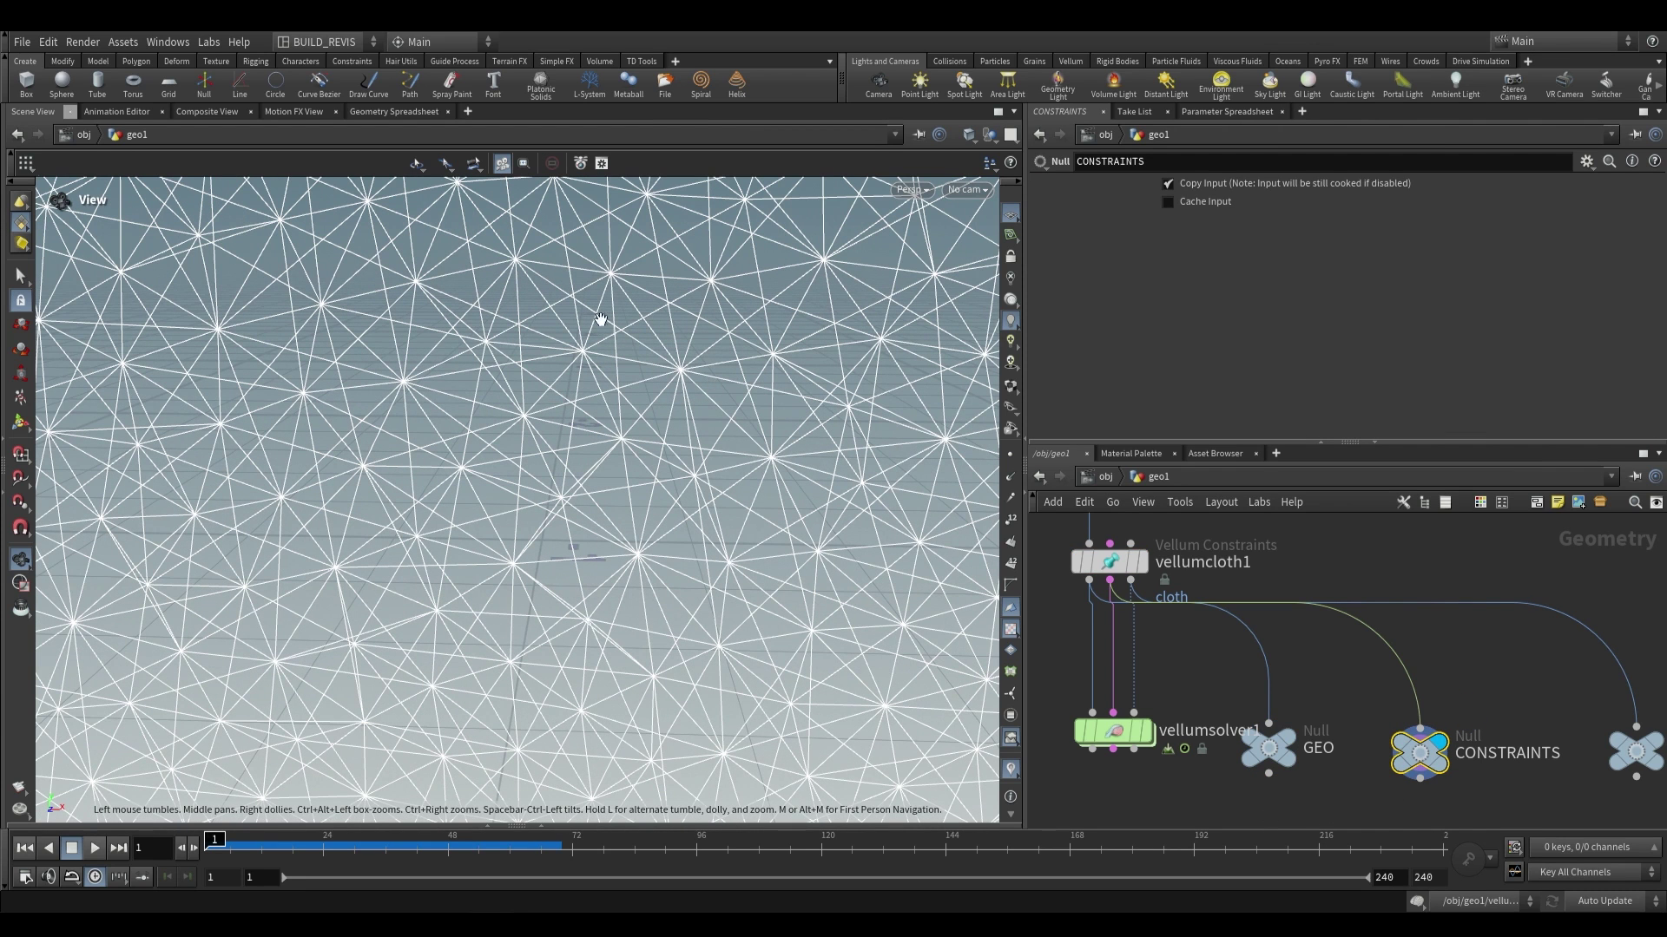
Check vellumcloth1's Bend settings, tumble the cloth dome, and open the CONSTRAINTS node info
click(1101, 560)
scroll(1085, 318, down, 3)
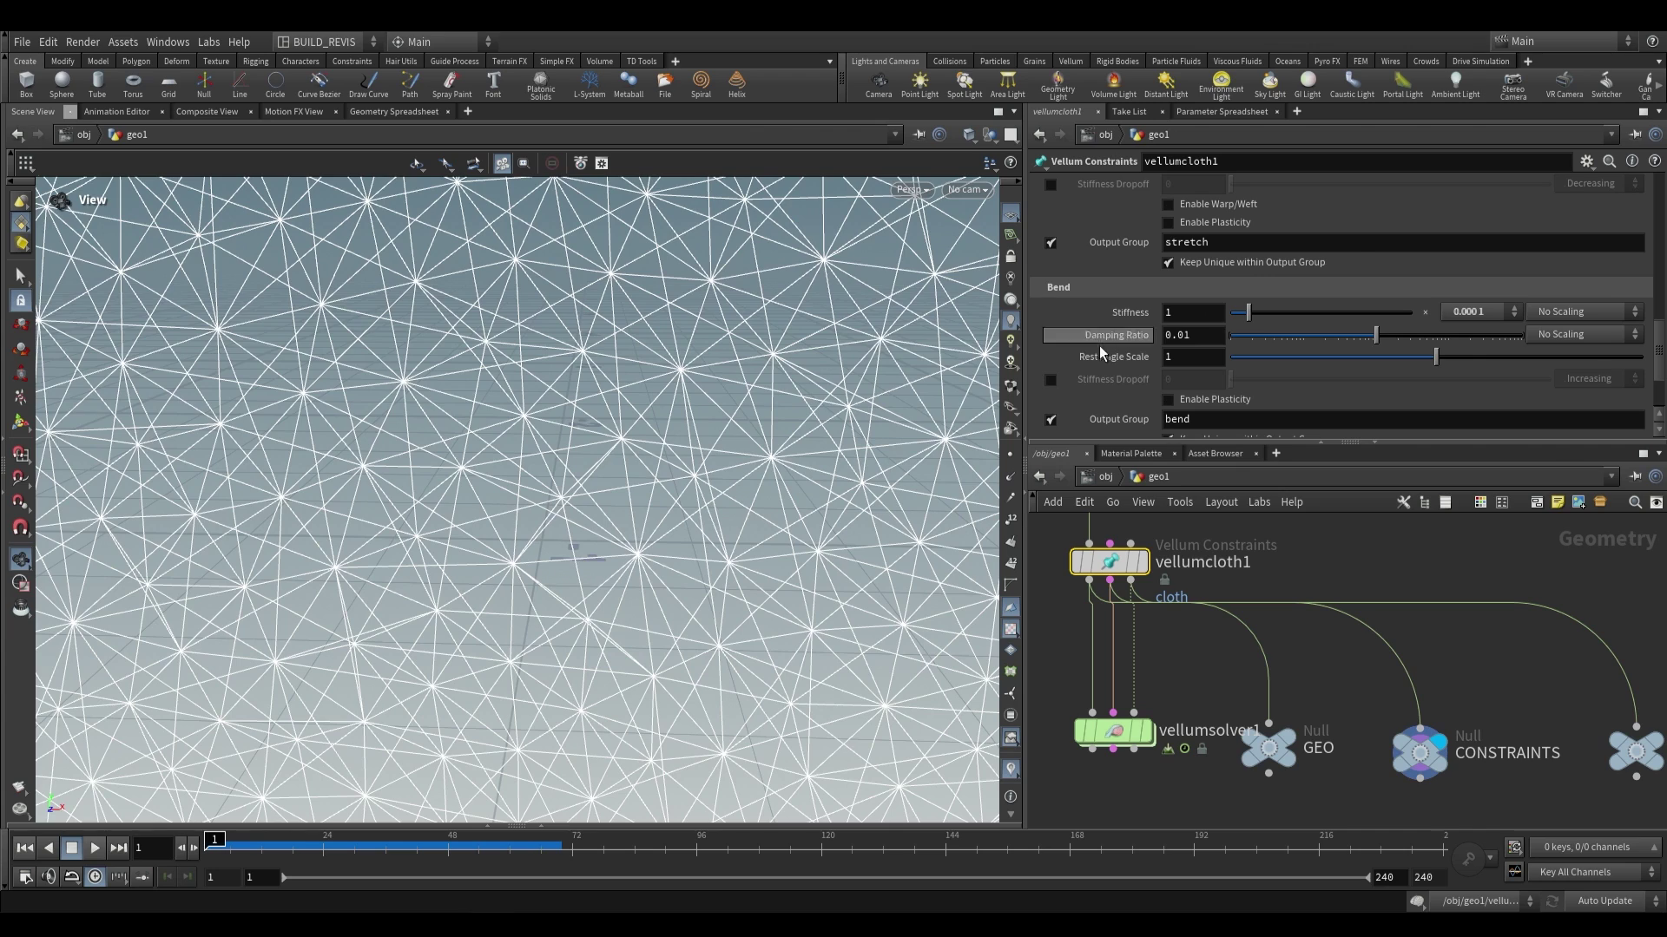
drag(736, 325, 720, 355)
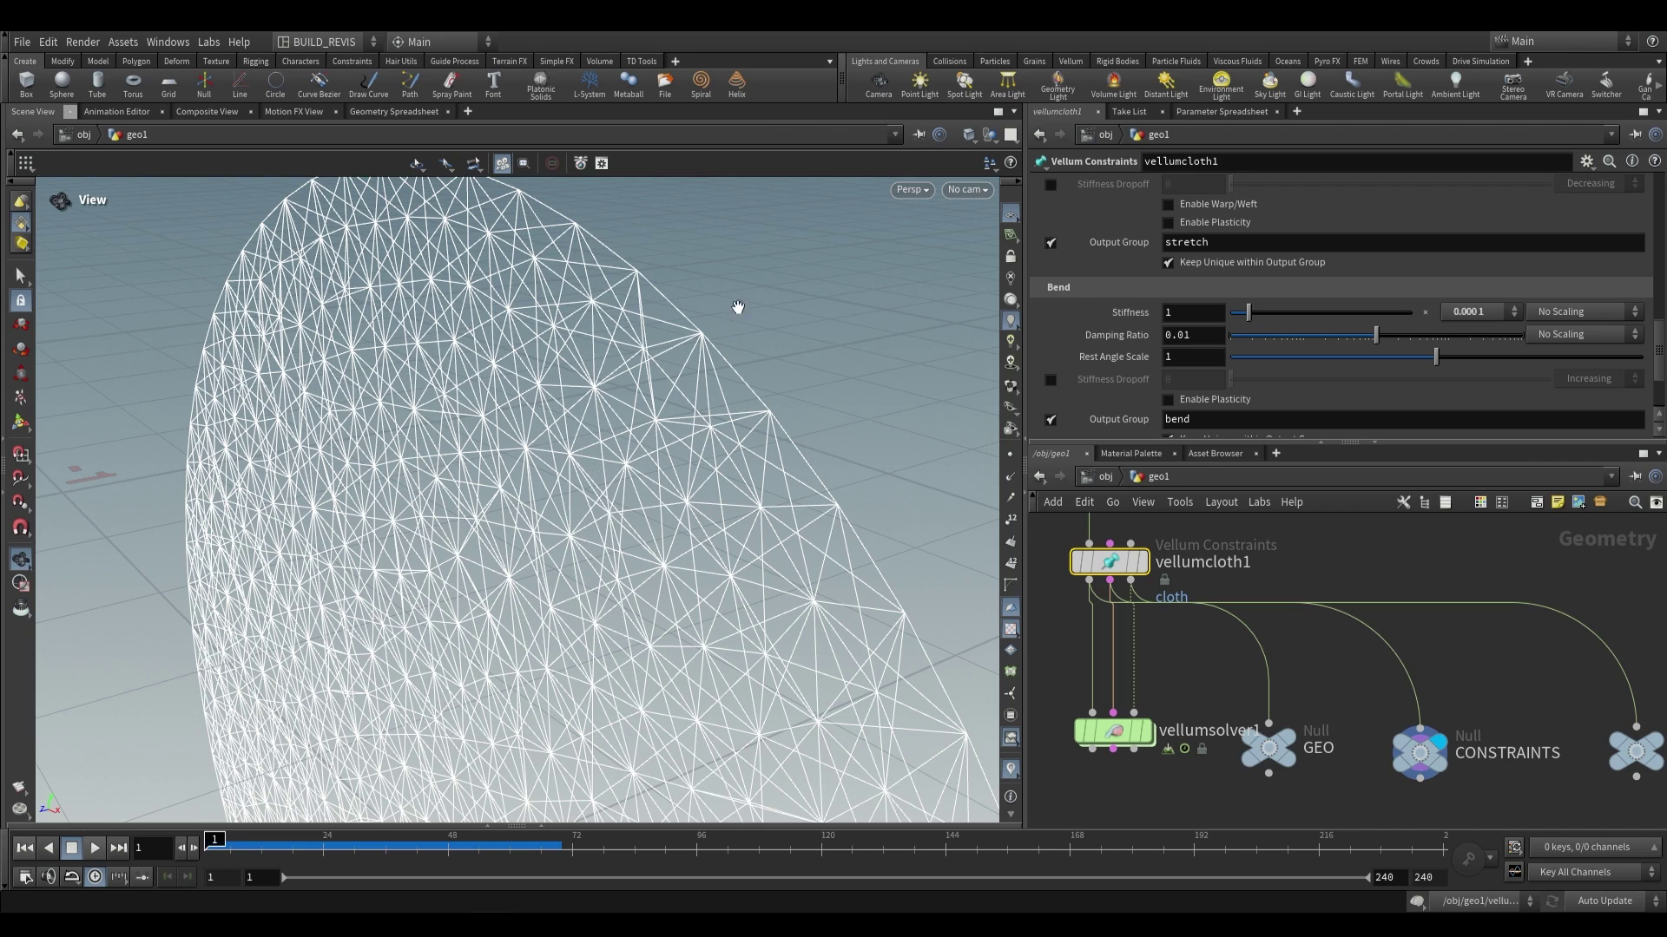
drag(921, 365, 774, 314)
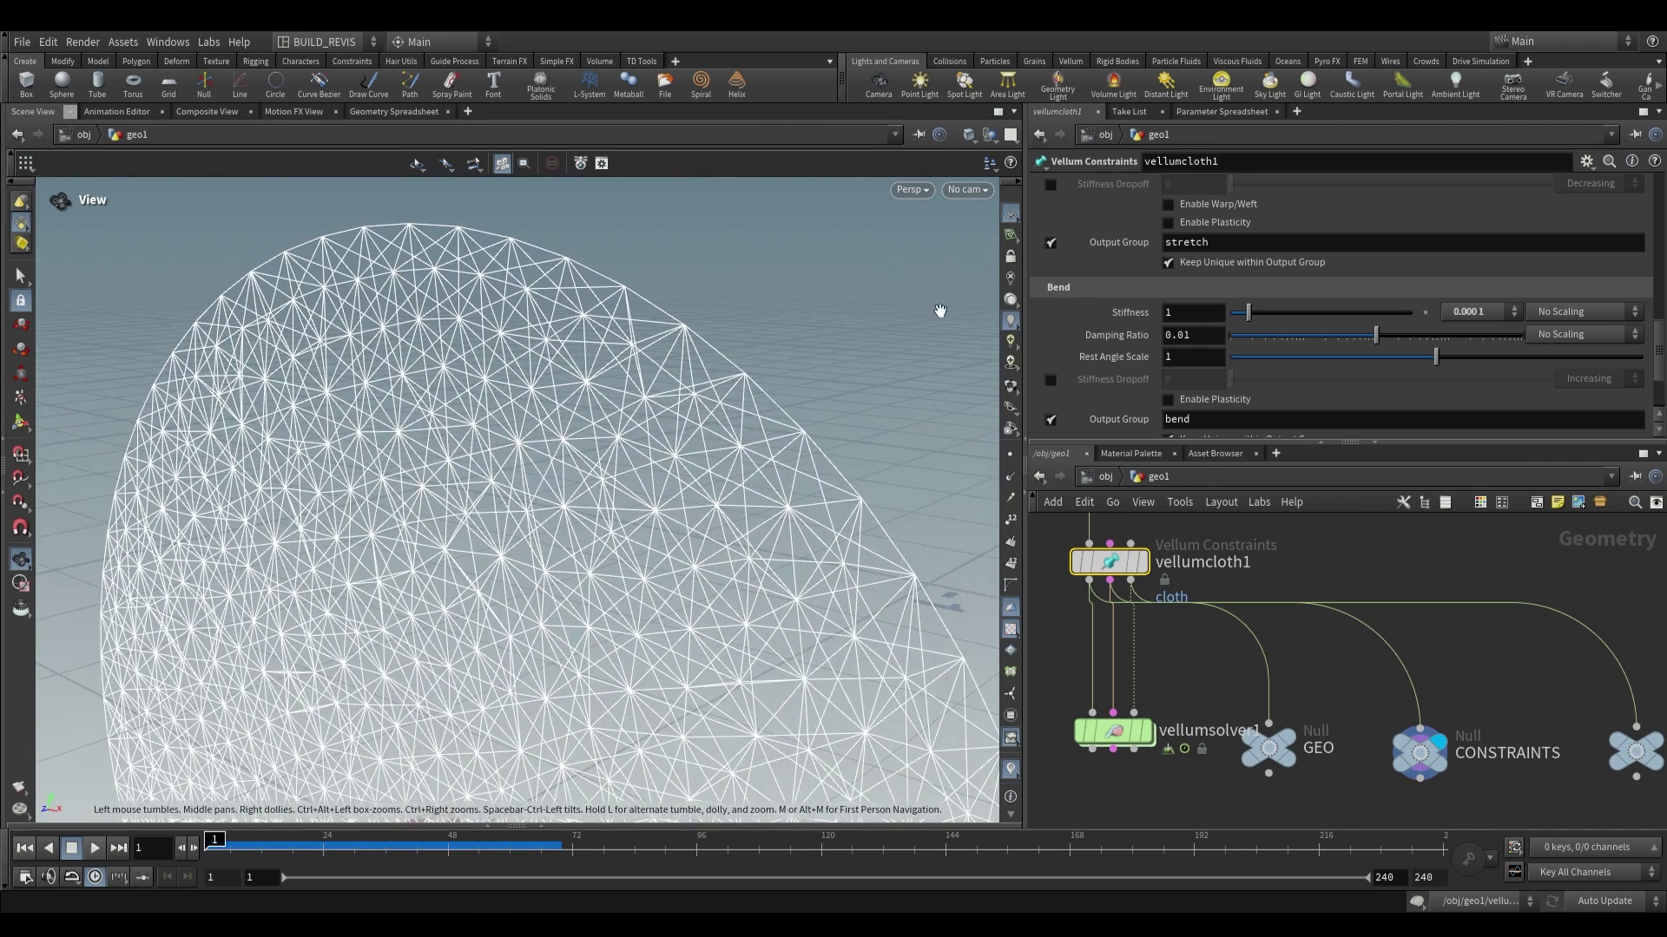
middle_drag(1420, 755, 1337, 647)
middle_click(1337, 650)
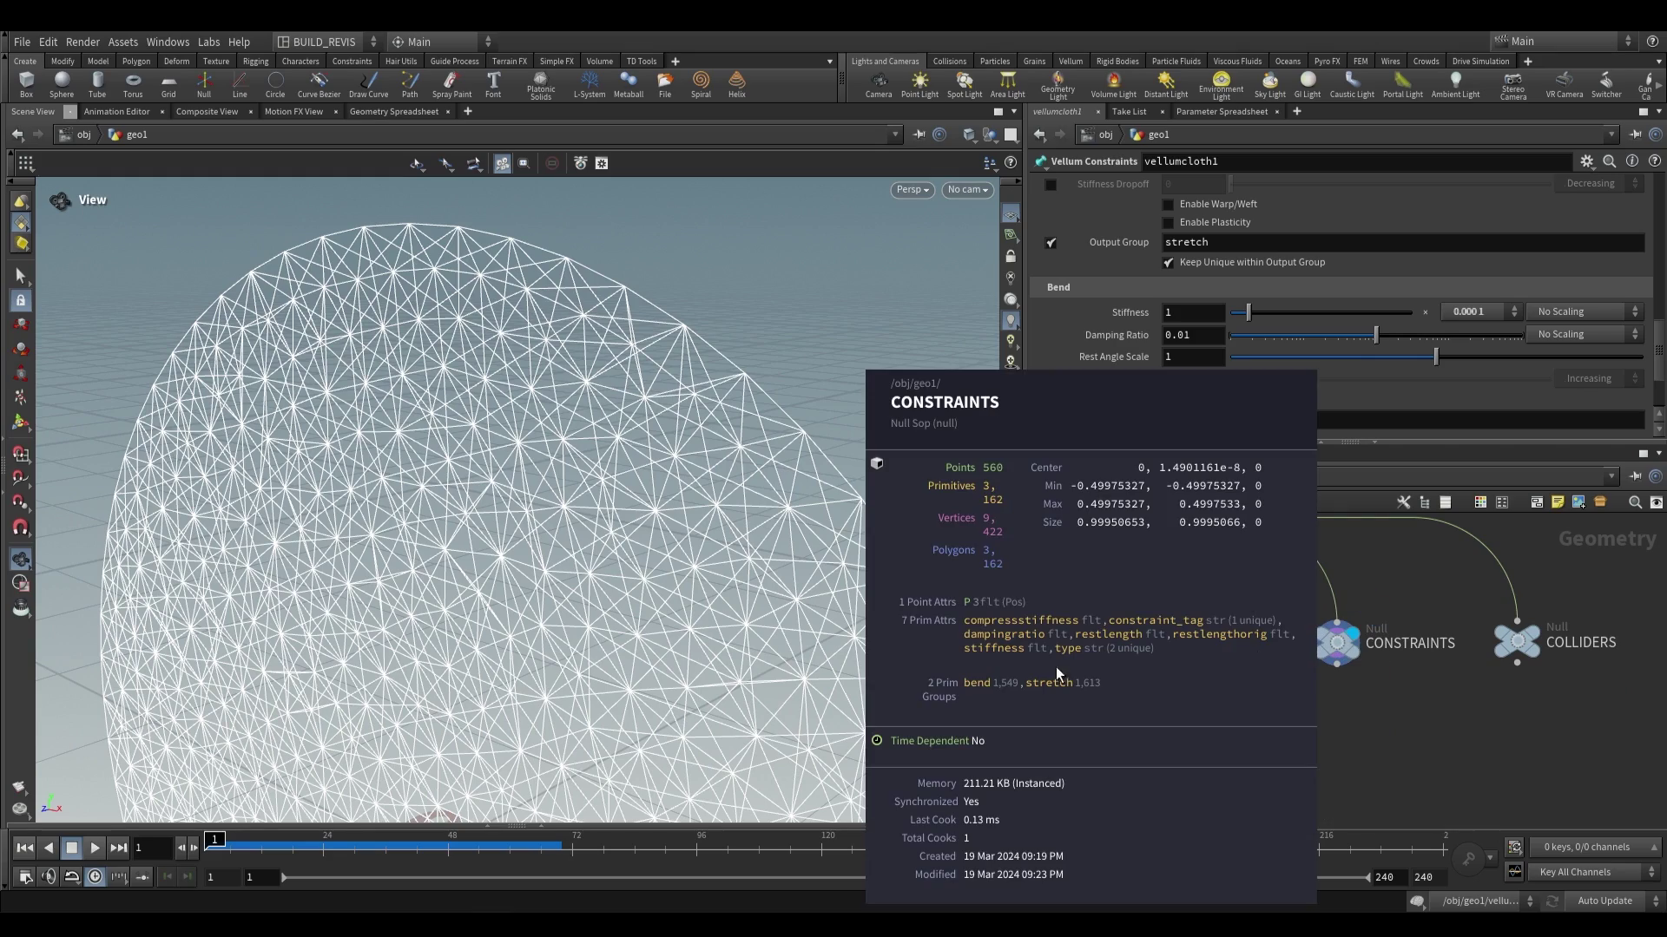
key(Tab)
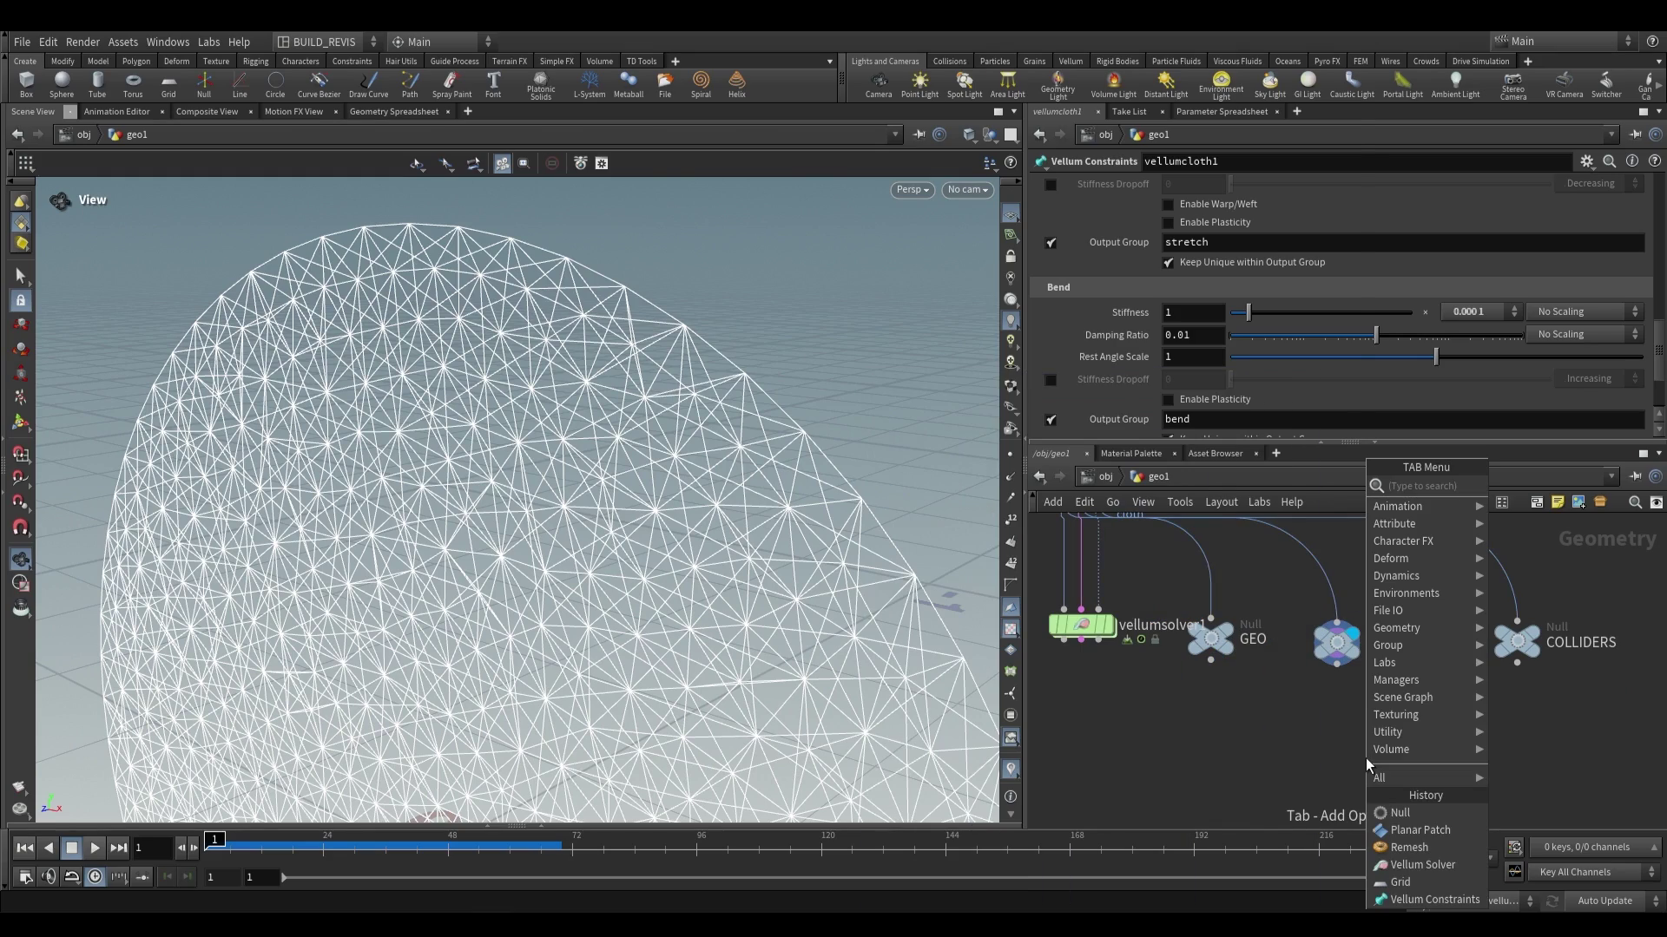
click(1366, 758)
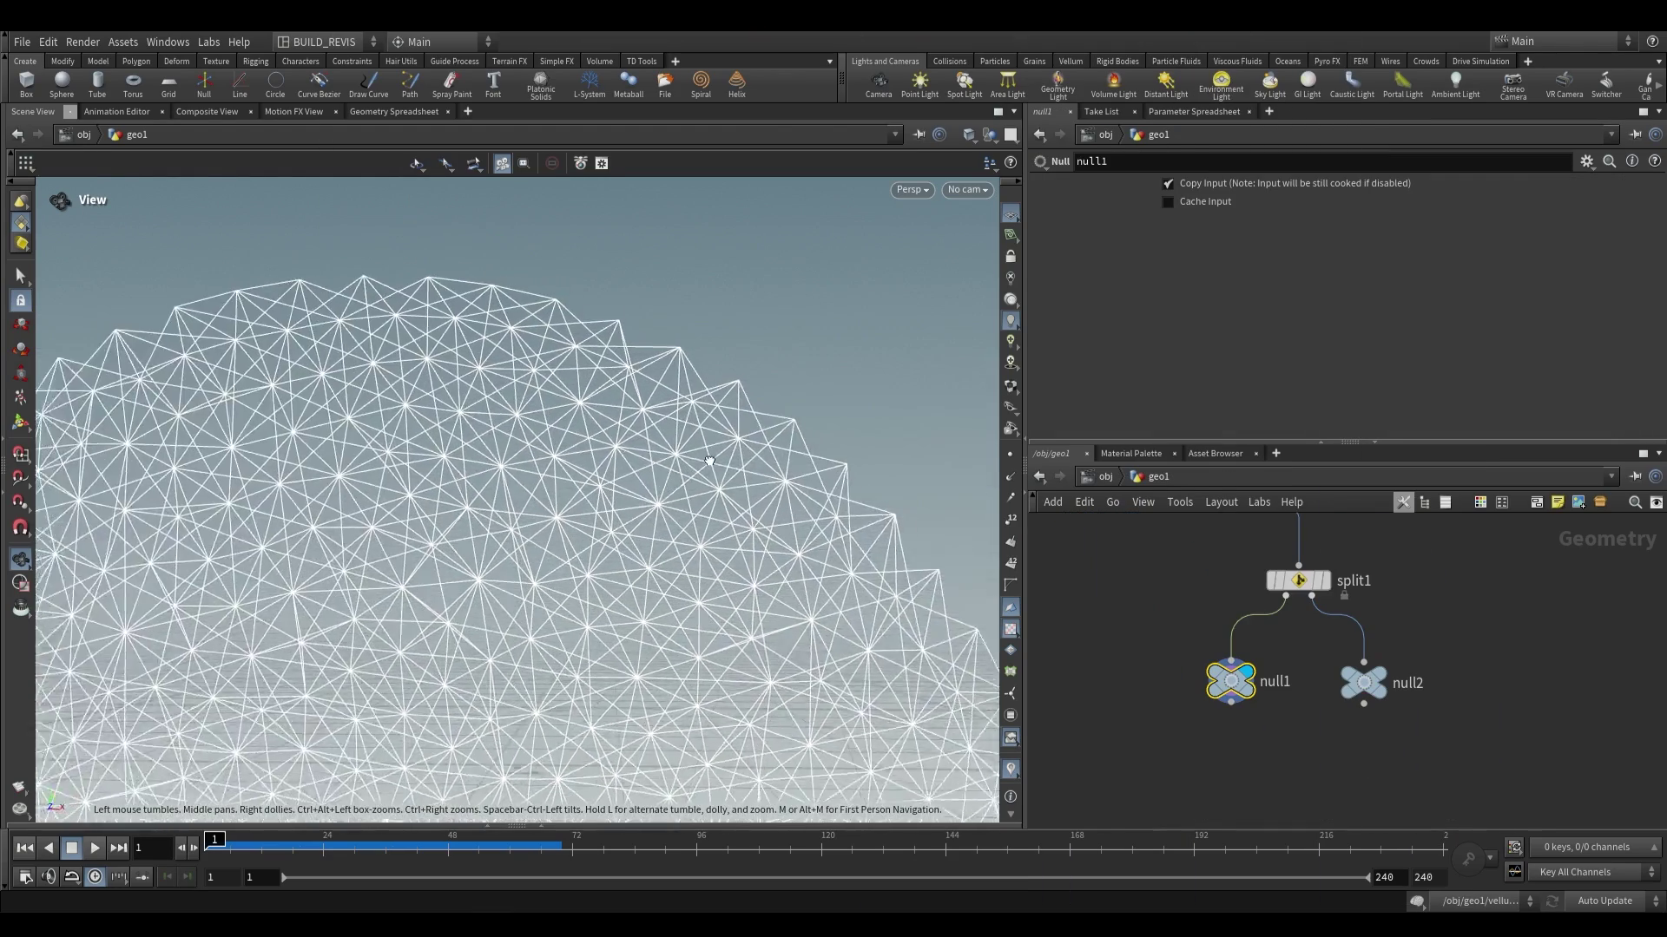
click(1367, 683)
drag(681, 487, 743, 432)
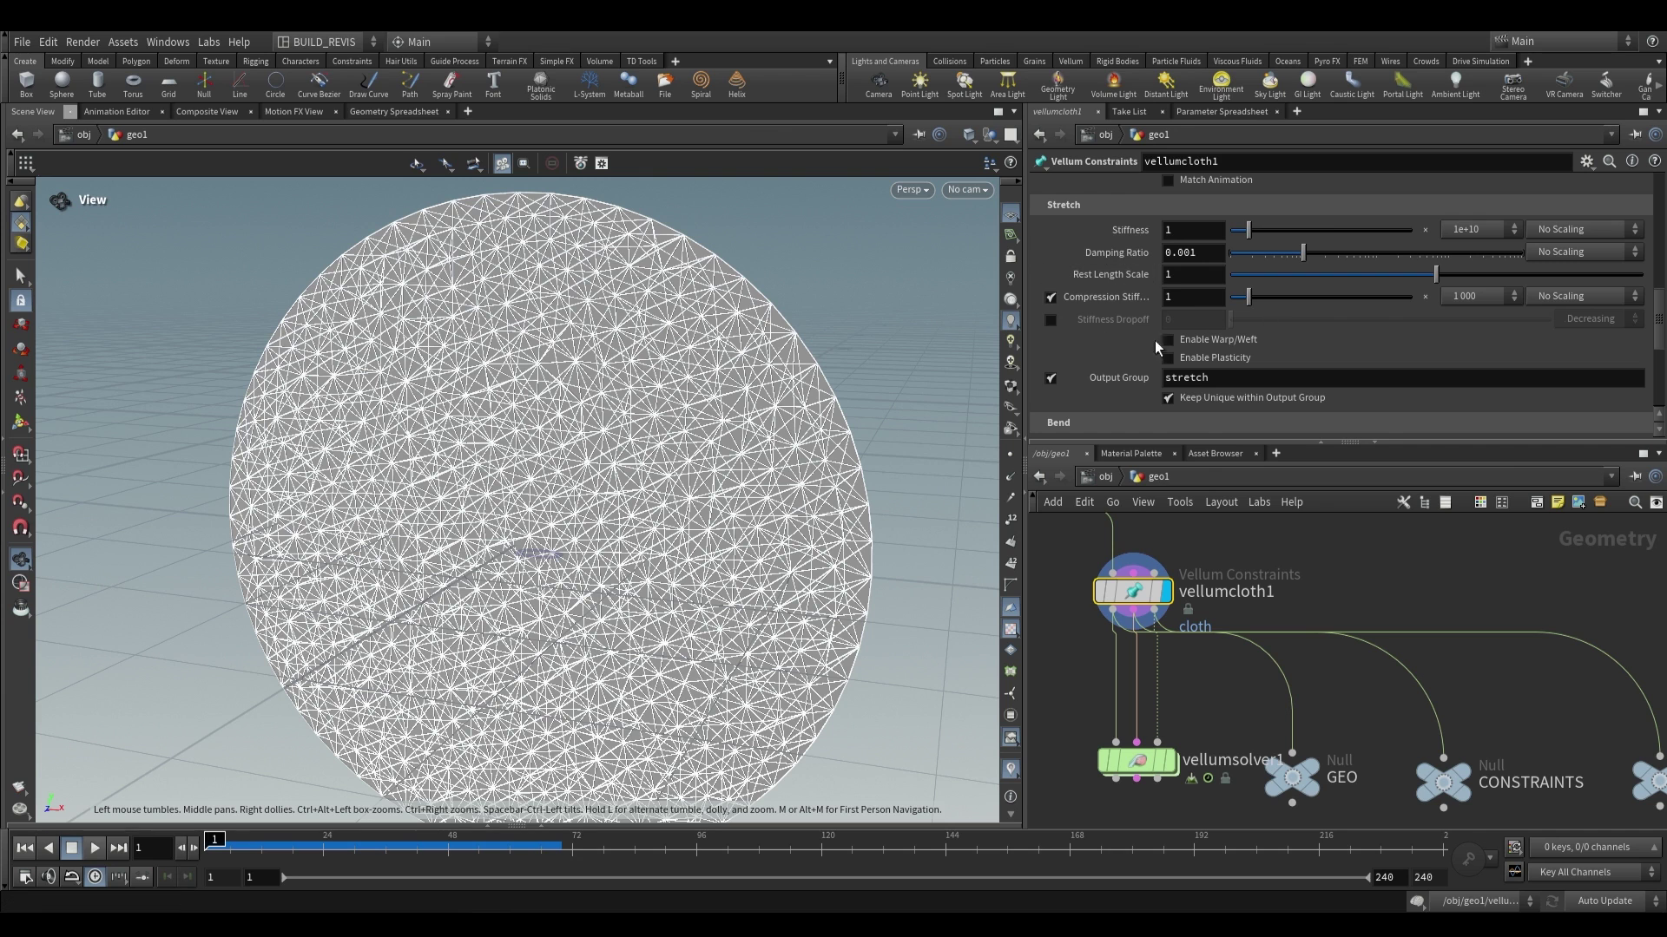
Display vellumsolver1 and test-play the cloth with the bend stiffness multiplier at 100 000
scroll(1102, 329, down, 3)
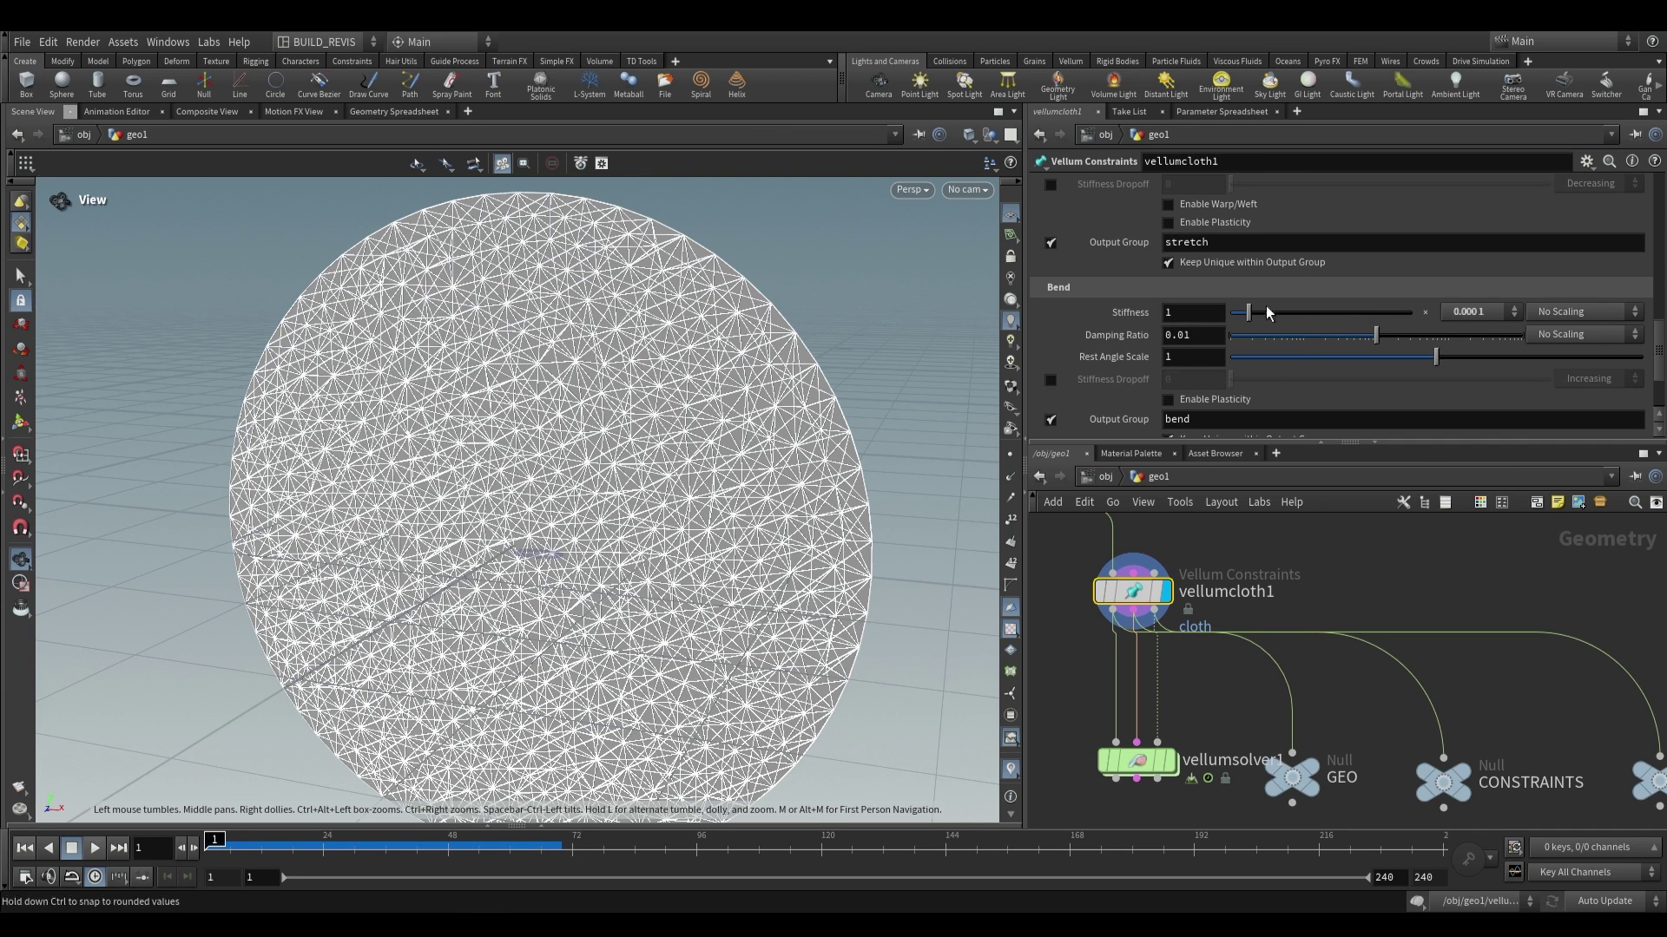
click(1154, 759)
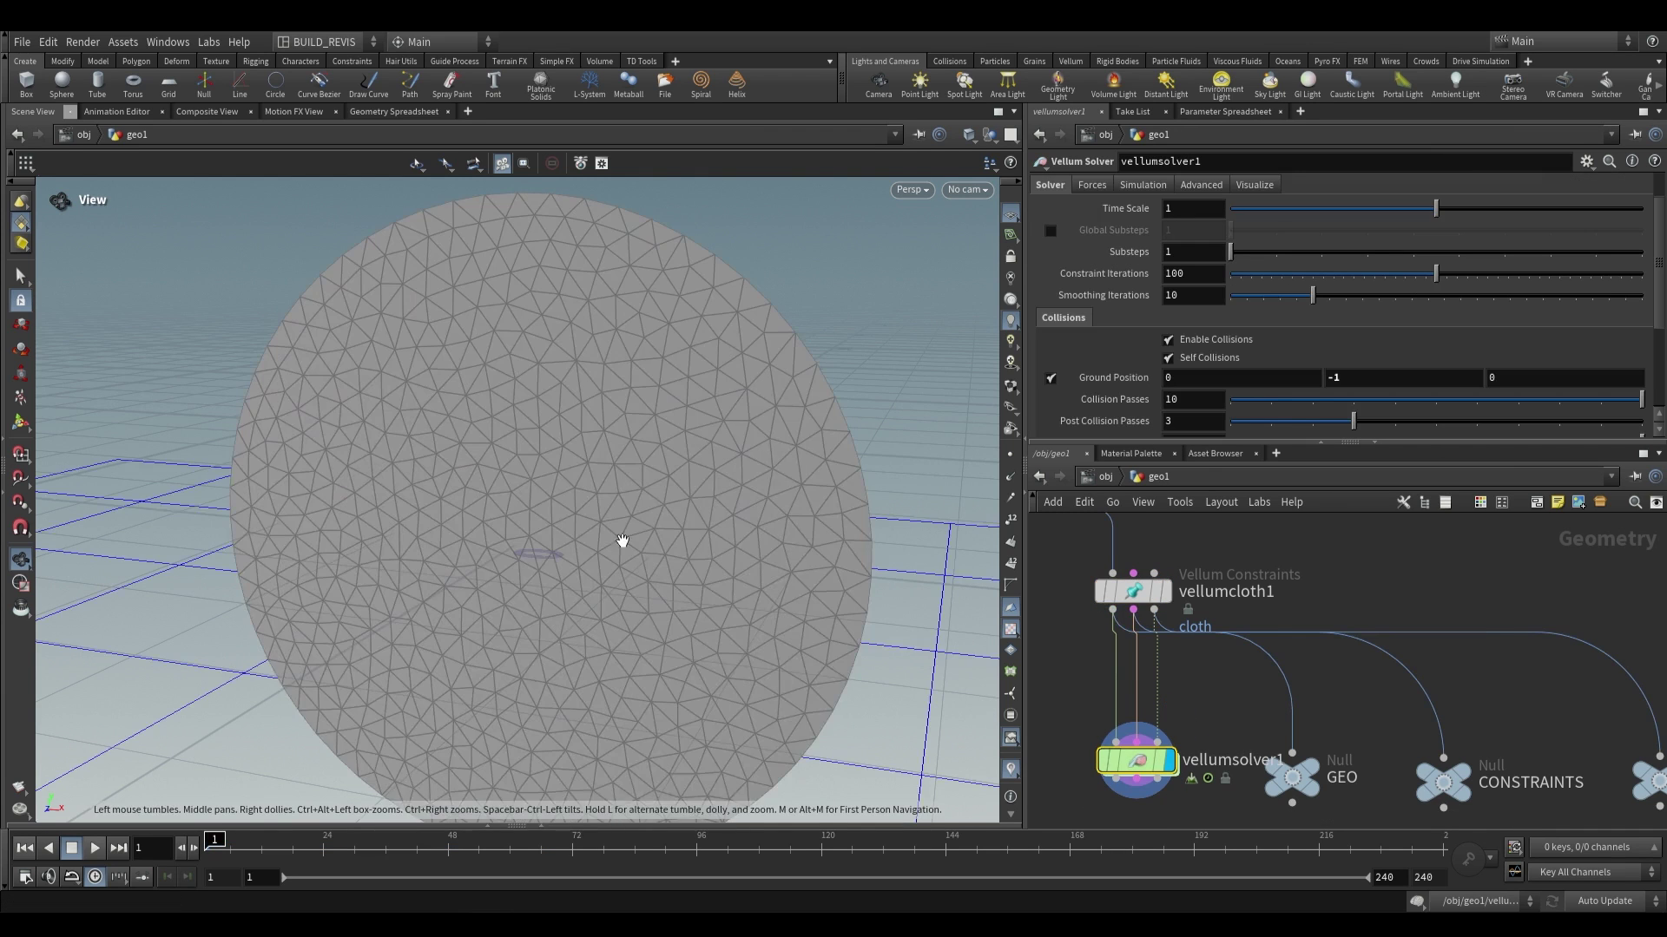
click(1157, 597)
scroll(1160, 313, down, 2)
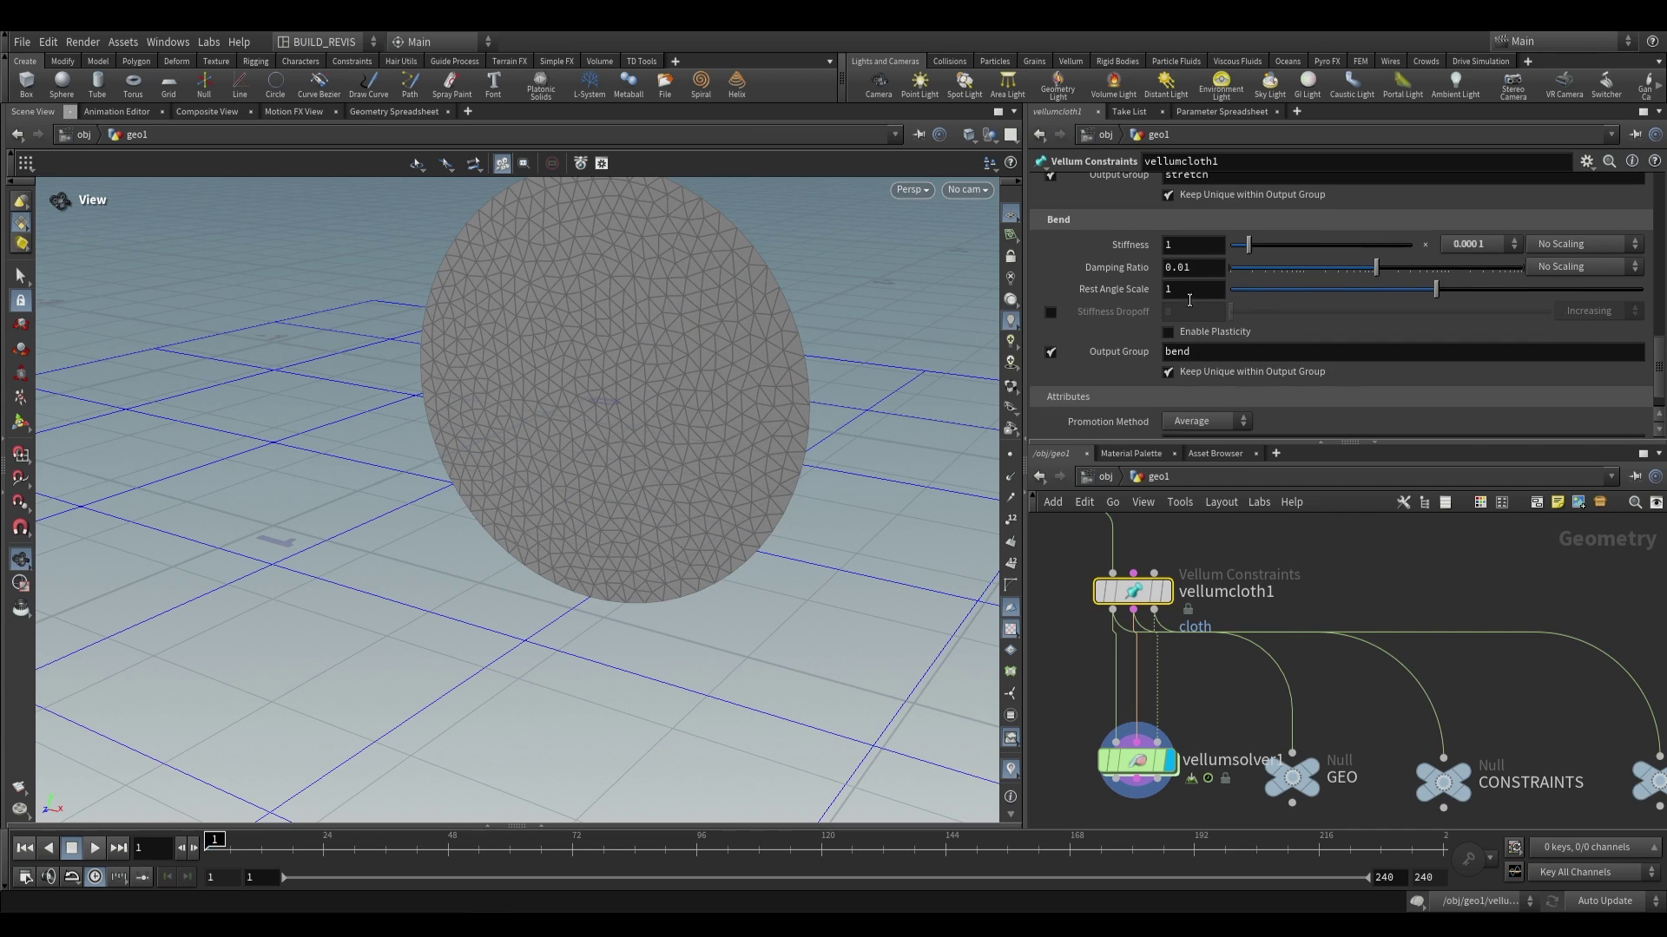
scroll(1258, 261, up, 1)
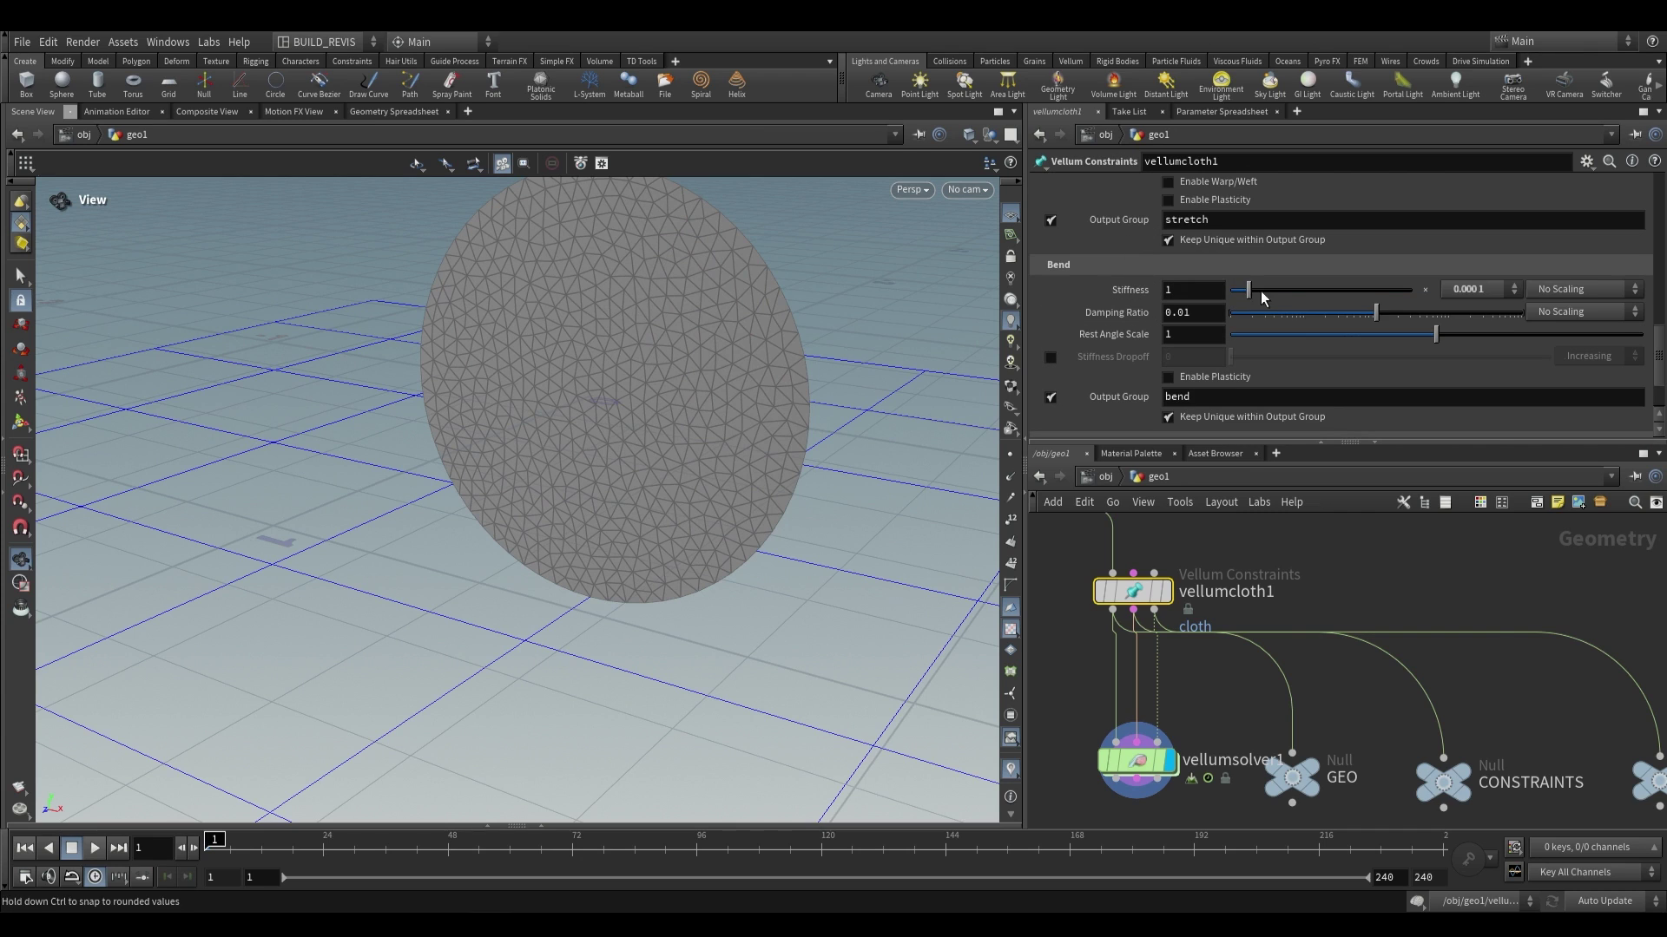
click(1481, 290)
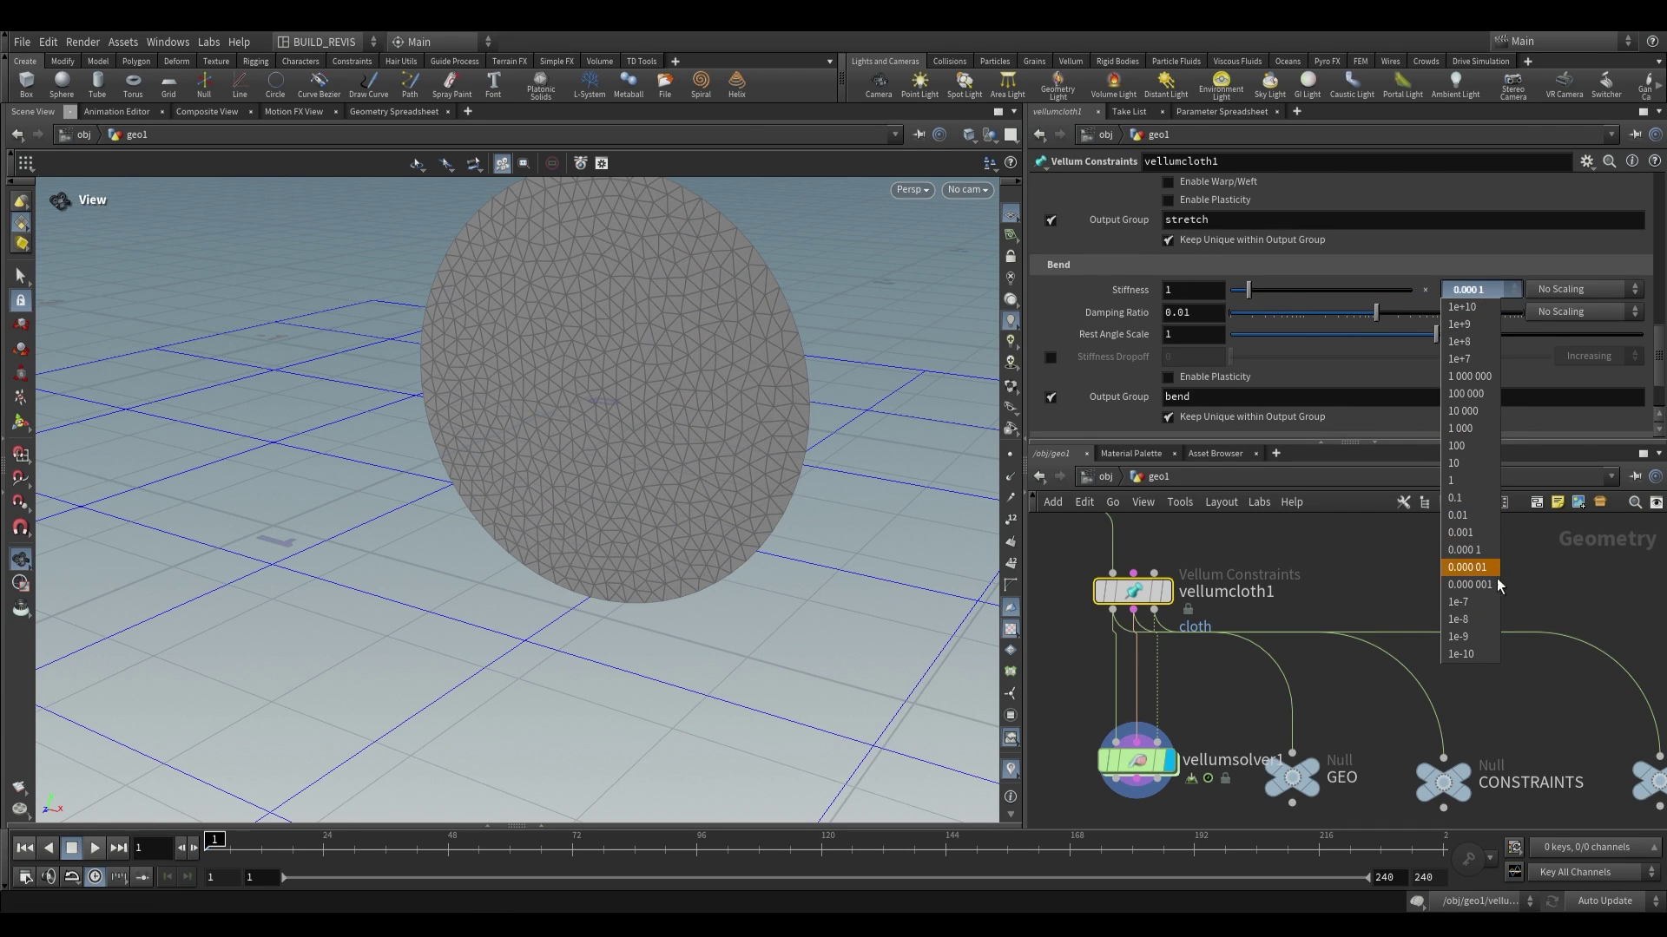
click(1478, 396)
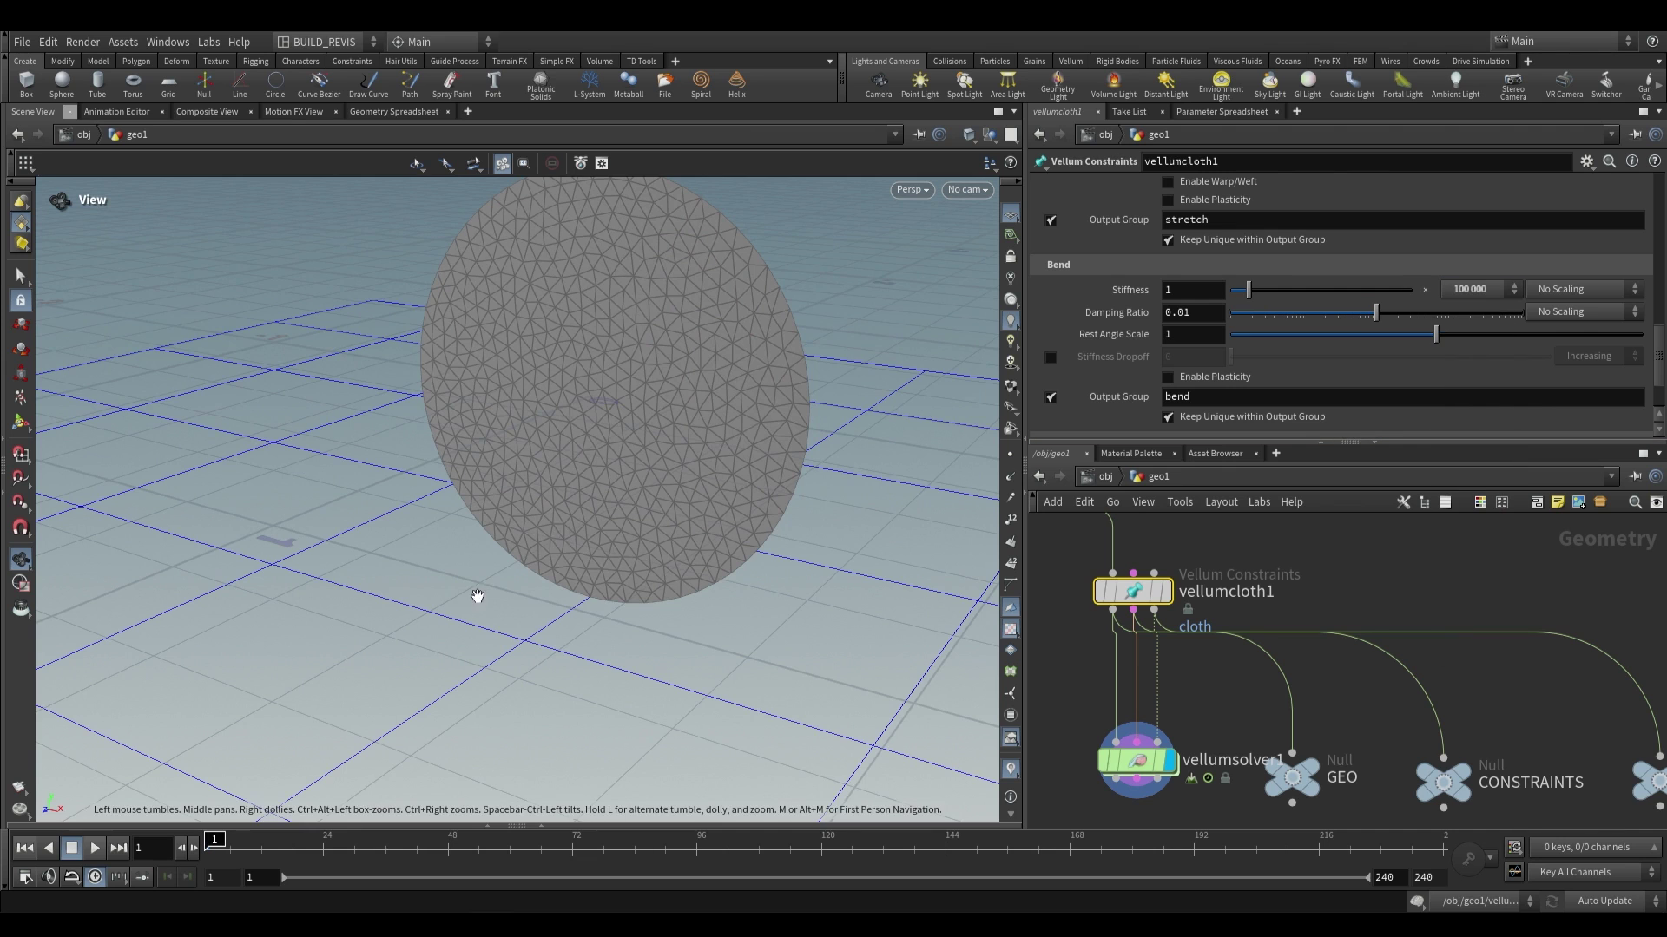
key(Up)
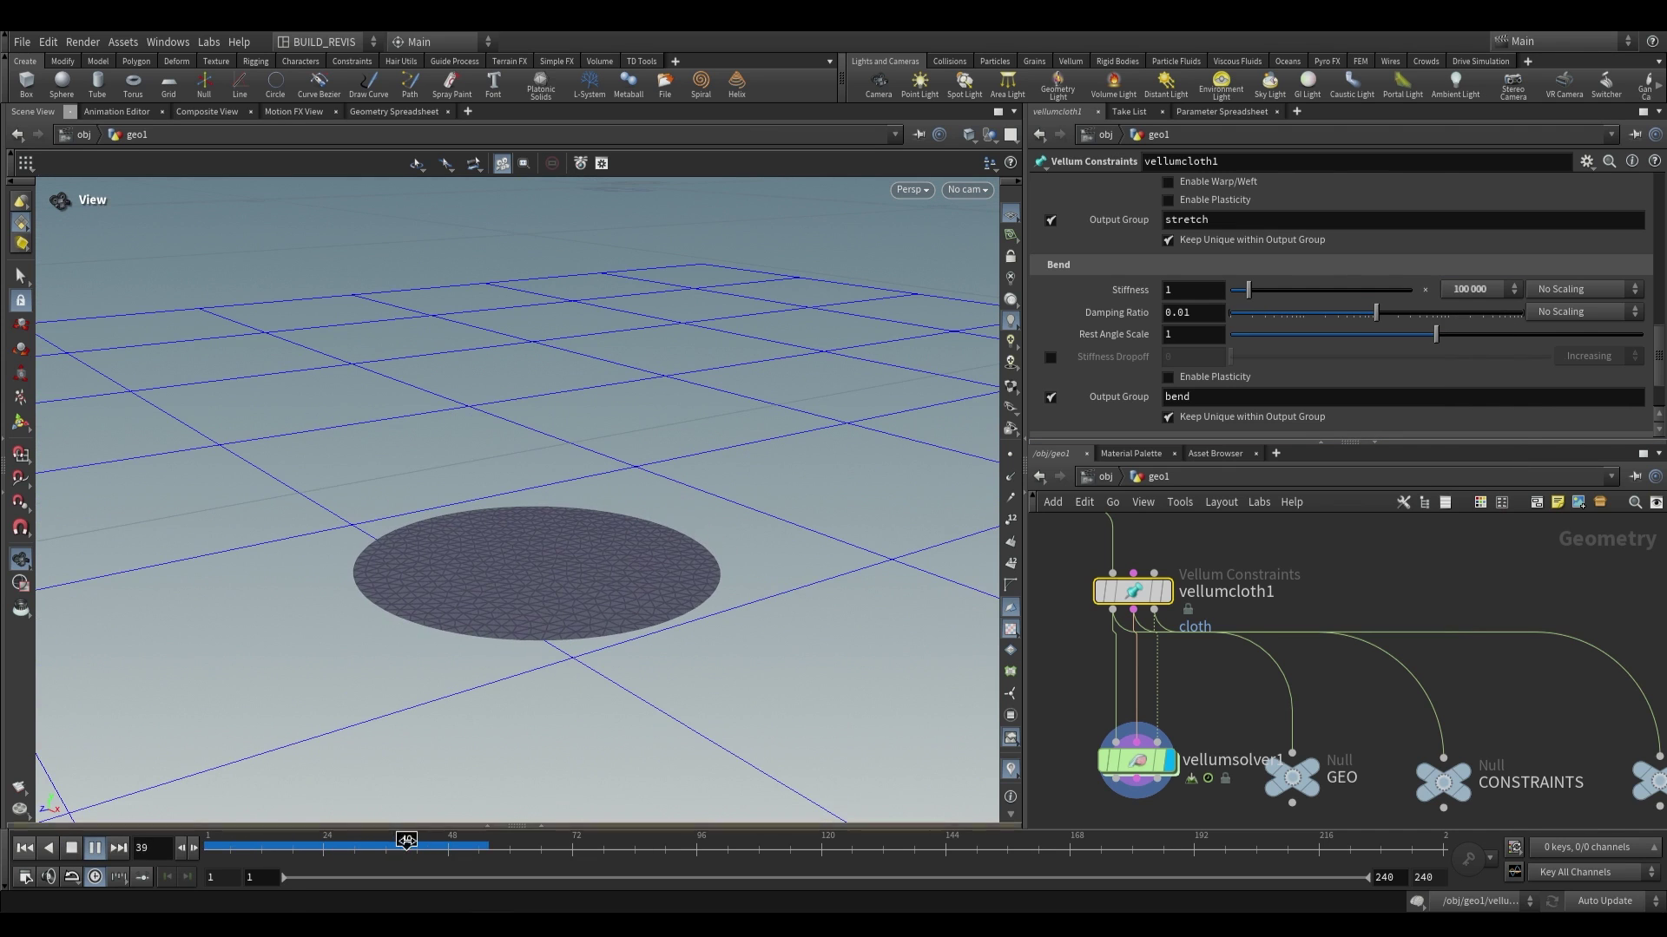
Revert the bend stiffness multiplier to 0.0001, replay, and rewind to frame 1
click(74, 848)
click(72, 848)
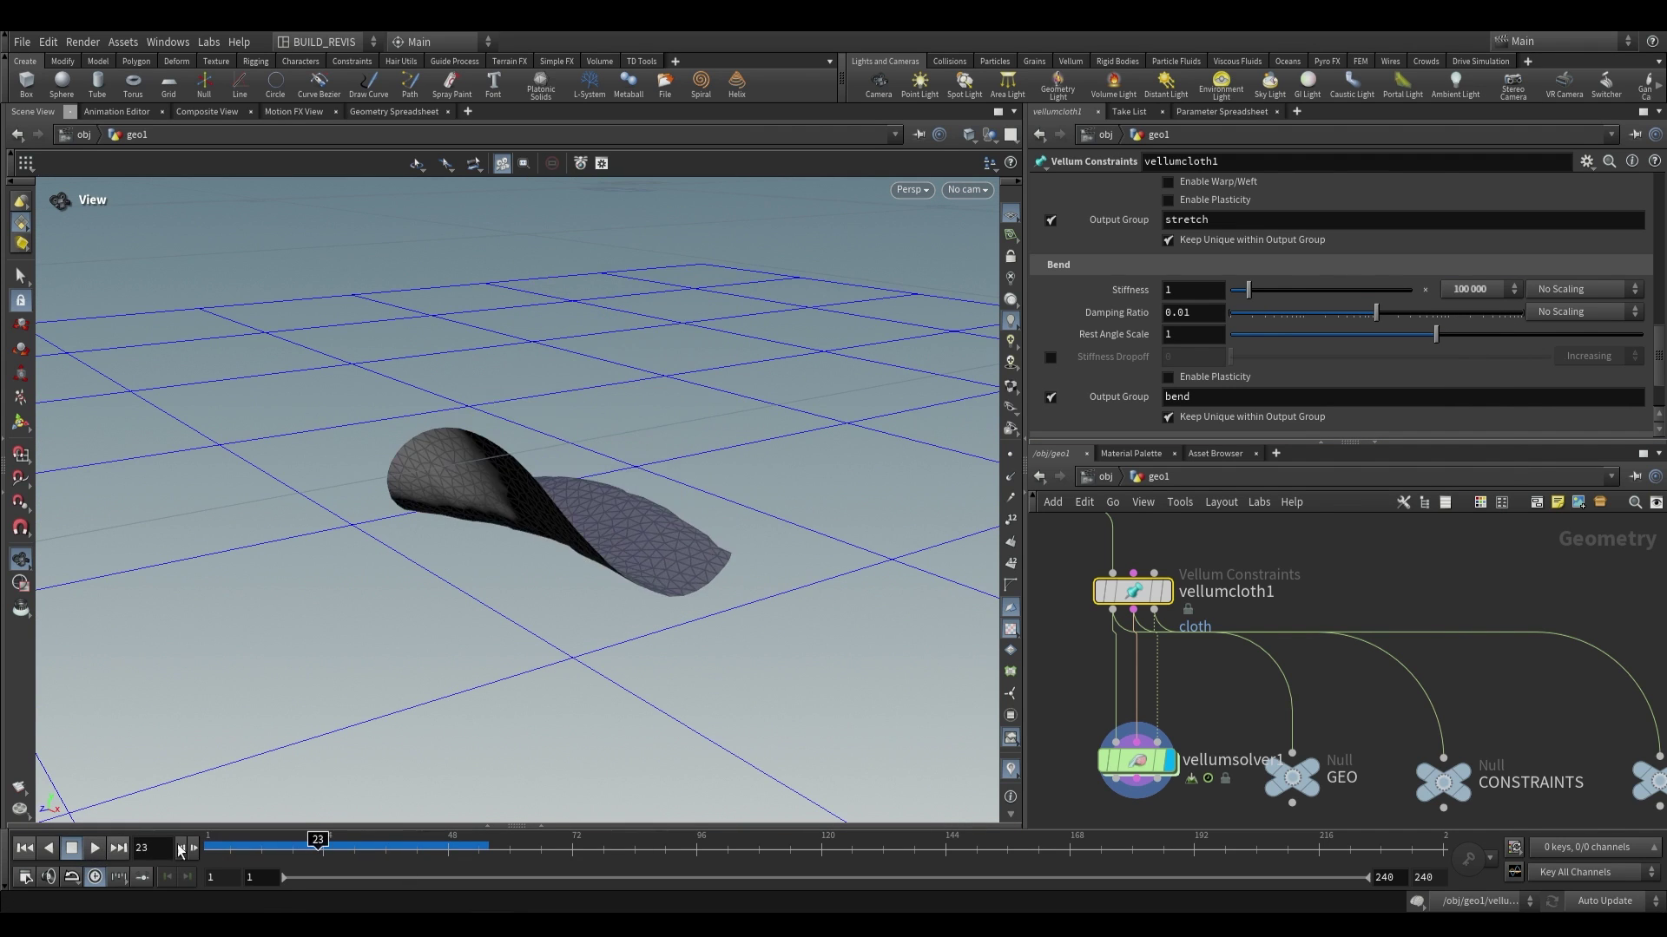
click(1481, 290)
click(1470, 554)
key(Up)
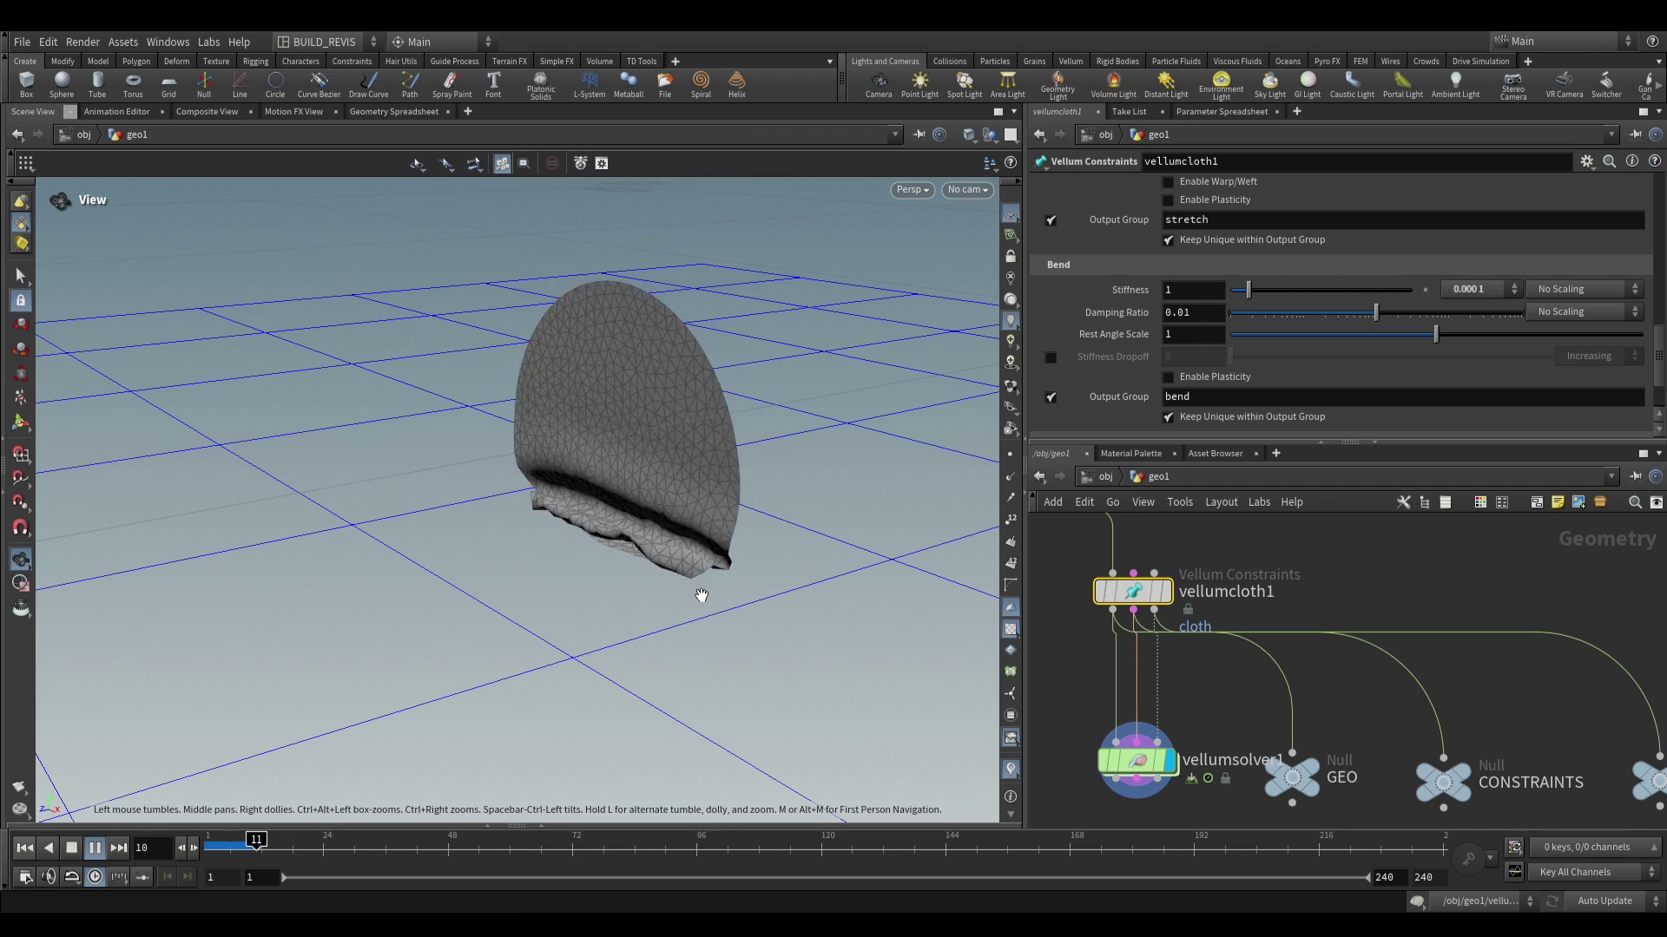
key(ctrl+Up)
scroll(1196, 350, up, 1)
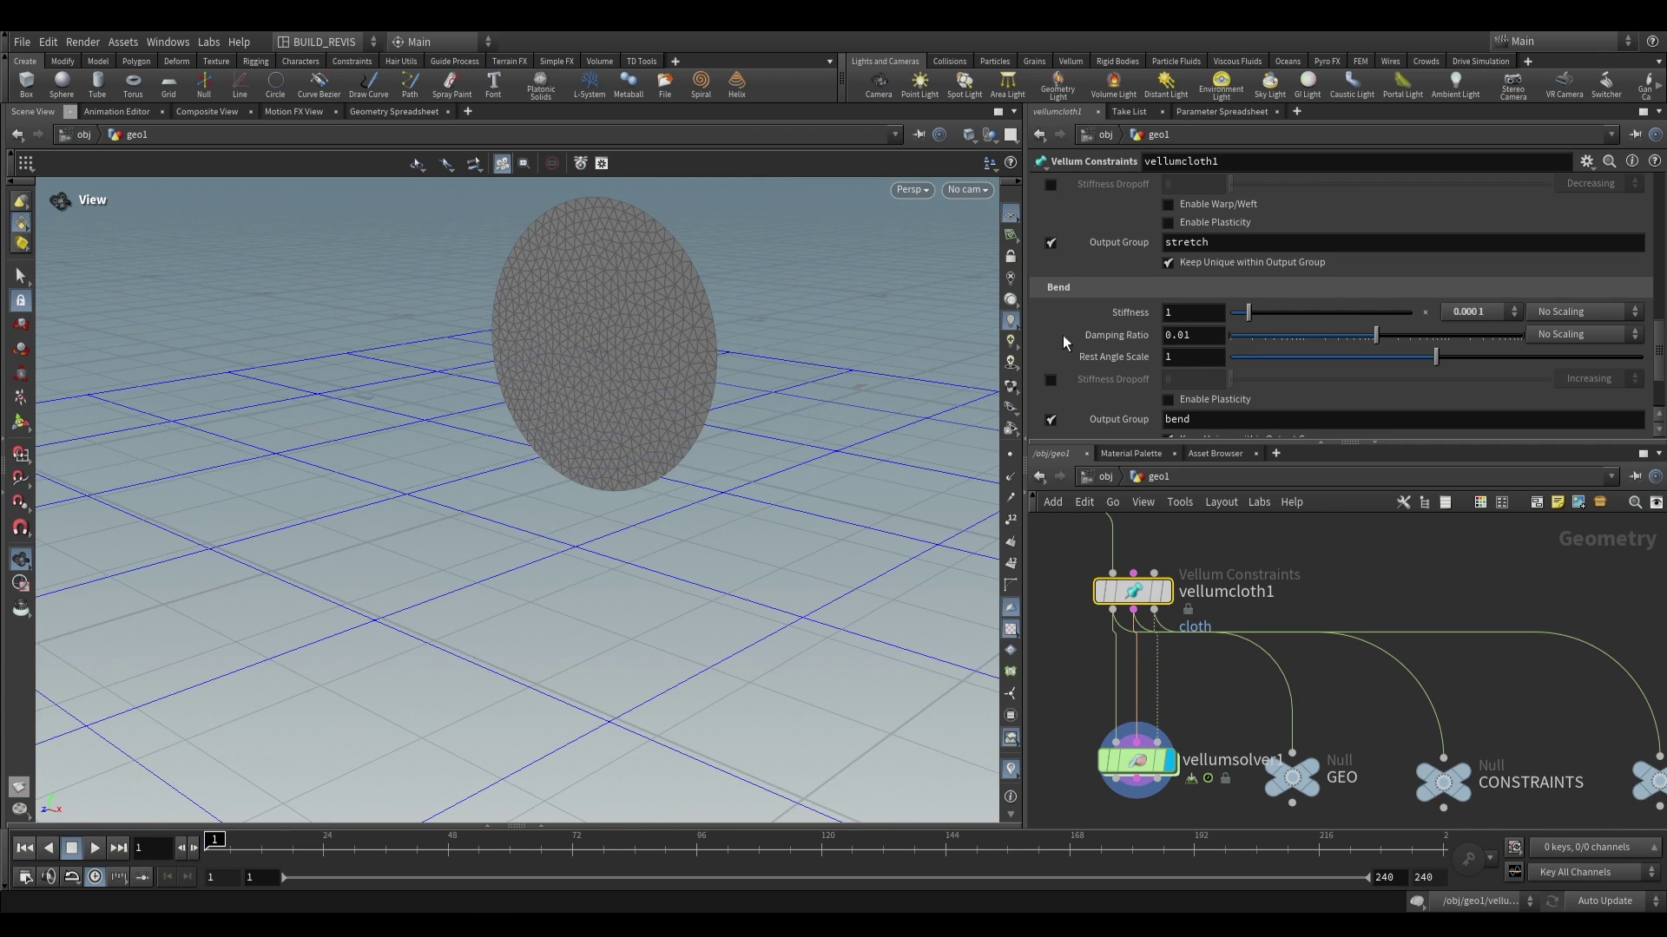
drag(886, 346, 642, 327)
double_click(1179, 336)
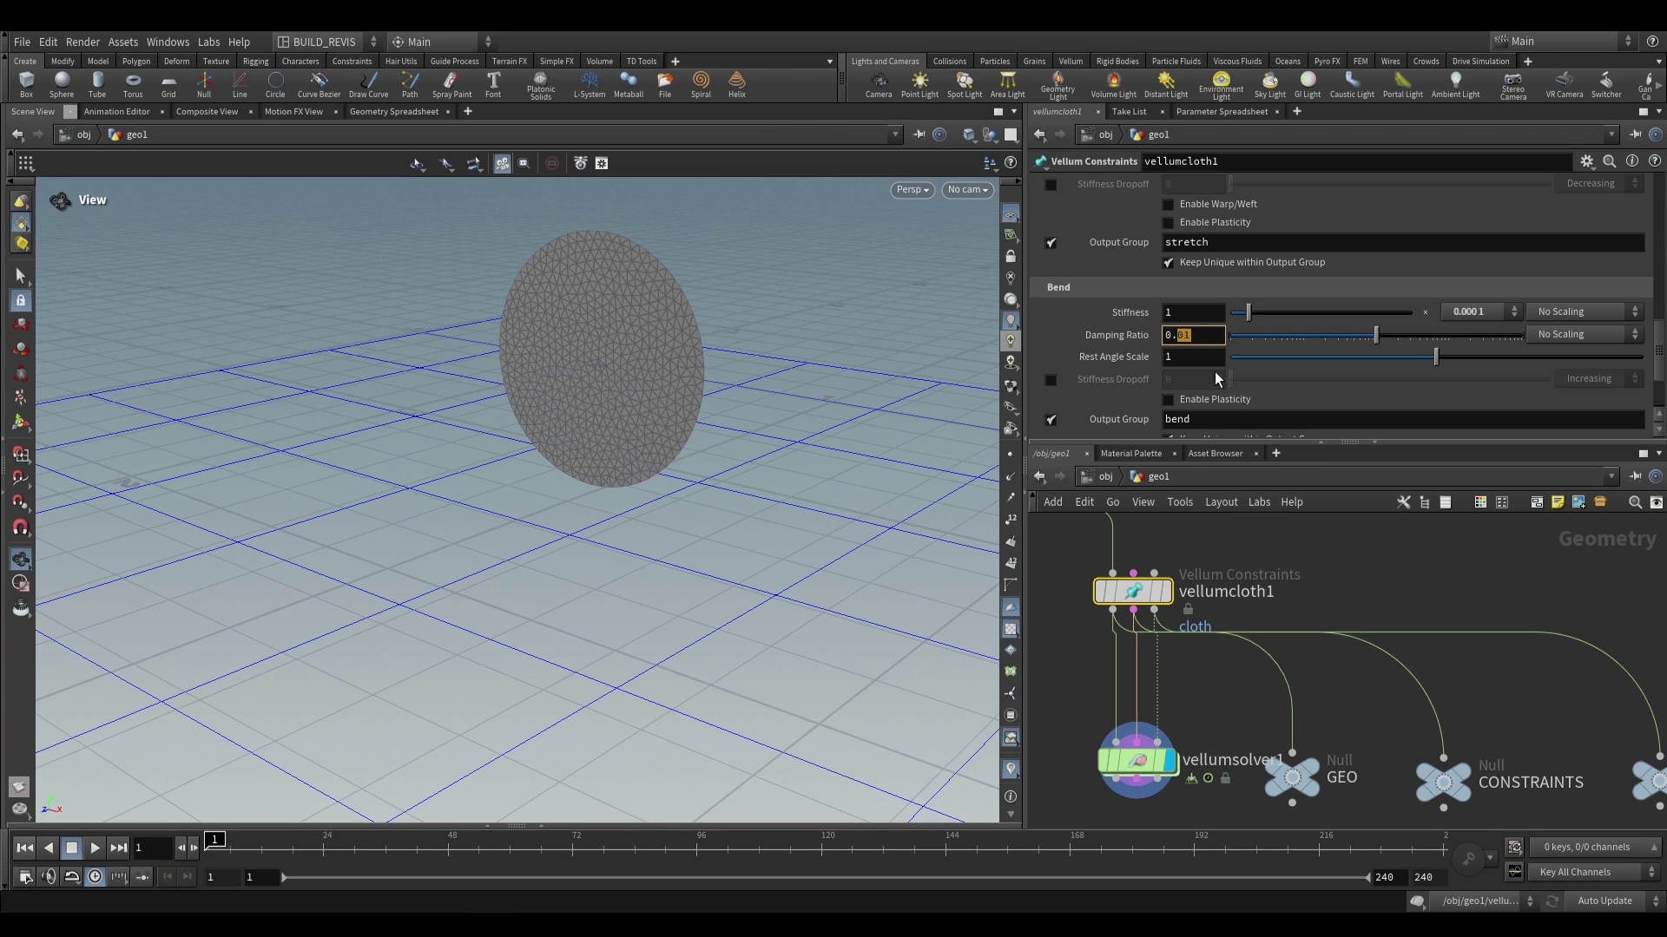
key(Up)
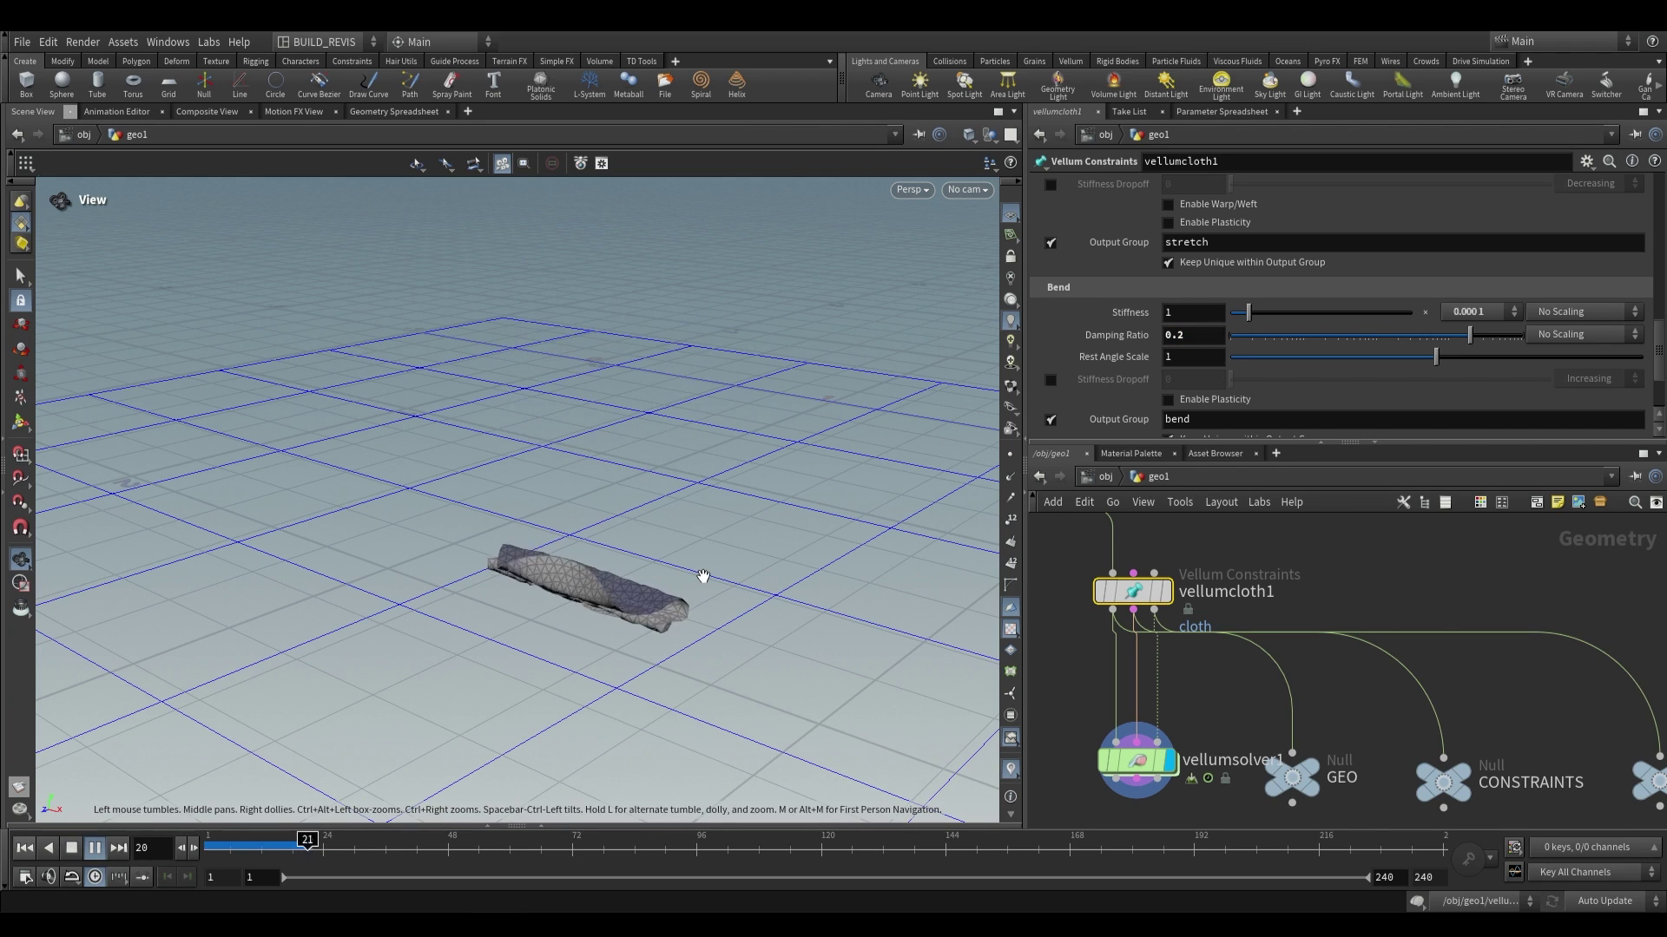
drag(567, 602, 919, 554)
key(Up)
key(ctrl+Up)
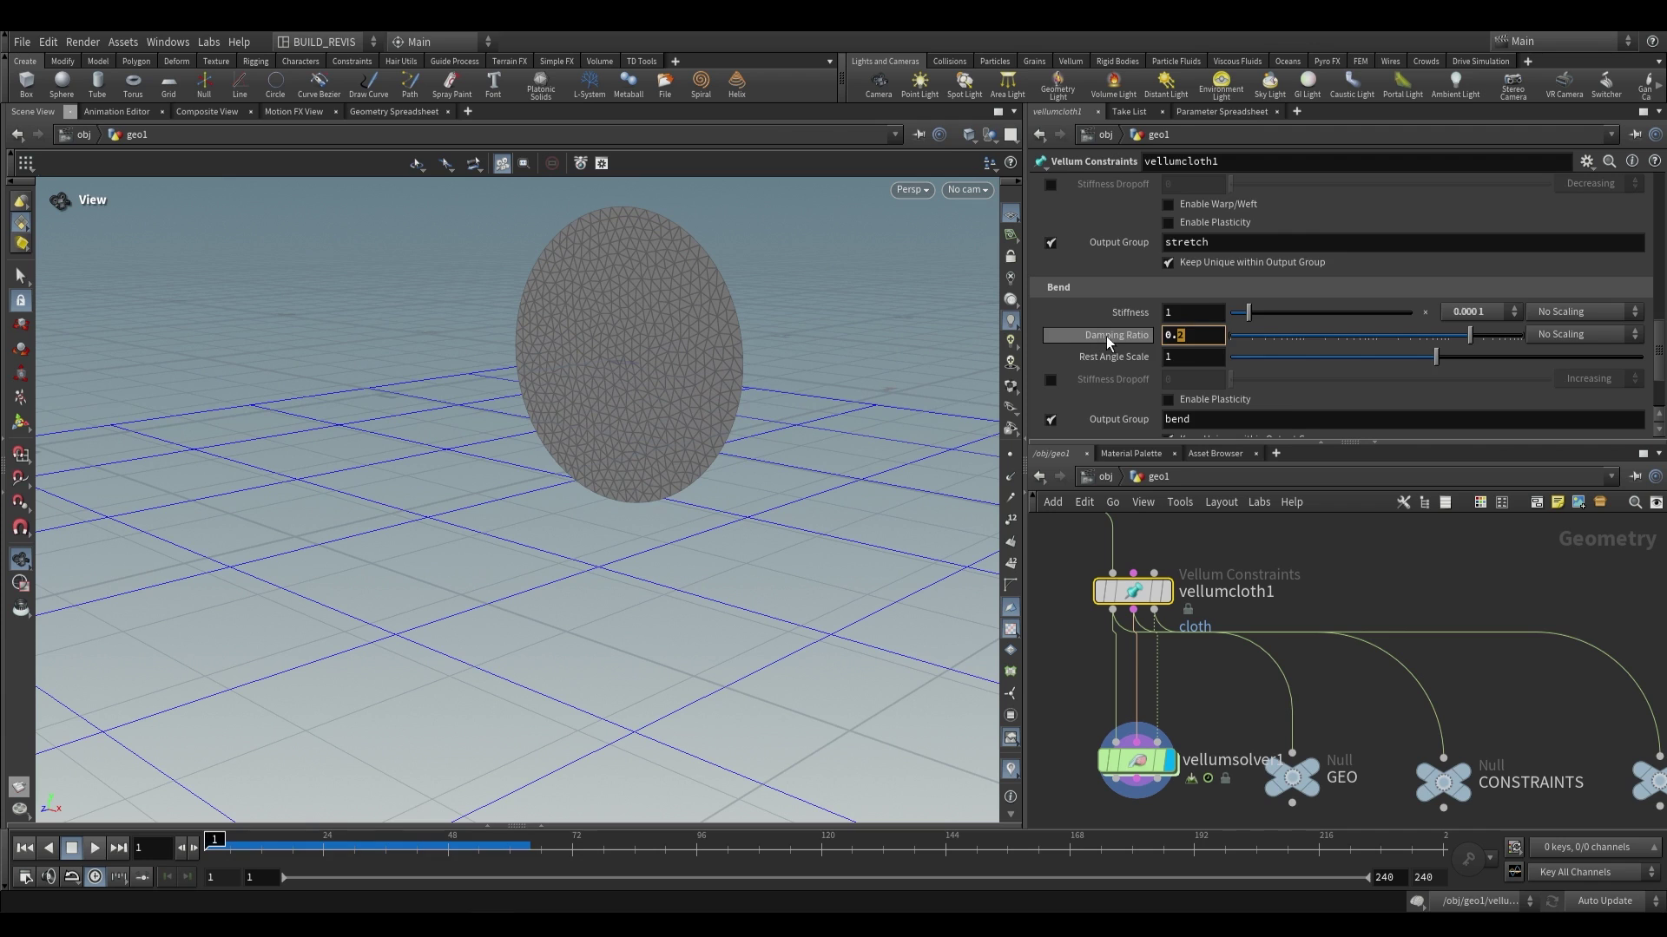
text(01)
key(Return)
scroll(1128, 330, down, 2)
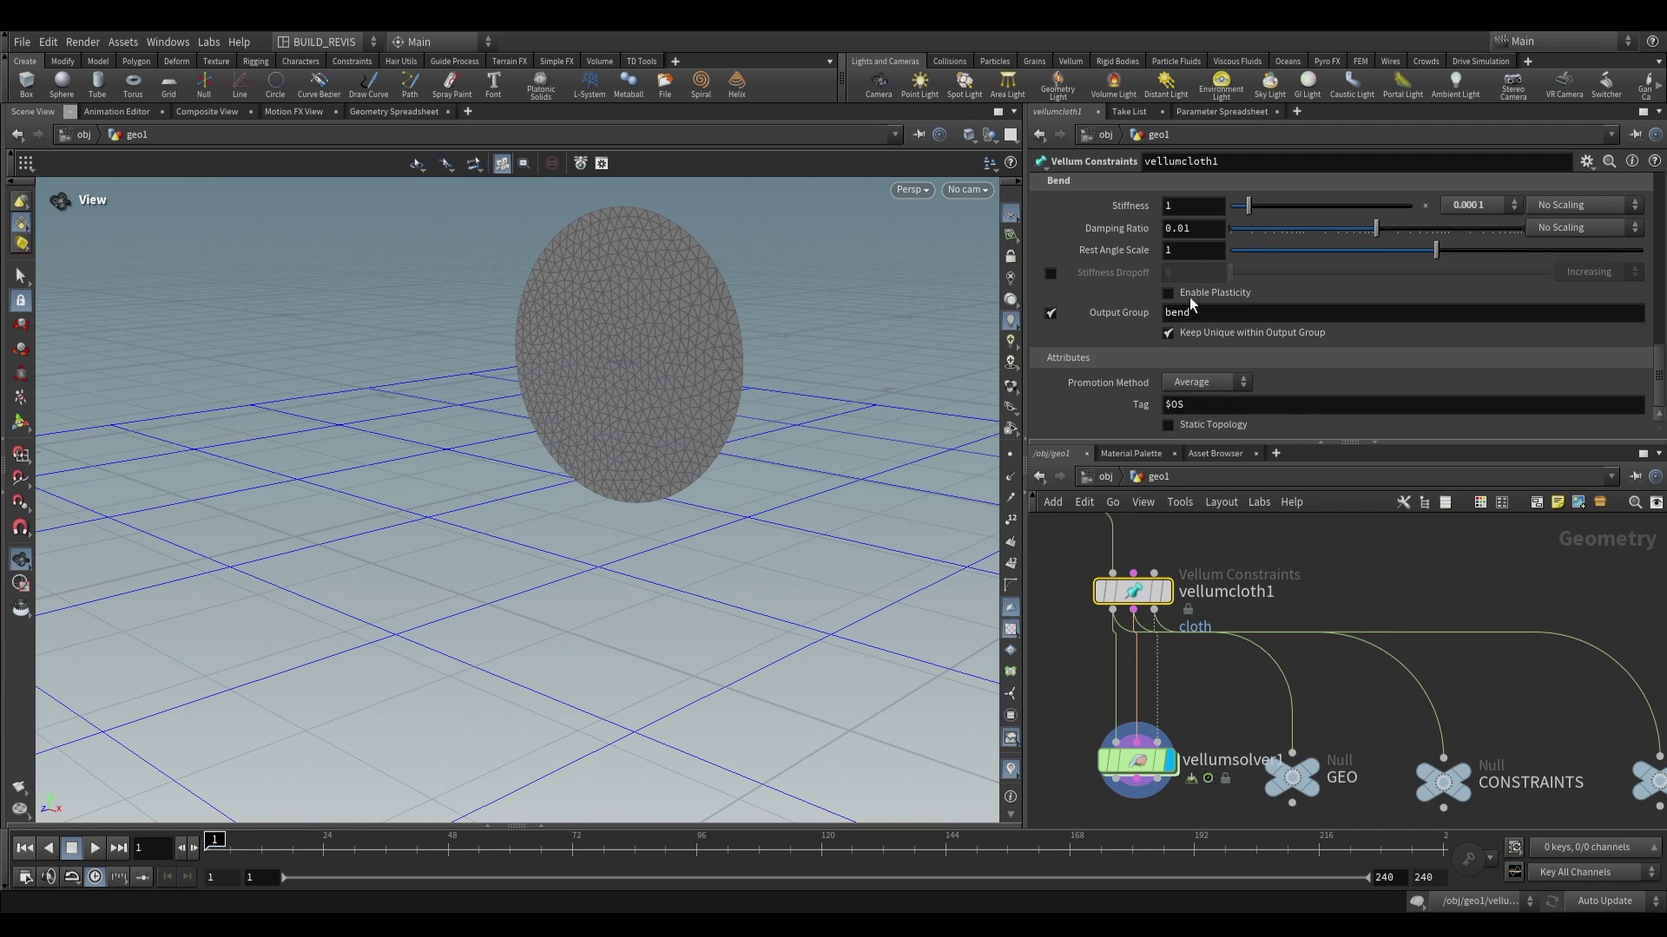
Set the bend stiffness multiplier to 1 000 000 and play the simulation
click(1476, 204)
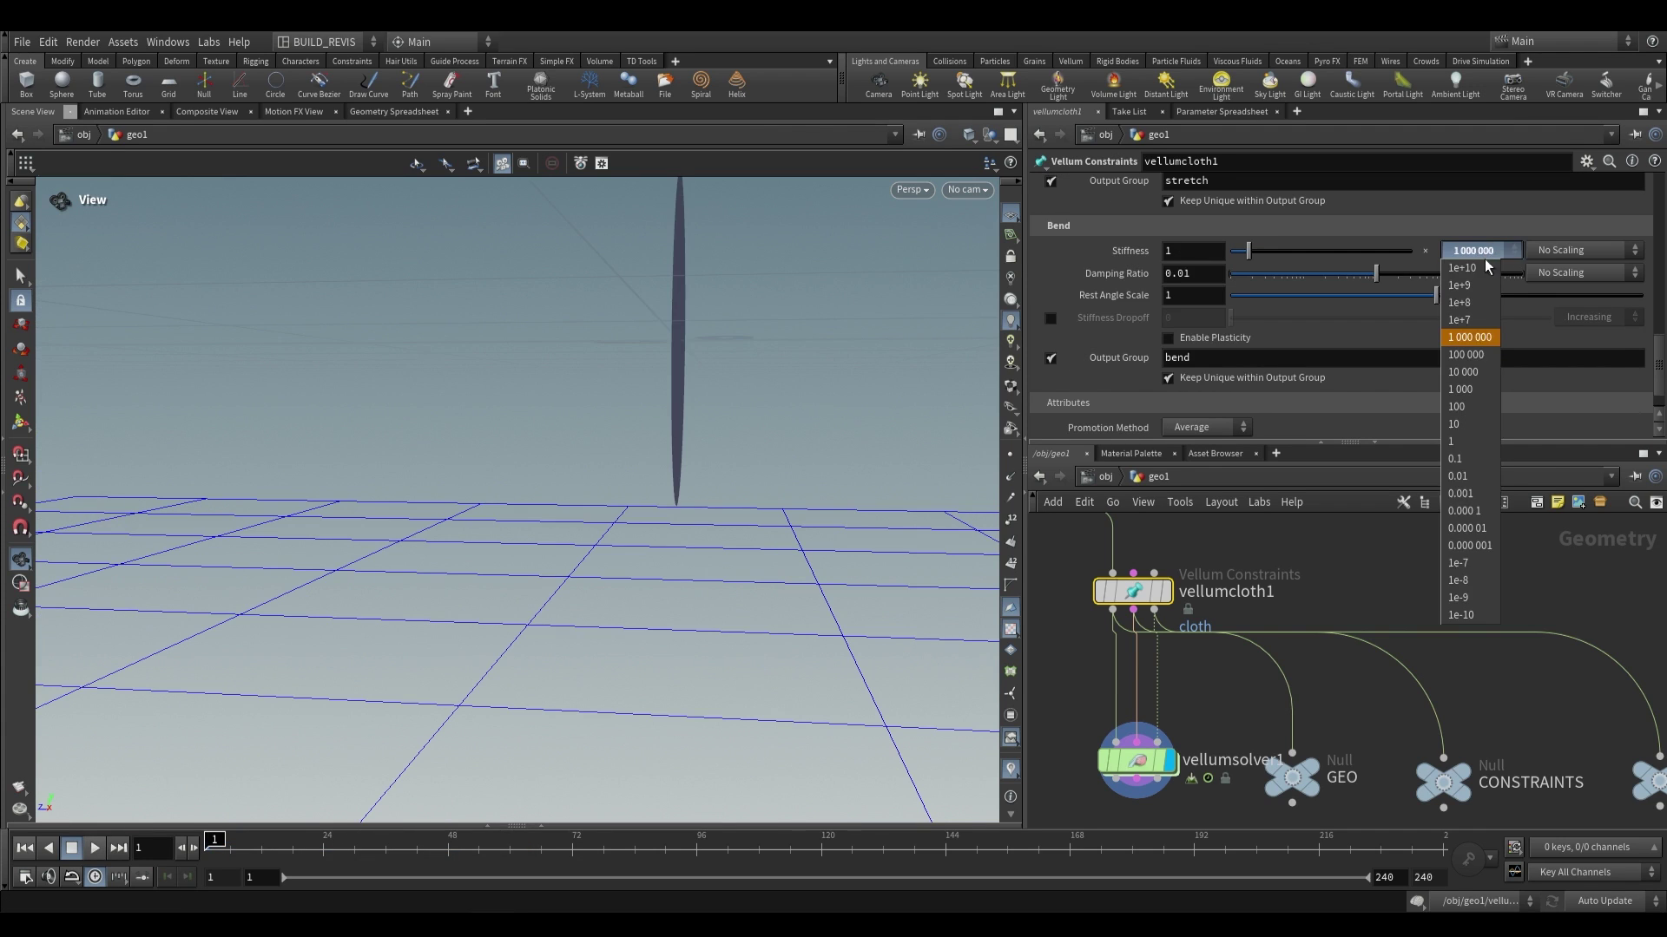
click(1478, 321)
key(space+h)
key(Up)
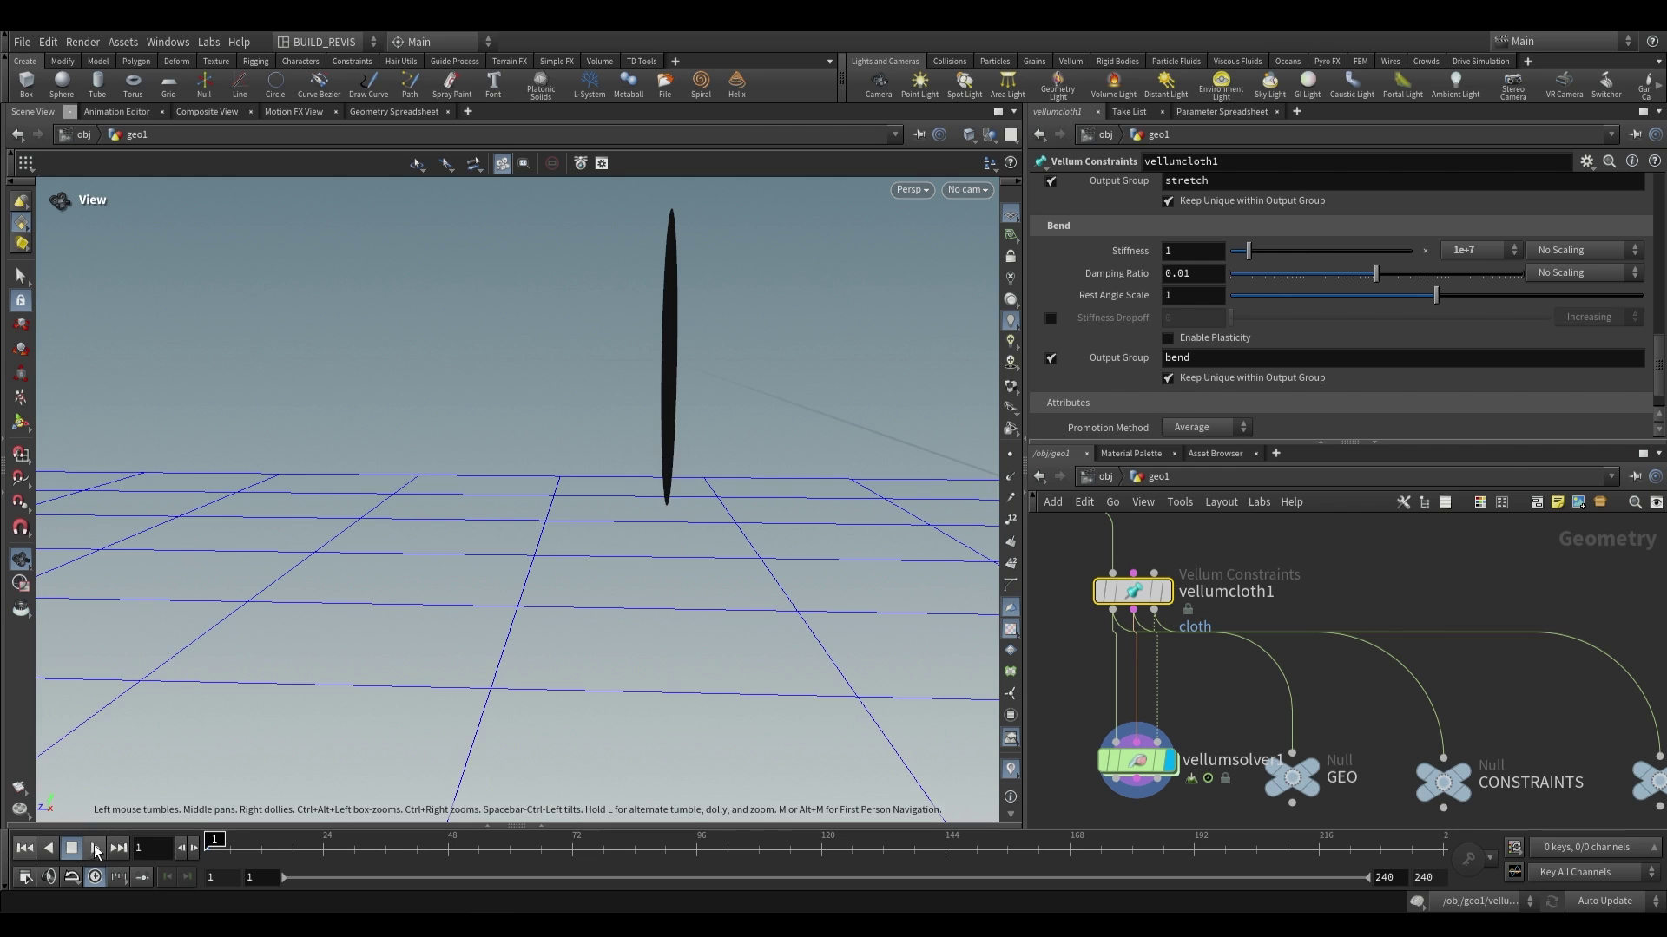
drag(694, 562, 777, 694)
key(ctrl+Up)
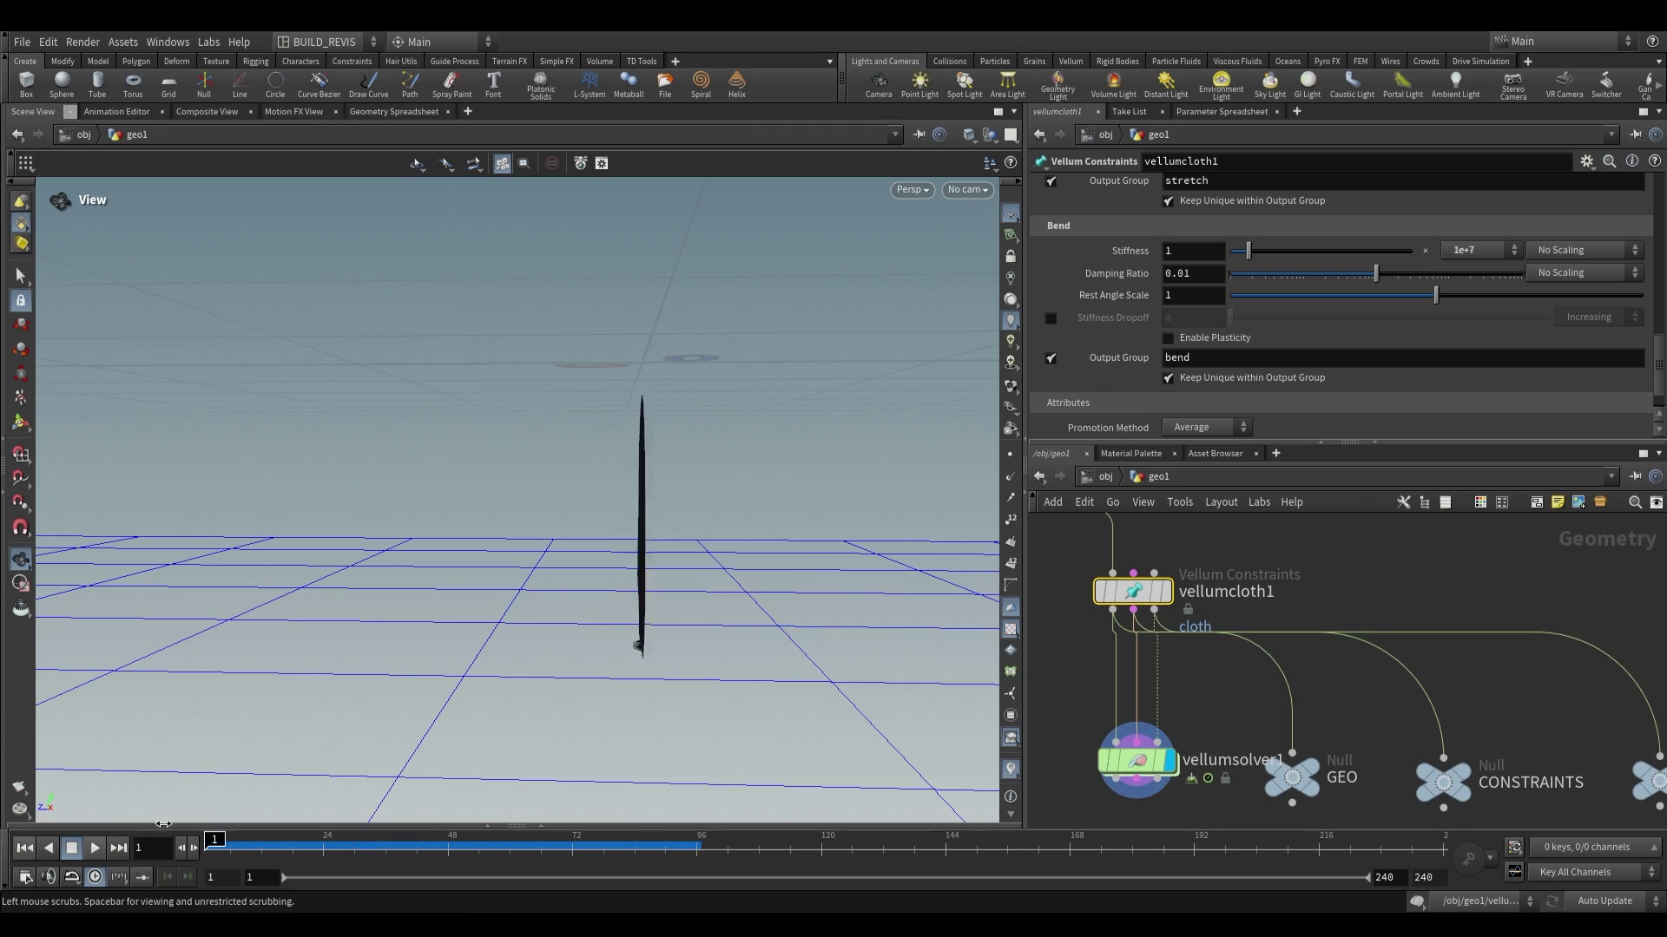
Enable bend plasticity with threshold 5 and rate 2, then play the simulation
scroll(1169, 355, down, 1)
click(1169, 293)
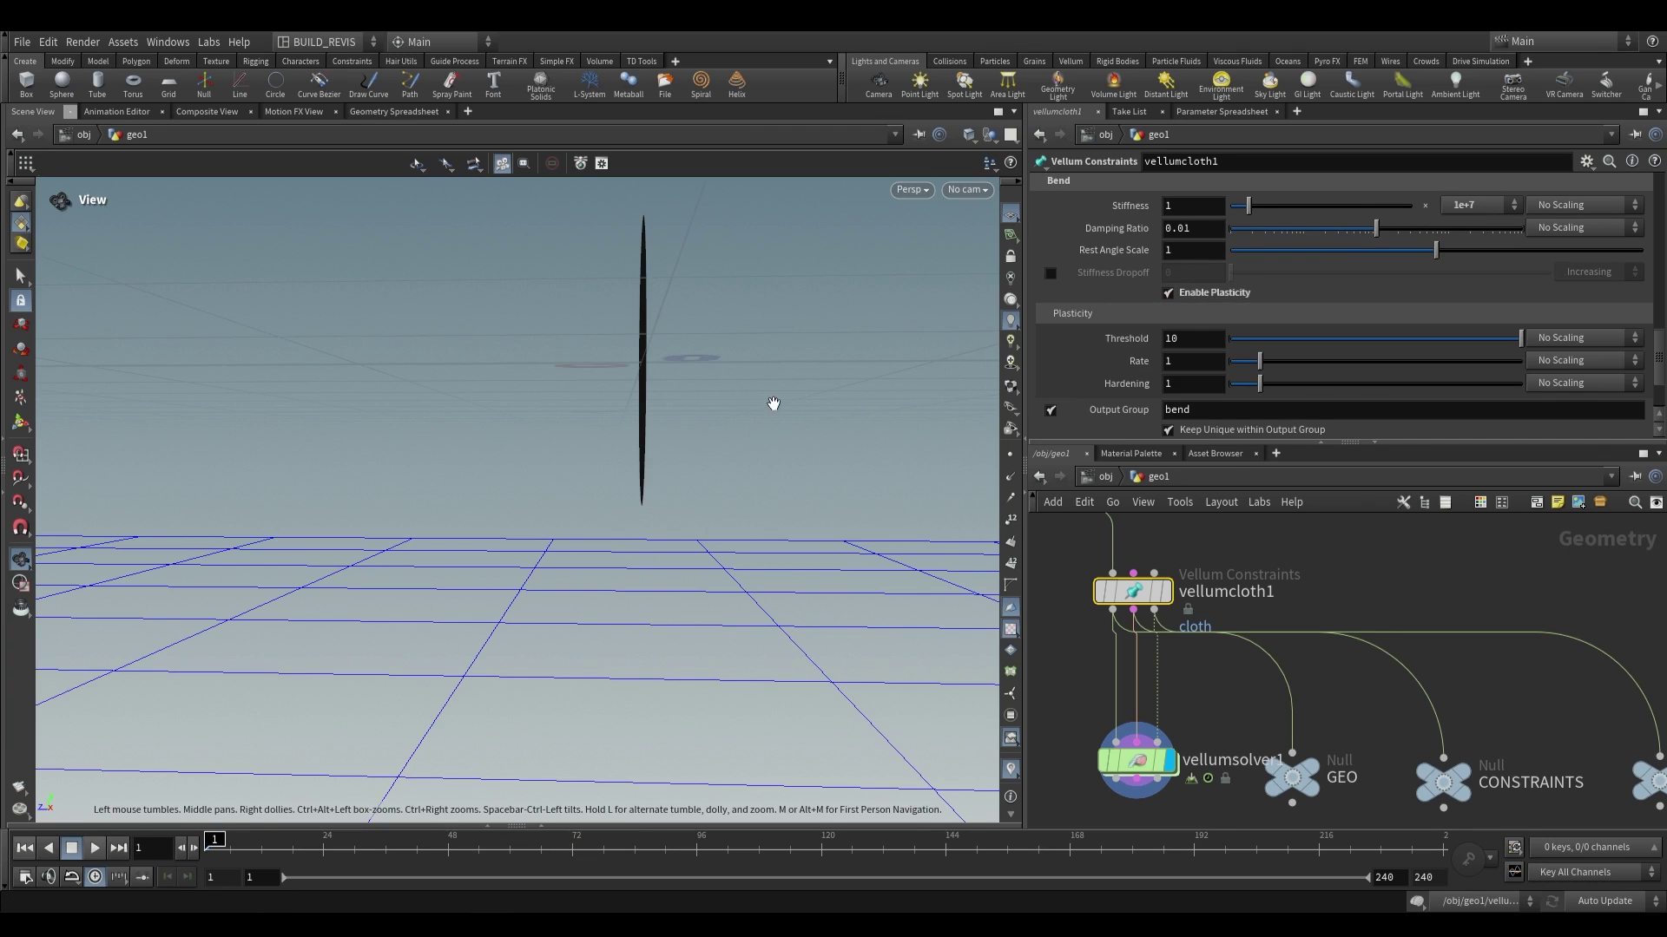
drag(796, 394, 834, 373)
drag(710, 502, 707, 457)
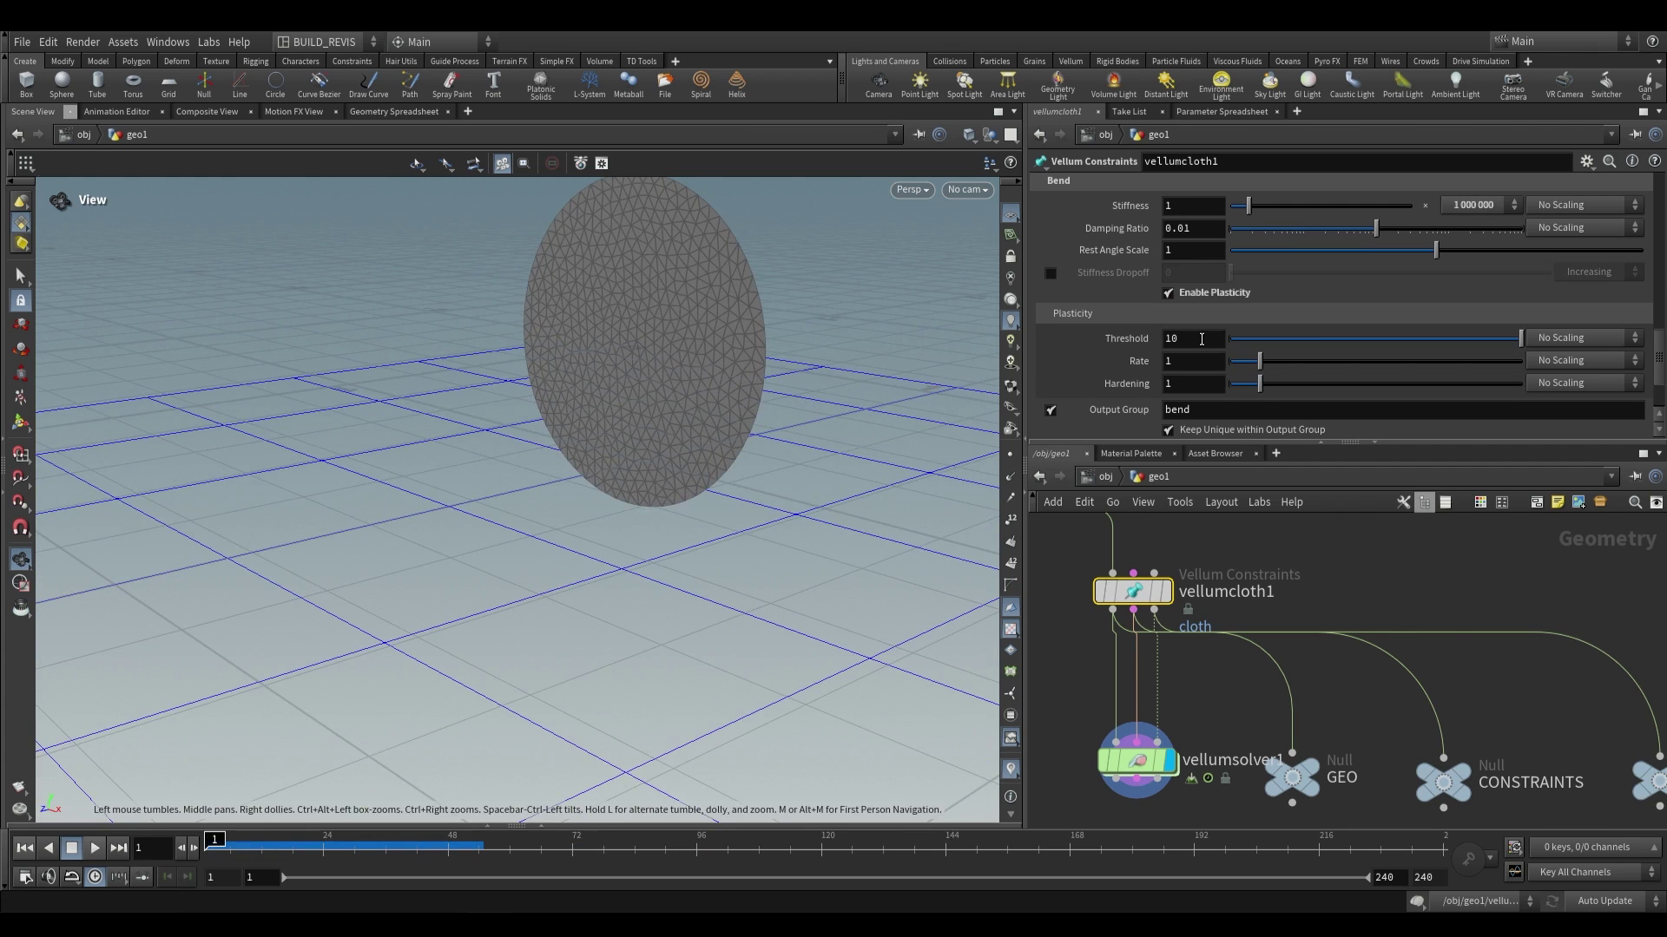
click(1201, 338)
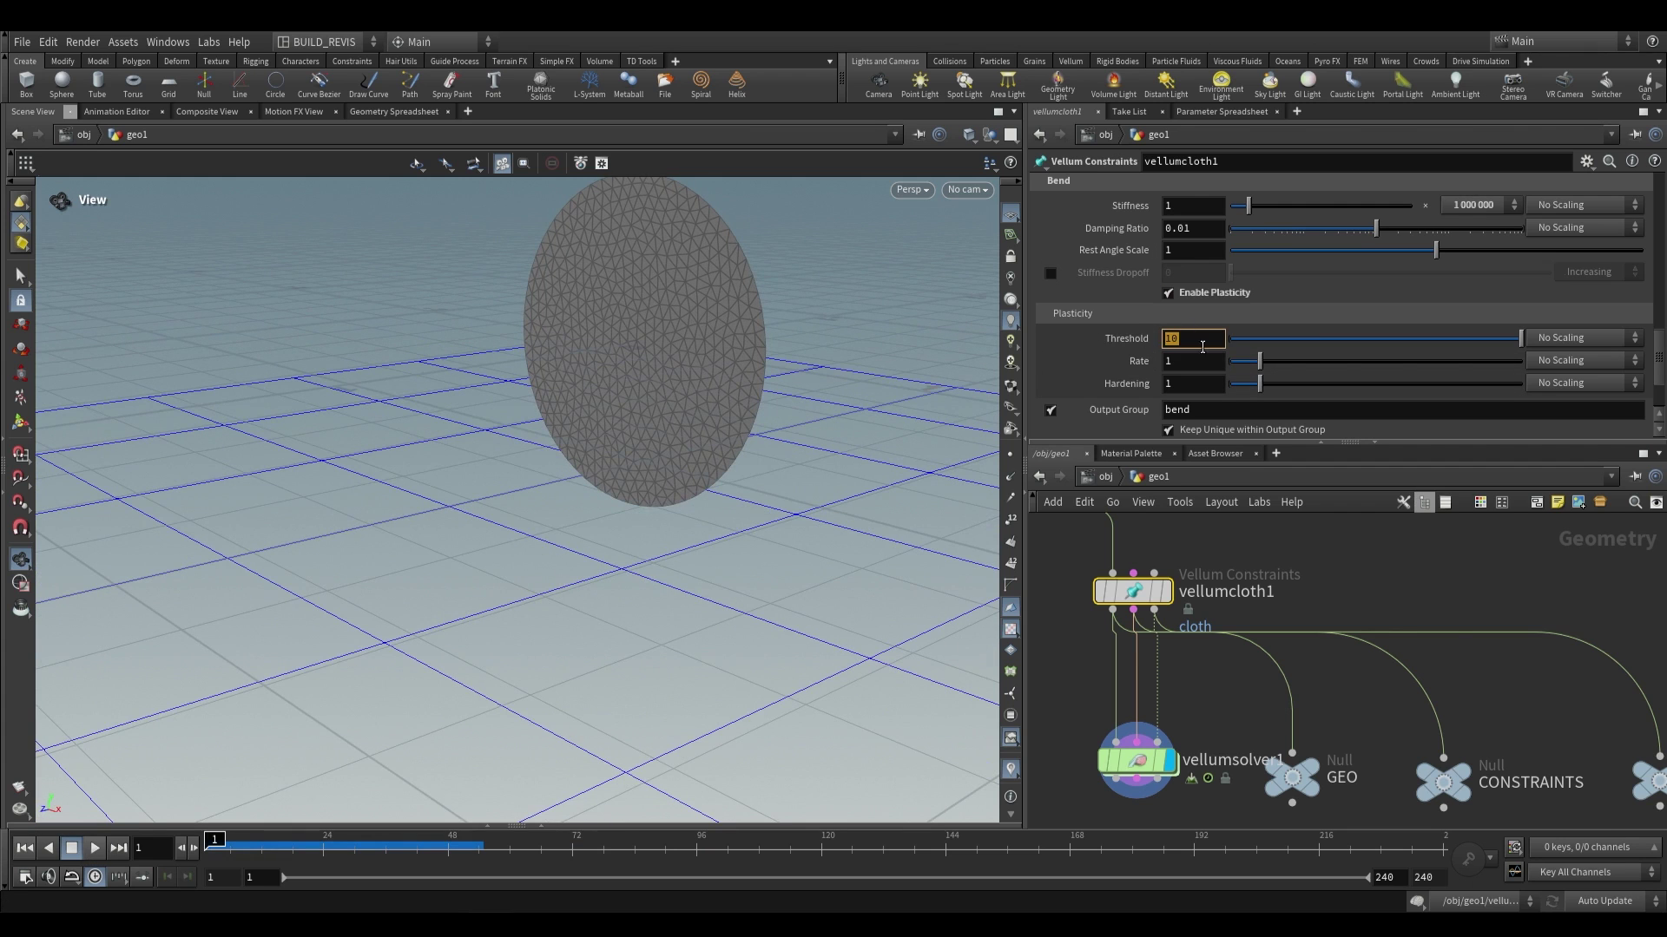
text(5)
click(1201, 360)
text(2)
key(Return)
key(Up)
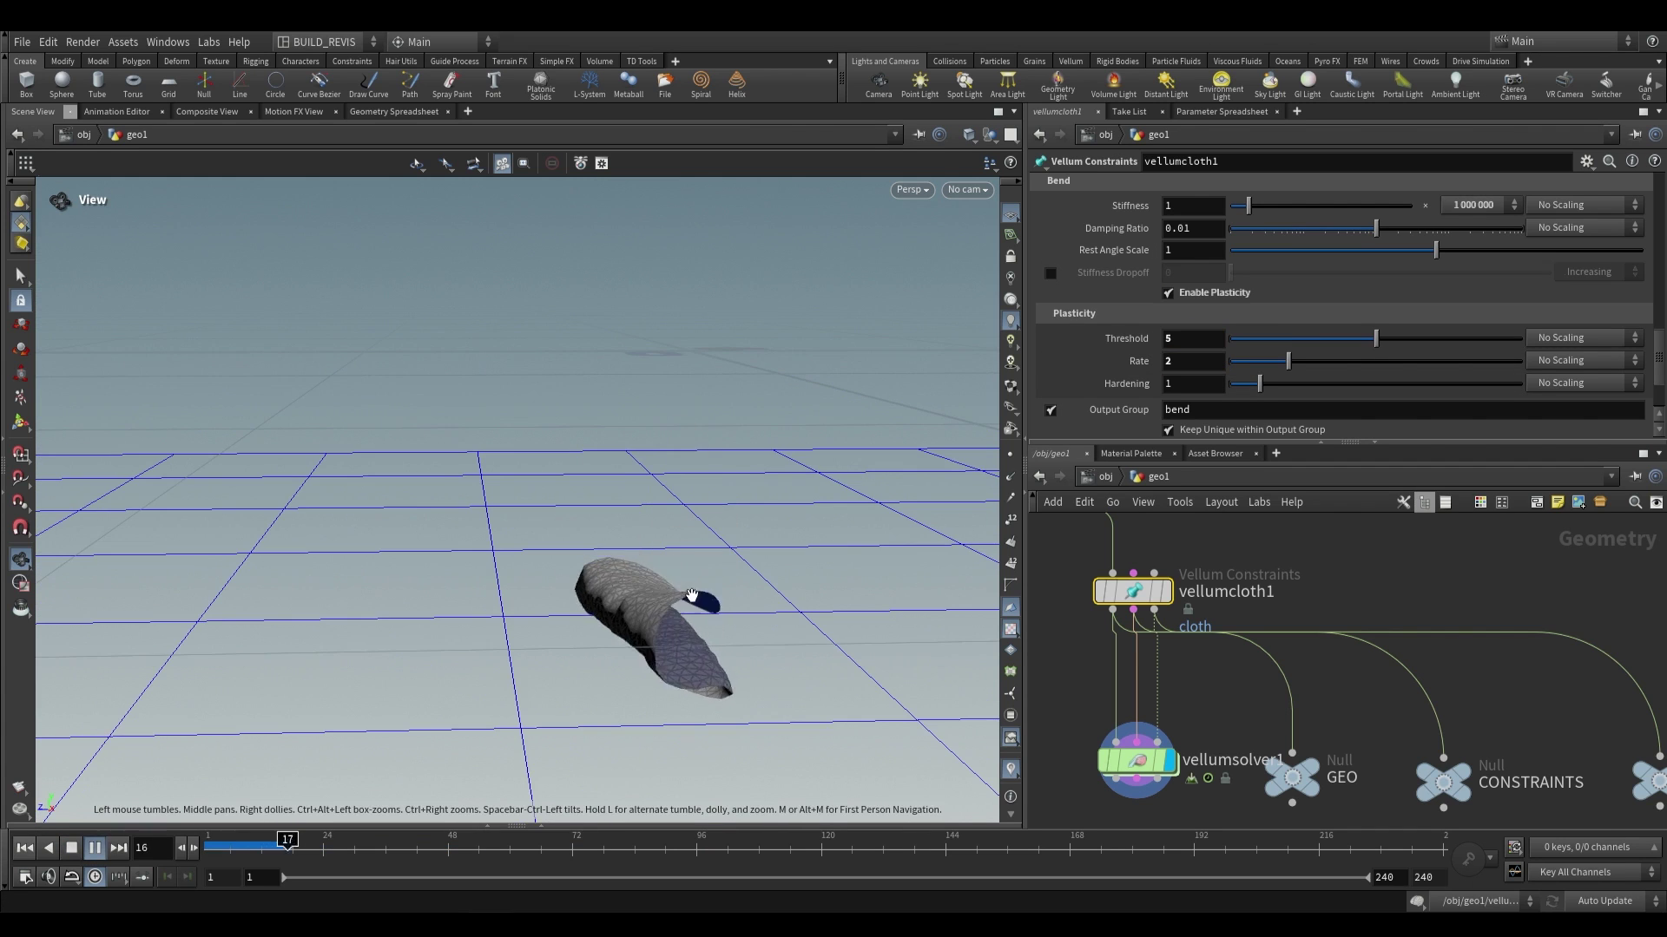
drag(707, 696, 764, 564)
Turn bend plasticity back off and clear space in the network
click(1168, 292)
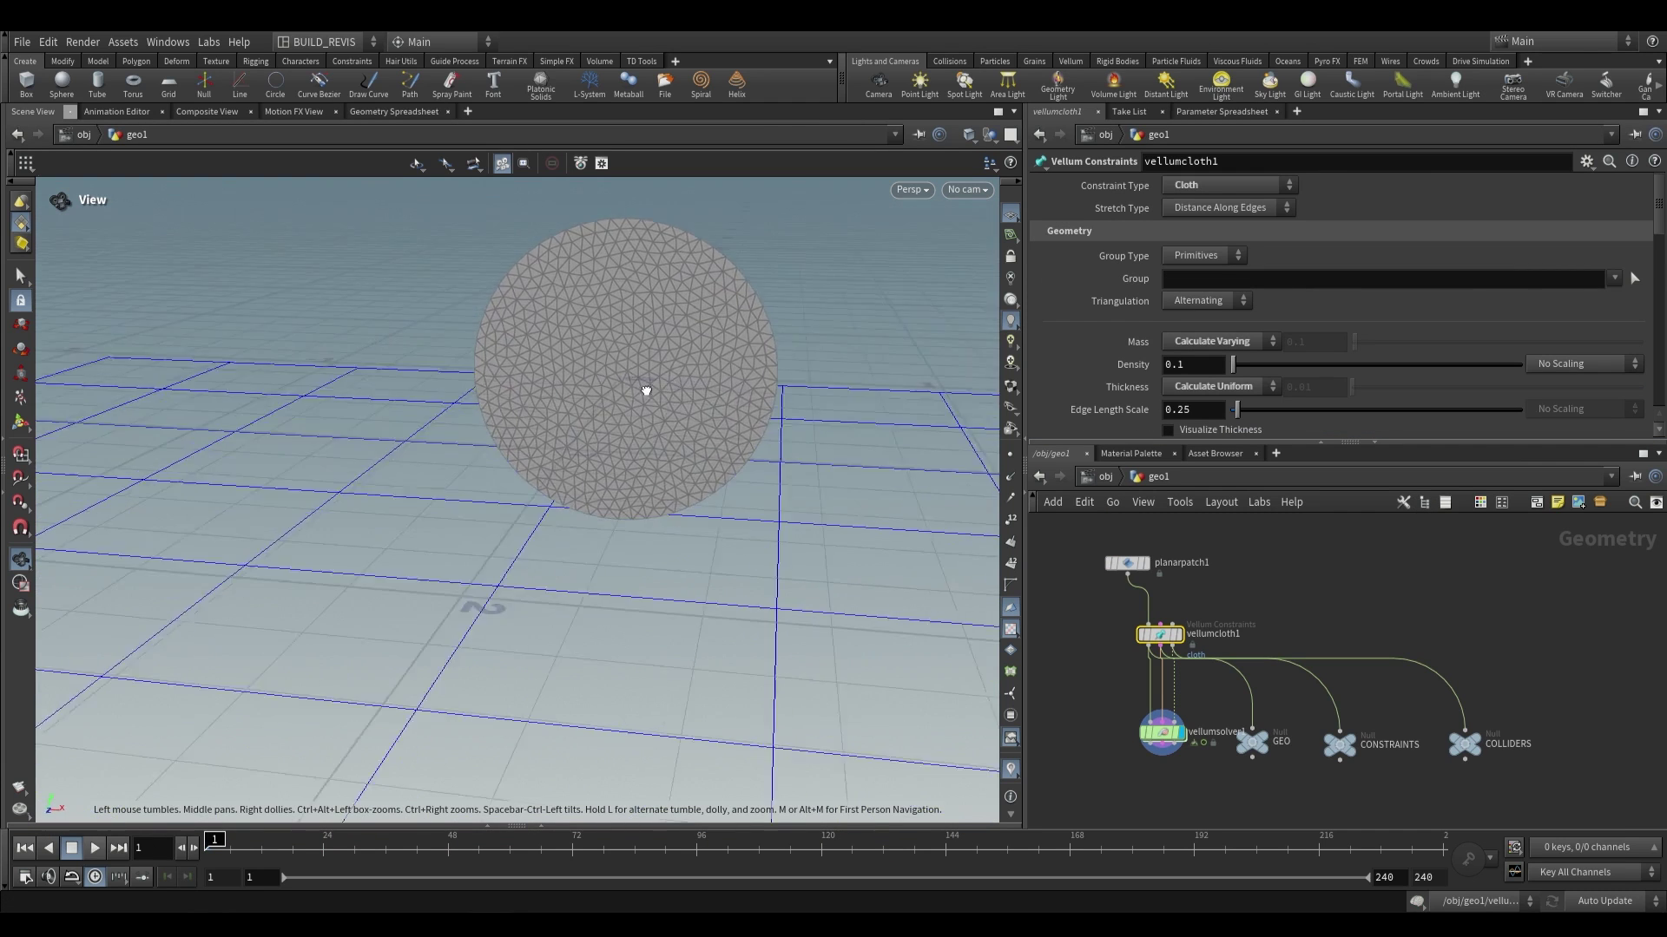
drag(645, 391, 688, 409)
scroll(1272, 617, down, 1)
drag(1248, 750, 1476, 686)
click(1271, 608)
middle_drag(1253, 610, 1170, 616)
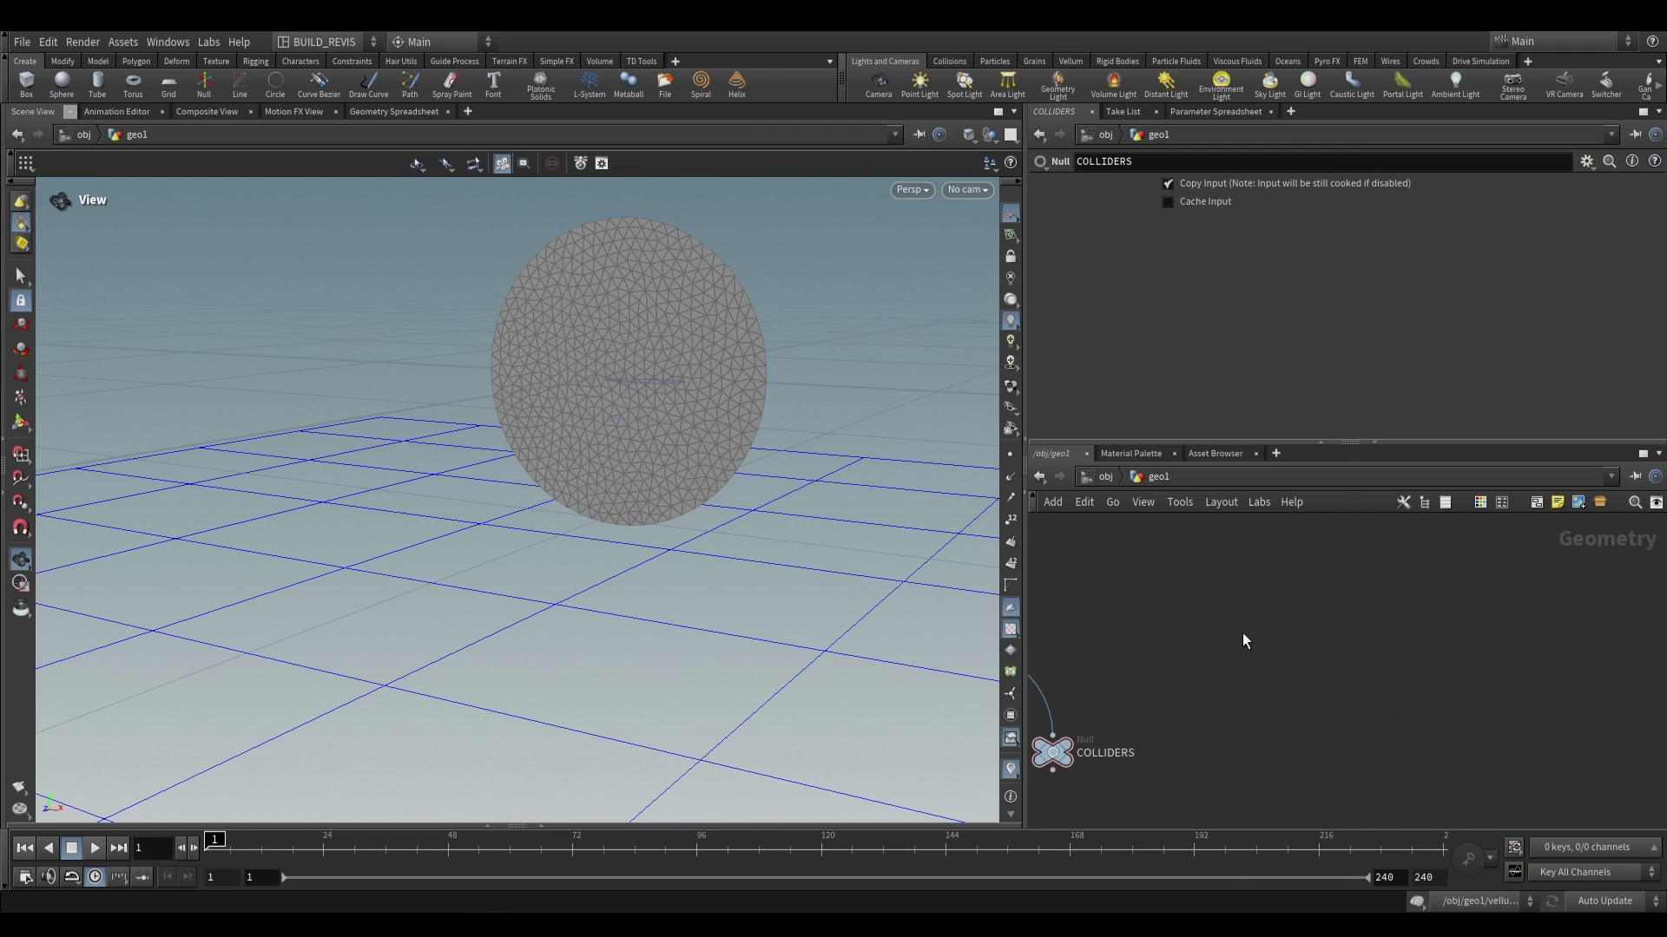
Add a Vellum Configure Strut Softbody setup (vellumcloth2, vellumstruts1) and frame all nodes
key(Tab)
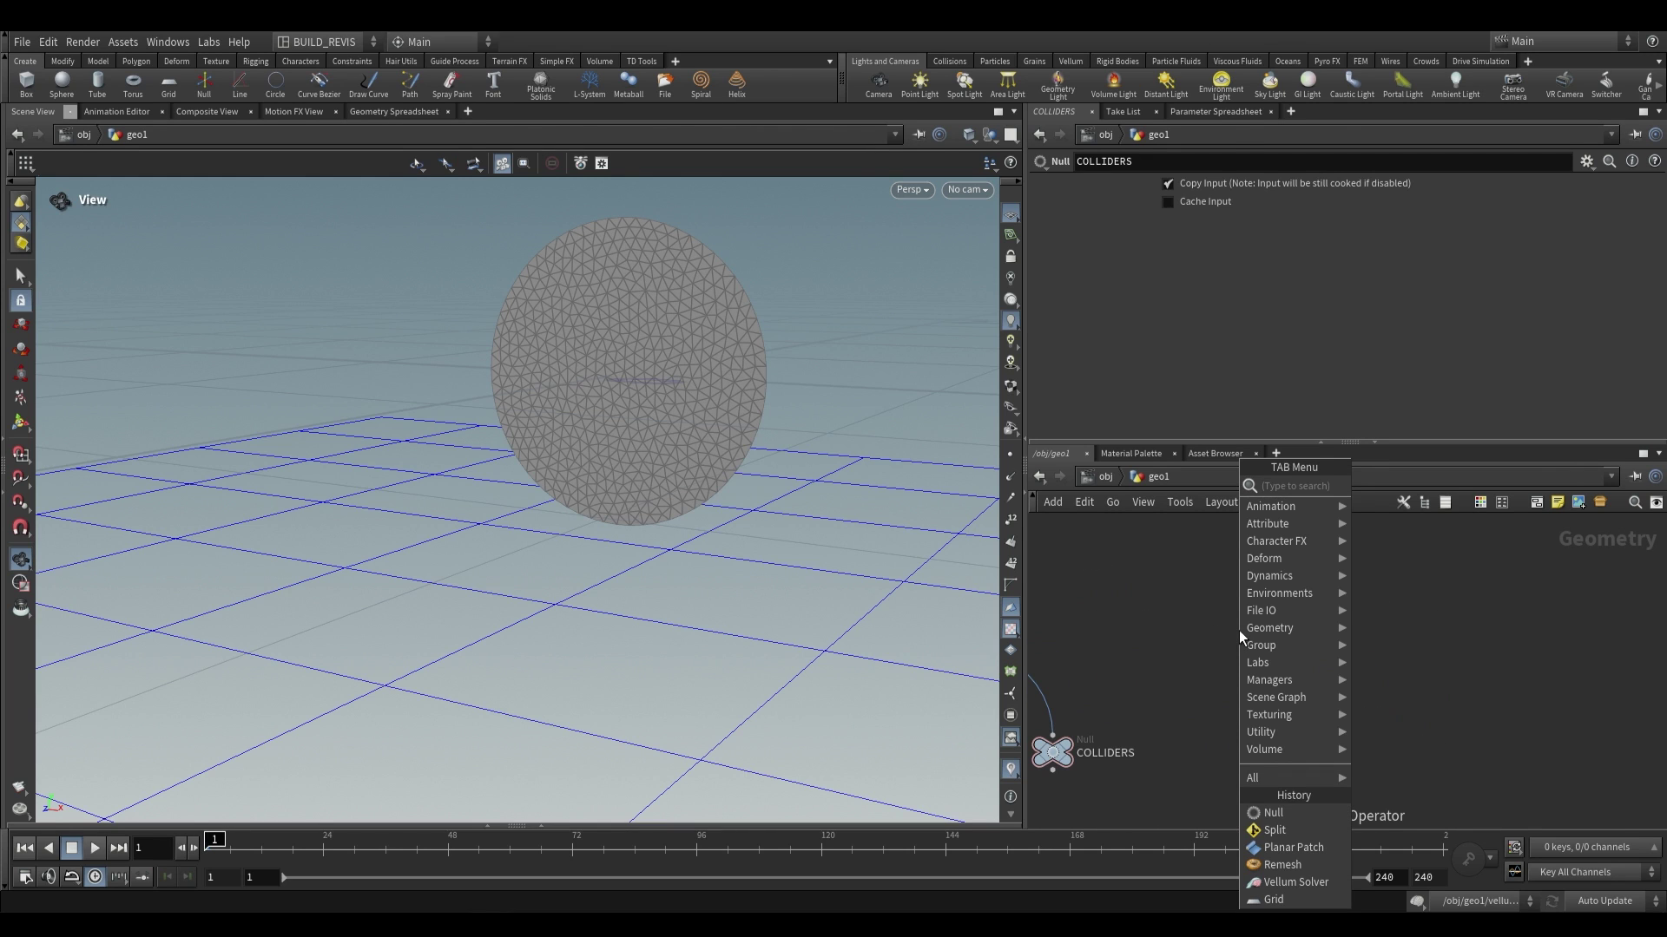
text(vellum soft)
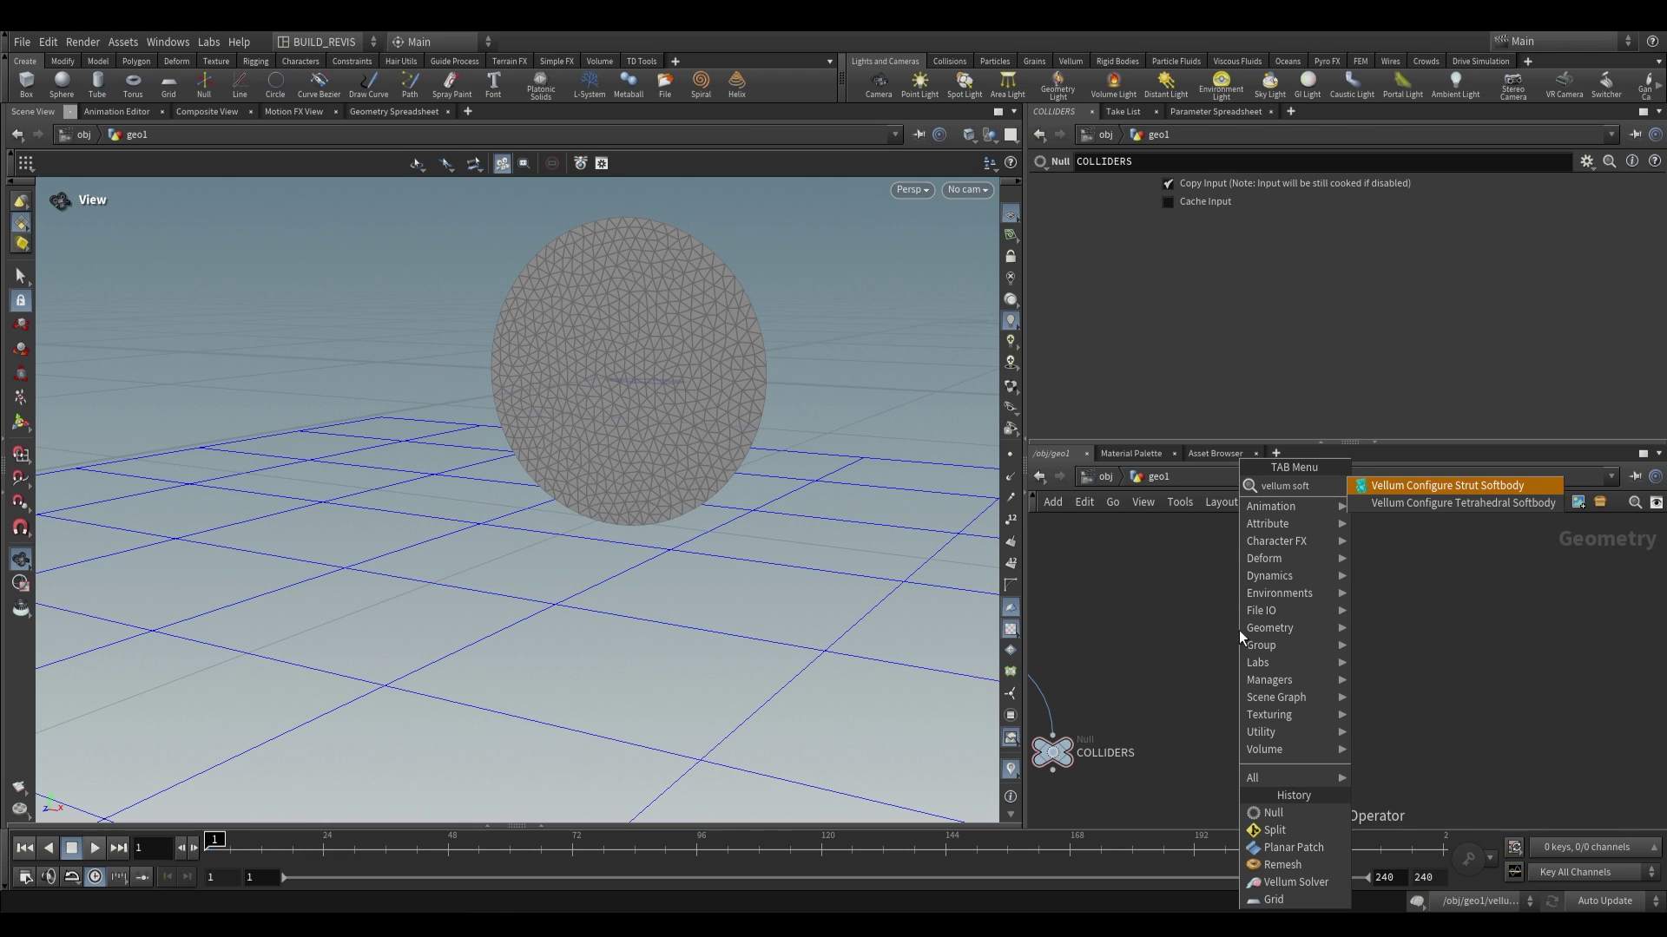
click(1434, 486)
click(1243, 690)
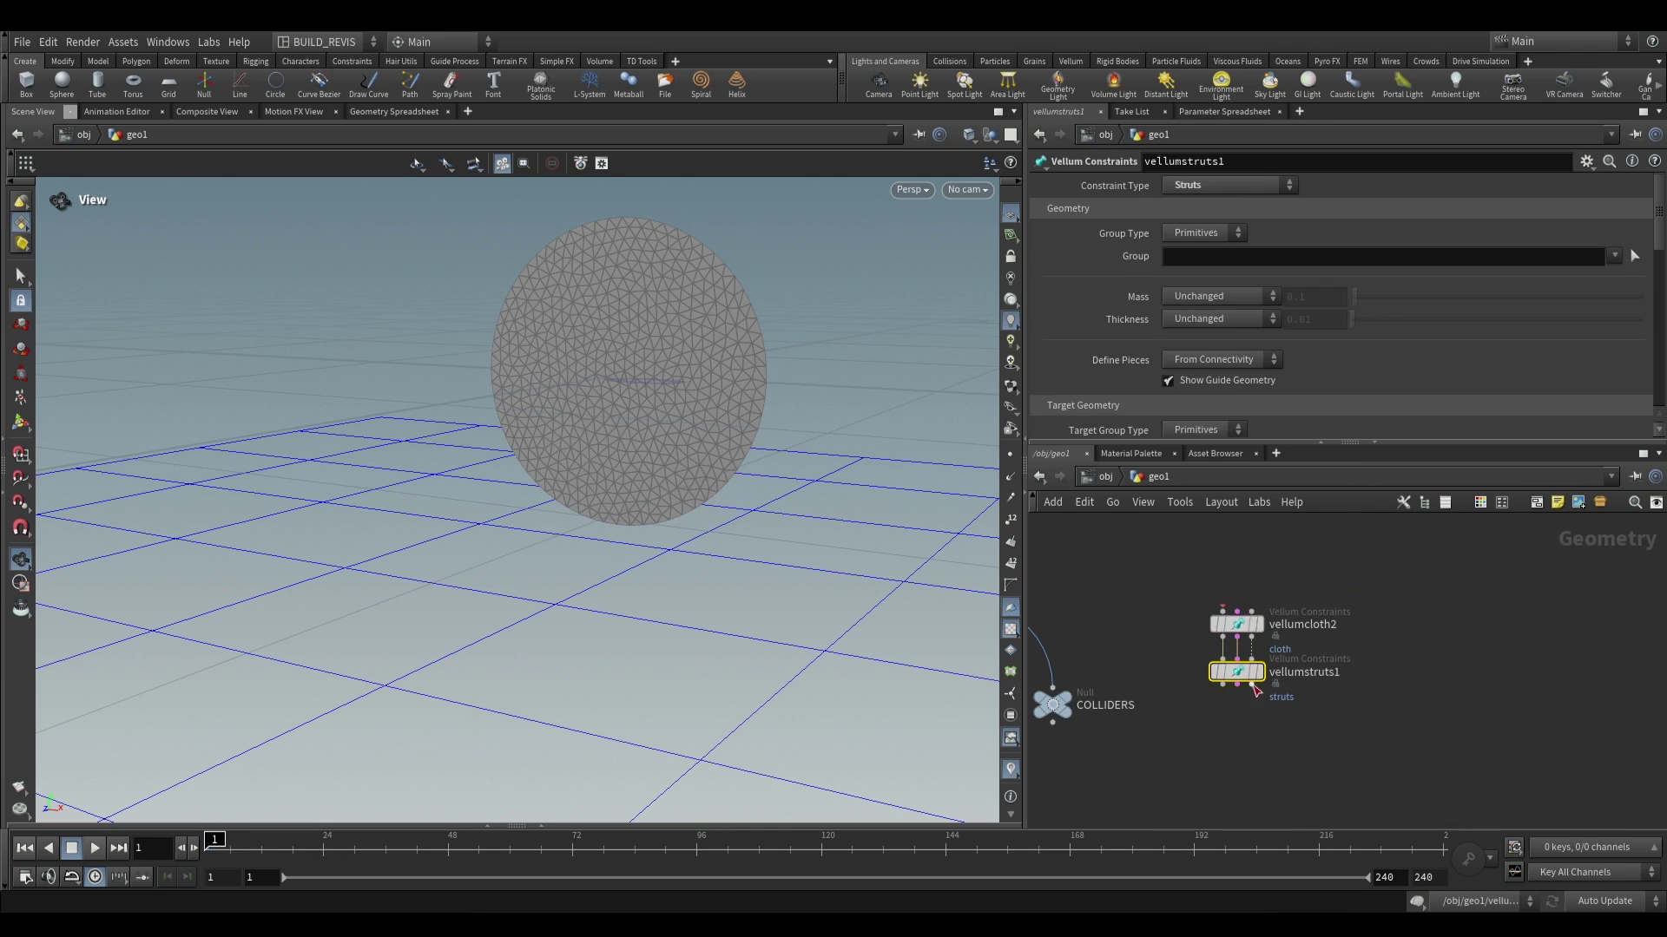
click(1250, 624)
key(h)
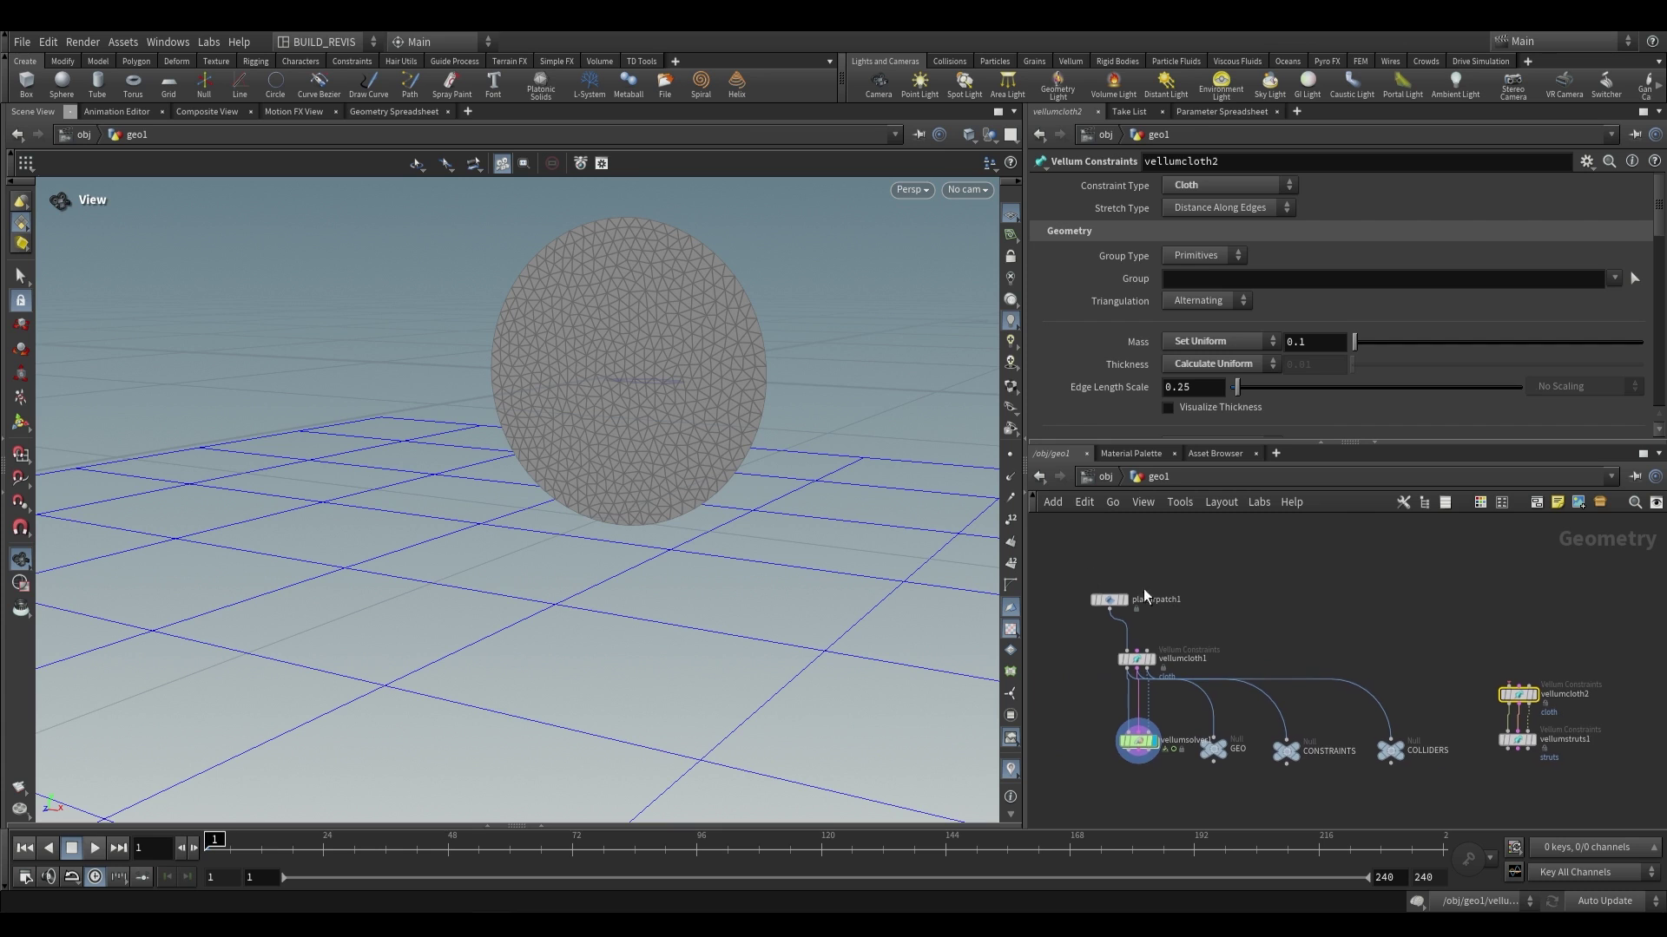
scroll(1389, 608, up, 3)
key(Tab)
Add a sphere set to Polygon primitive type with frequency 3
text(sphere)
key(Return)
click(1315, 572)
click(1211, 185)
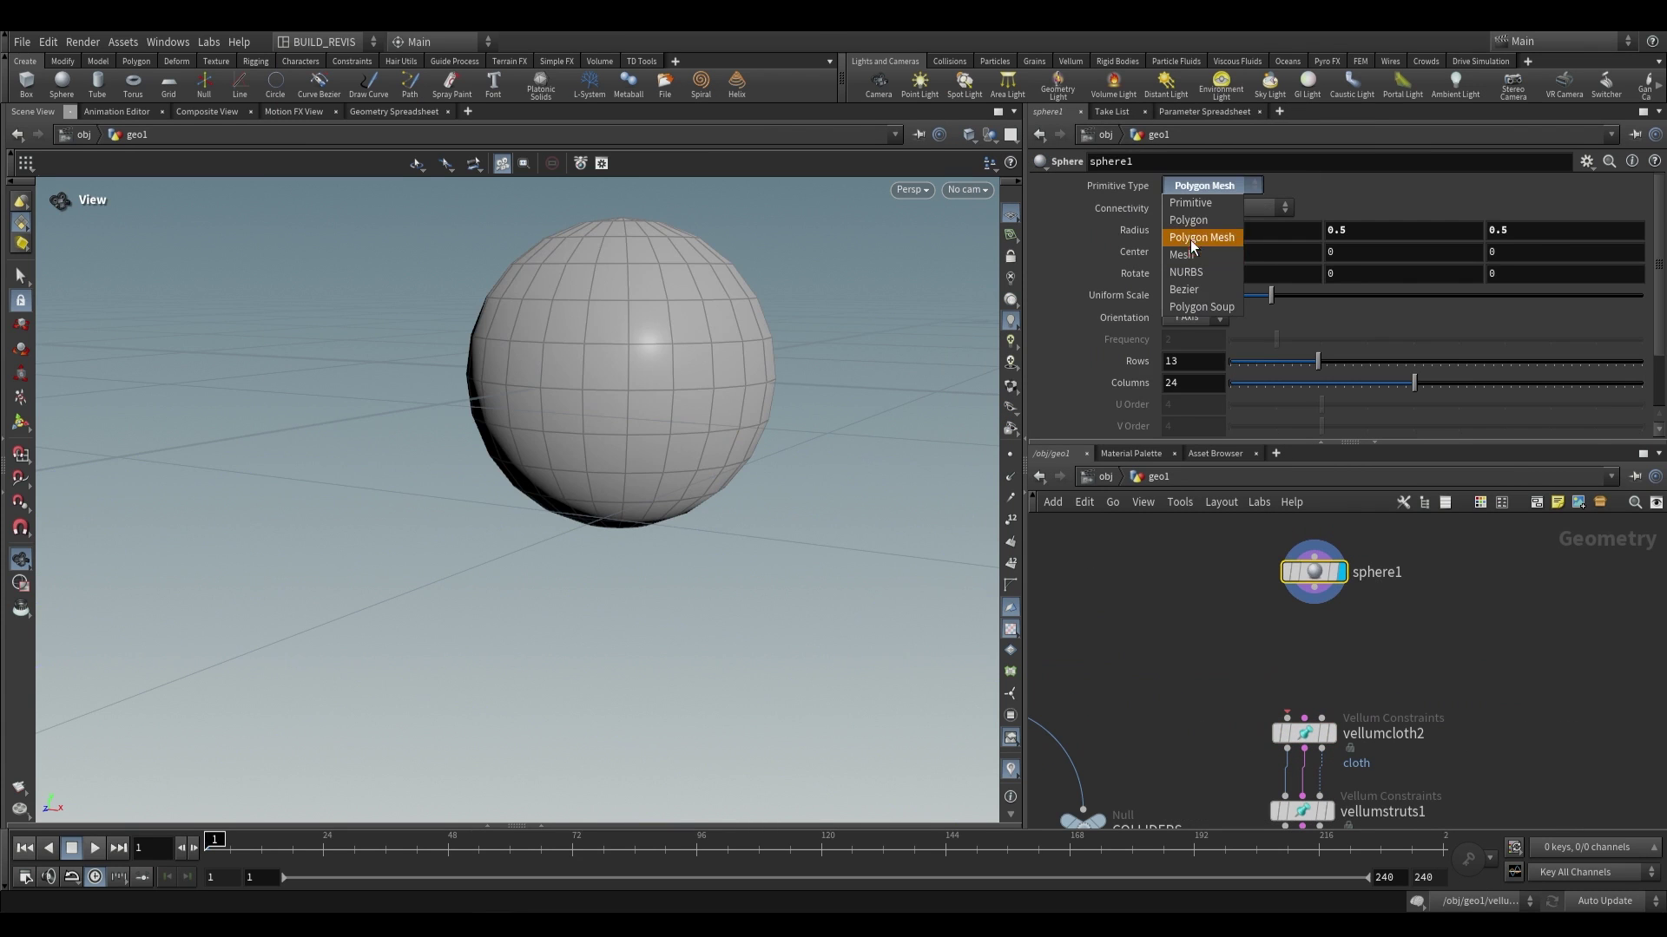
click(1196, 224)
drag(685, 379, 755, 382)
click(1193, 340)
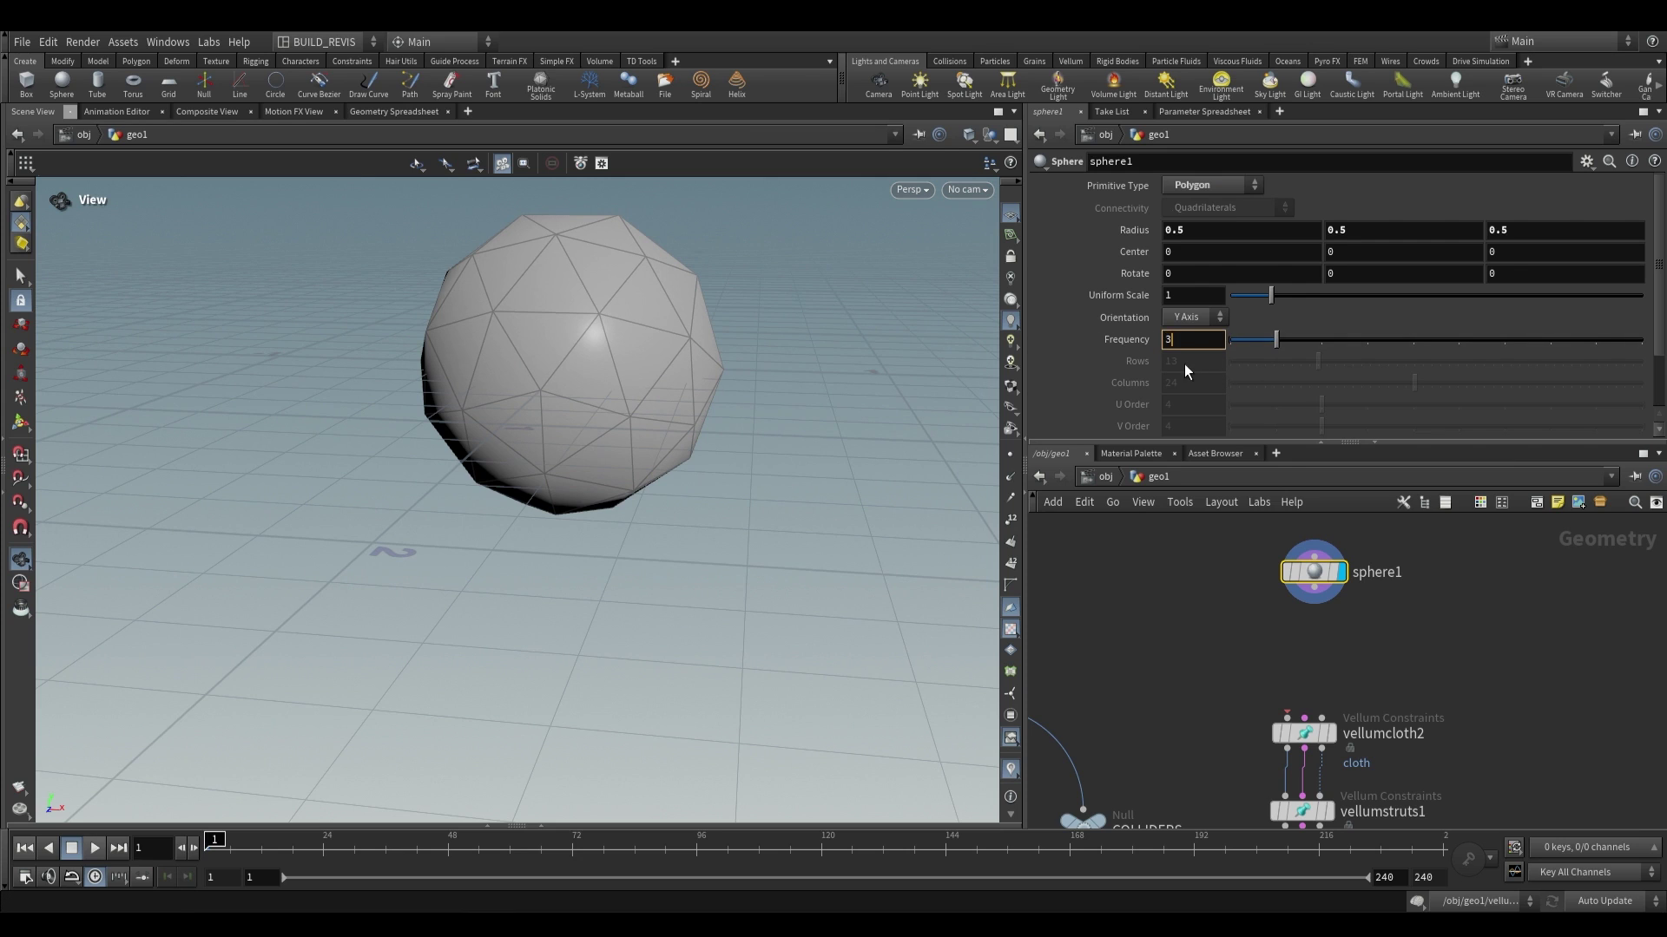
text(3)
key(Return)
Wire vellumsolver1 under vellumstruts1, display it, and play the softbody simulation
scroll(1273, 717, down, 3)
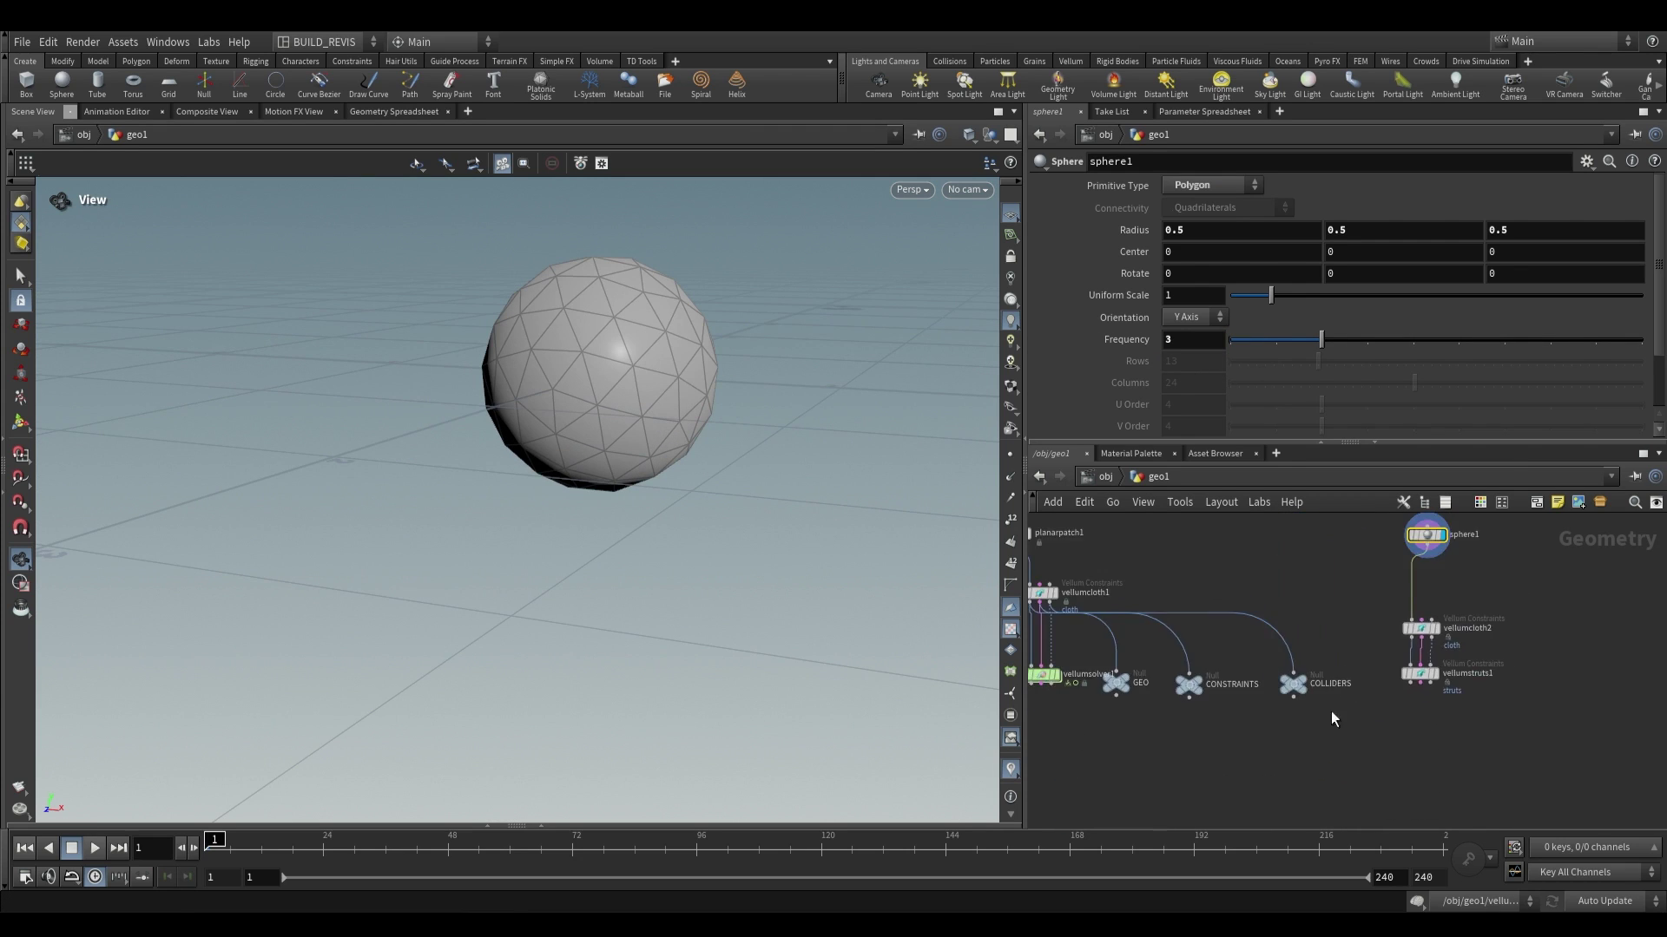
middle_drag(1343, 724, 1404, 737)
drag(1053, 690, 1055, 692)
scroll(1519, 768, up, 3)
drag(1519, 767, 1412, 771)
drag(1371, 667, 1397, 748)
click(1423, 765)
key(Up)
drag(503, 454, 425, 512)
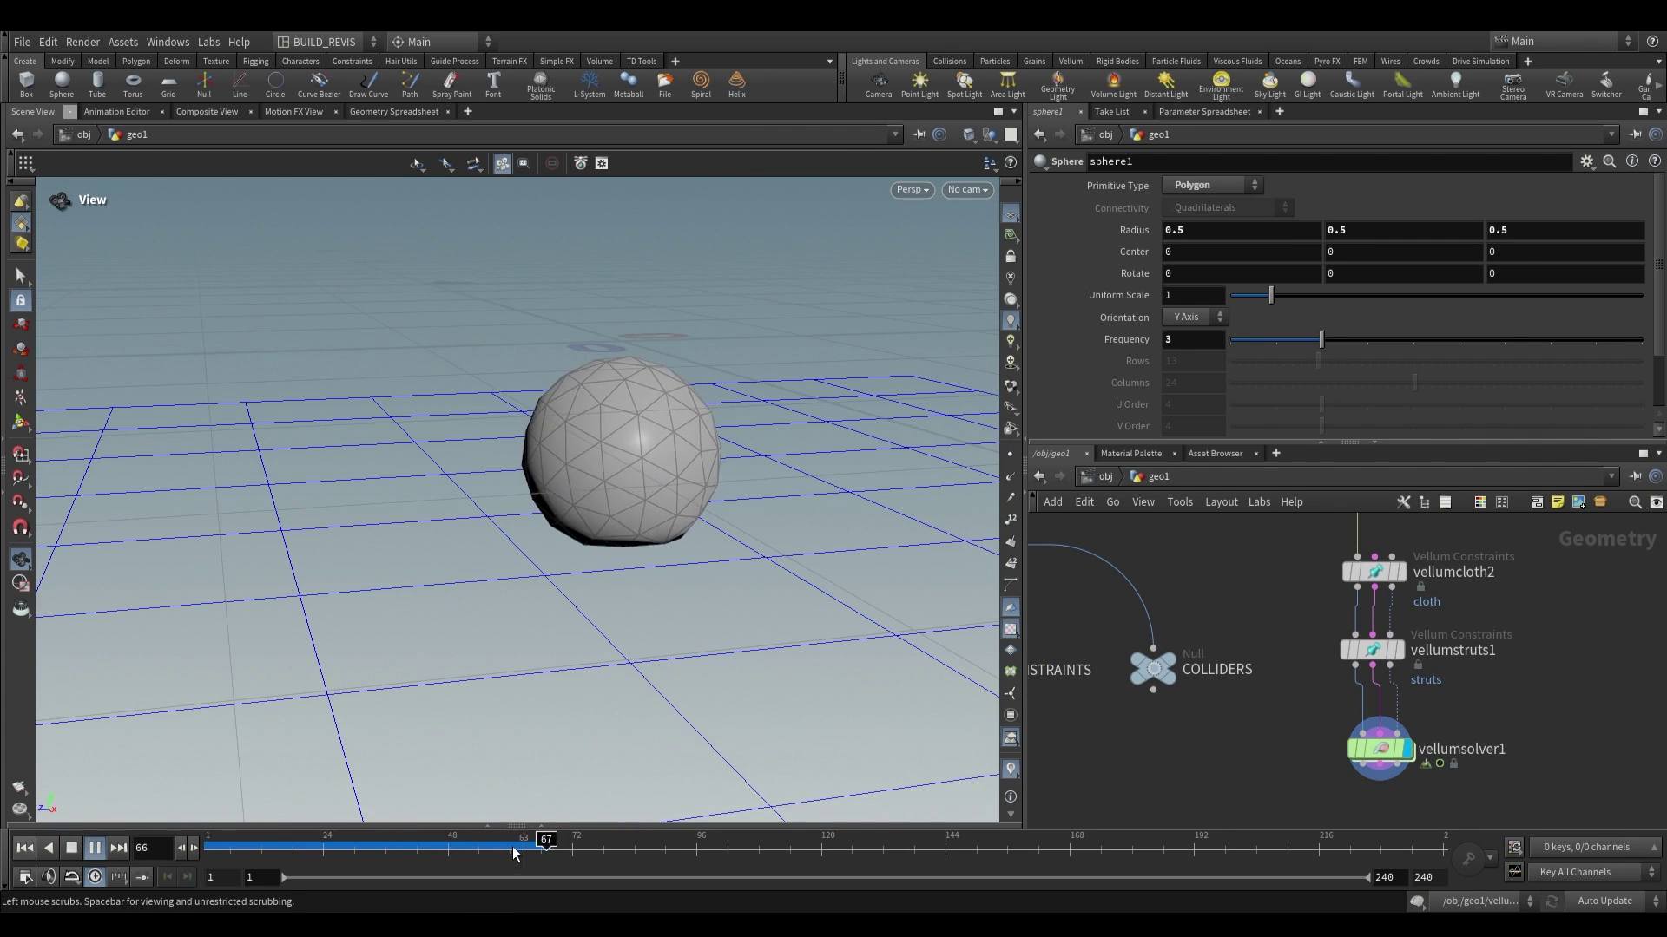
Move the GEO, CONSTRAINTS and COLLIDERS nulls beside the strut chain and display CONSTRAINTS
key(ctrl+Up)
scroll(1238, 729, down, 3)
scroll(1299, 613, up, 2)
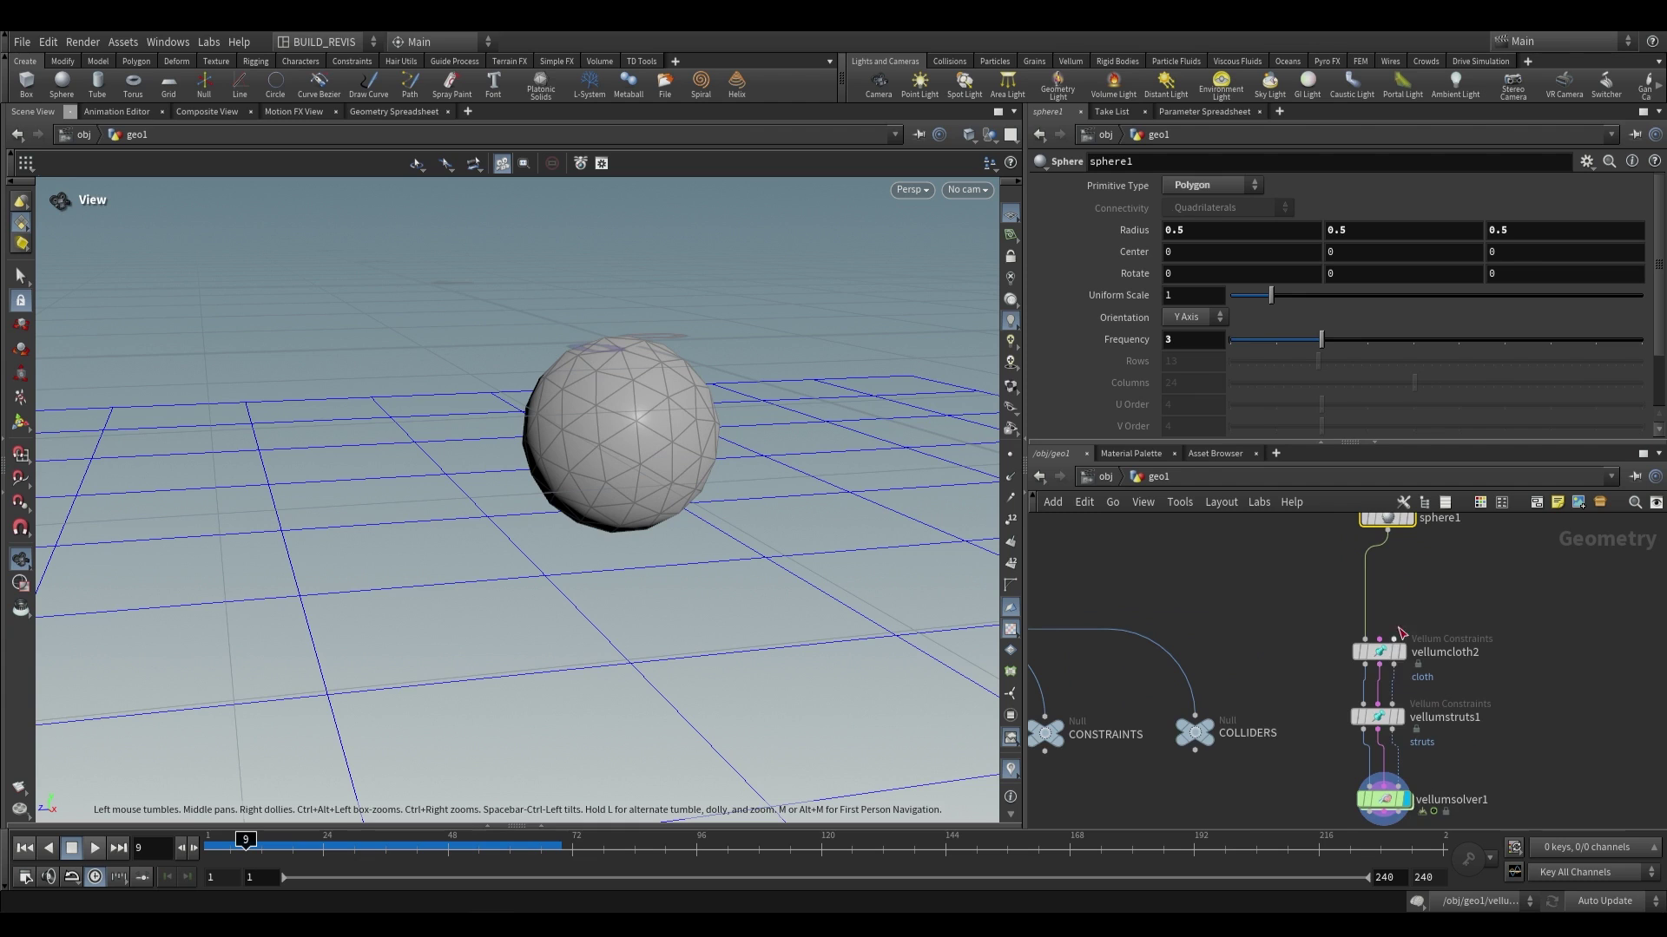
scroll(1306, 701, down, 1)
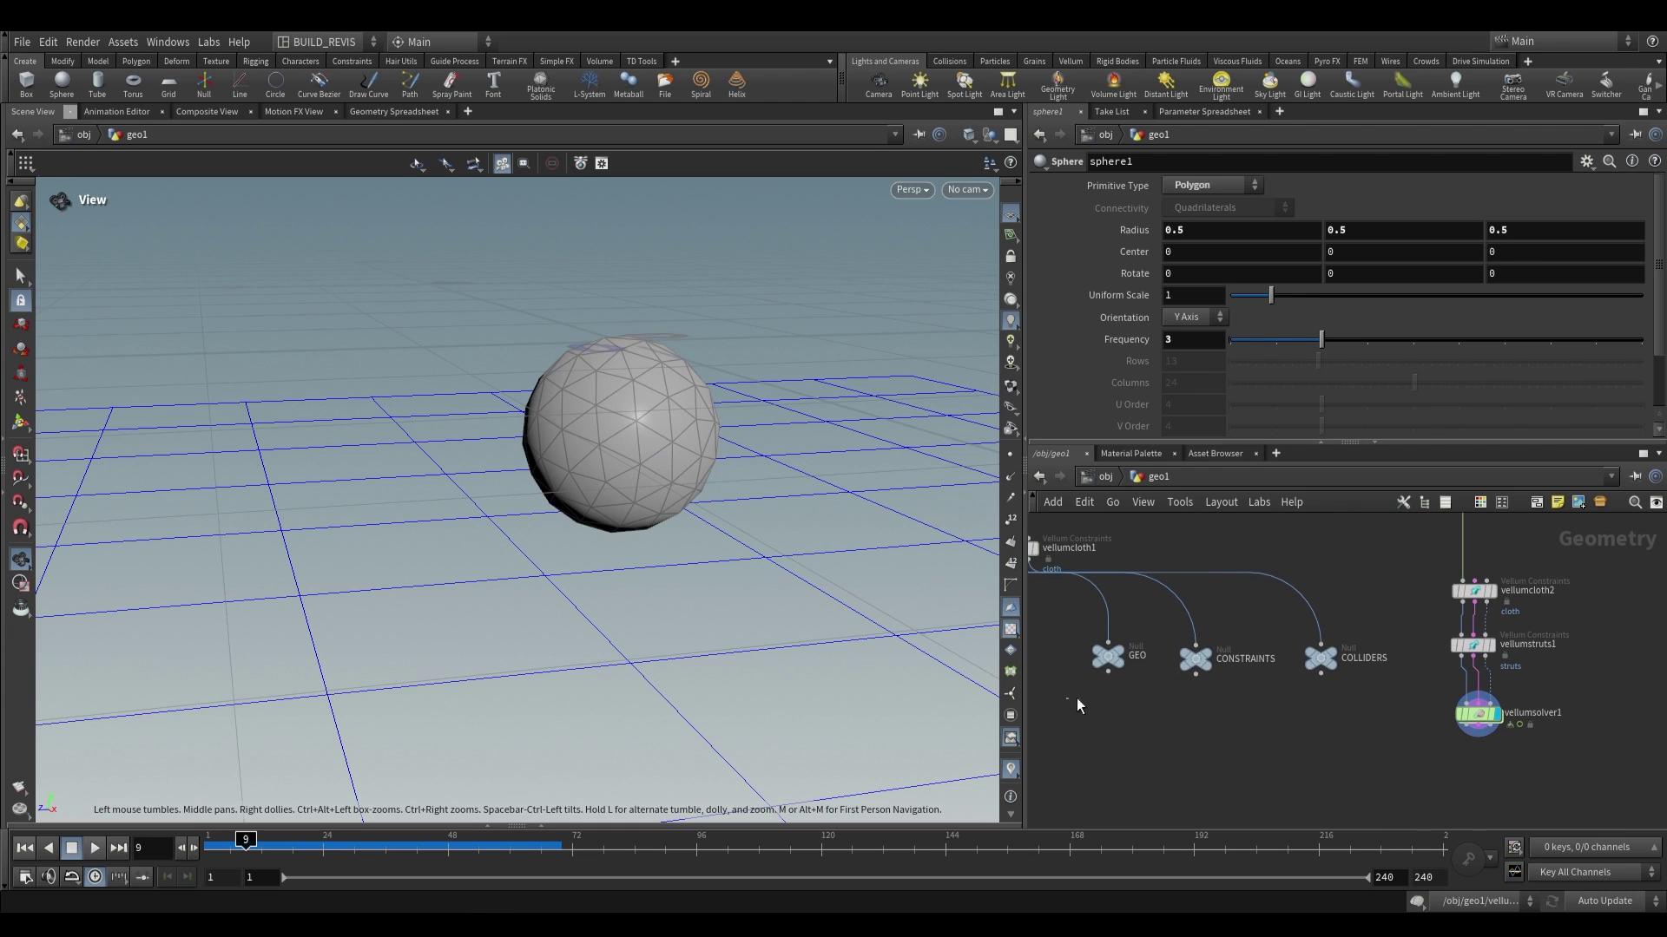
click(1315, 674)
drag(1261, 726, 1070, 656)
drag(1175, 673, 1565, 705)
scroll(1569, 669, up, 2)
click(1432, 700)
drag(1432, 700, 1434, 749)
scroll(645, 314, up, 5)
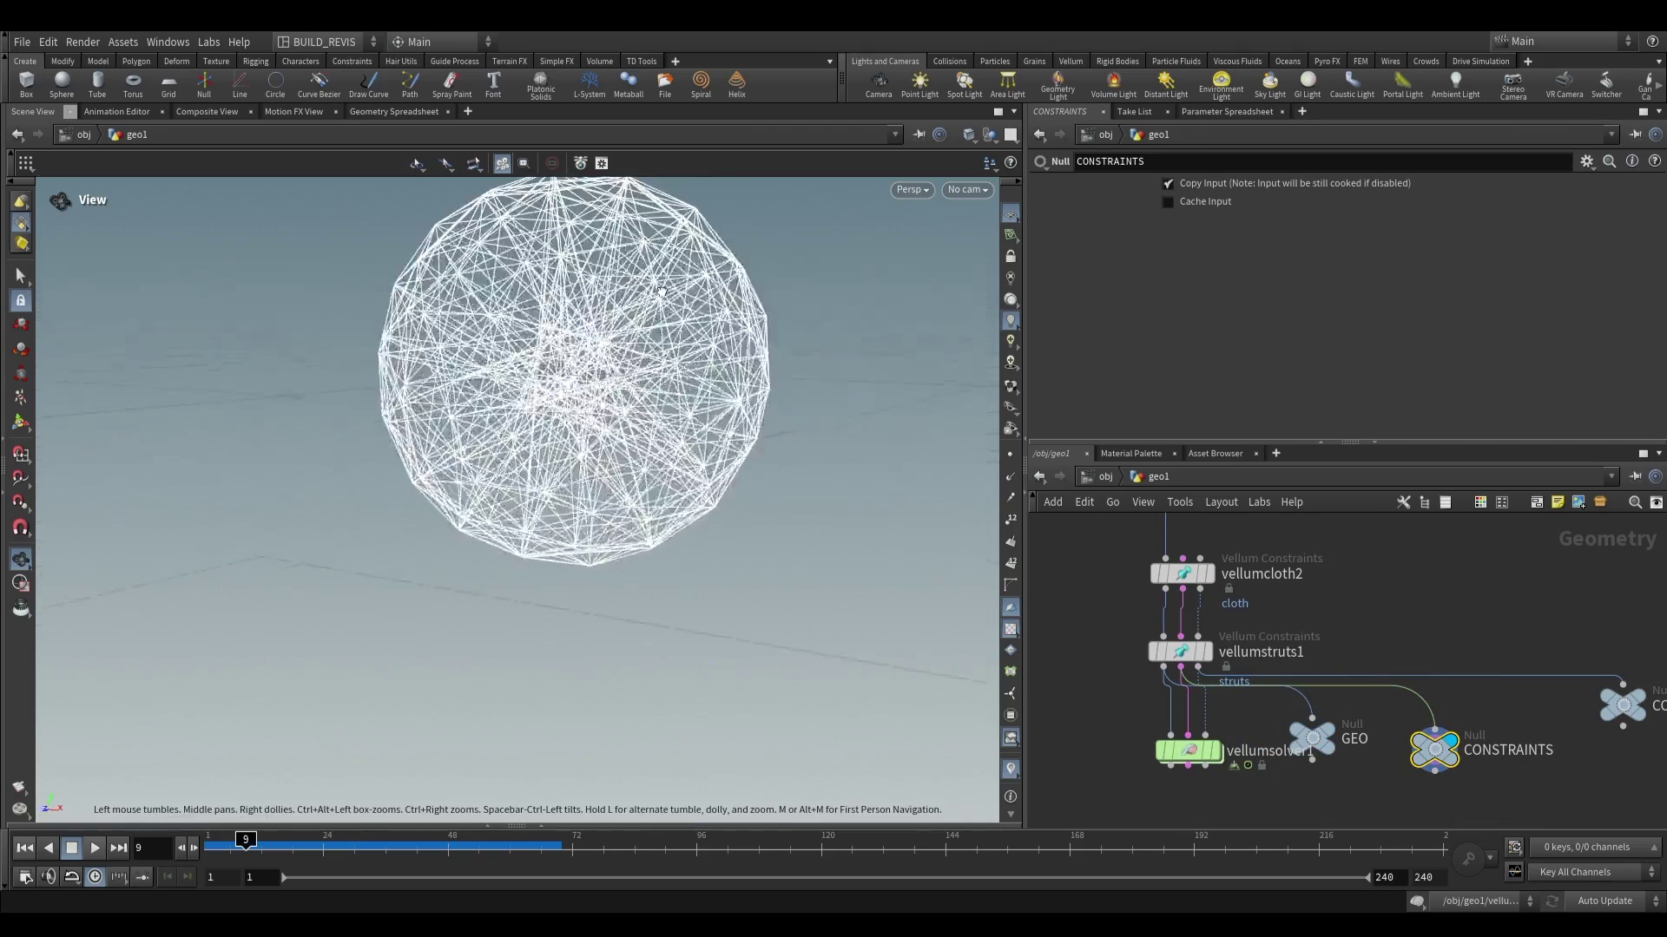
drag(586, 303, 622, 448)
scroll(1215, 590, up, 1)
Compare the Stretch settings of vellumcloth2 and vellumstruts1 with GEO displayed
click(1165, 602)
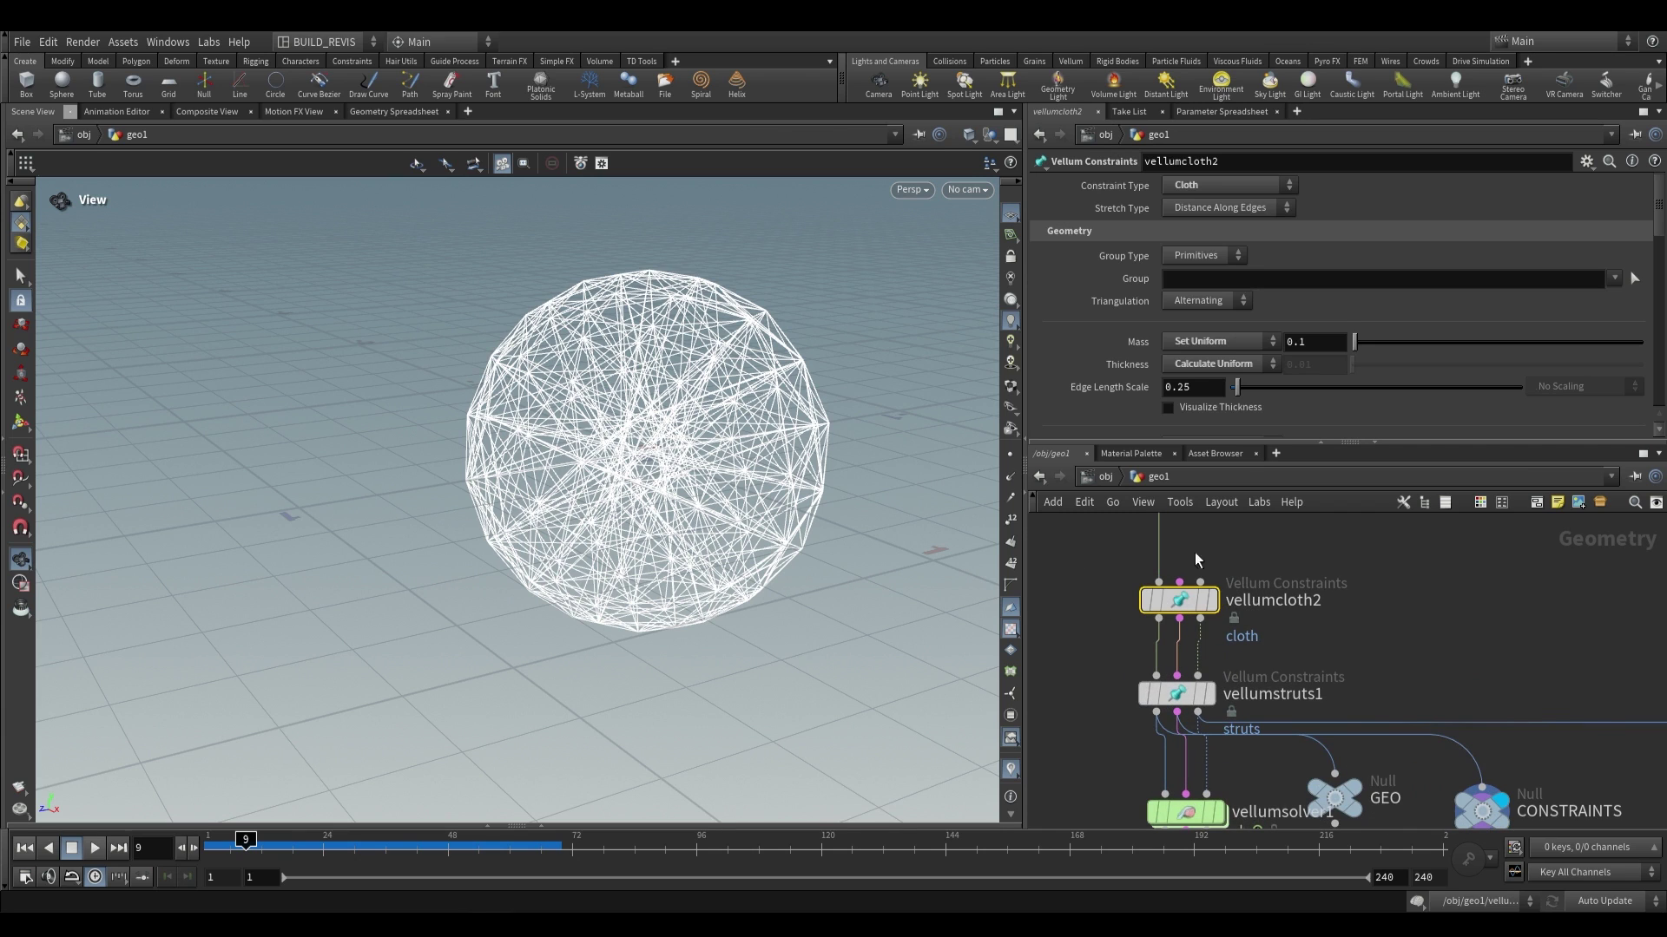
middle_drag(1399, 675, 1362, 622)
click(1320, 734)
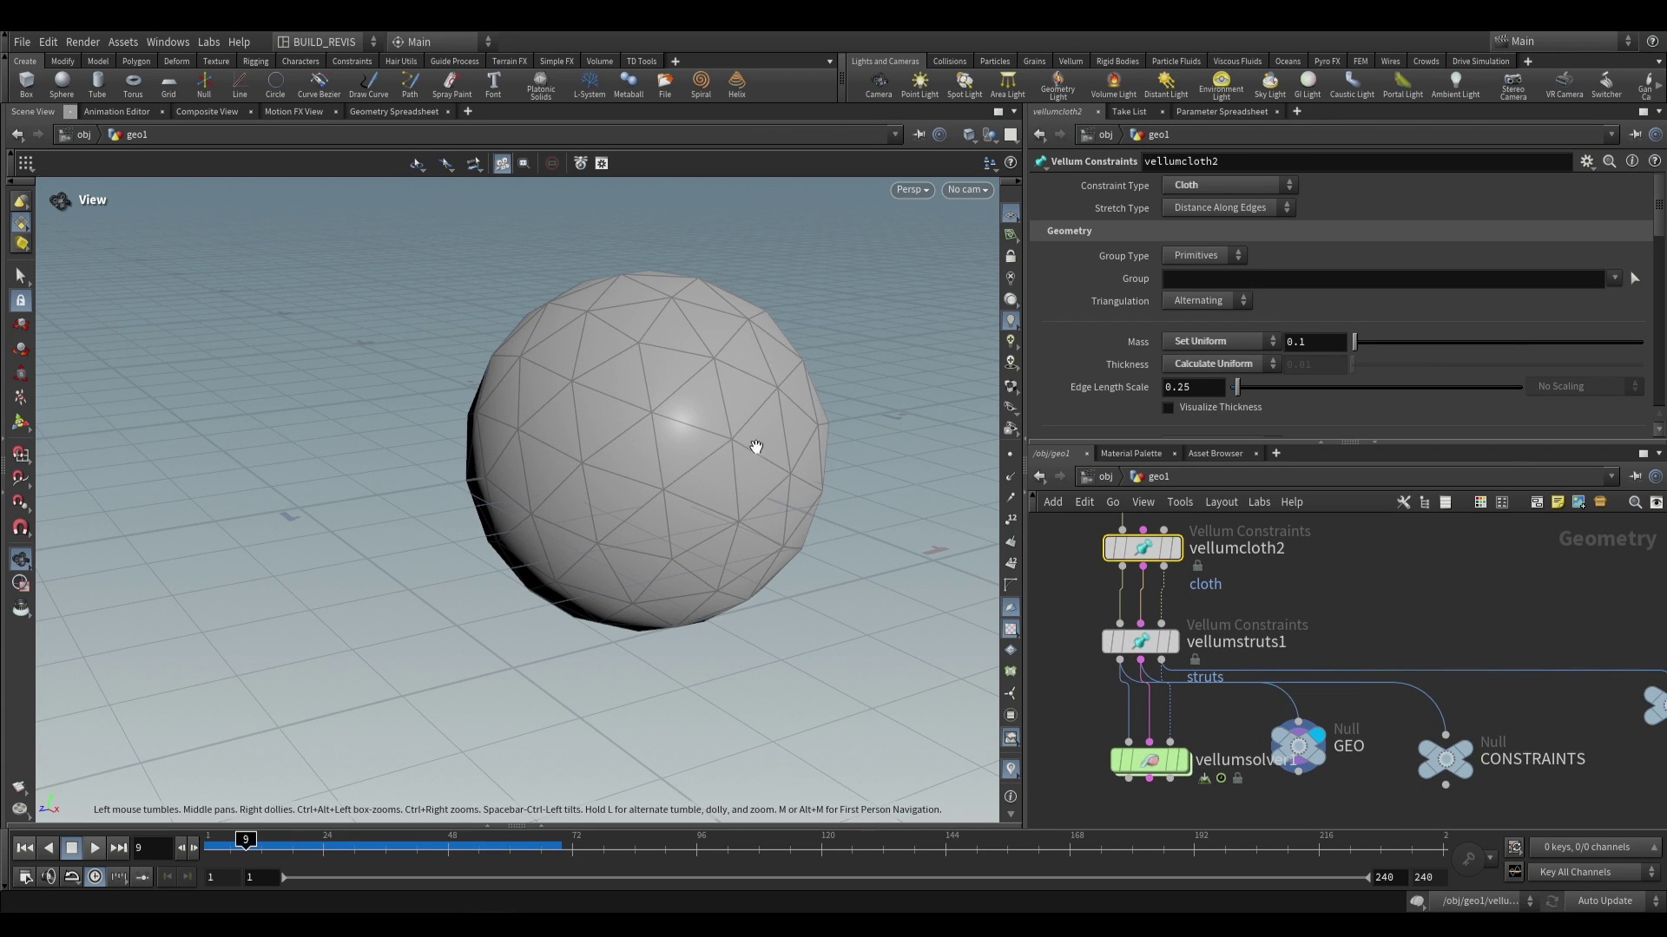
key(Down)
scroll(1075, 328, down, 6)
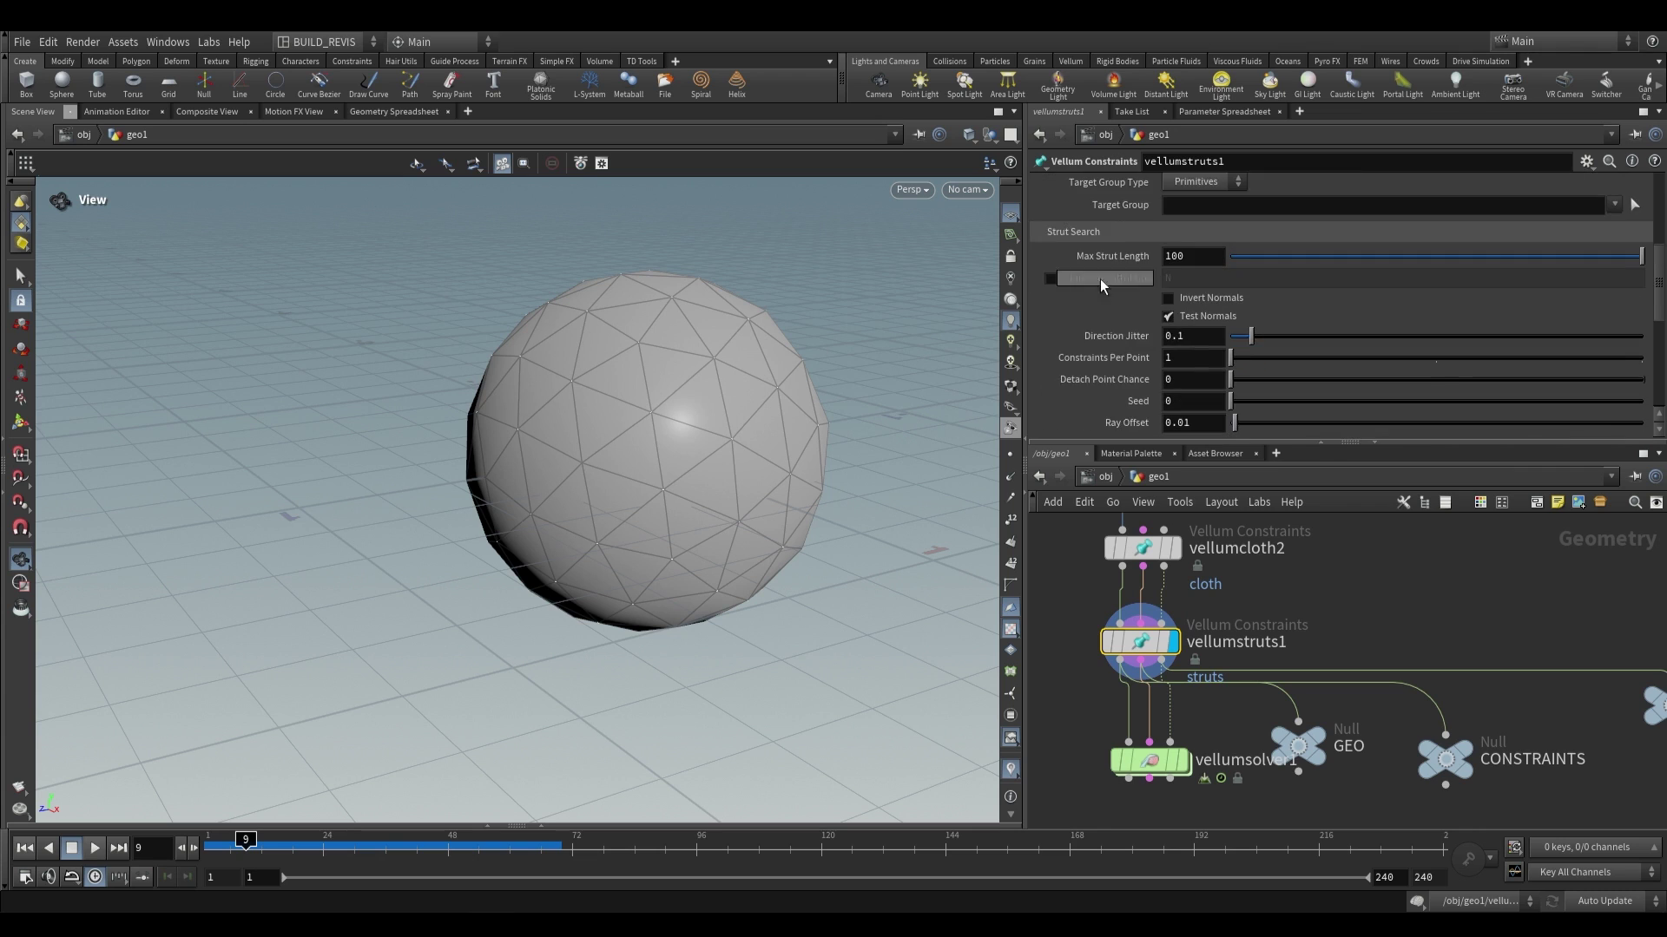
scroll(1164, 378, down, 5)
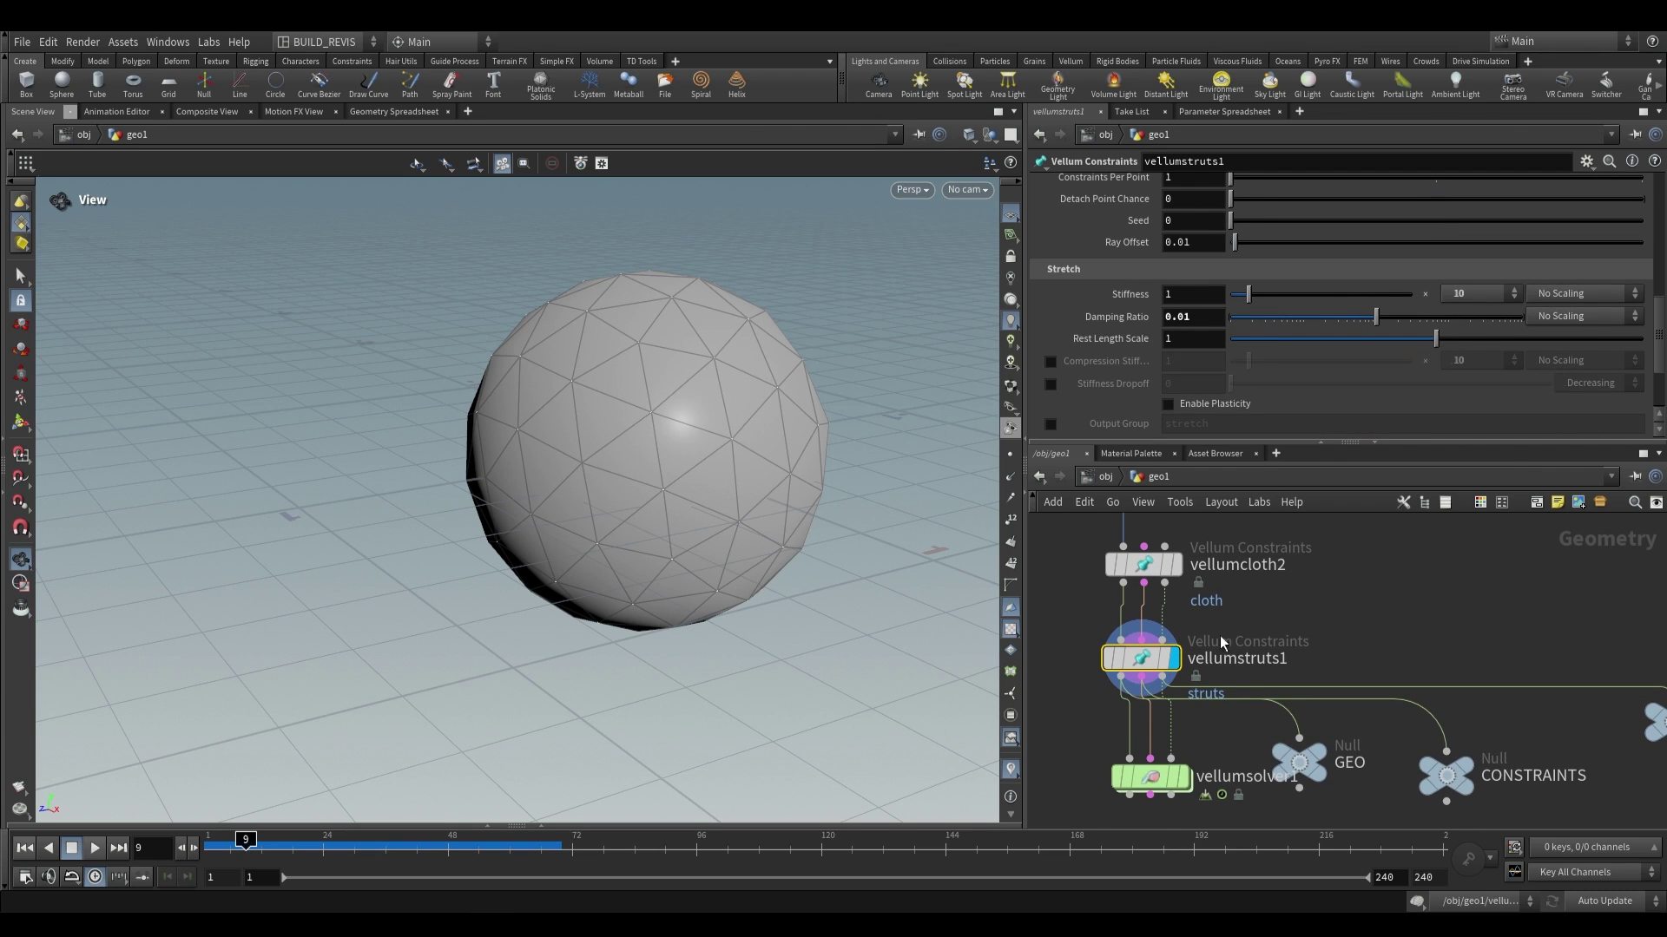
key(Up)
scroll(1084, 318, down, 3)
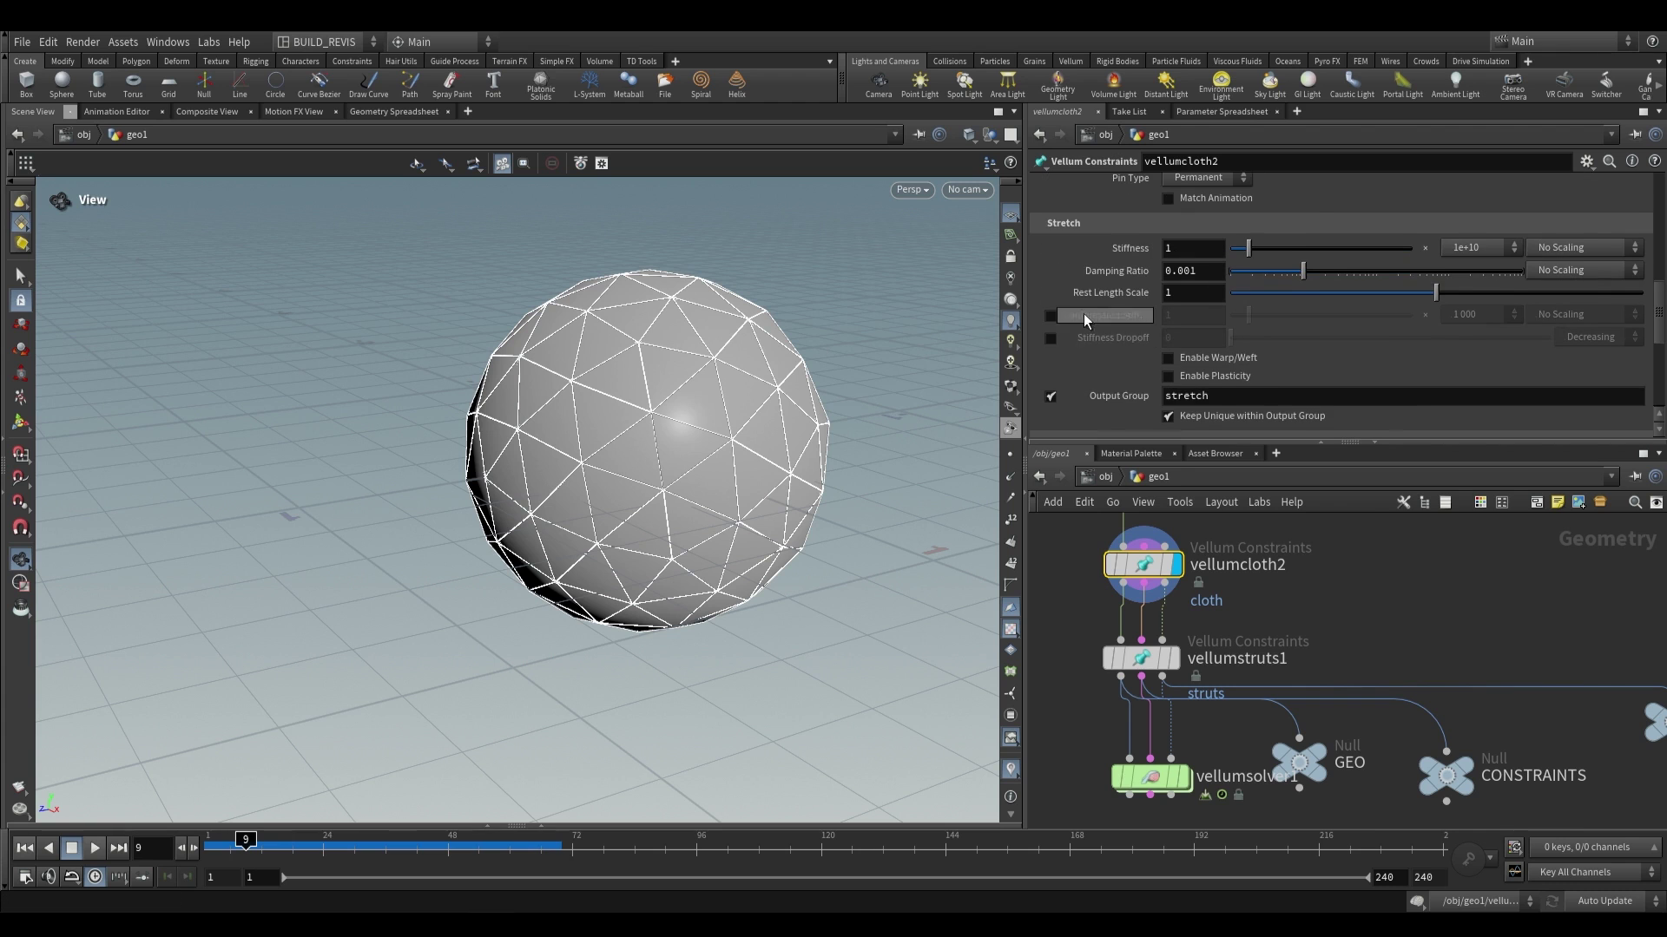
click(1176, 662)
scroll(1119, 295, down, 5)
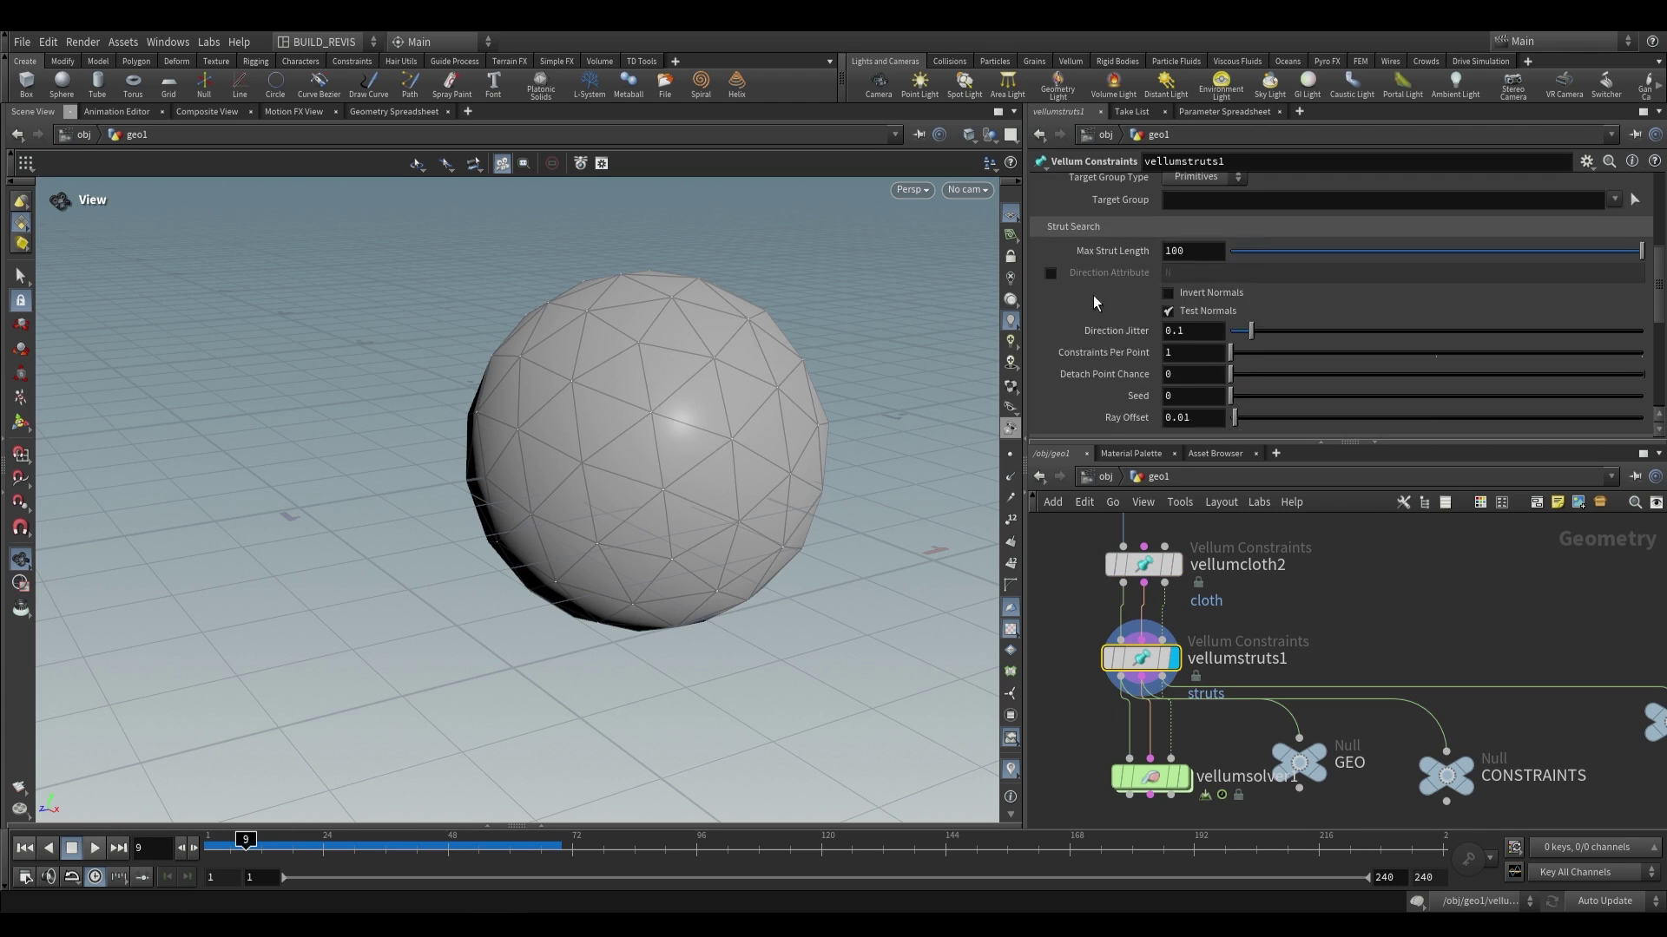
Display the strut constraint wireframe on CONSTRAINTS, reposition the nulls, and play
middle_drag(1482, 711, 1409, 625)
click(1397, 715)
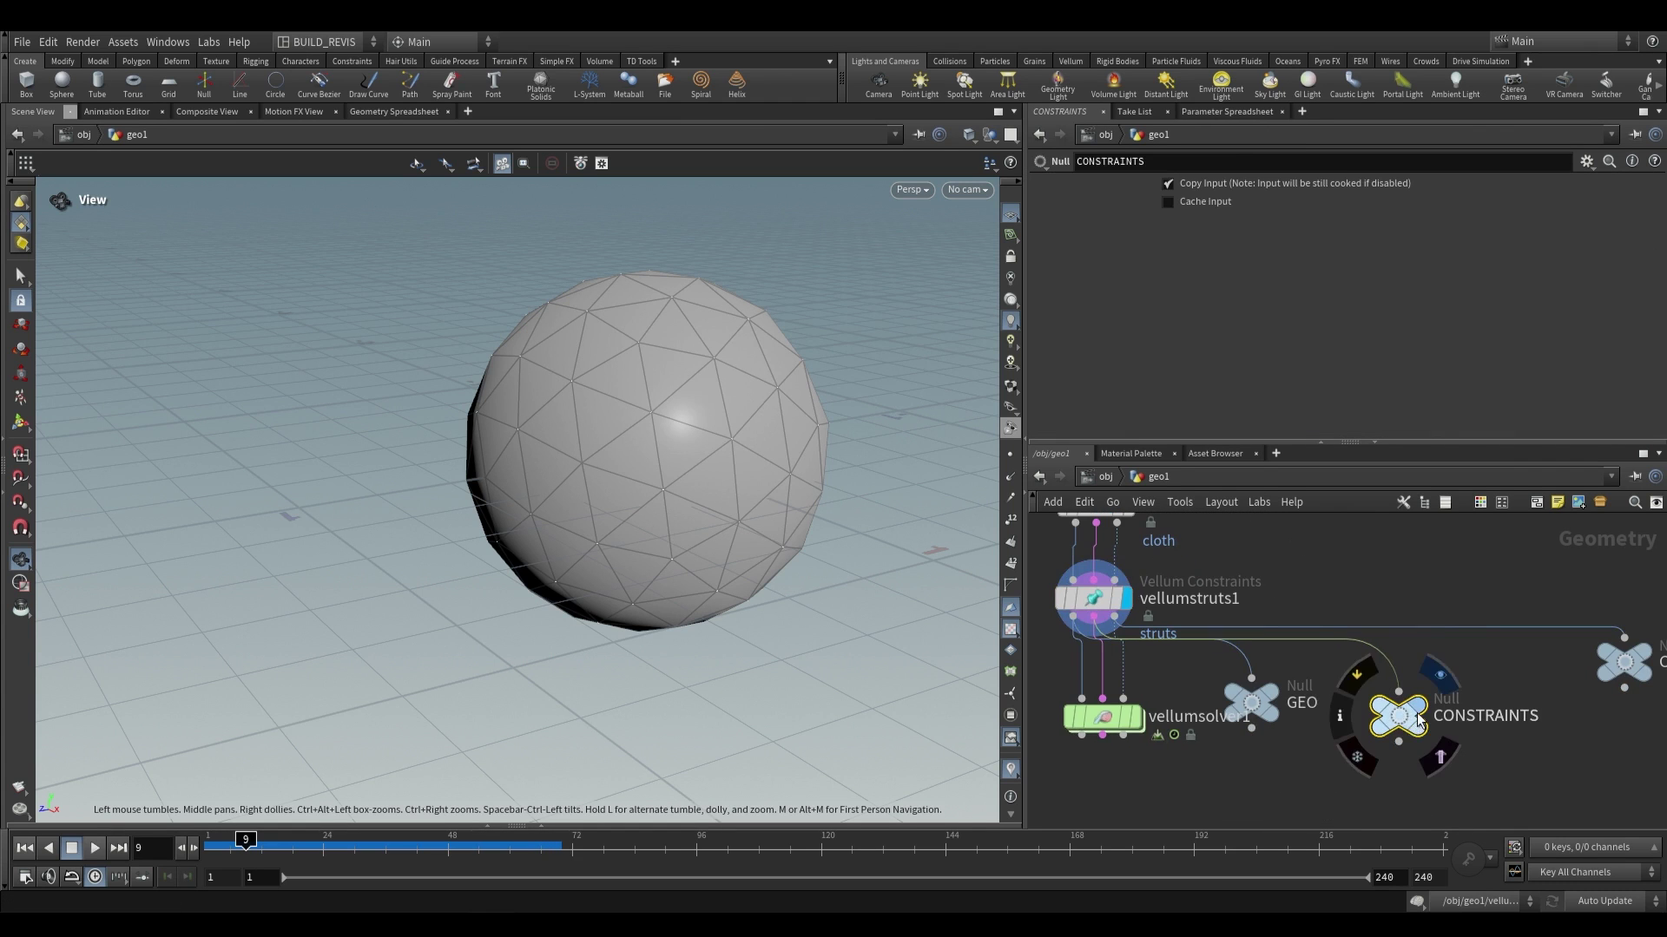
click(1422, 715)
click(1132, 717)
scroll(1215, 660, down, 2)
drag(1351, 643, 1328, 742)
click(1328, 742)
drag(659, 712, 454, 786)
key(Up)
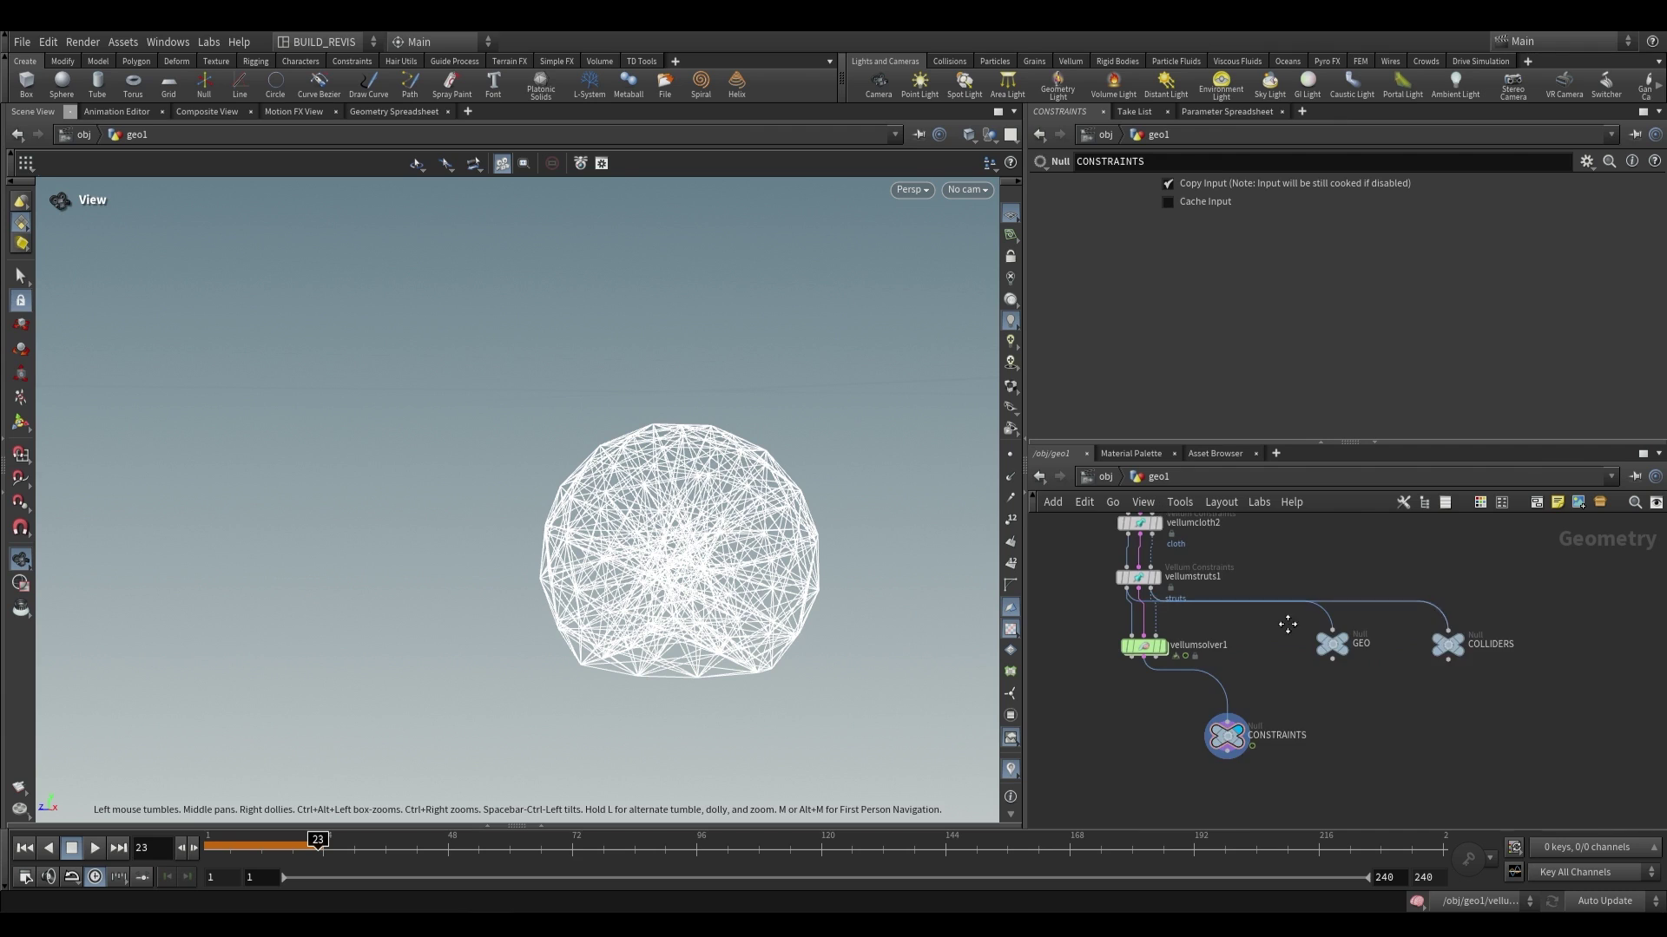
middle_drag(1287, 624, 1243, 667)
drag(1343, 732, 1332, 758)
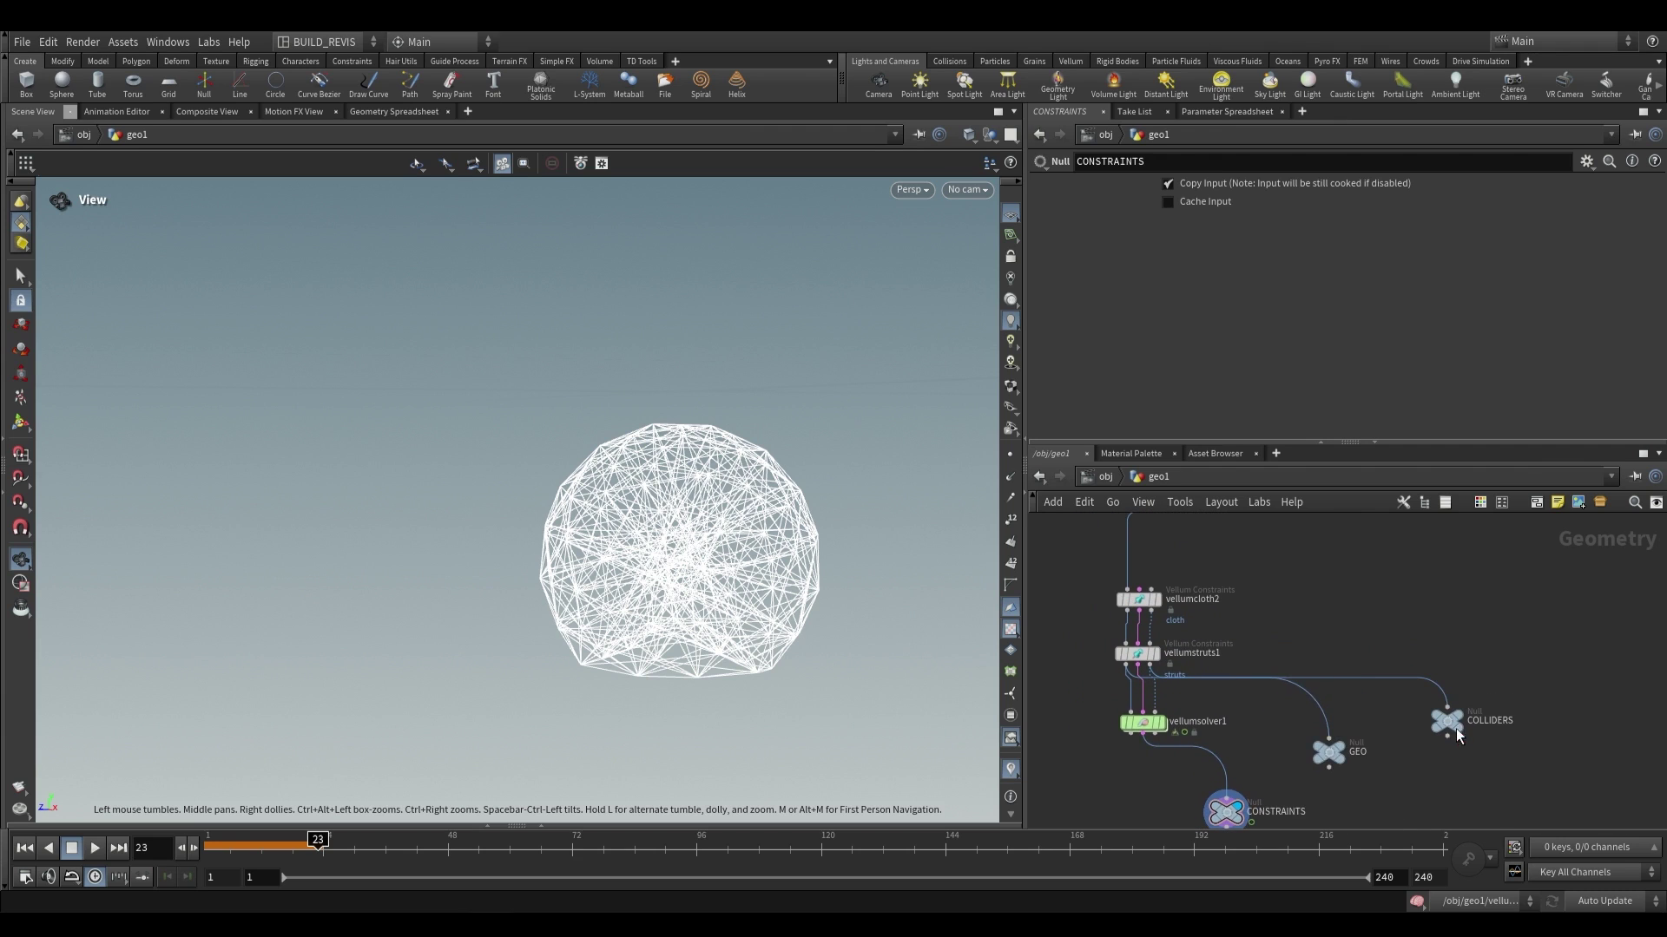
Add a Vellum Configure Balloon setup with vellumcloth3 and vellumpressure1
middle_drag(1517, 643, 1361, 616)
key(Tab)
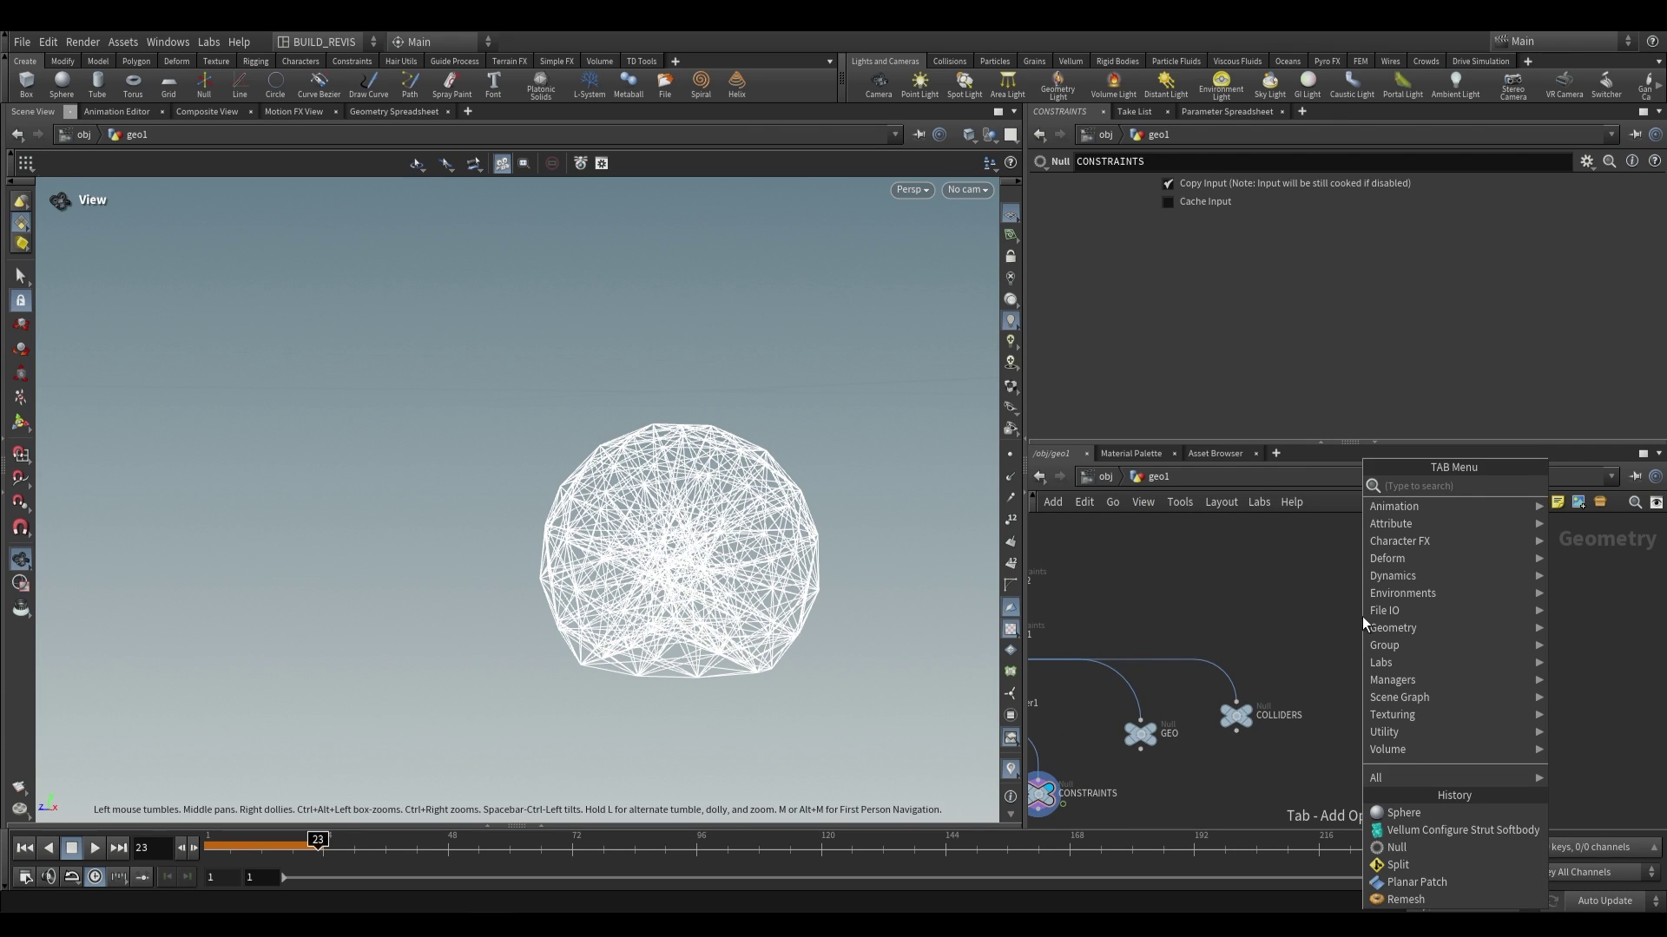
text(vellum b)
key(Down)
key(Return)
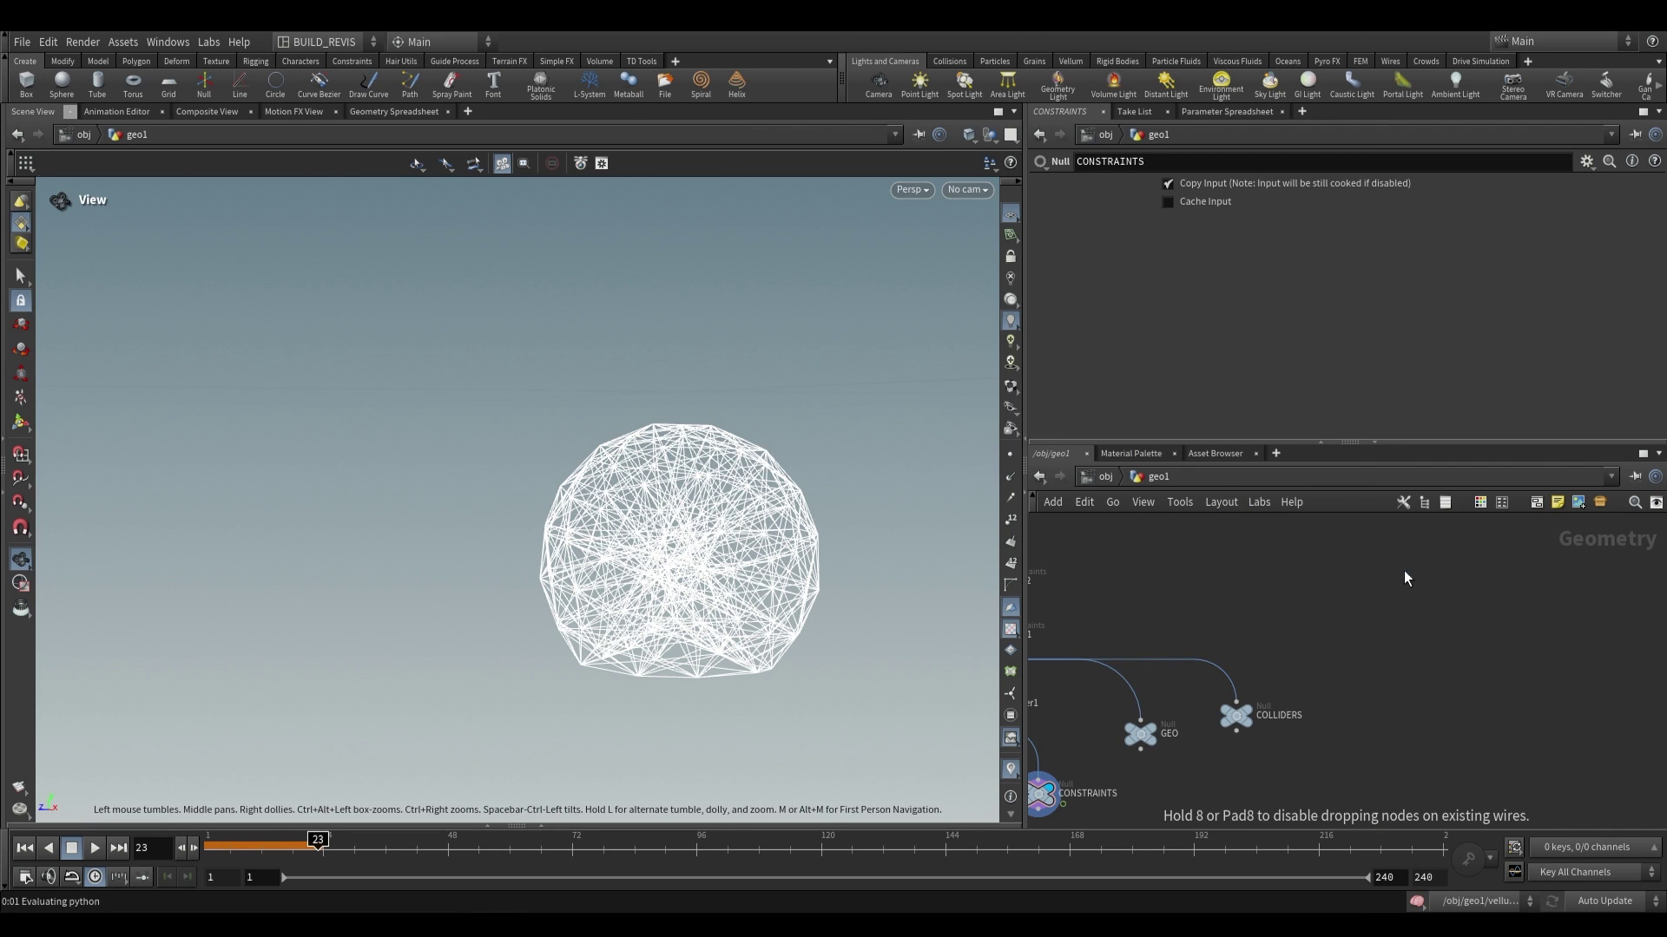
click(1232, 612)
click(1247, 655)
scroll(1158, 727, down, 3)
Move the GEO, CONSTRAINTS and COLLIDERS nulls under vellumpressure1 and wire them to its outputs
middle_drag(1158, 727, 1346, 648)
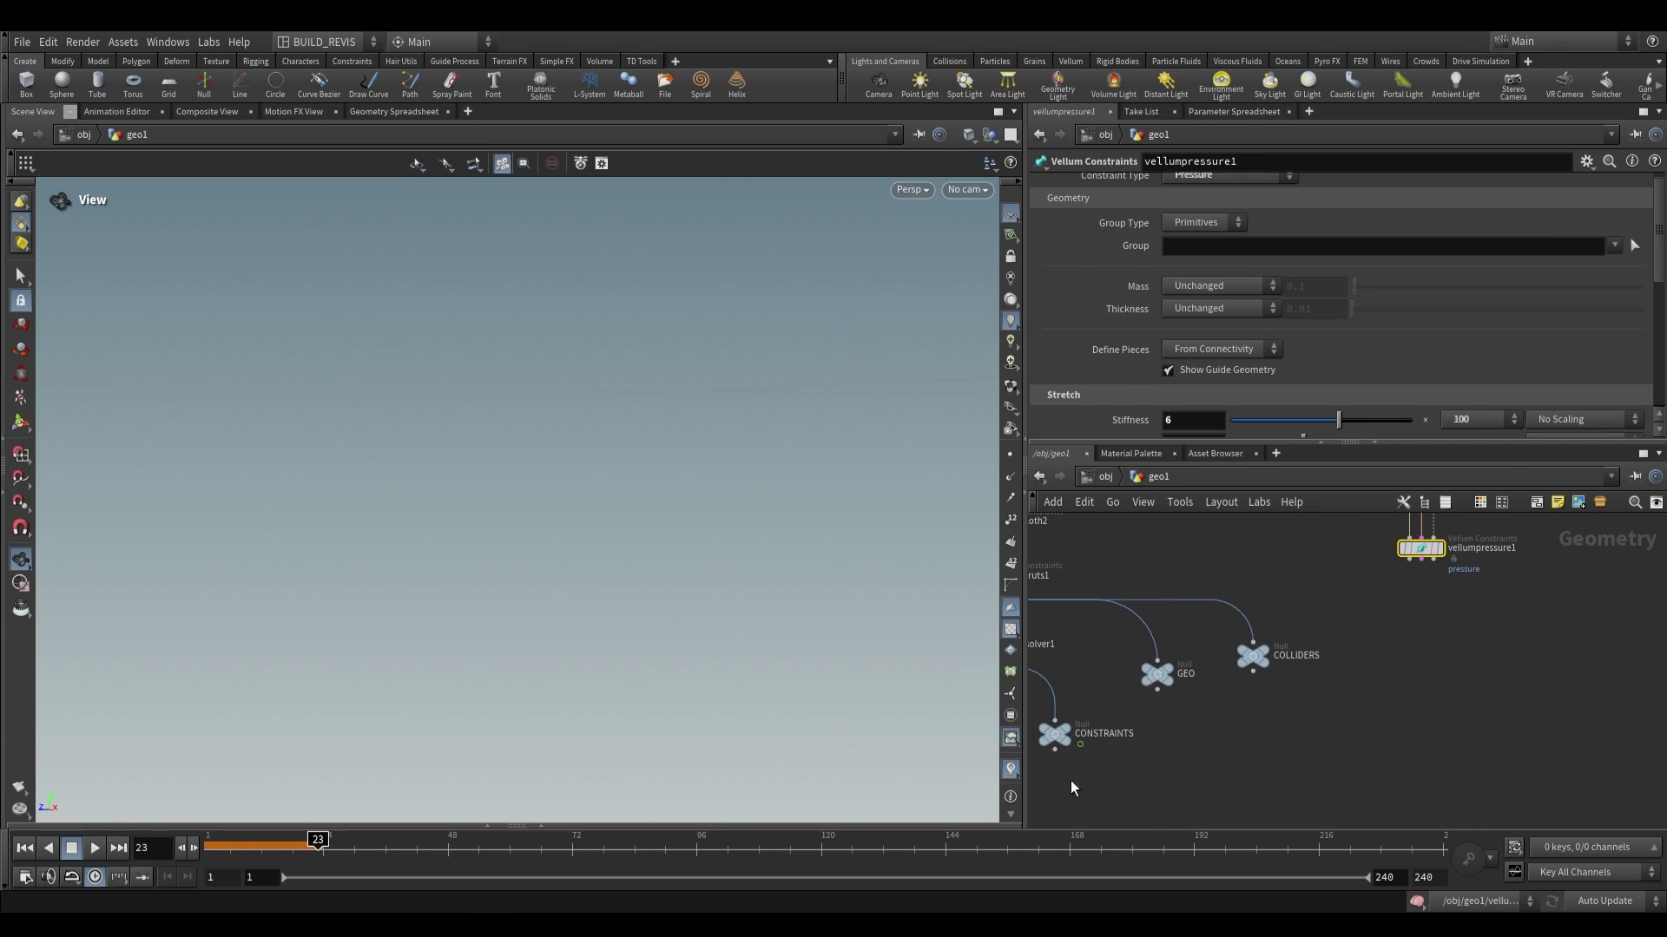
drag(1273, 640, 1273, 640)
drag(1157, 674, 1533, 665)
middle_drag(1467, 624, 1288, 622)
drag(1236, 568, 1246, 721)
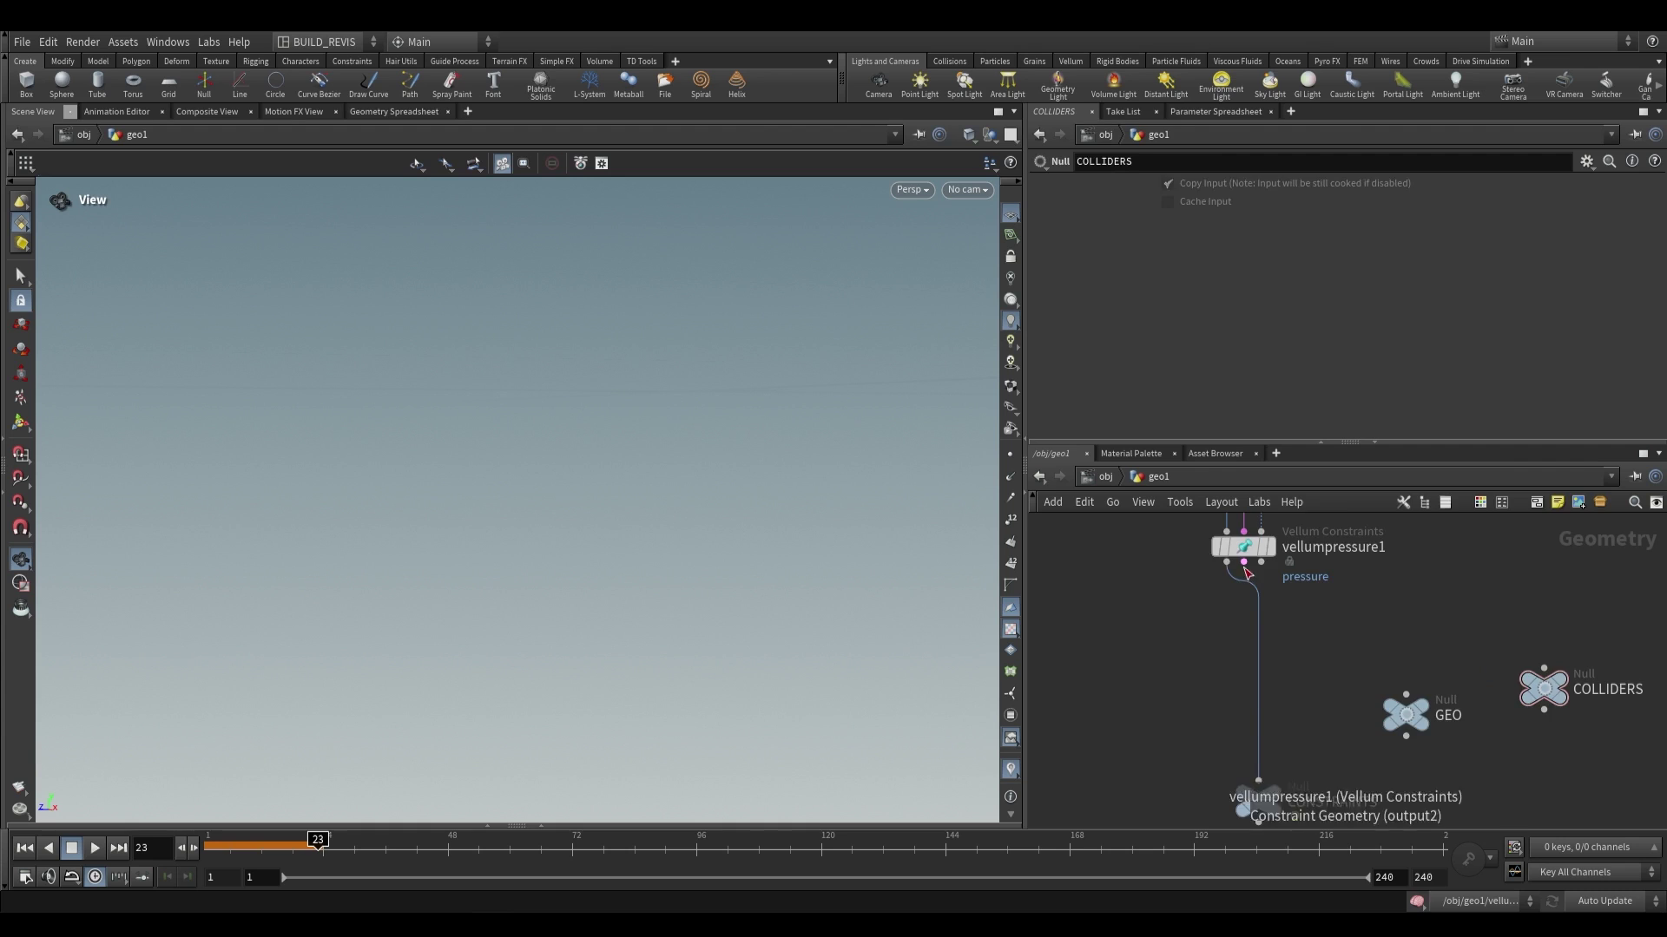
Add sphere2 above the balloon chain and connect GEO into vellumsolver1
click(1229, 569)
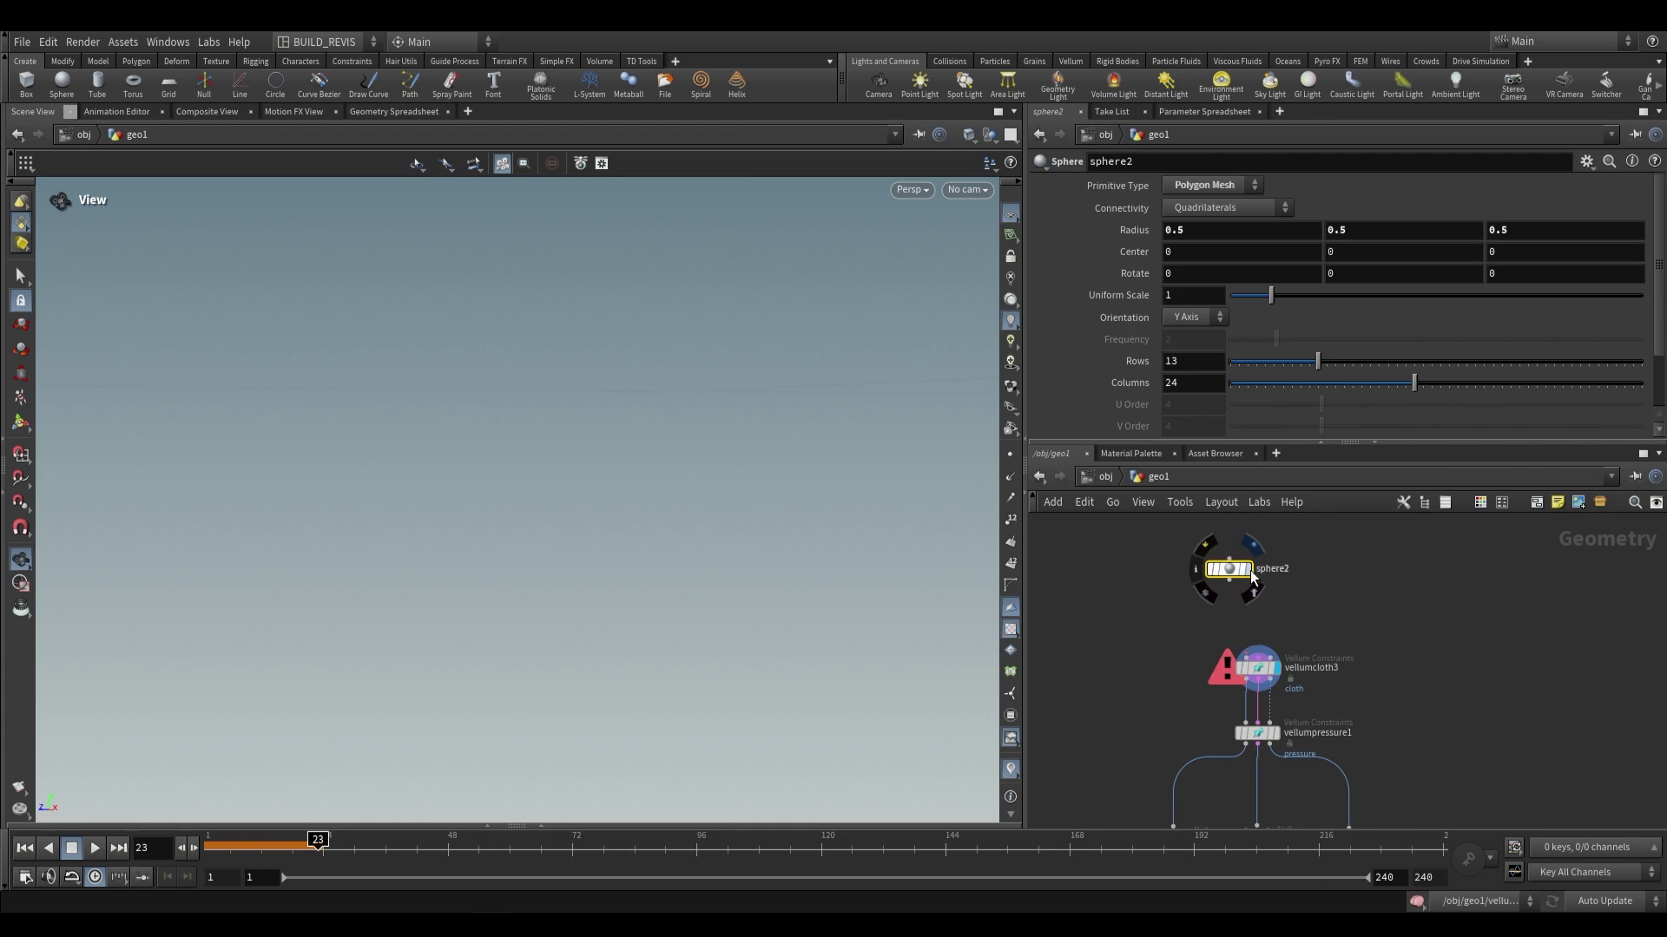
click(1250, 570)
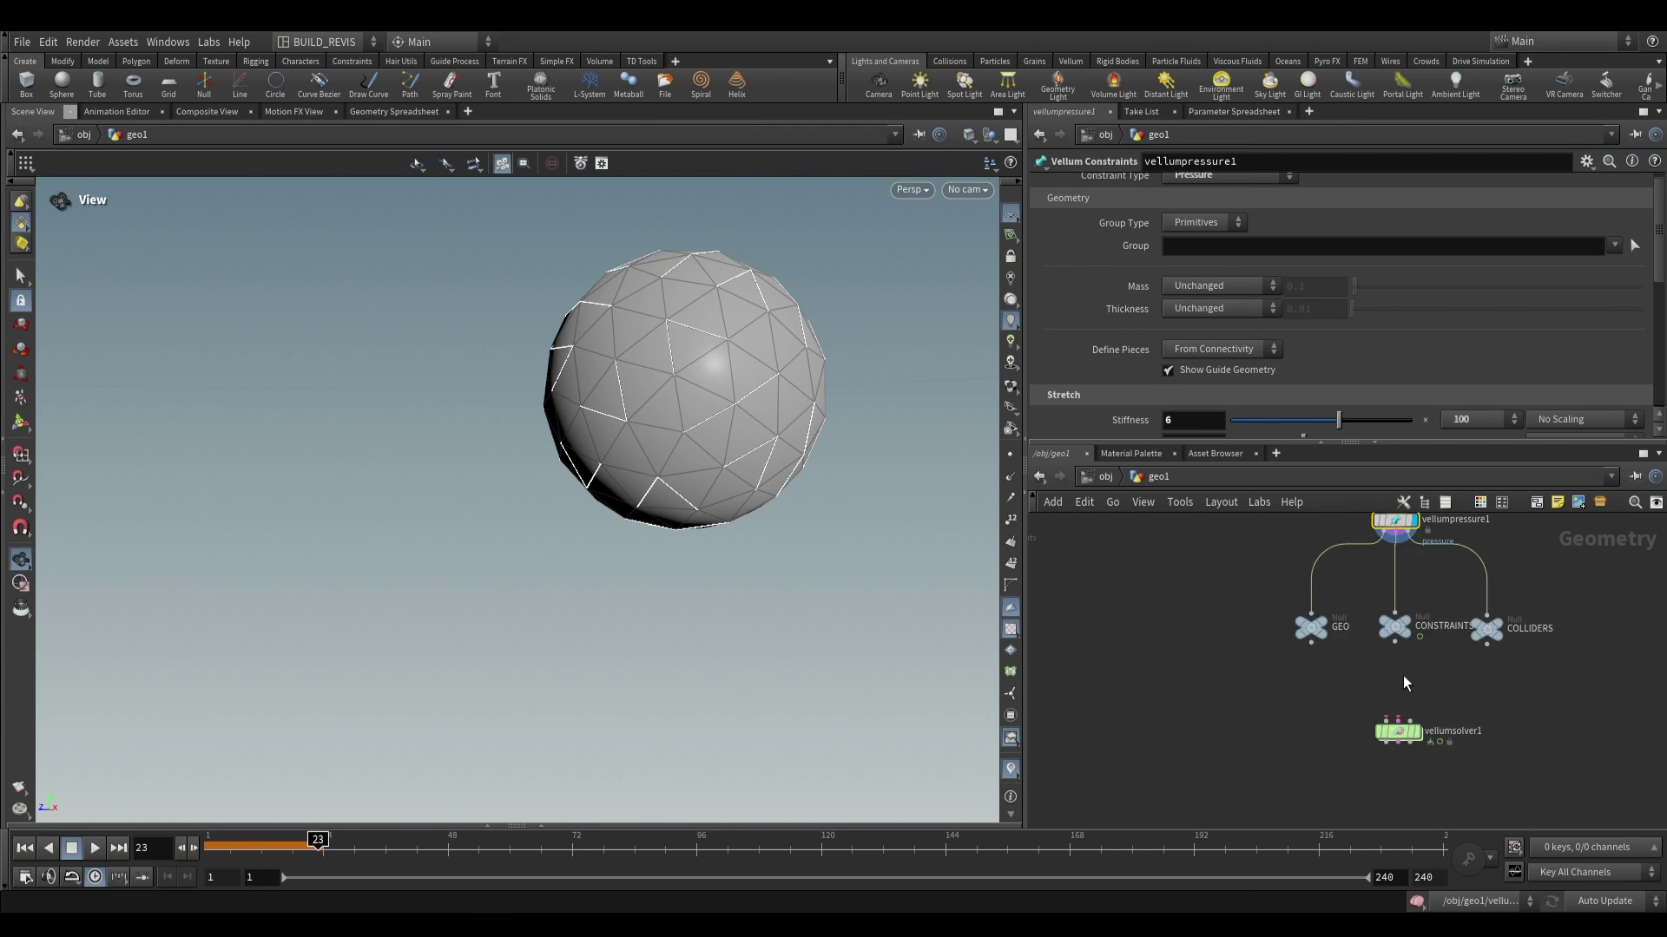
scroll(1190, 642, up, 2)
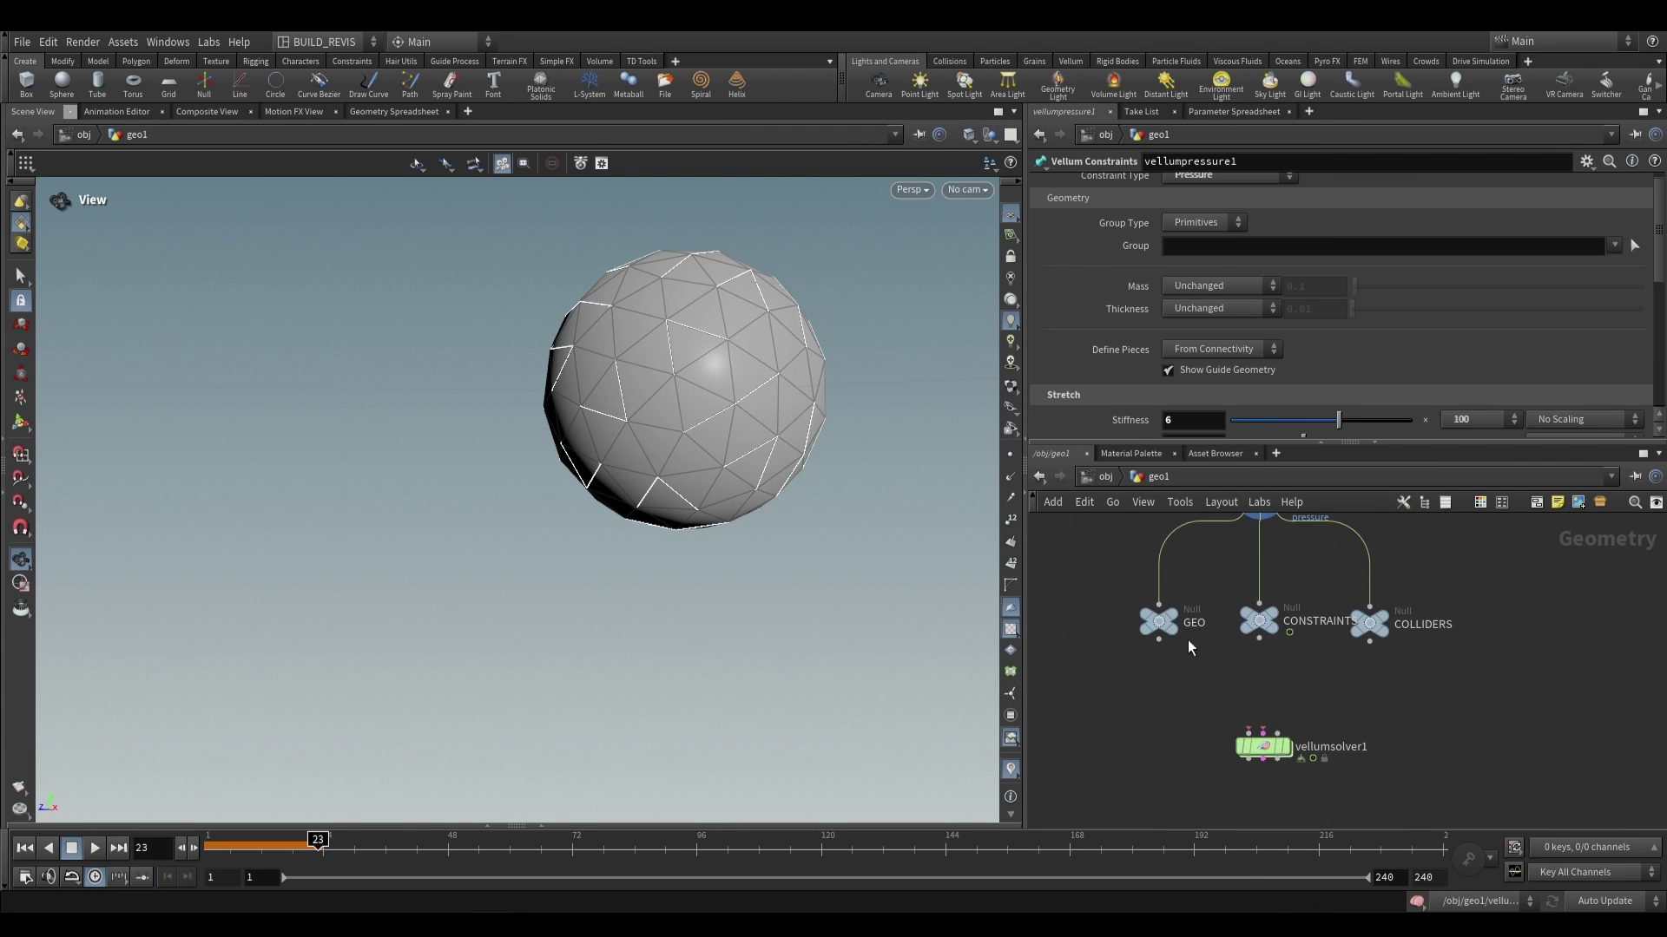
drag(1158, 644, 1248, 738)
Finish wiring the nulls into vellumsolver1 and play the balloon simulation, framing the whole chain
click(1260, 733)
key(Up)
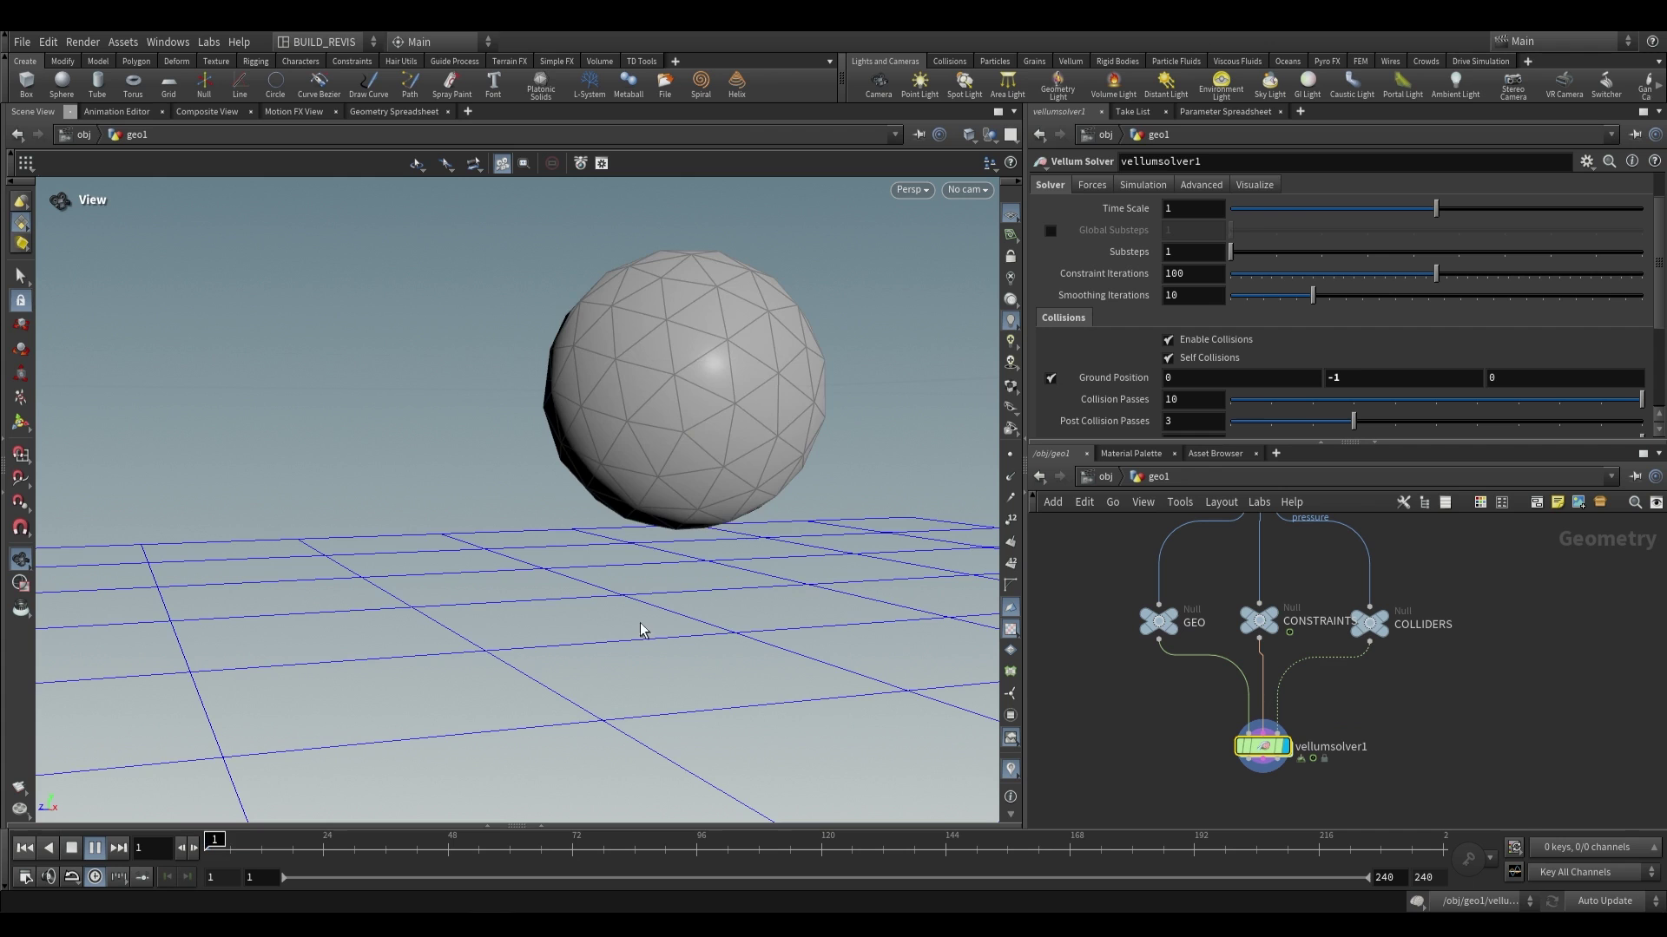
scroll(1133, 730, down, 2)
middle_drag(1133, 729, 1096, 612)
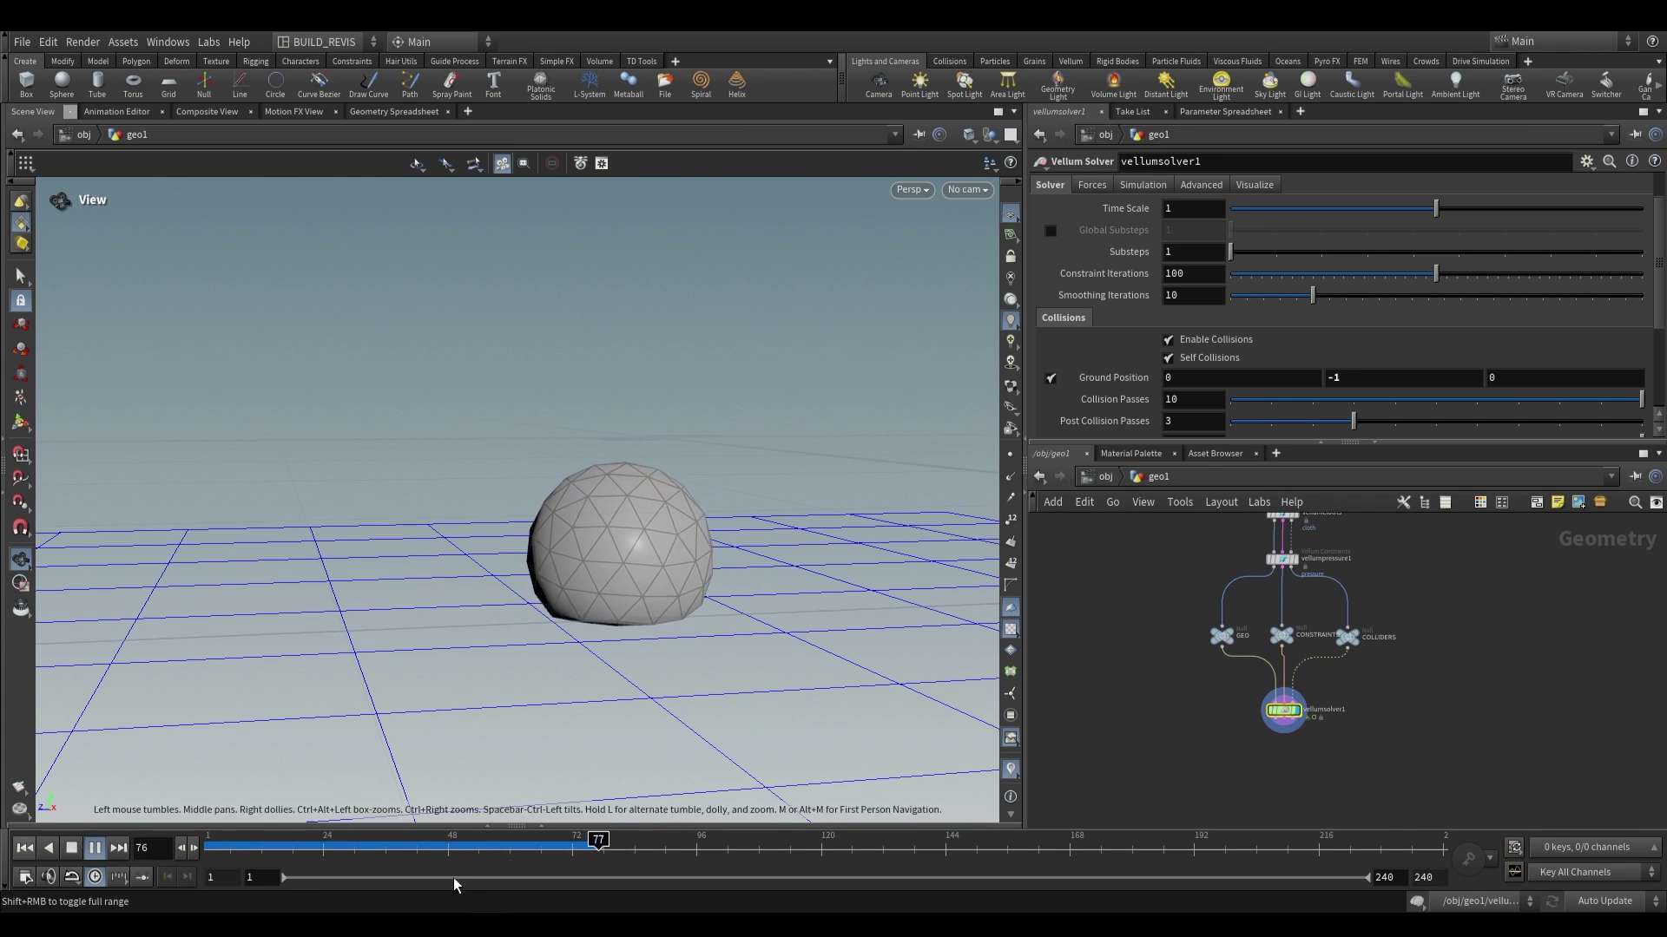
key(Down)
drag(677, 599, 745, 594)
Display the CONSTRAINTS null's wireframe, then the solver's simulated sphere
click(1281, 636)
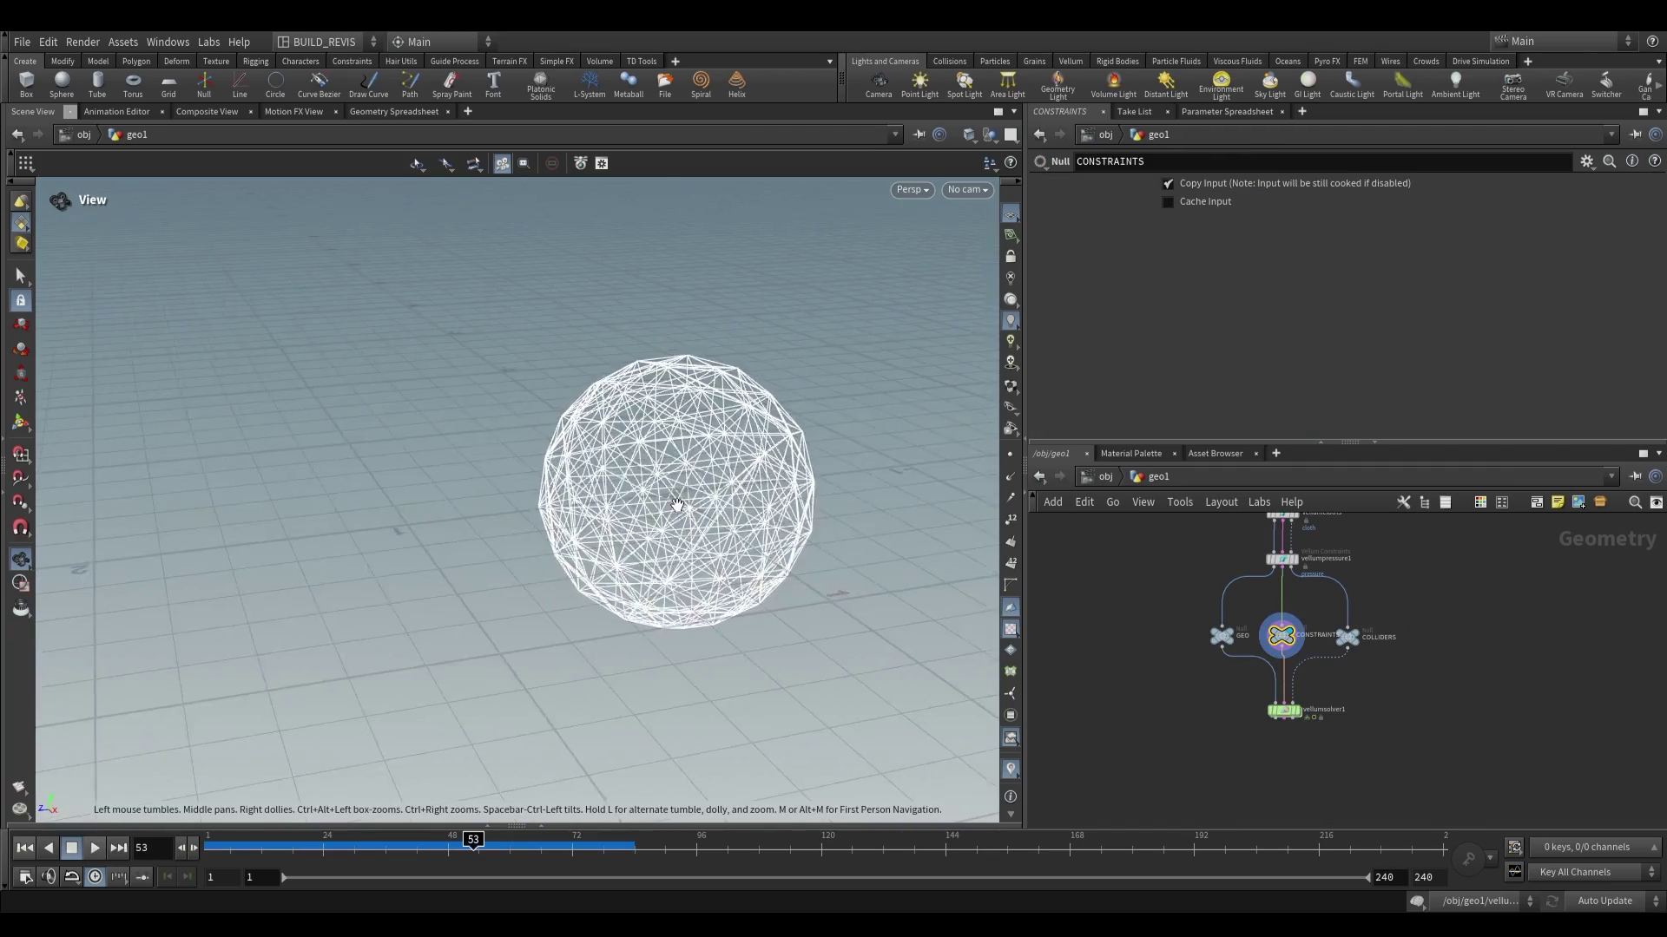
scroll(685, 483, up, 5)
drag(686, 484, 621, 480)
scroll(628, 480, down, 5)
click(1283, 710)
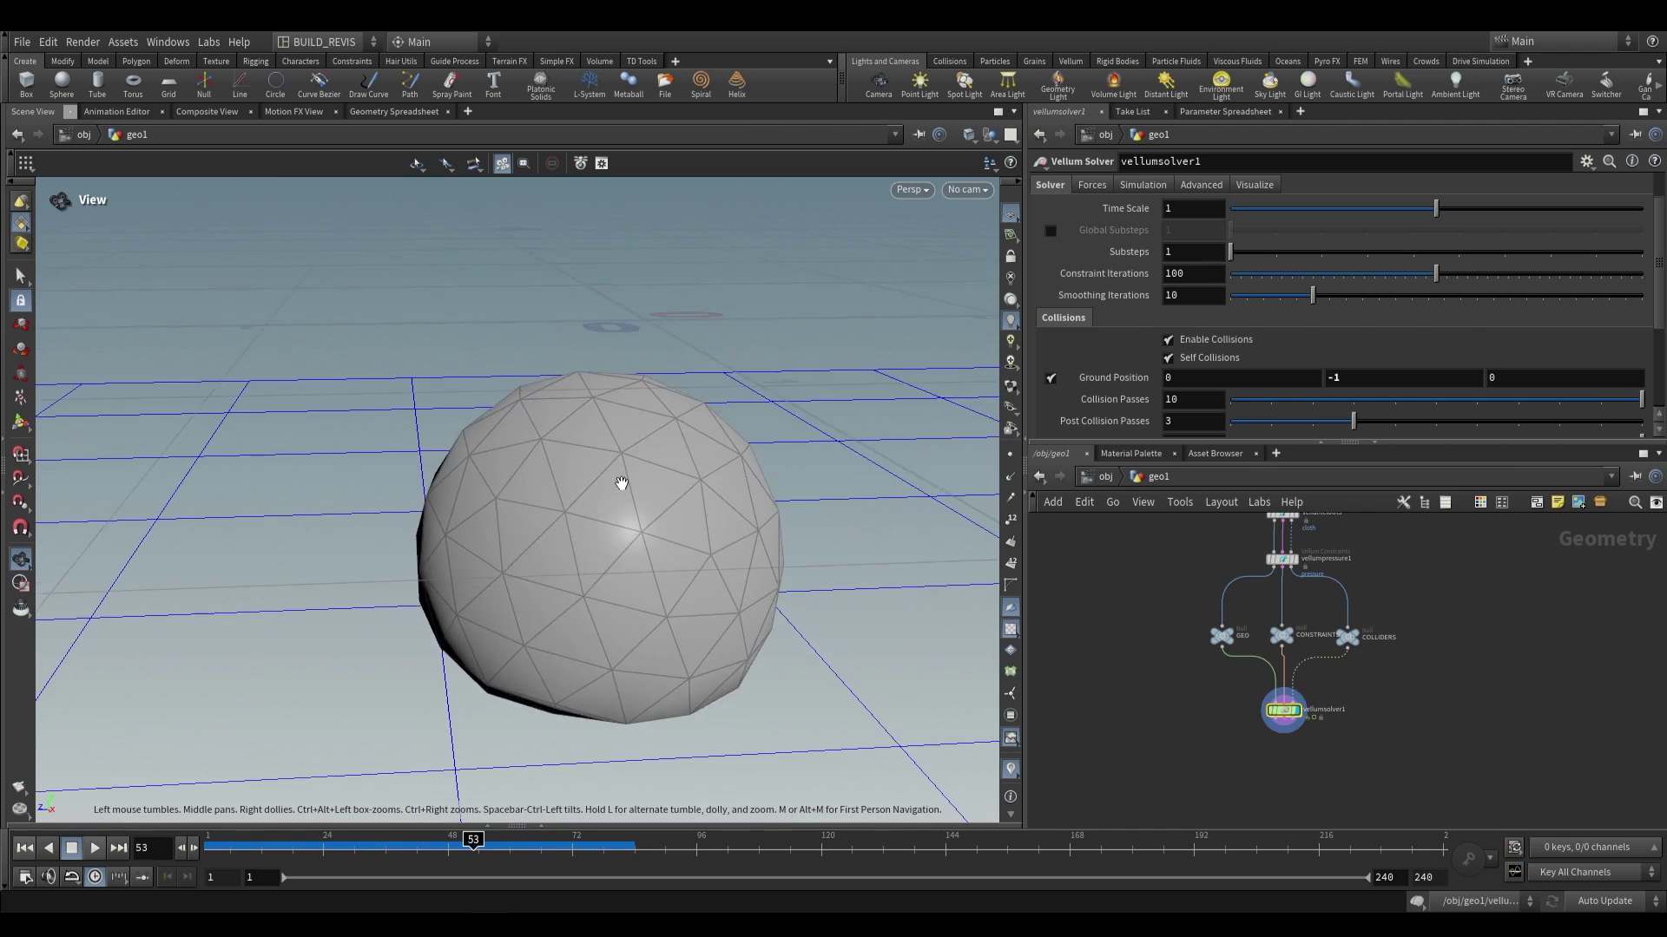
scroll(1283, 607, up, 3)
Select vellumpressure1 and show CONSTRAINTS info: 92 points, 541 primitives, bend and stretch groups
click(1258, 662)
mouse_move(638, 408)
mouse_down()
mouse_move(662, 458)
mouse_move(635, 386)
mouse_up()
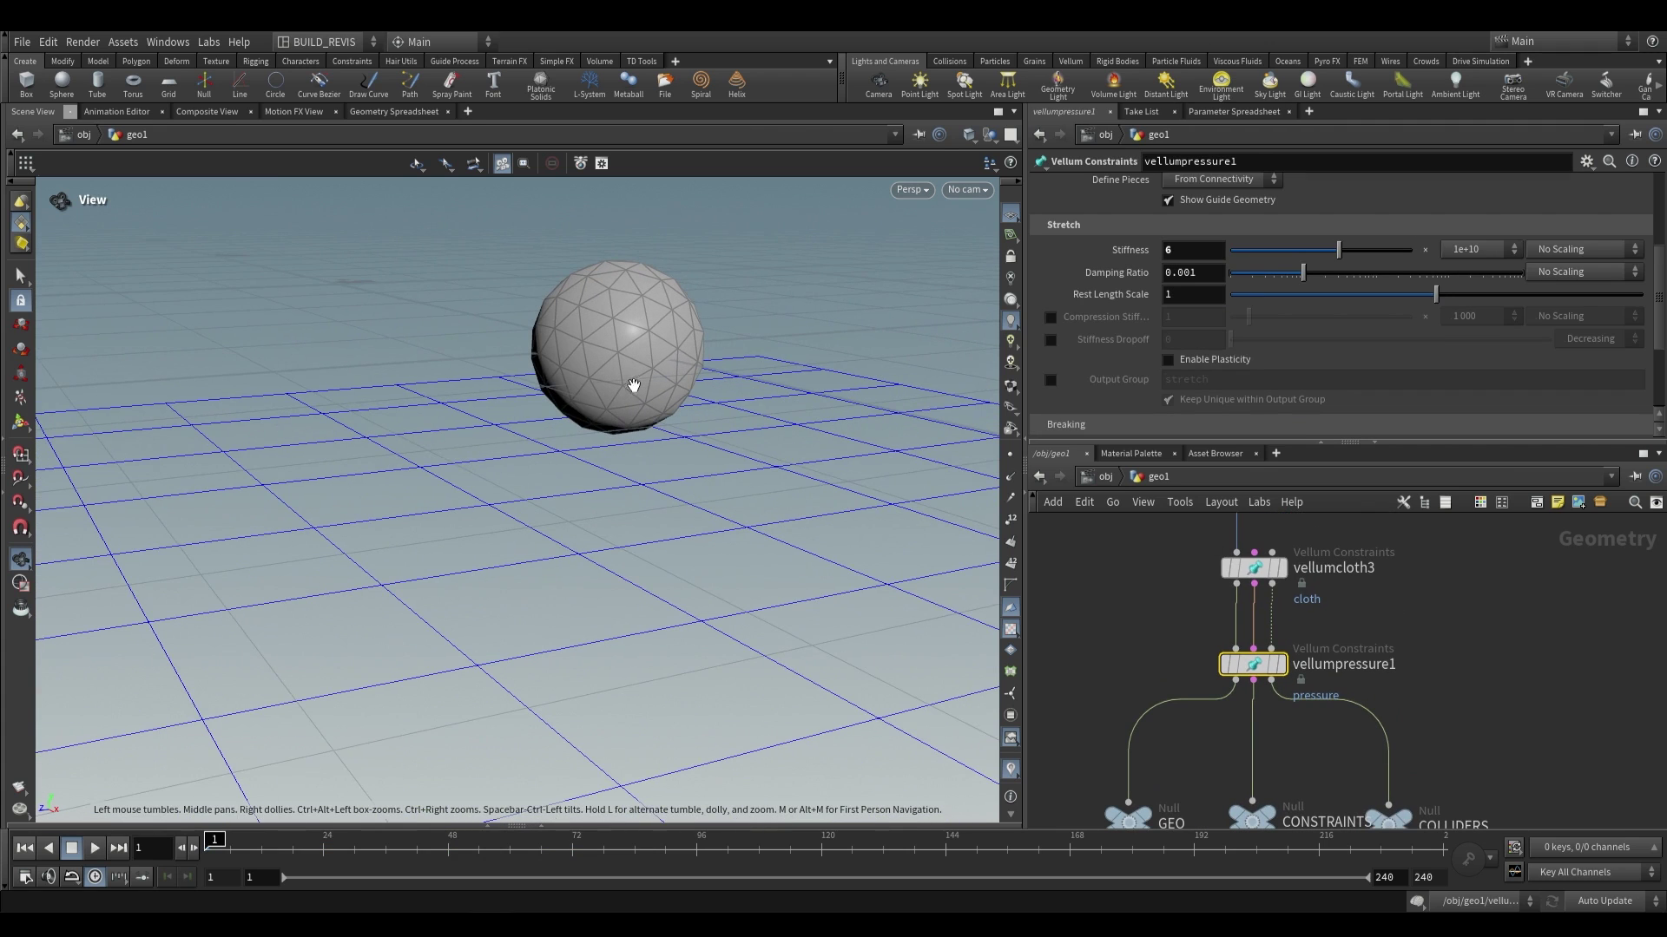
scroll(1354, 677, down, 5)
middle_click(1258, 599)
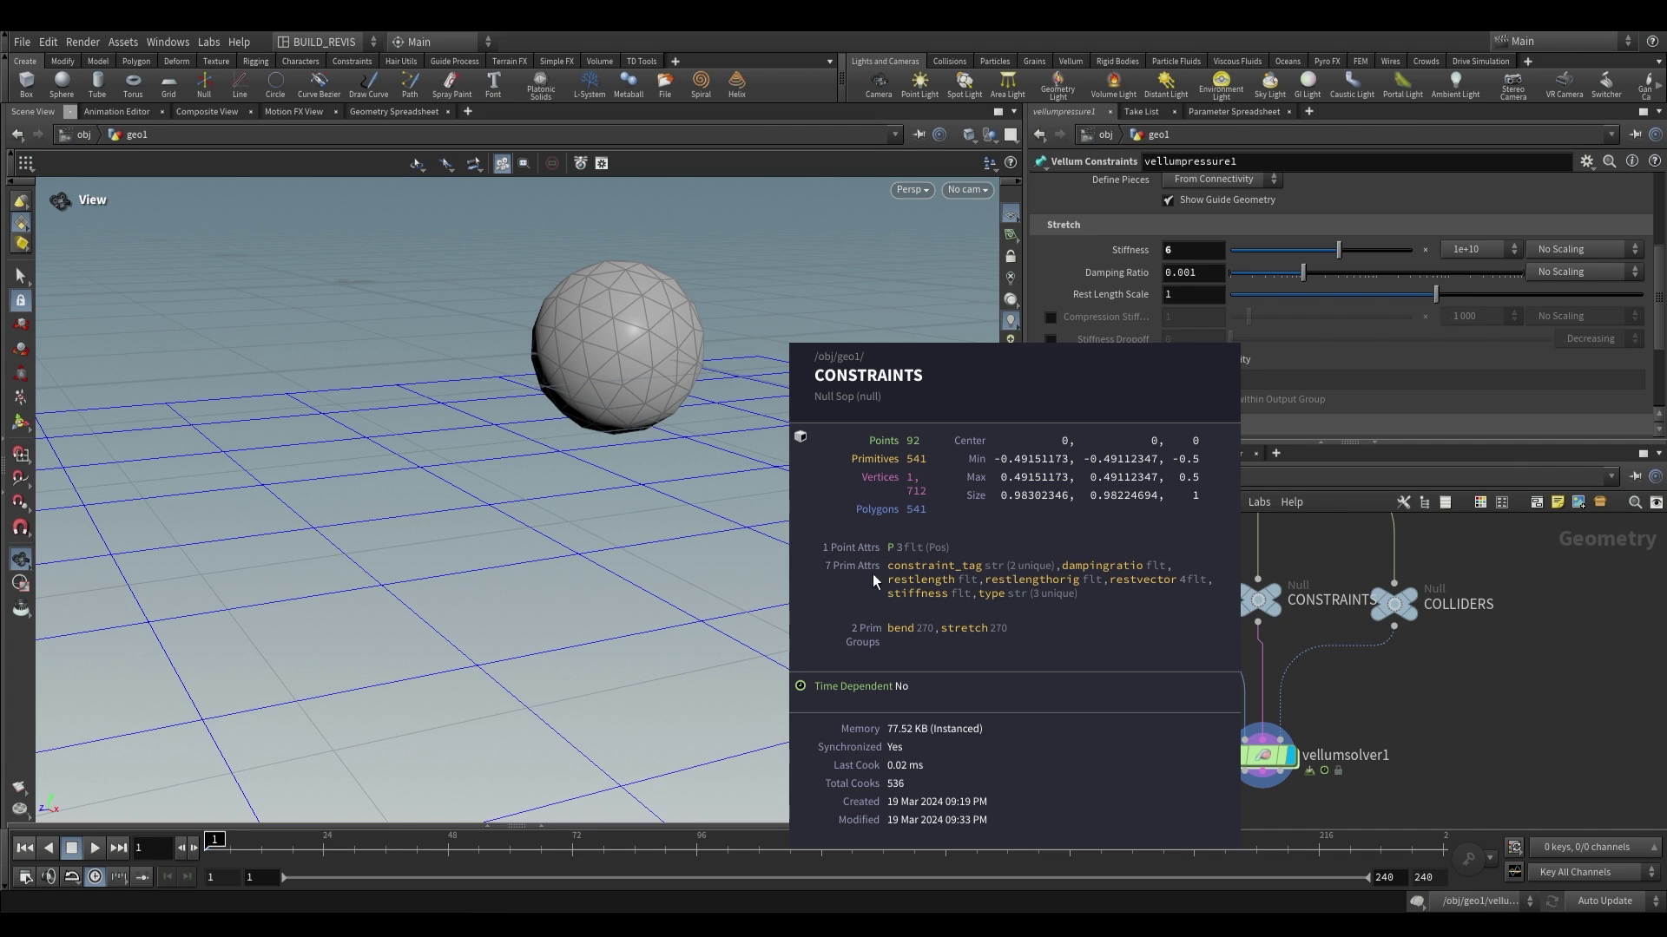
Show vellumpressure1's Constraint Geometry primitive attributes in the Geometry Spreadsheet
click(393, 112)
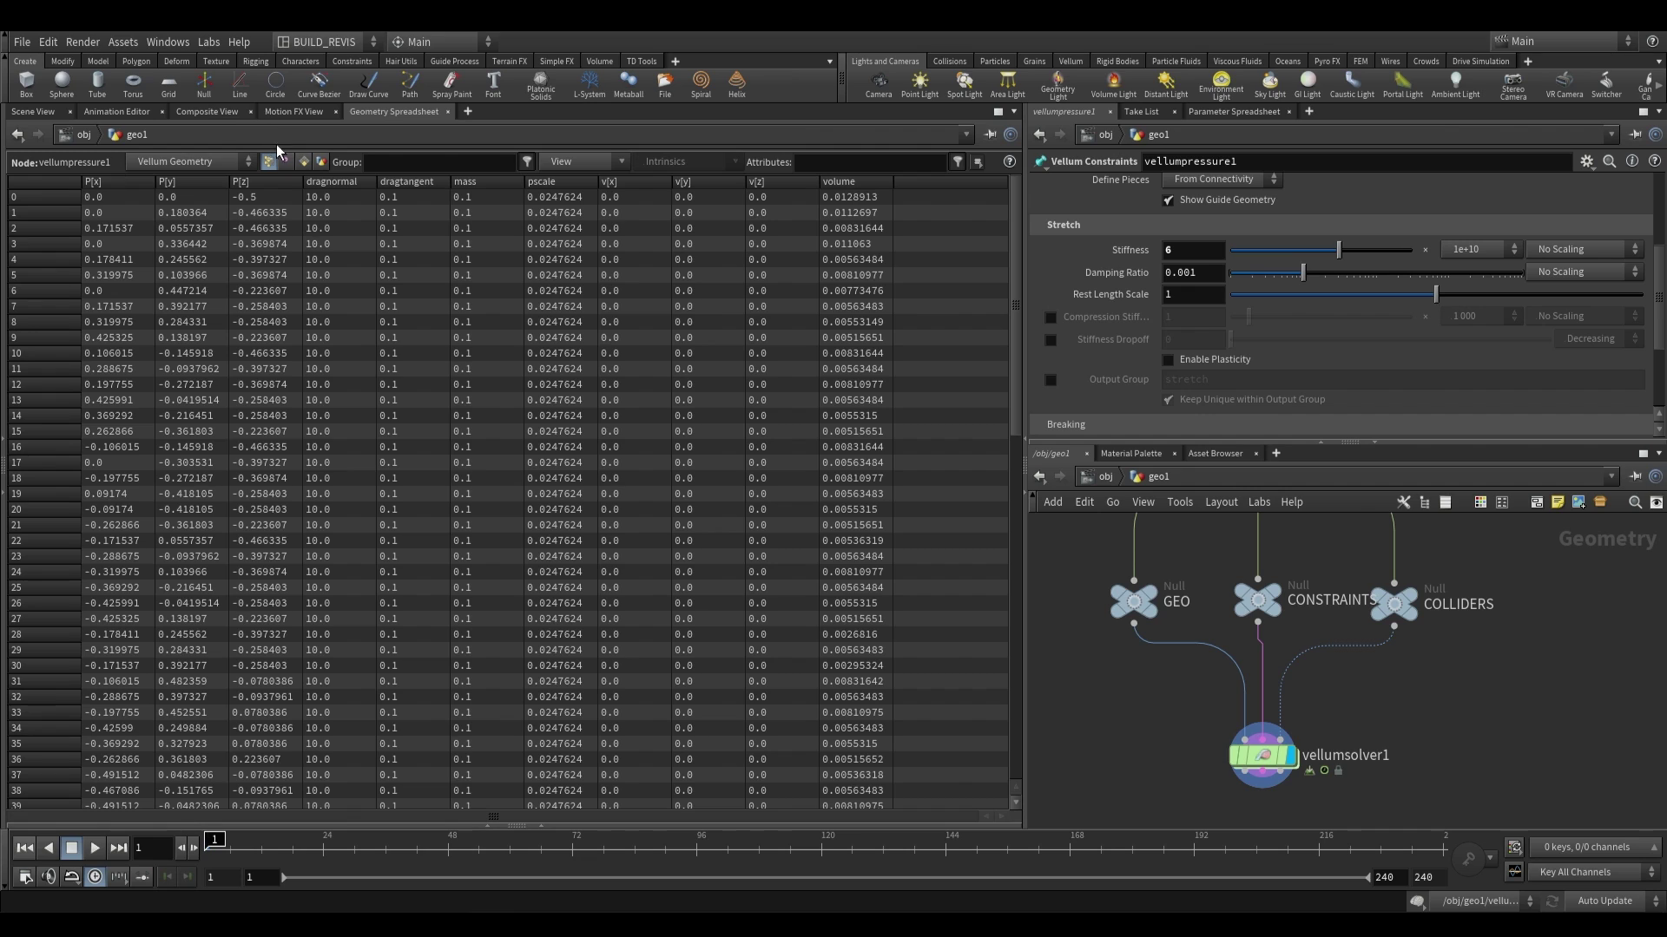
click(182, 163)
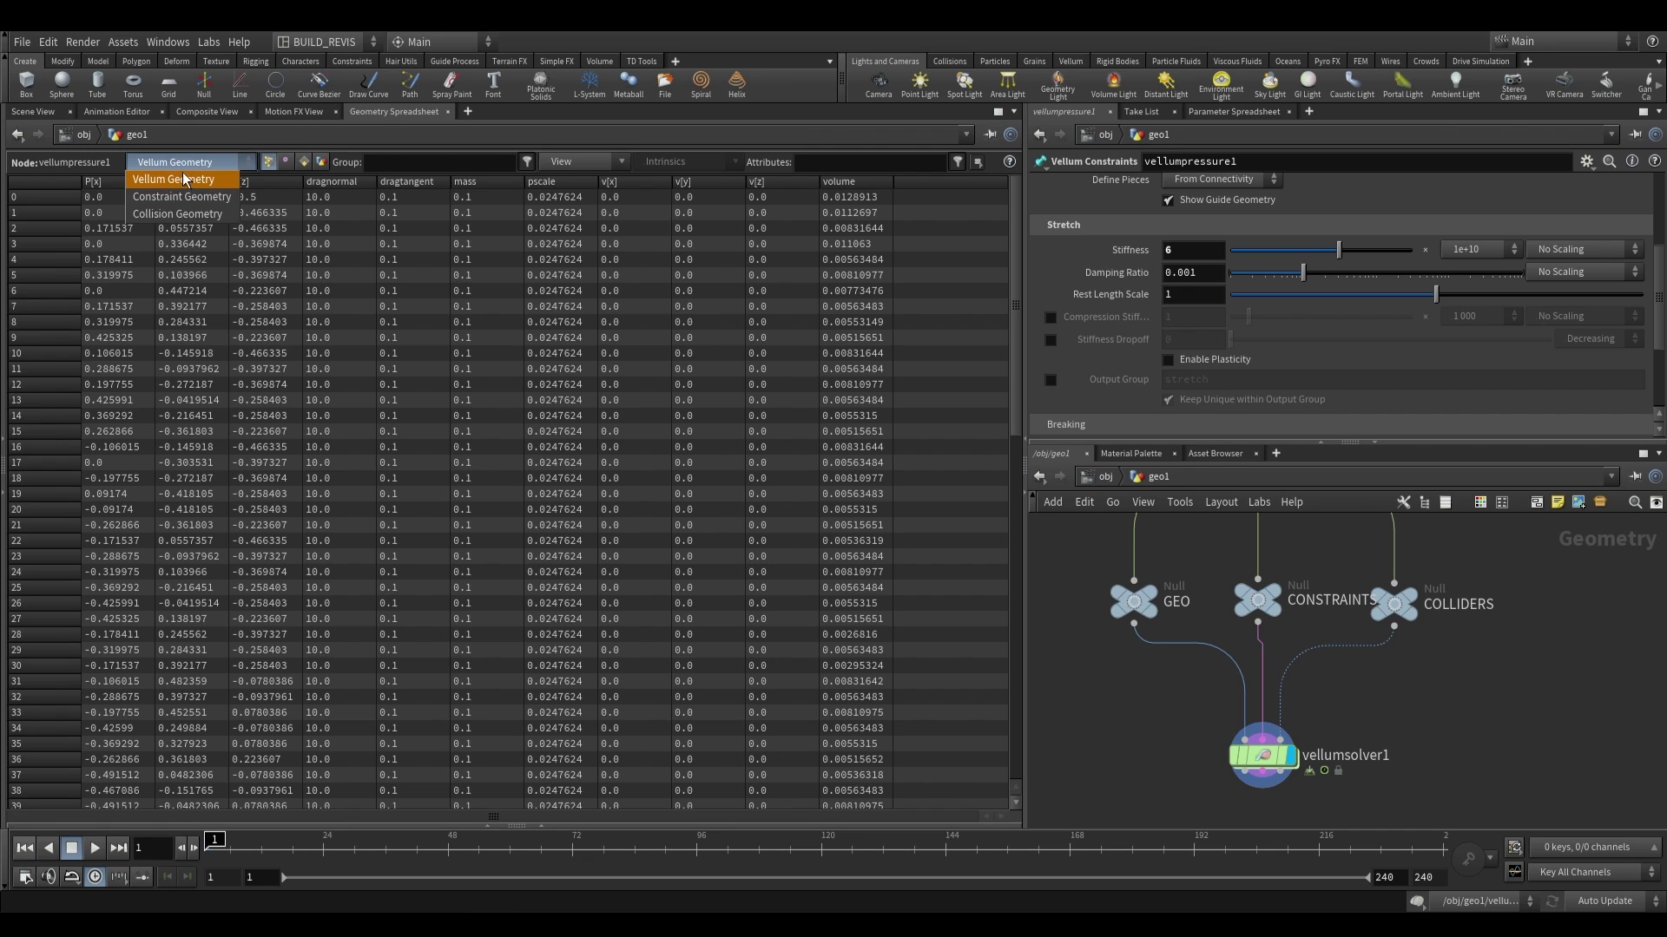
click(182, 200)
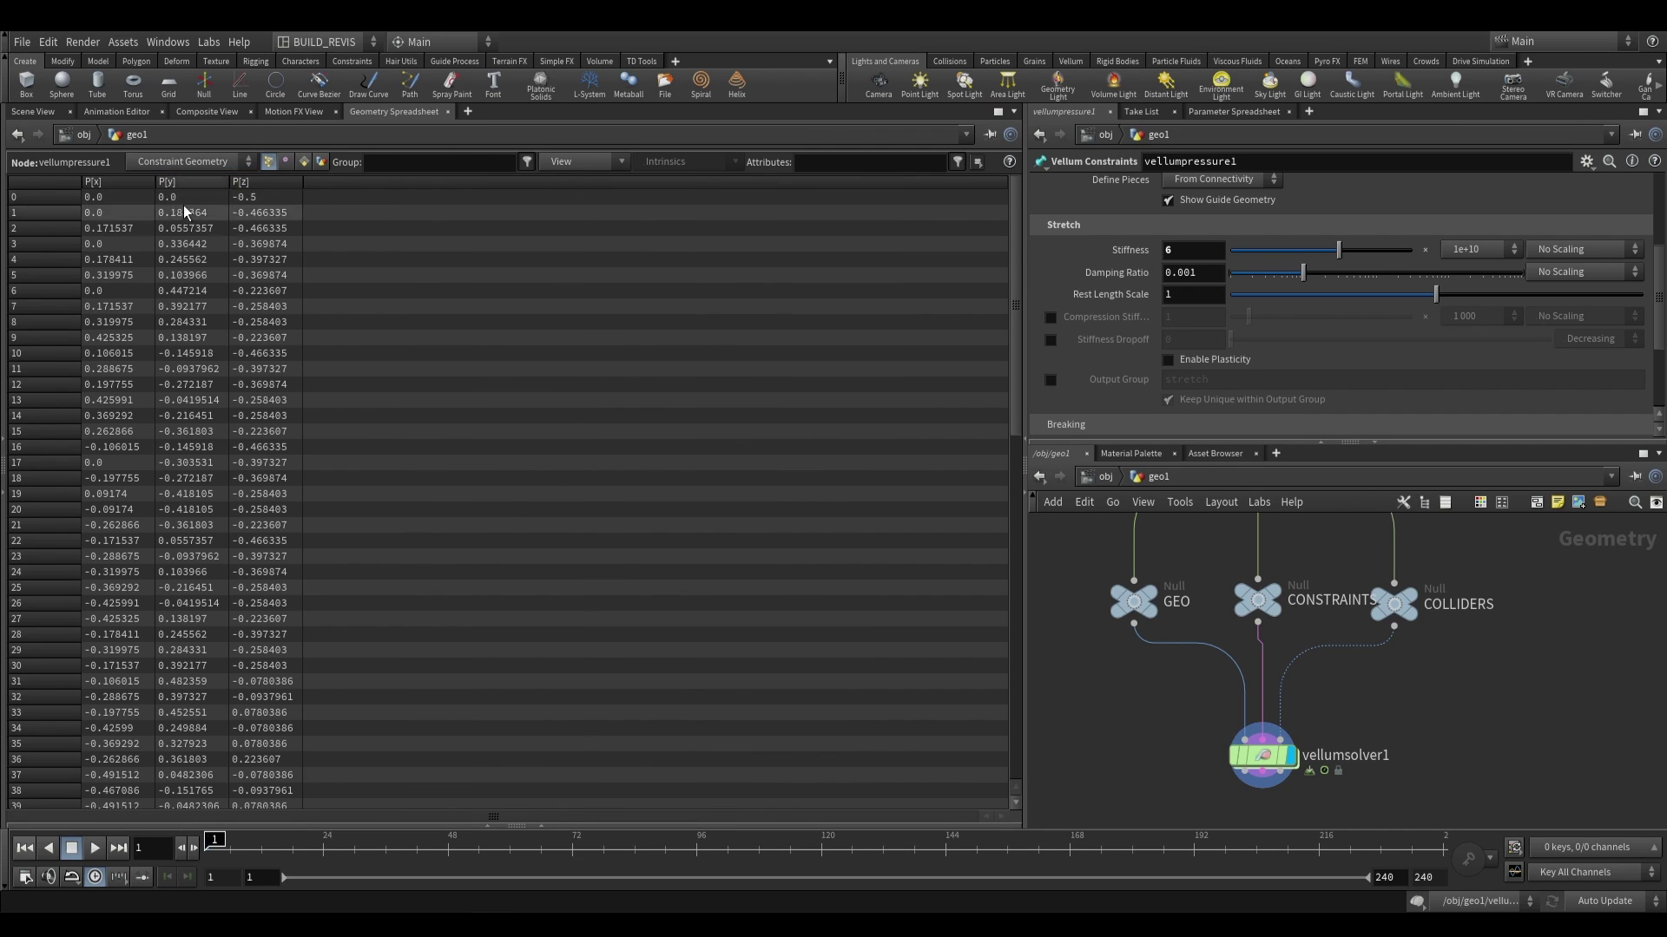
click(304, 162)
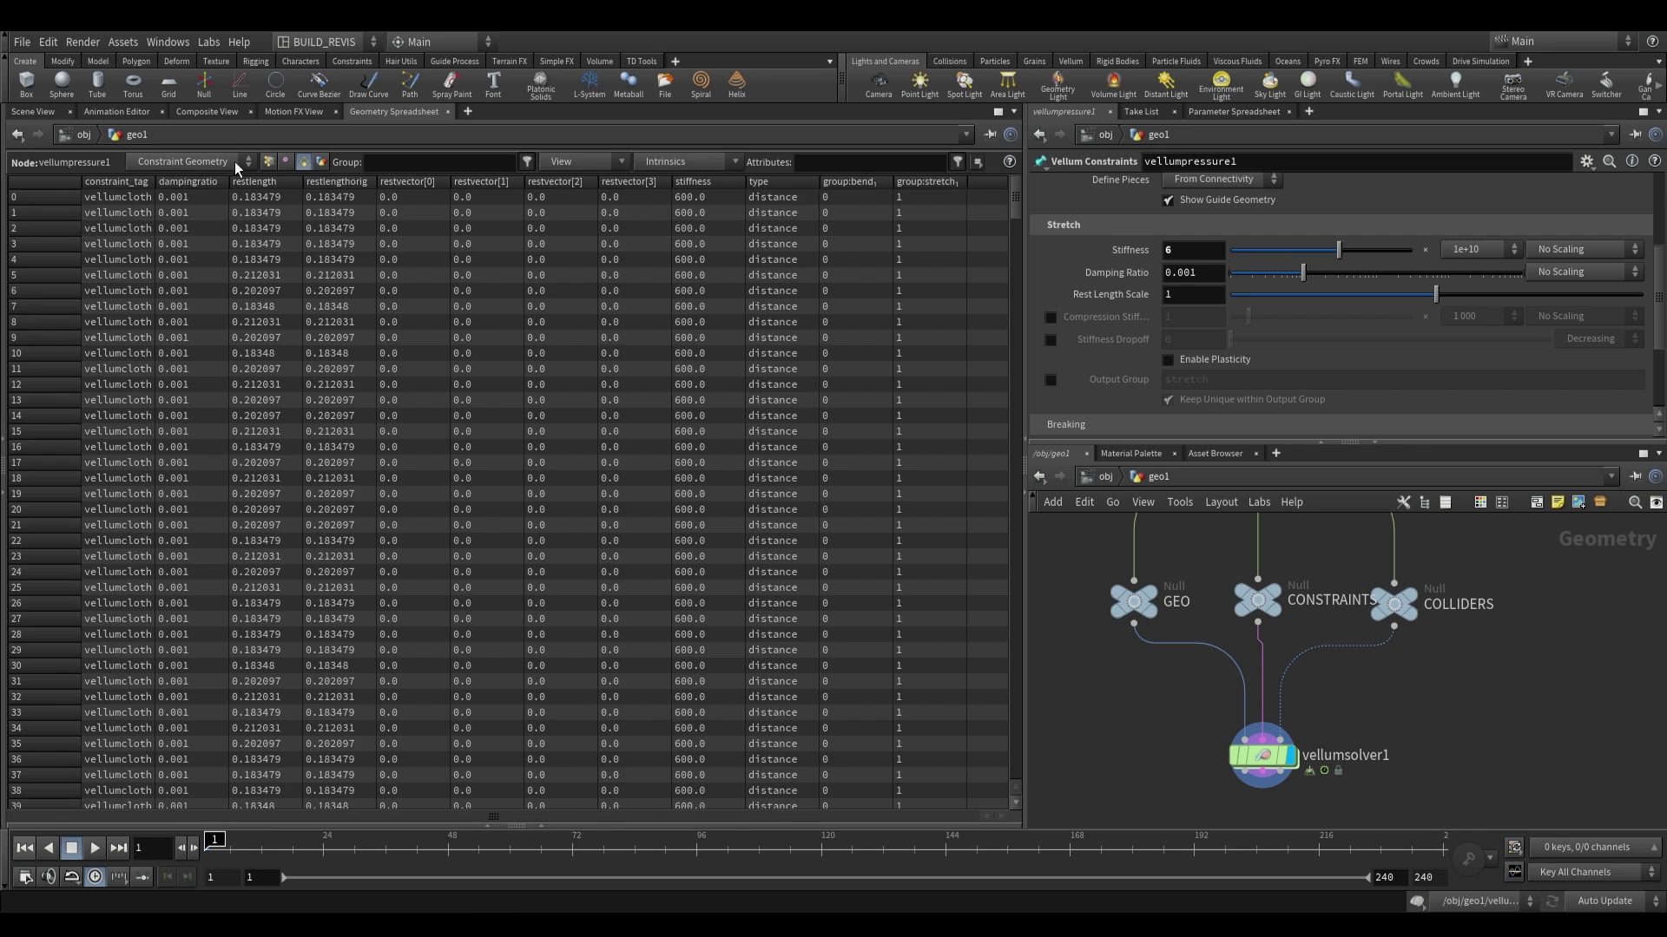
Widen constraint_tag and sort rows by tag, stiffness, then type so the pressure constraint leads
double_click(152, 181)
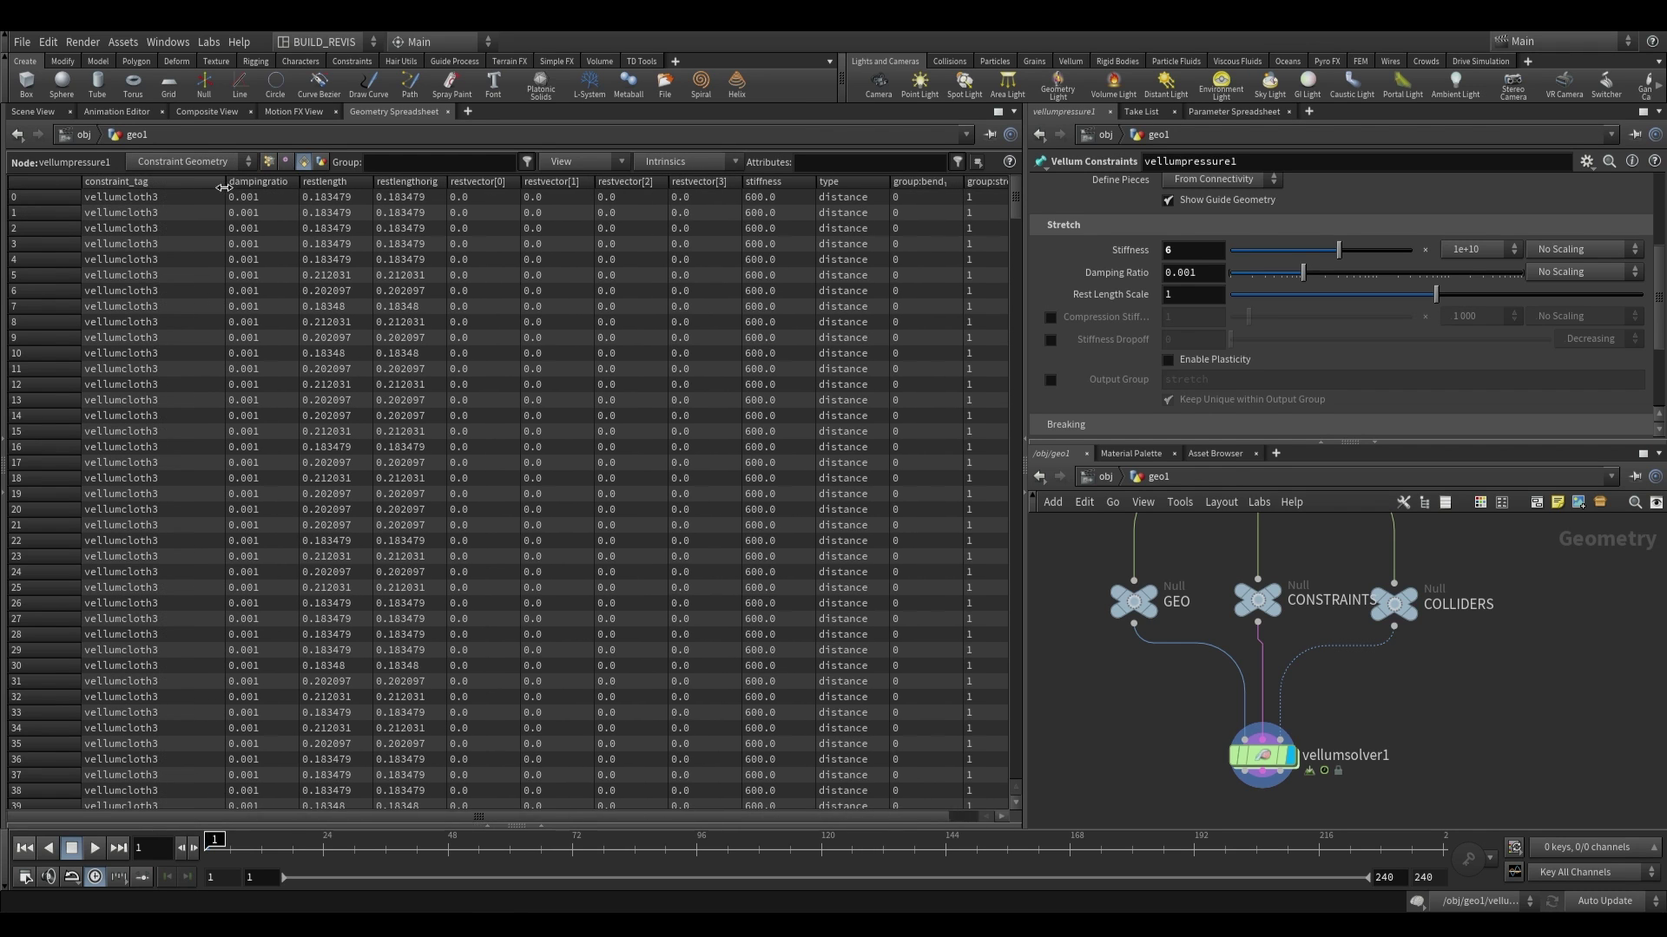
click(149, 183)
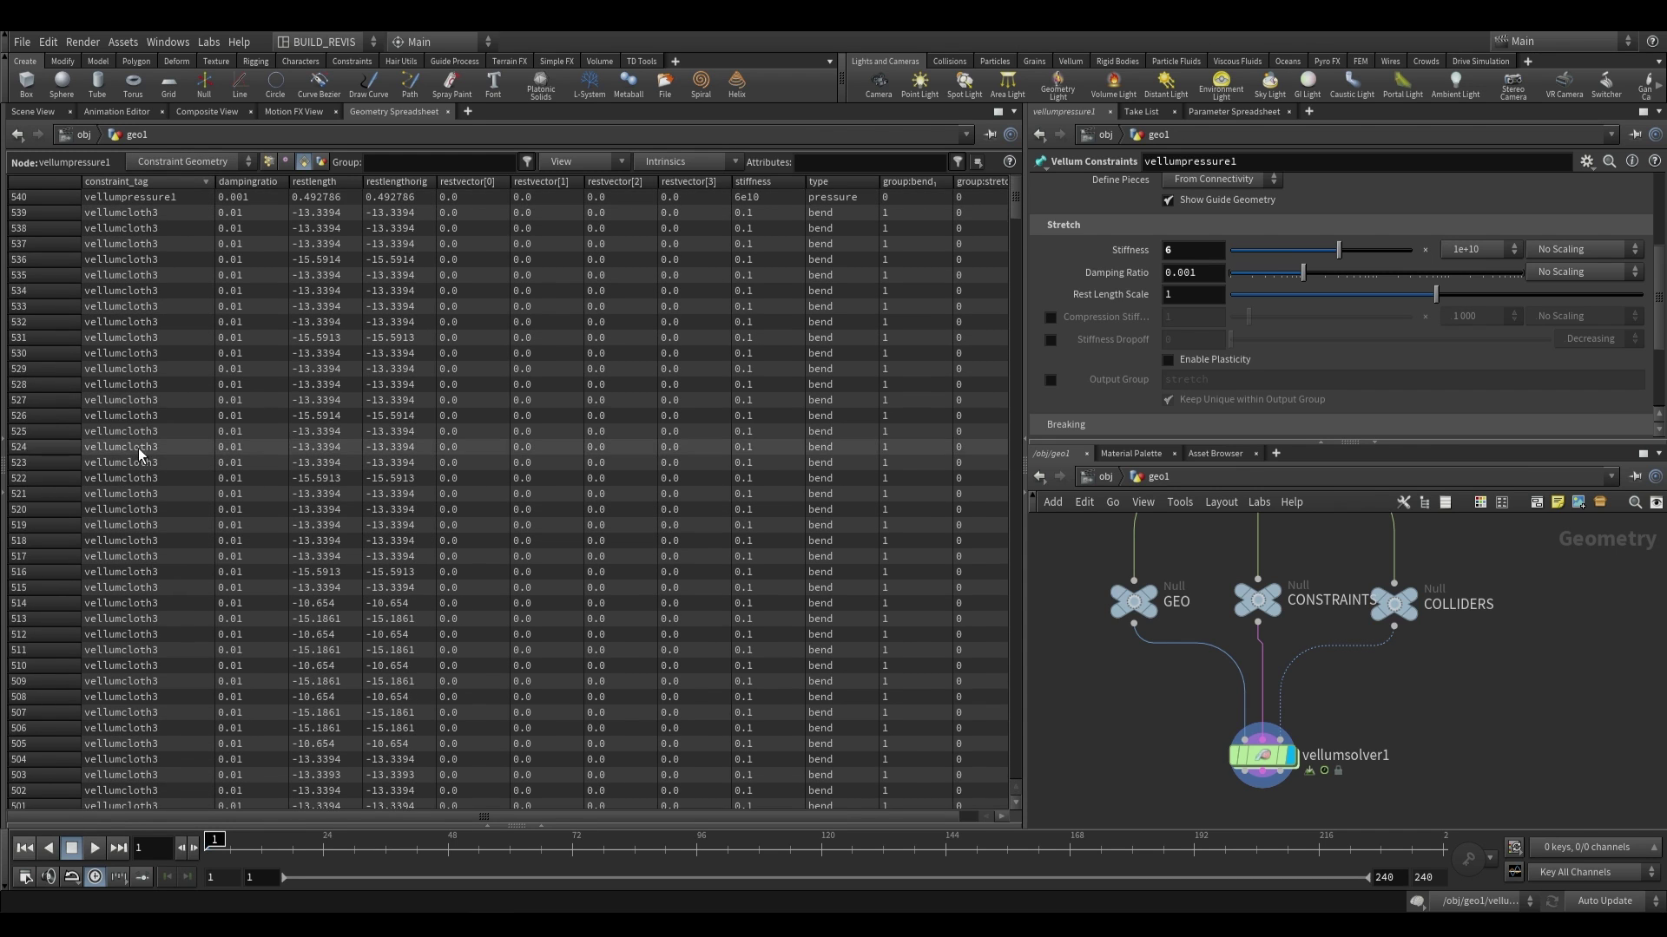
click(755, 181)
click(839, 181)
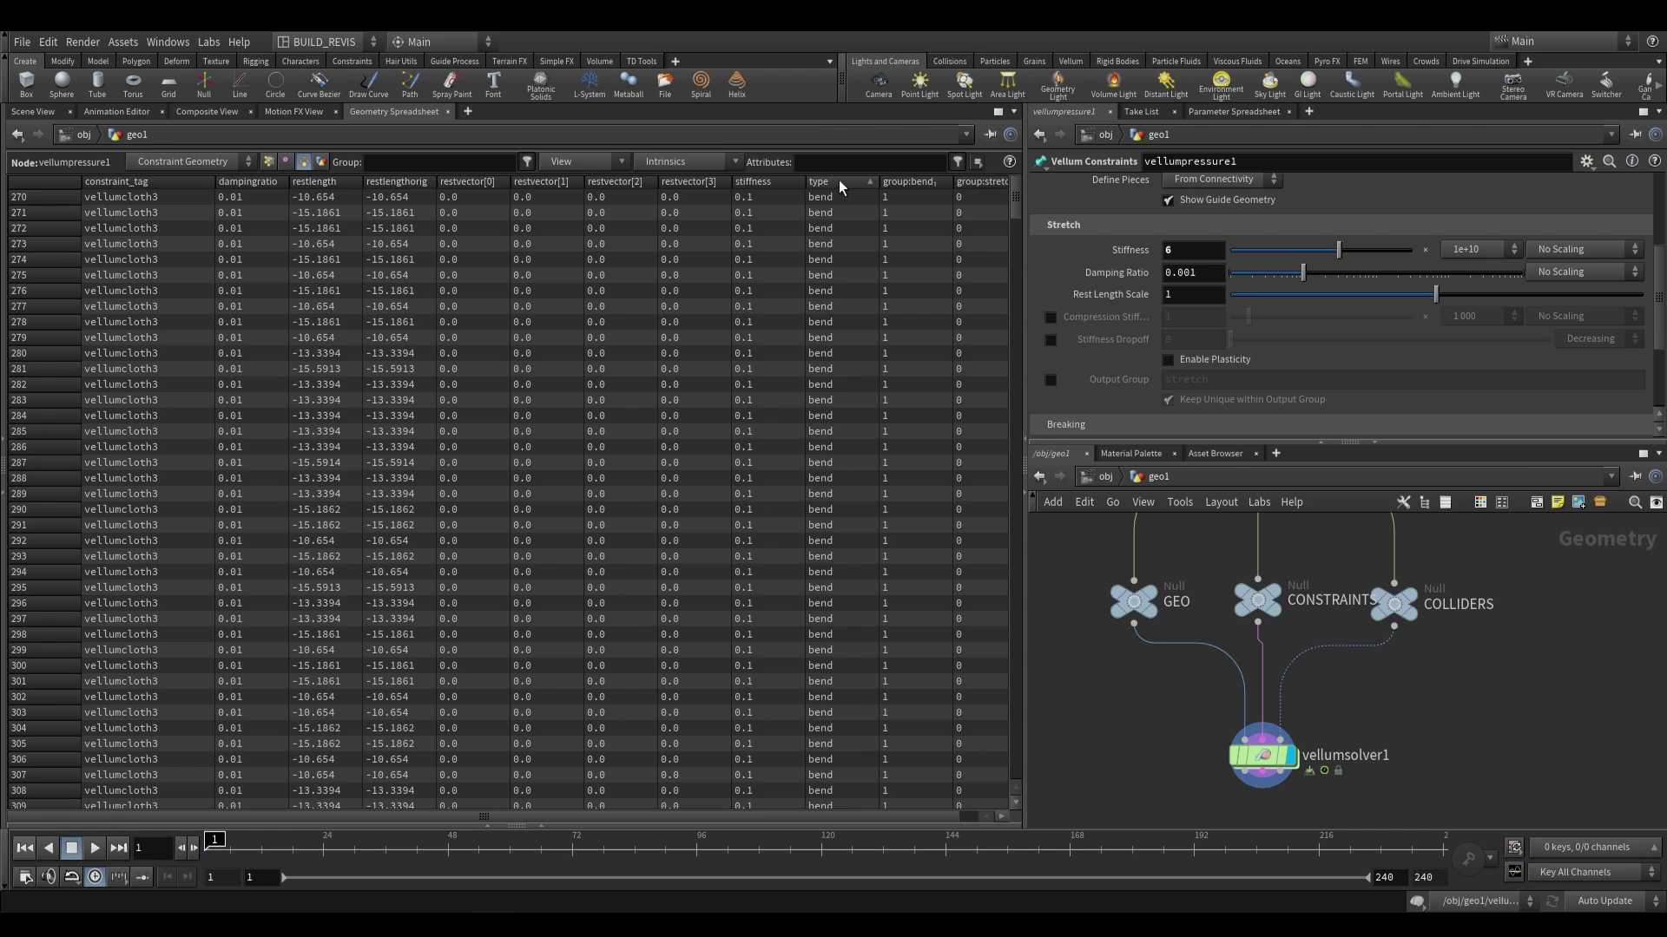
click(839, 181)
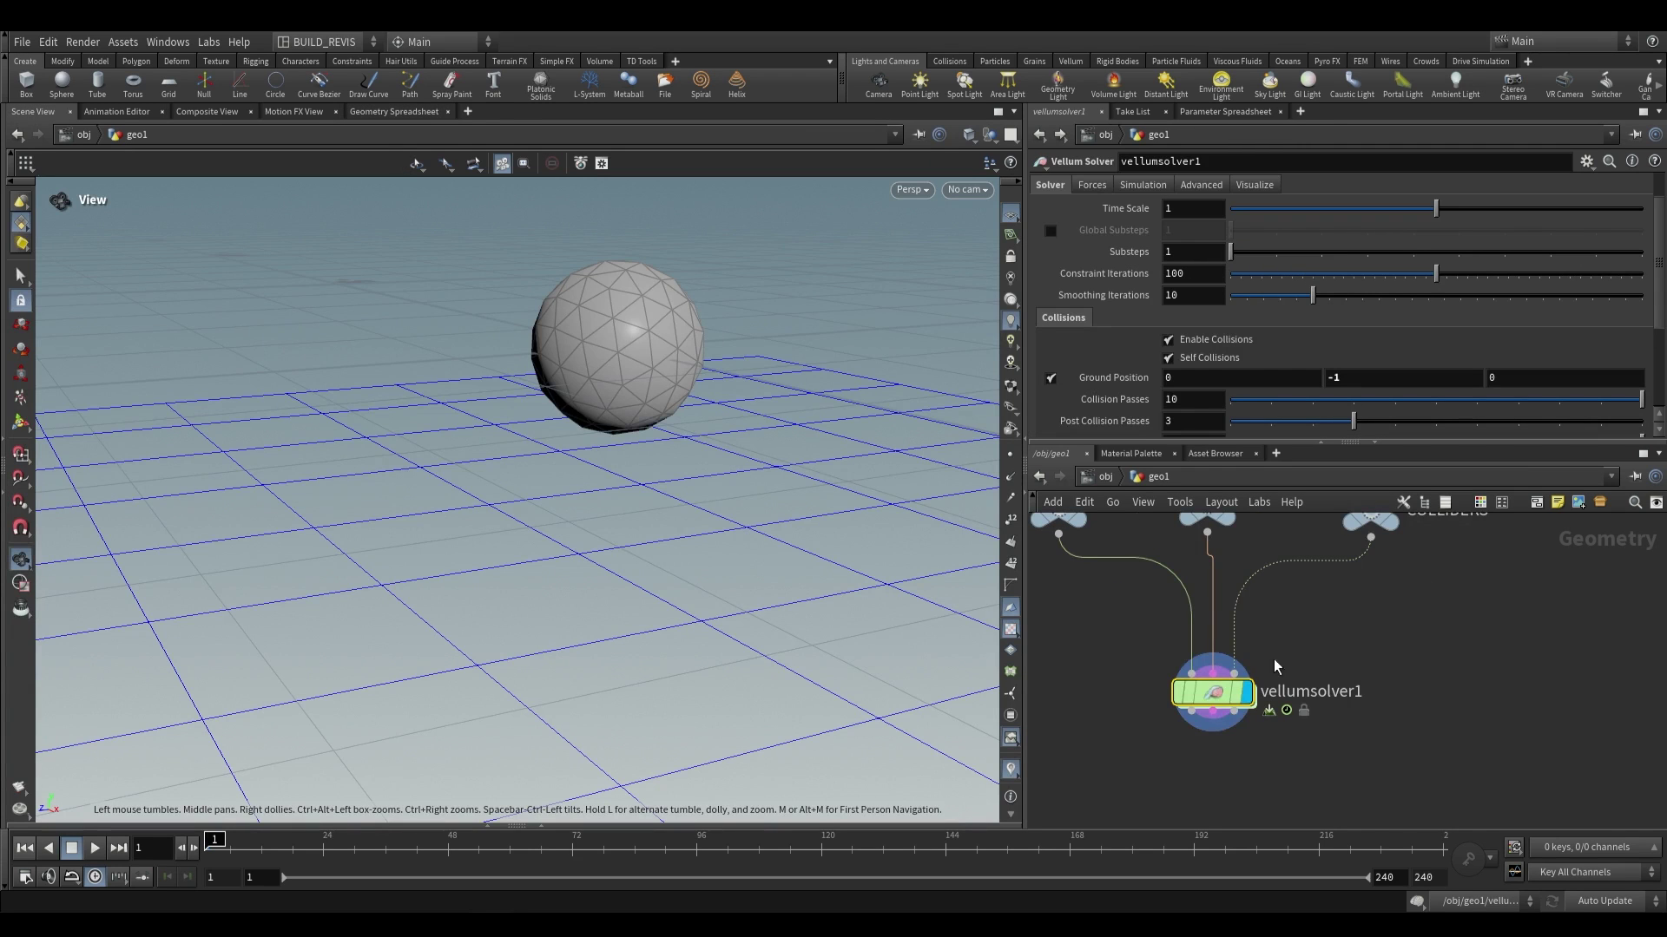
Add a Vellum Constraint Properties node above FORCE inside vellumsolver1's forces network
double_click(1210, 690)
key(Tab)
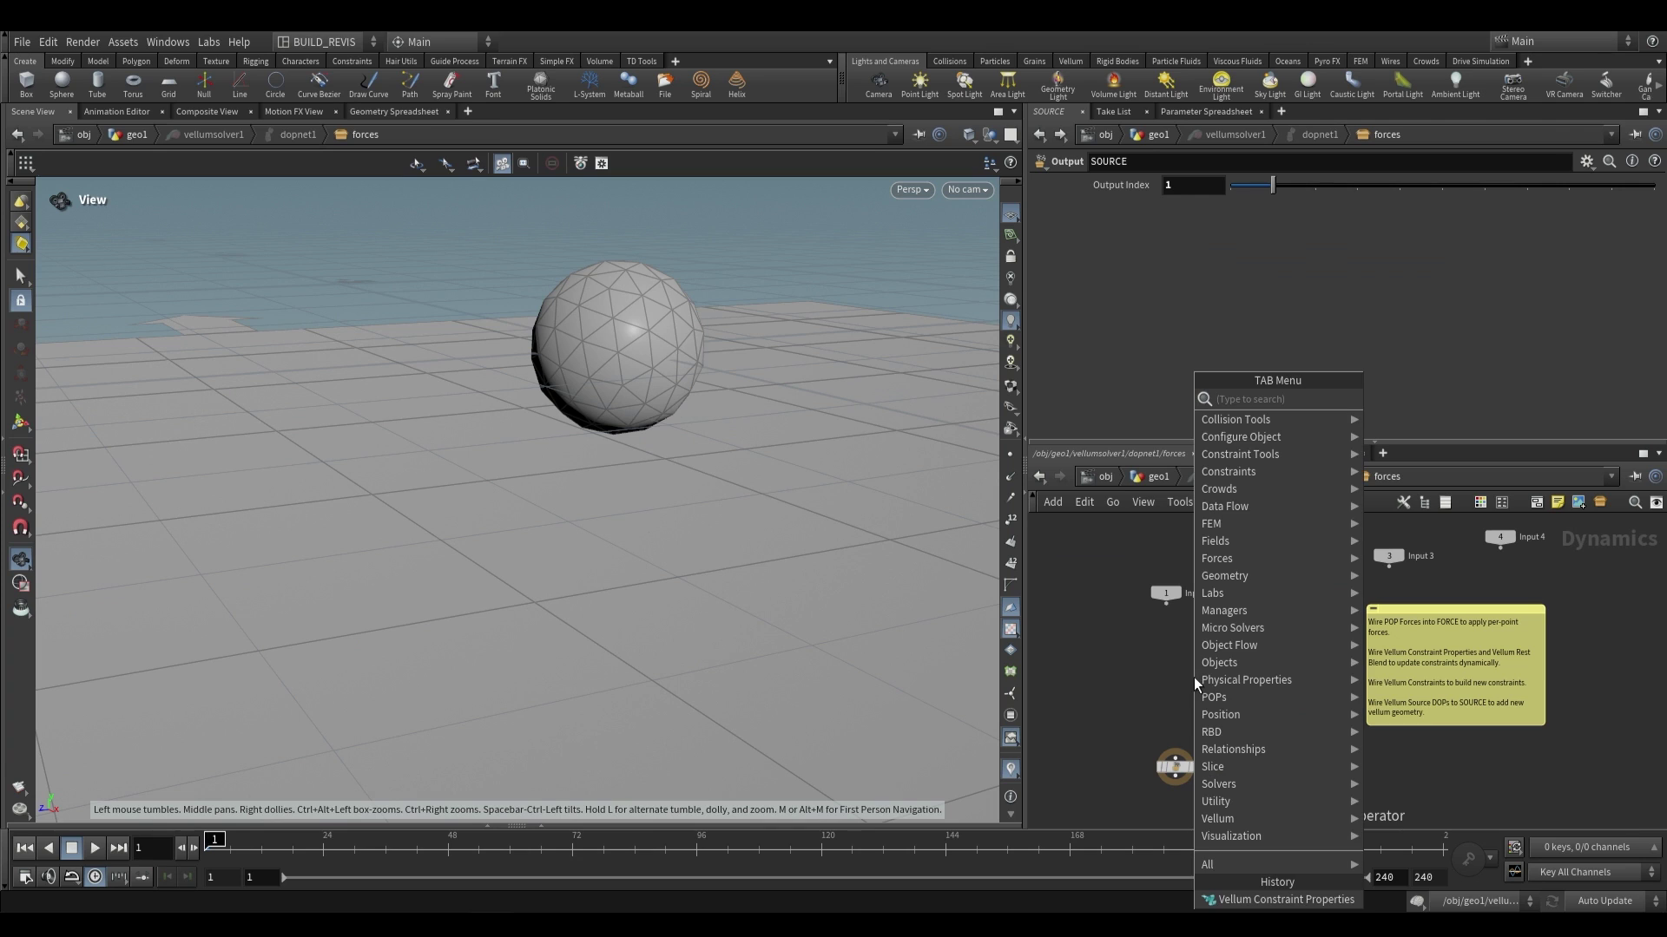
text(vellum po)
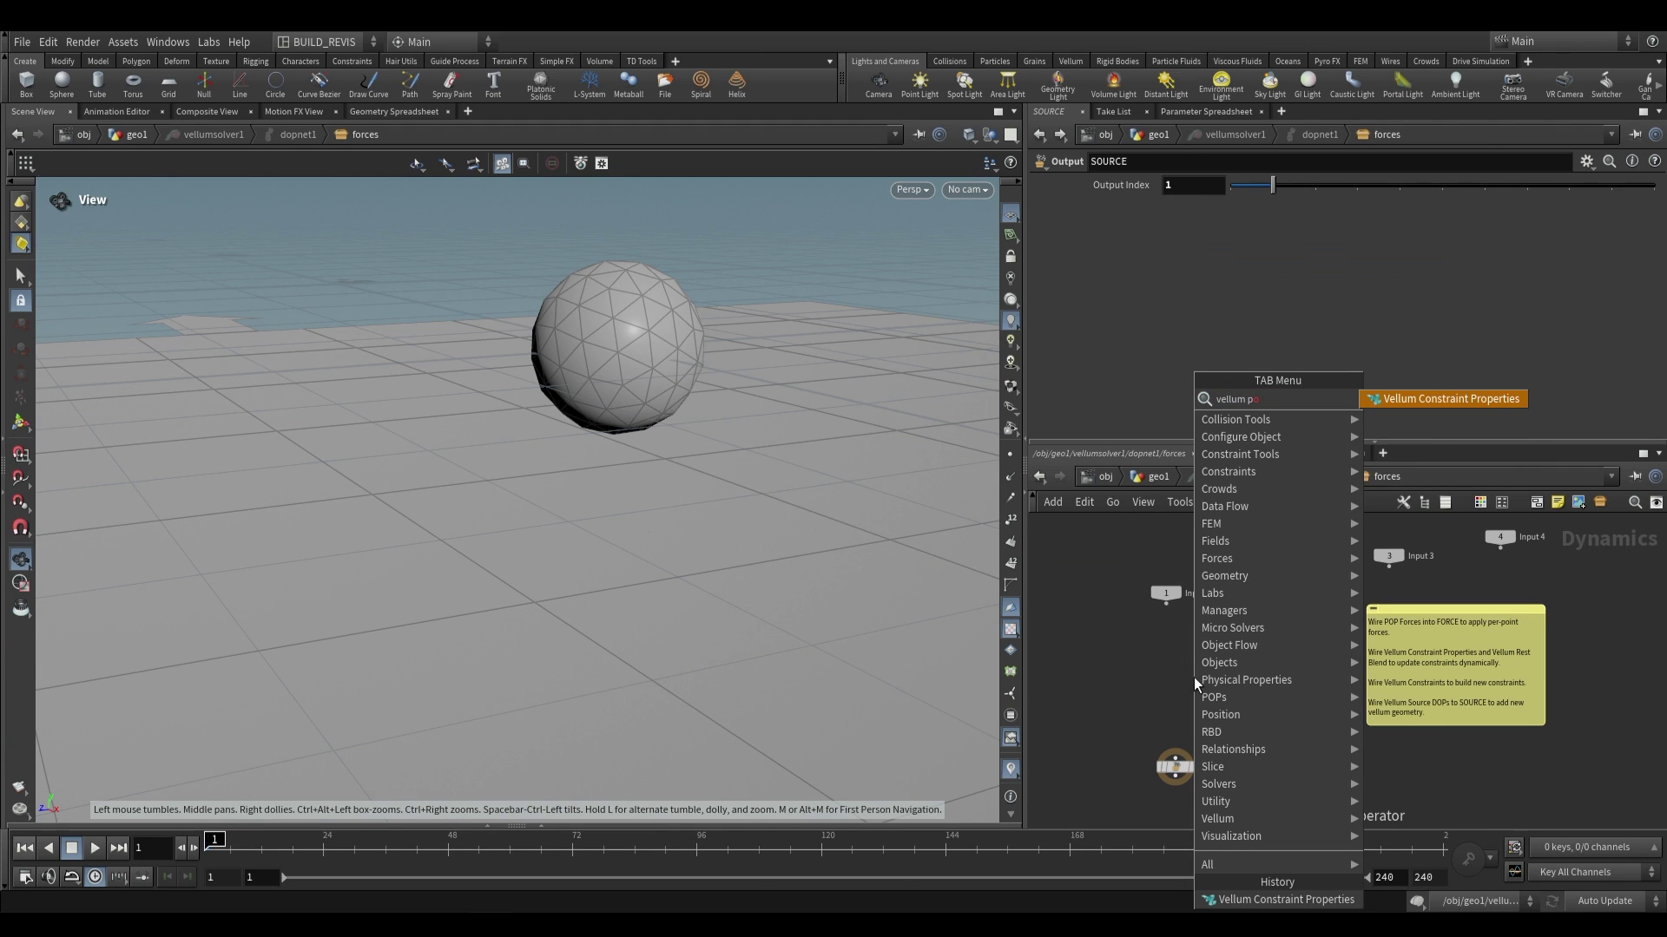
key(Return)
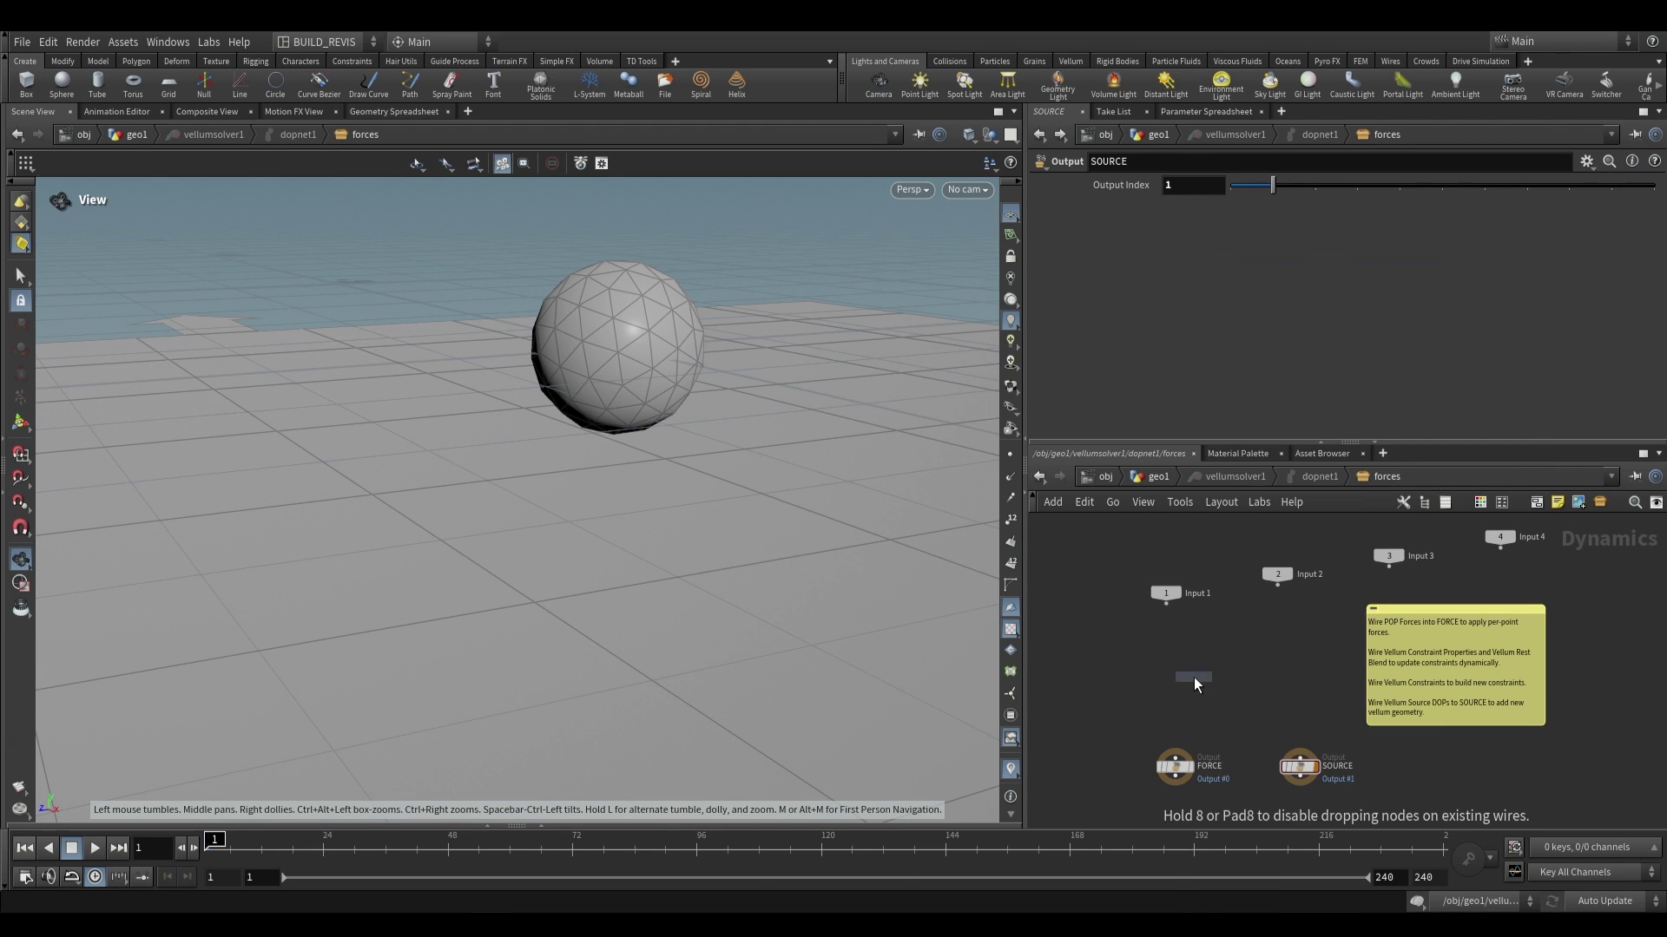
click(1184, 677)
drag(1185, 676, 1175, 695)
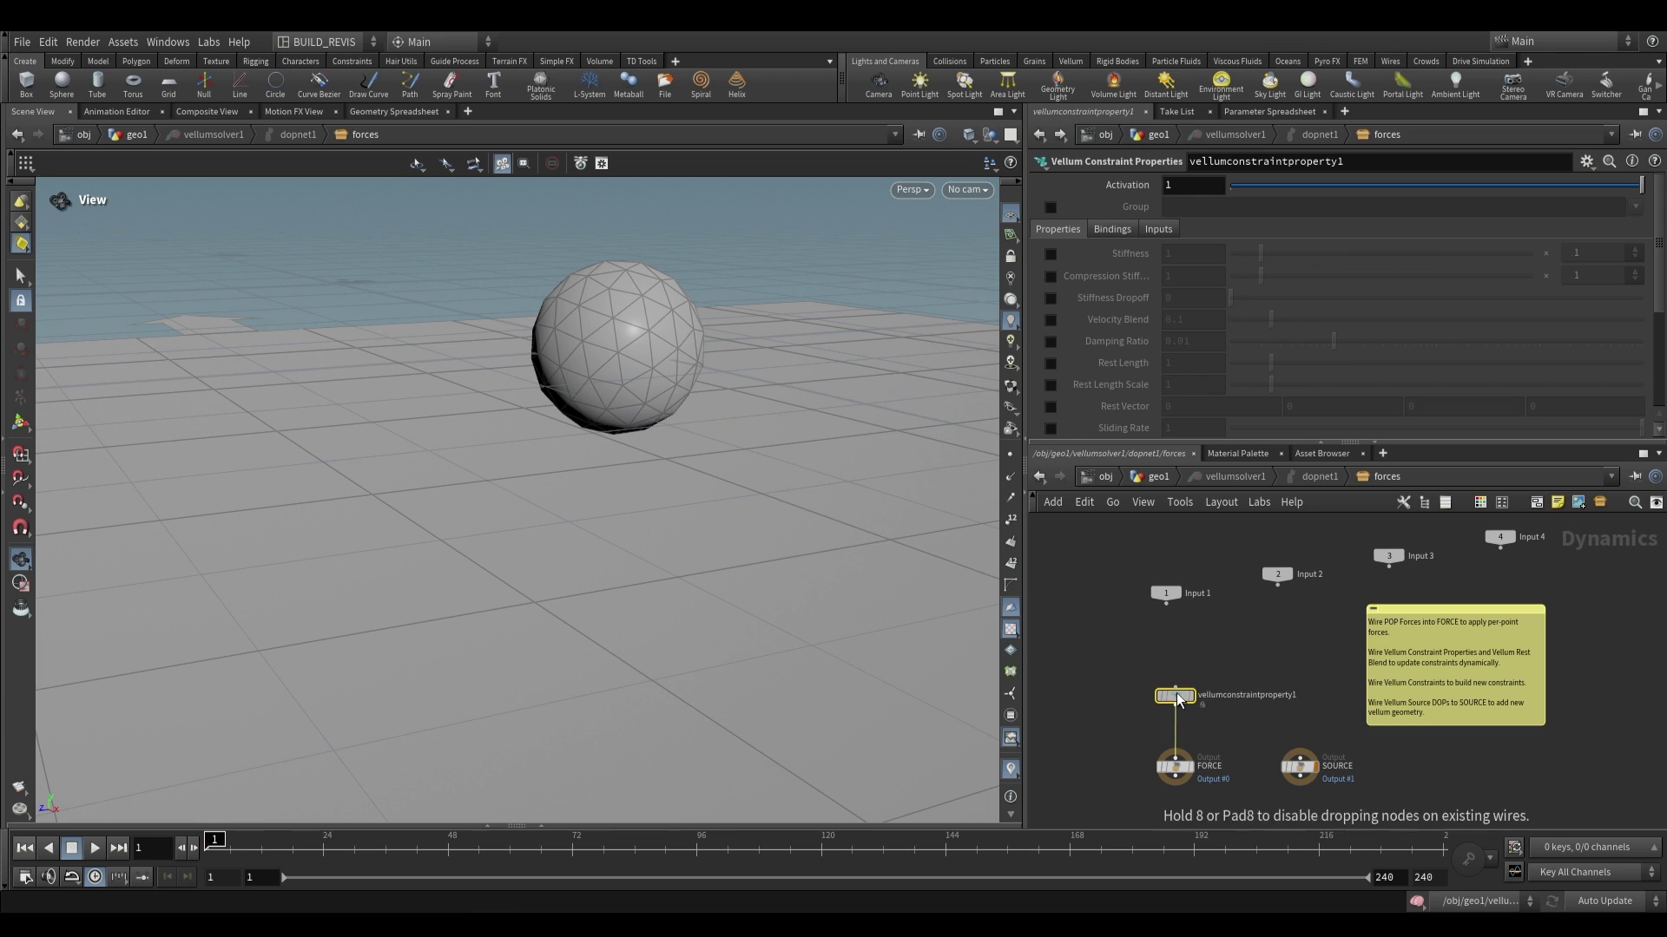
click(1051, 207)
click(1247, 211)
text(@)
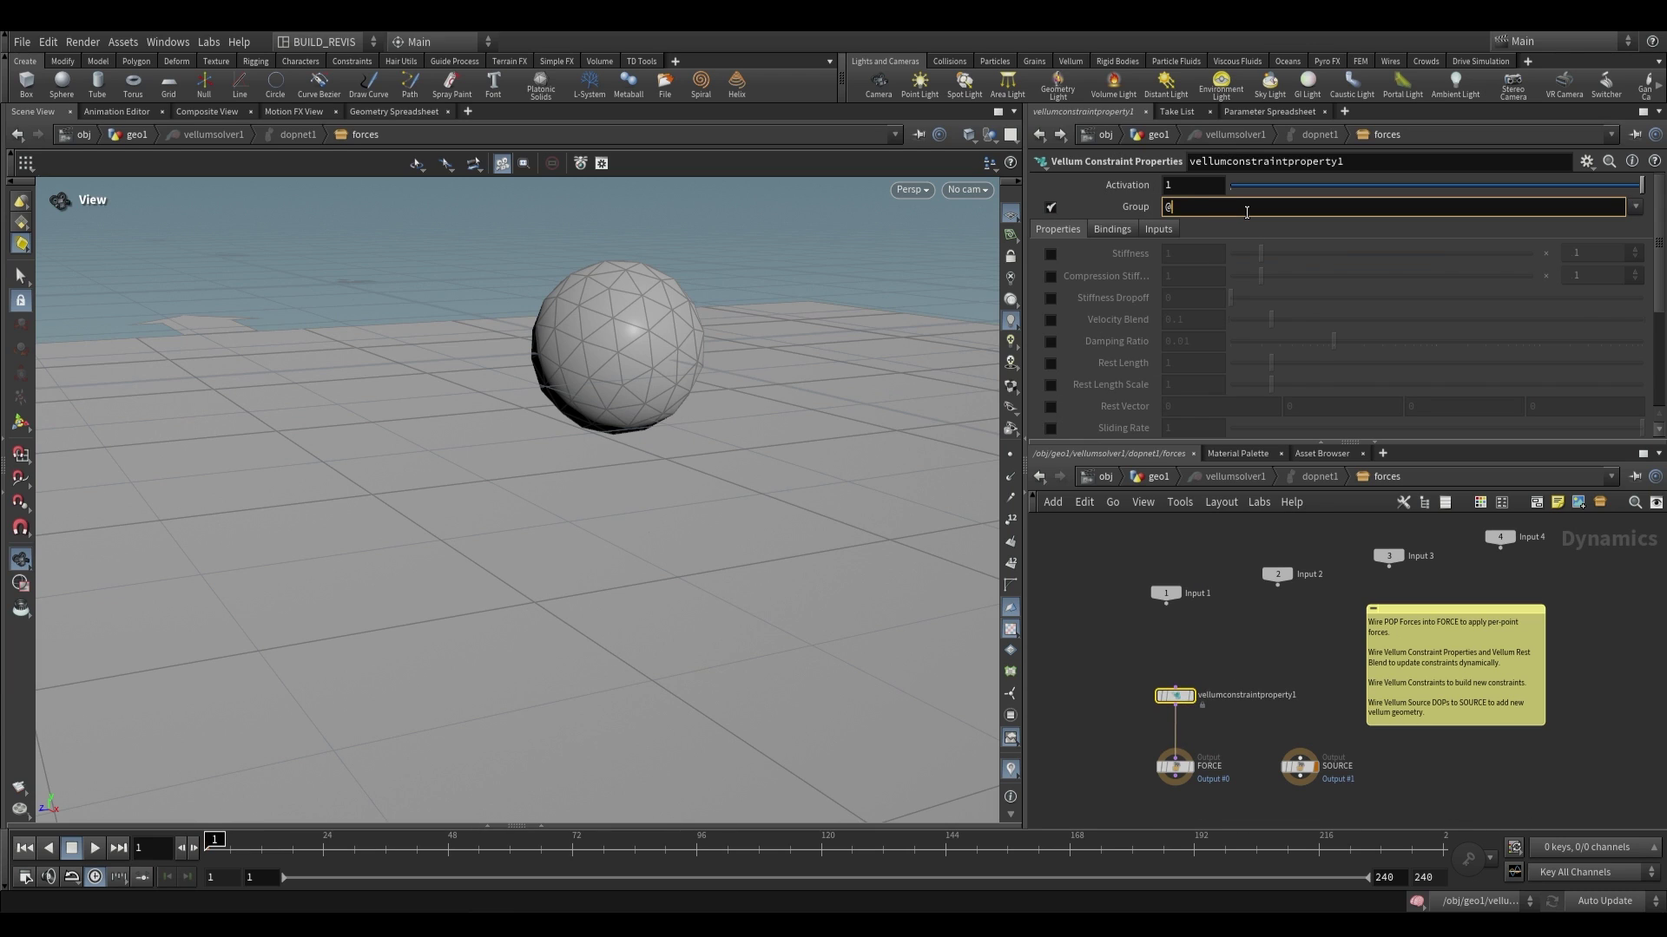
text(type=pressure)
key(Return)
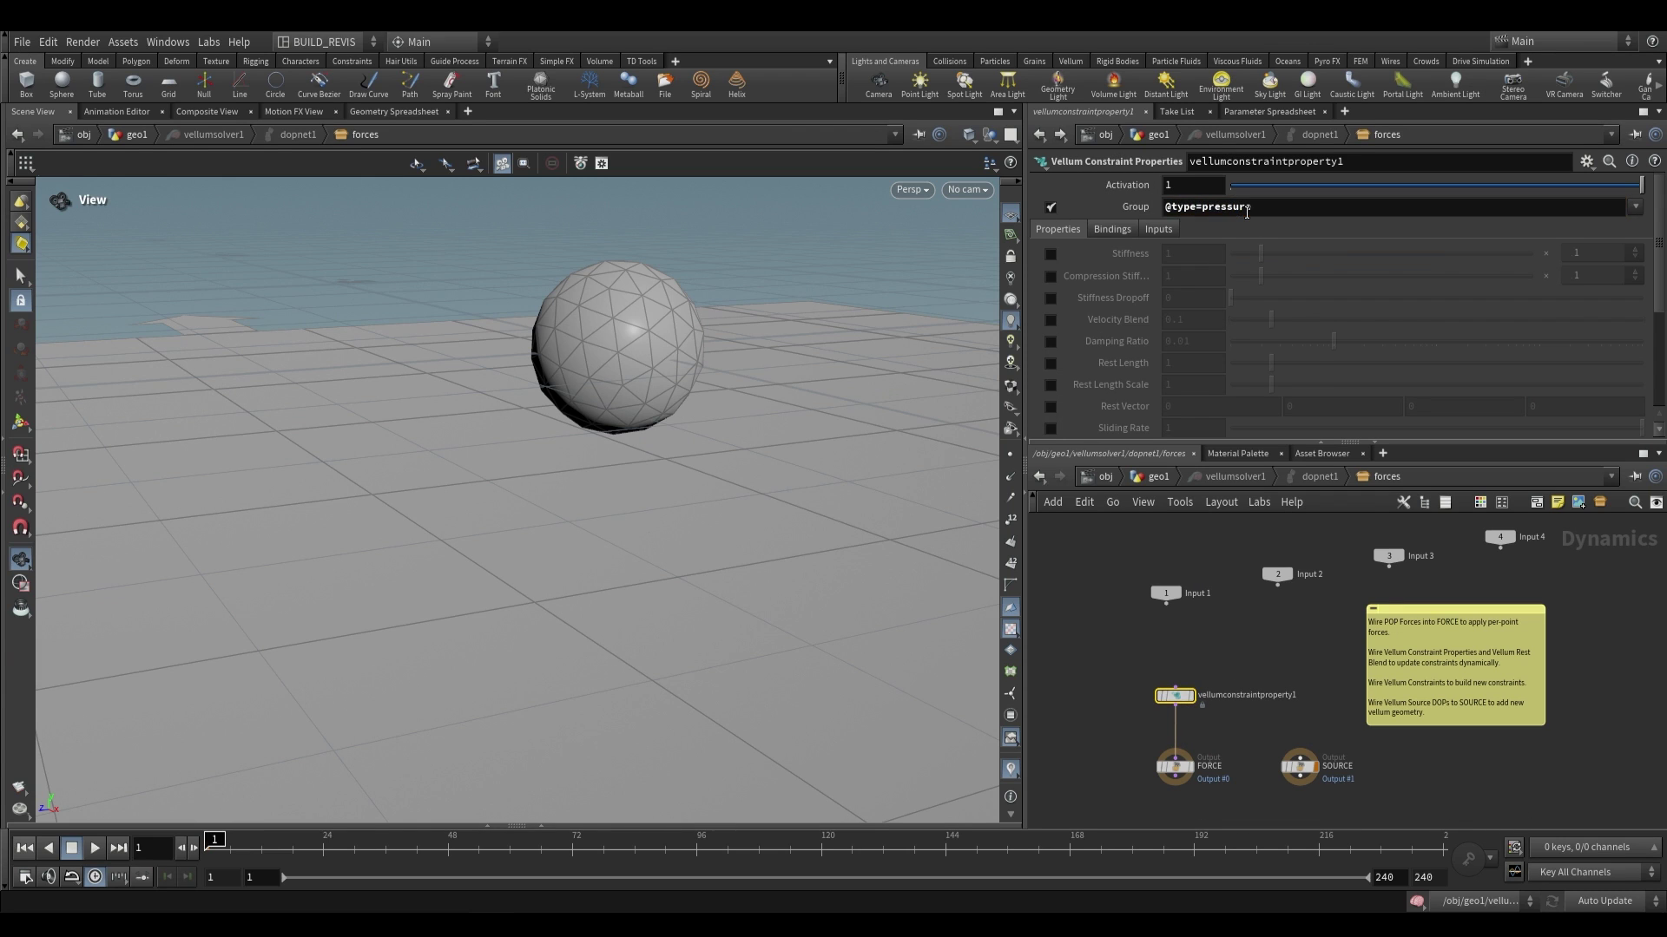
scroll(1086, 273, down, 3)
click(1050, 295)
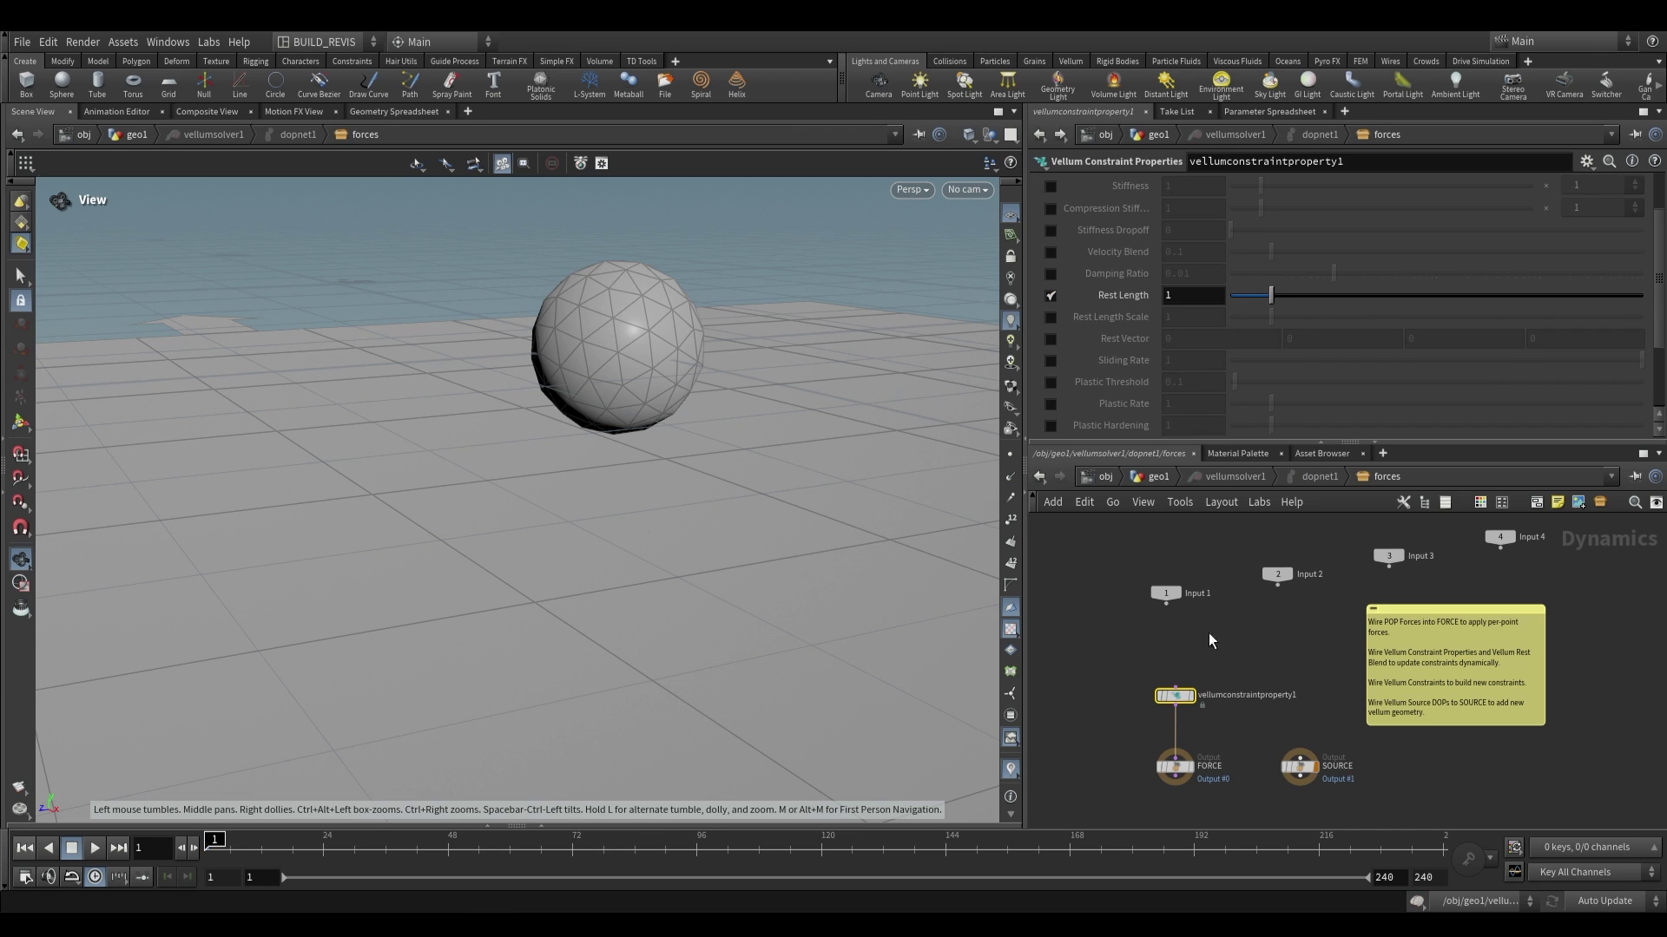
Play the simulation from frame 1 to watch the sphere collapse
click(1159, 134)
key(Up)
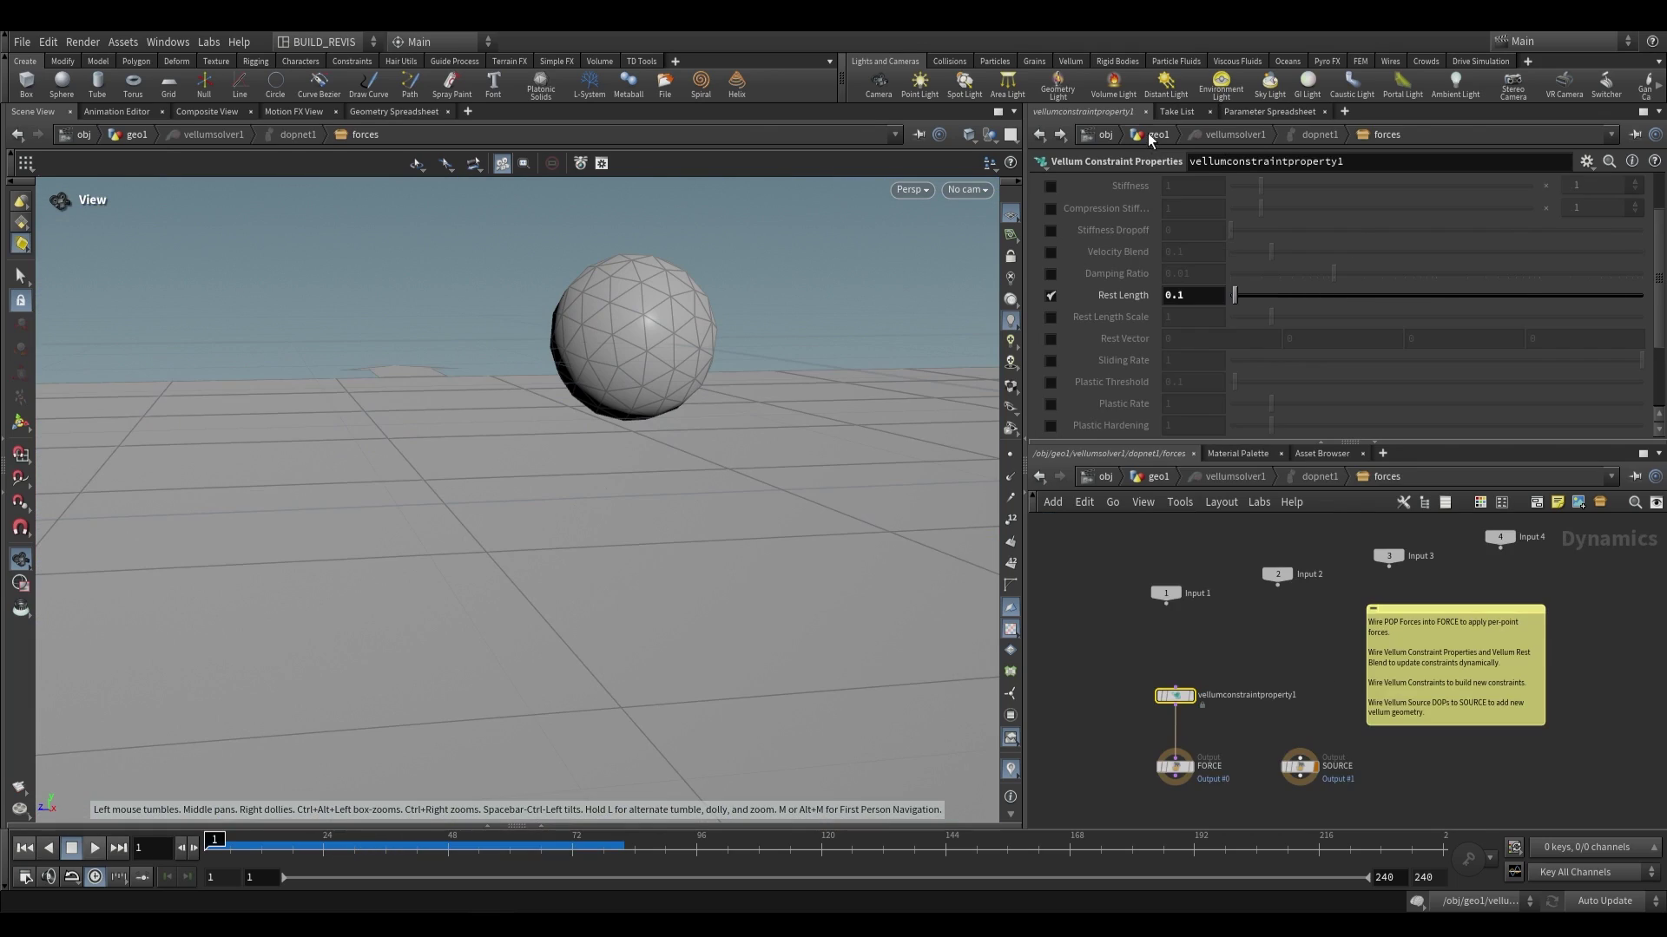
click(1150, 134)
key(Up)
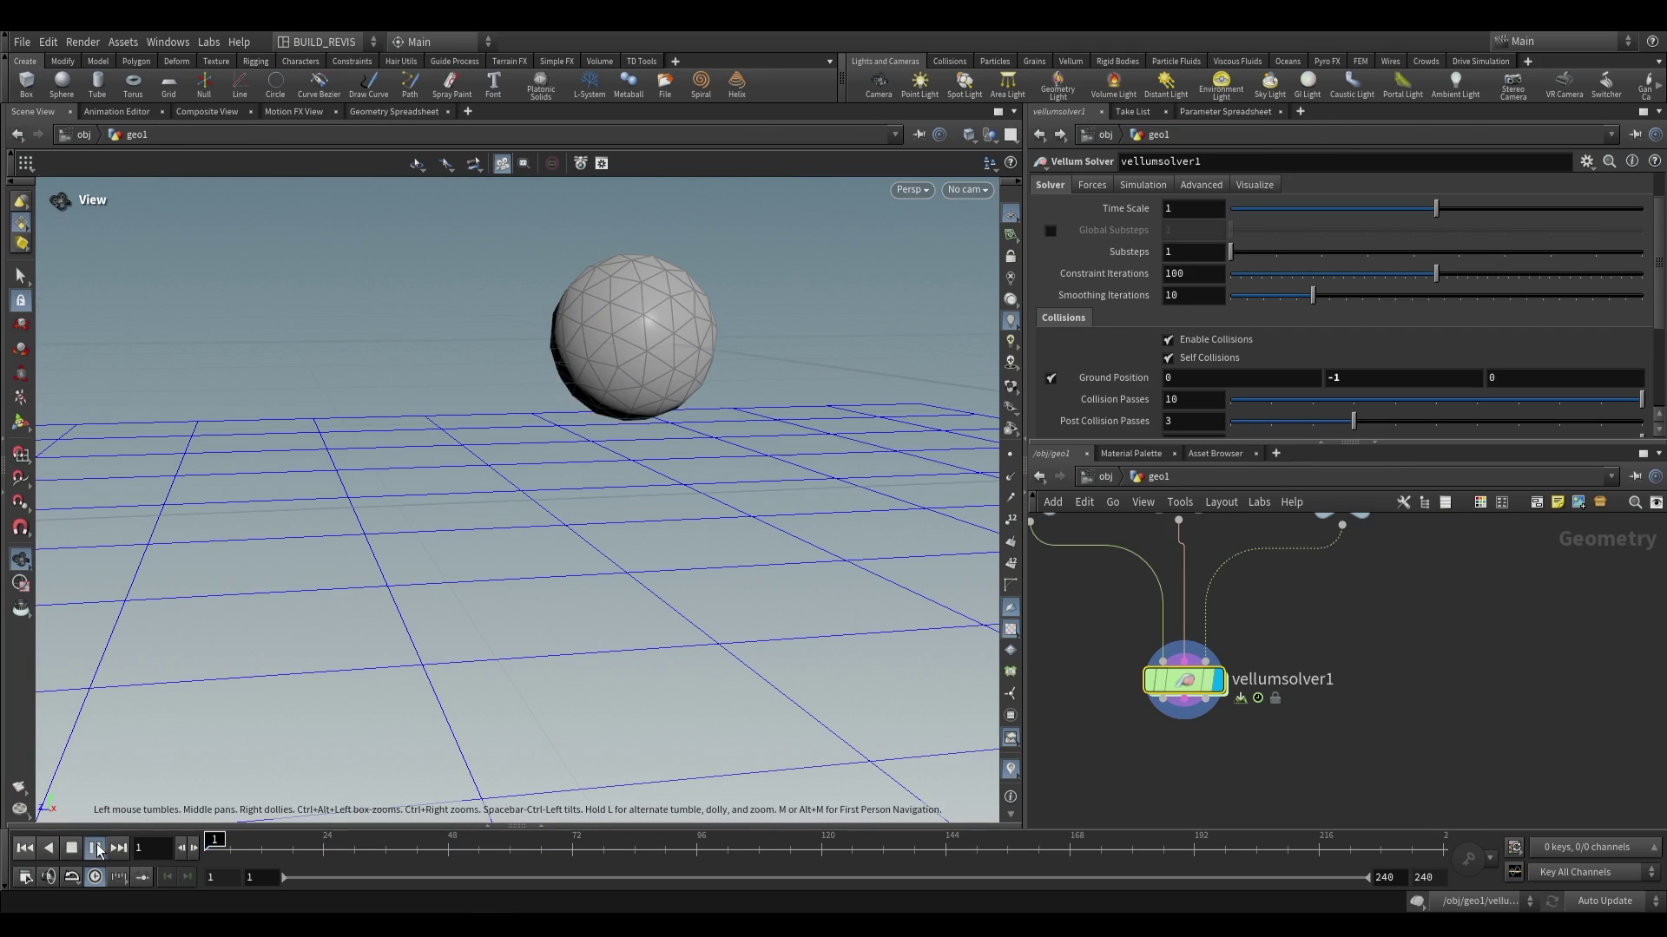
drag(660, 634, 737, 486)
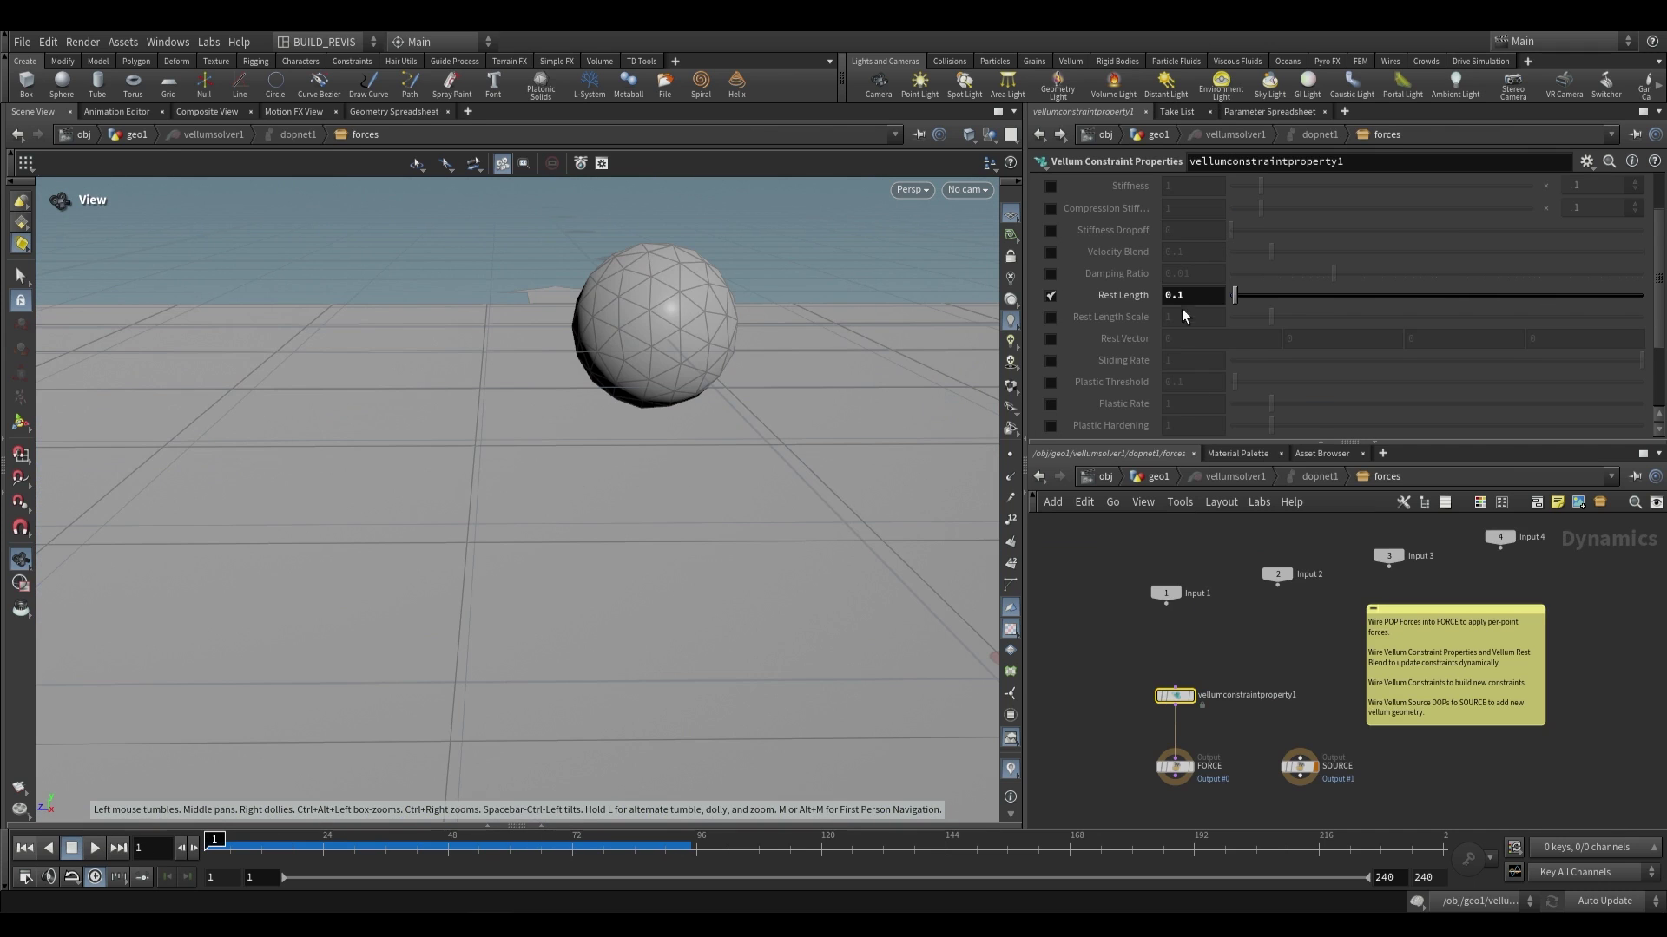
Keyframe Rest Length at frame 1 and a value of 2 at frame 24
click(1185, 300)
click(1158, 134)
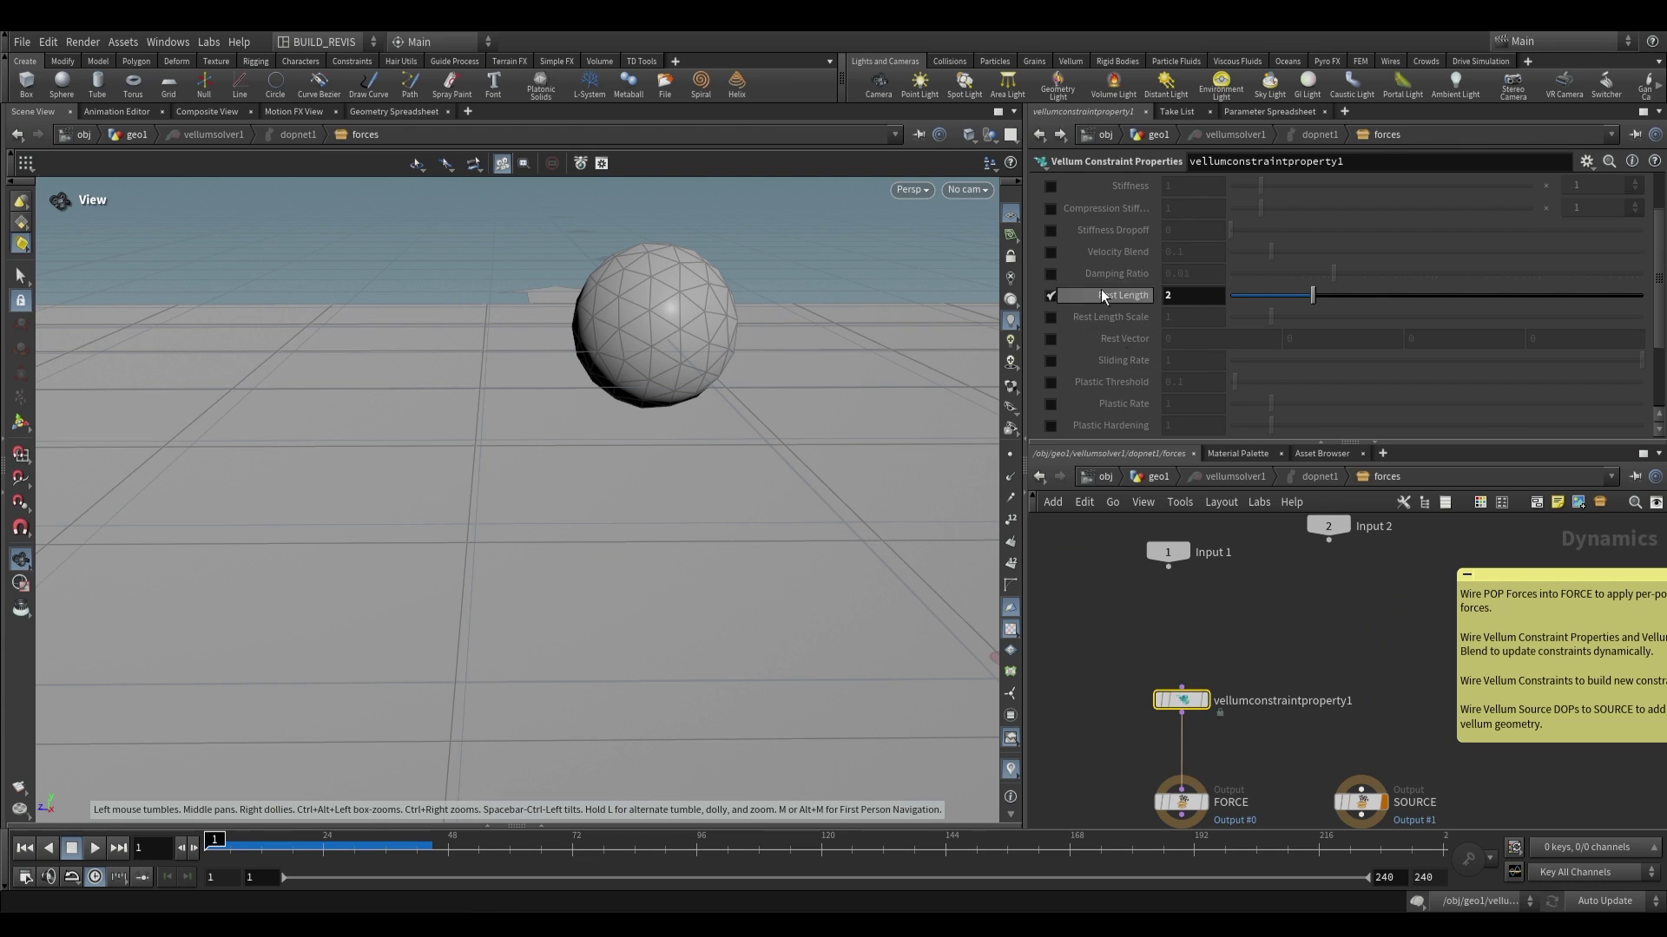
scroll(1116, 330, up, 3)
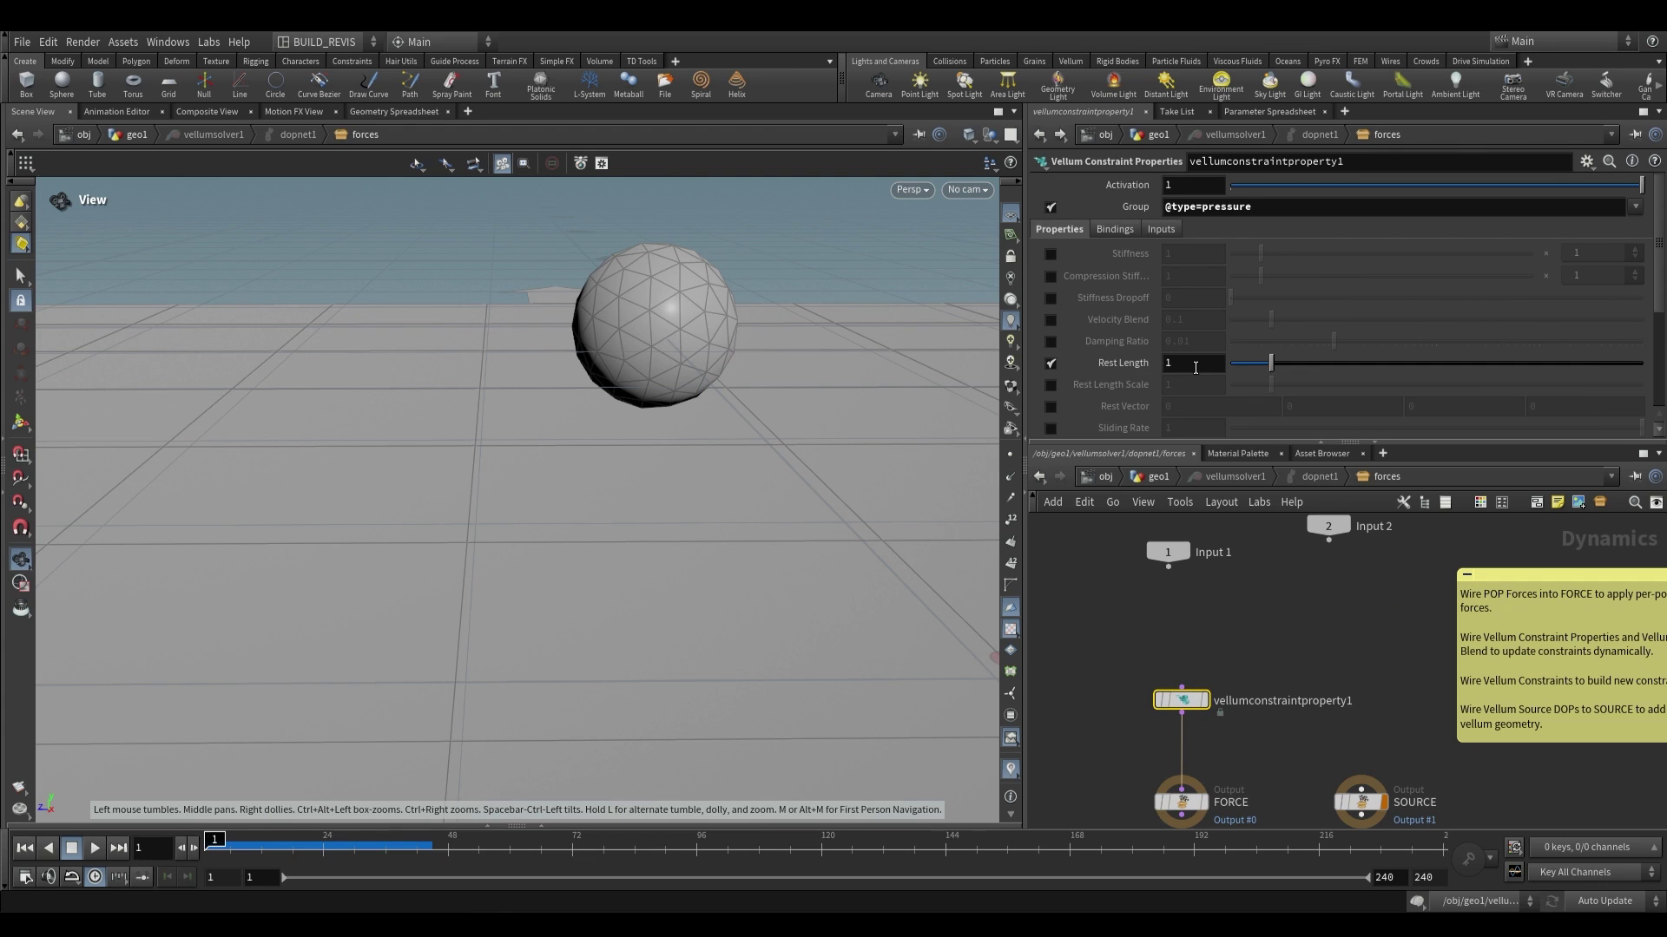
alt+click(1108, 365)
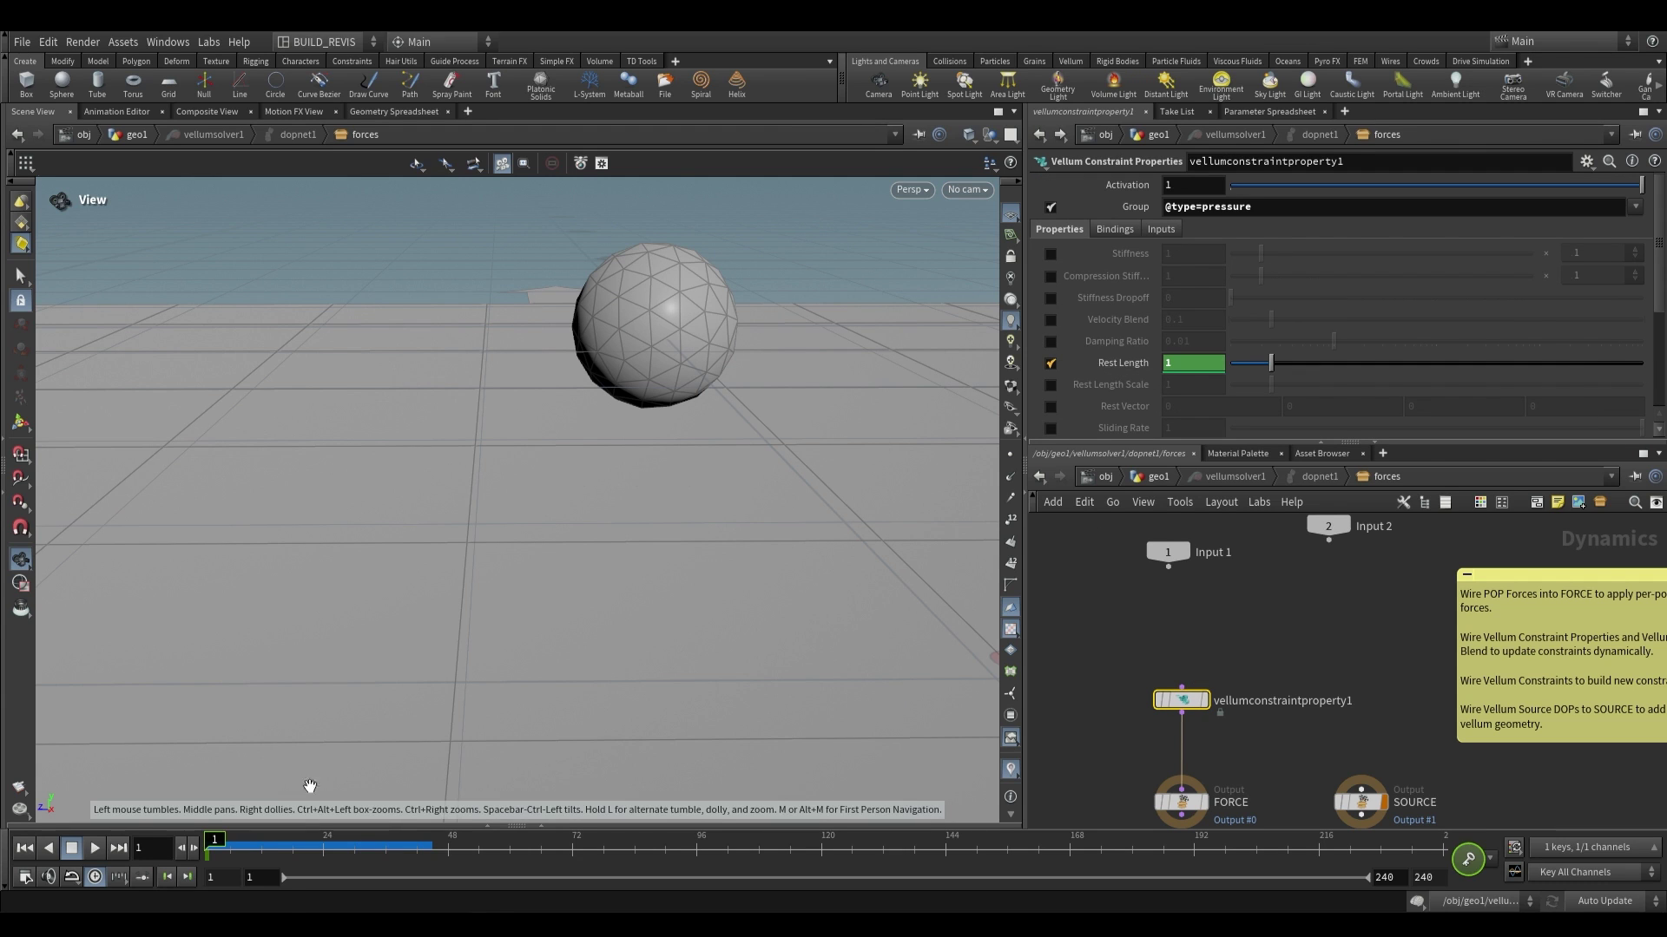
drag(213, 848, 324, 848)
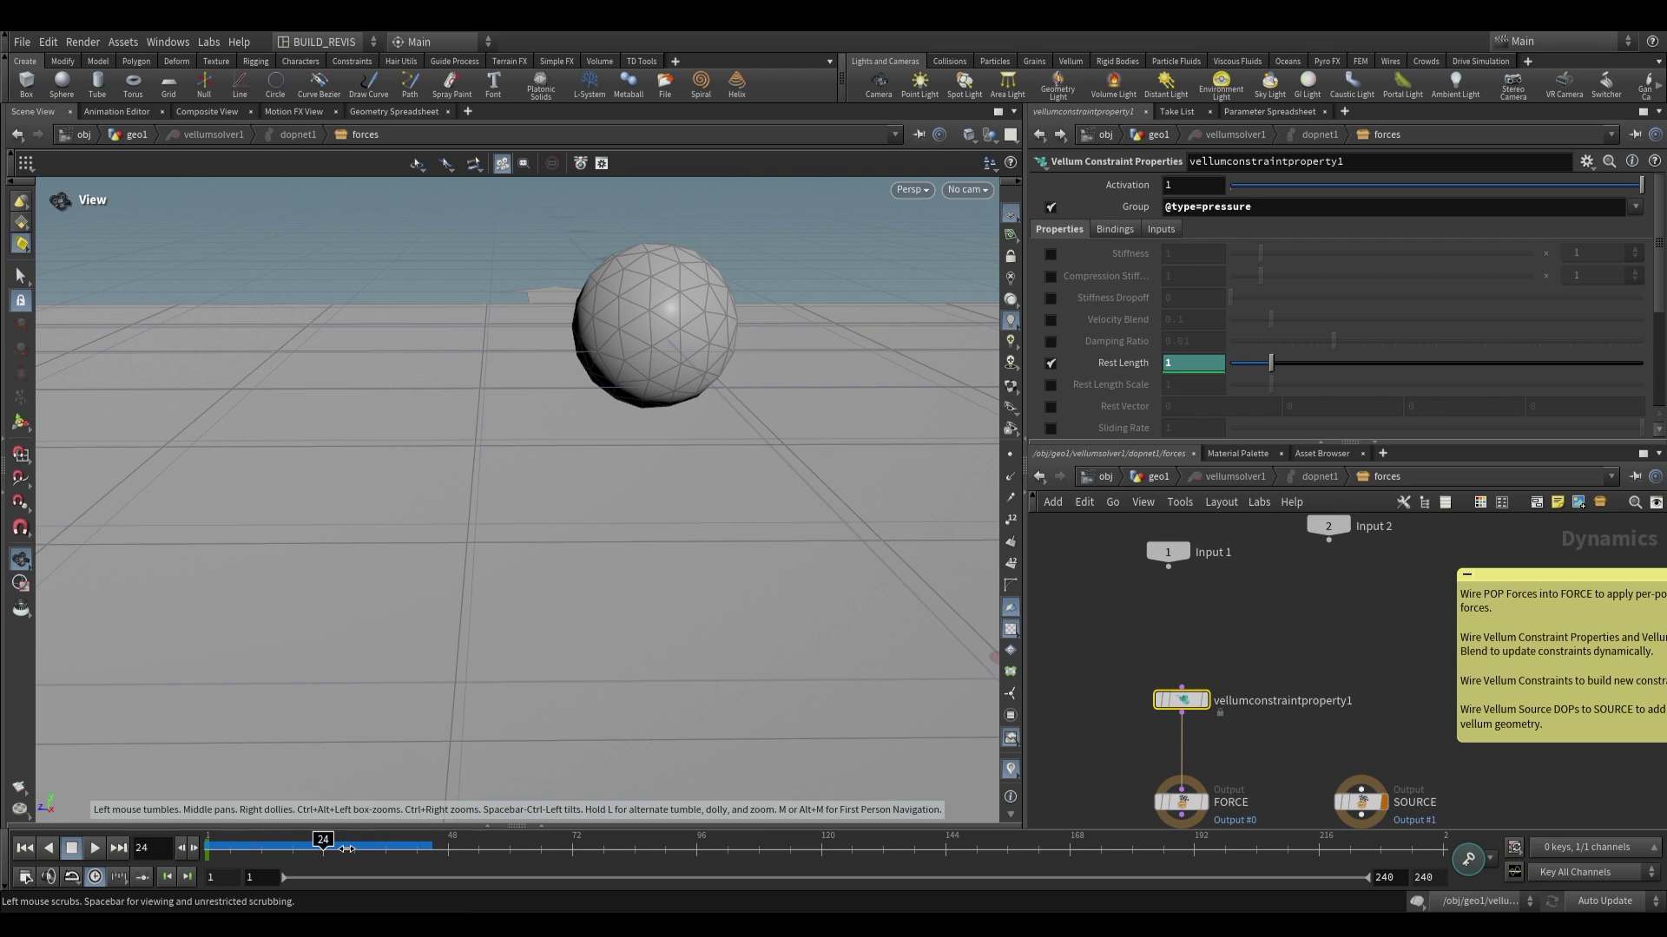
click(1194, 362)
text(2)
key(Return)
alt+click(1124, 365)
click(24, 848)
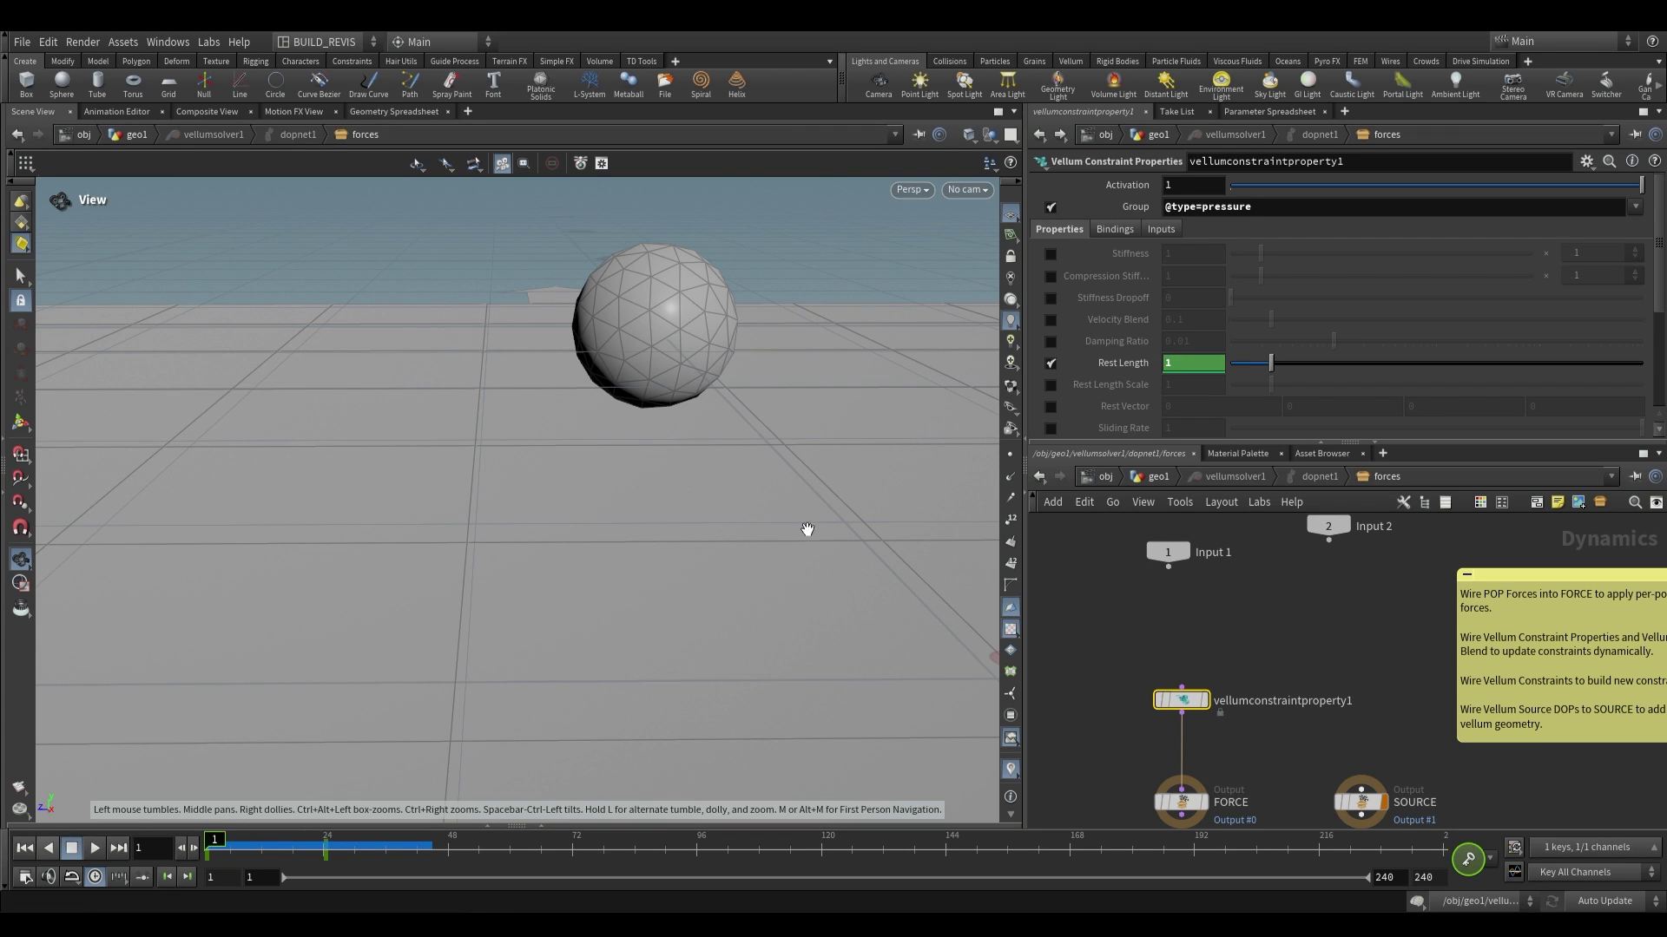
Keyframe Rest Length Scale at 0 on frame 1 and again at frame 24
click(1170, 478)
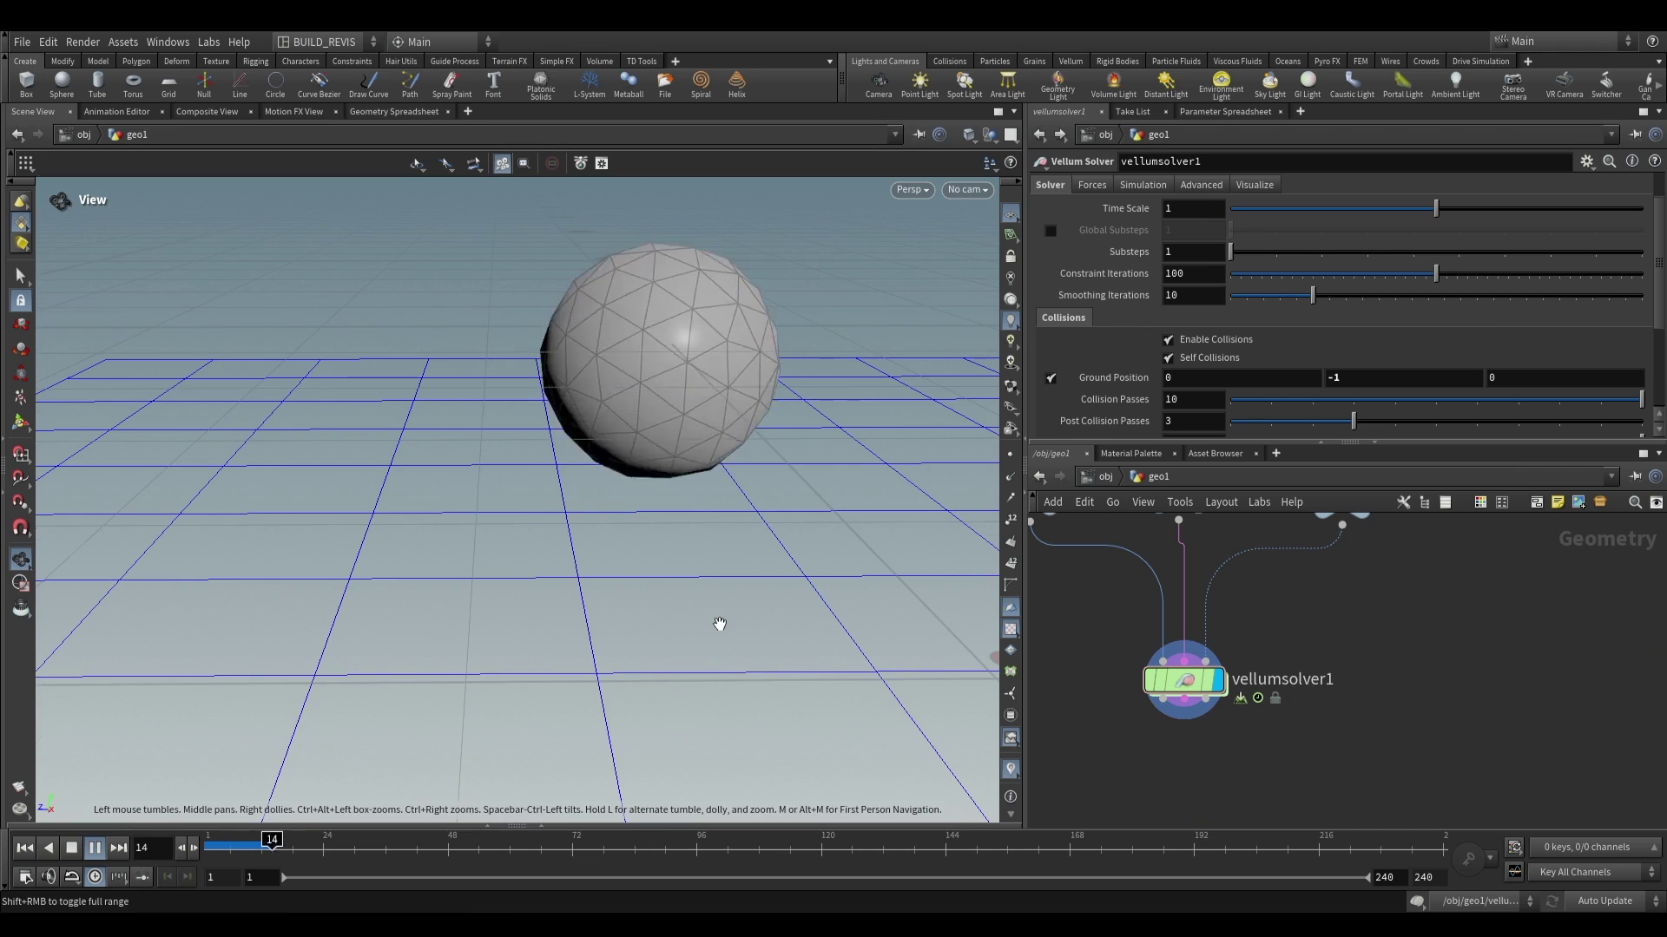
double_click(1183, 680)
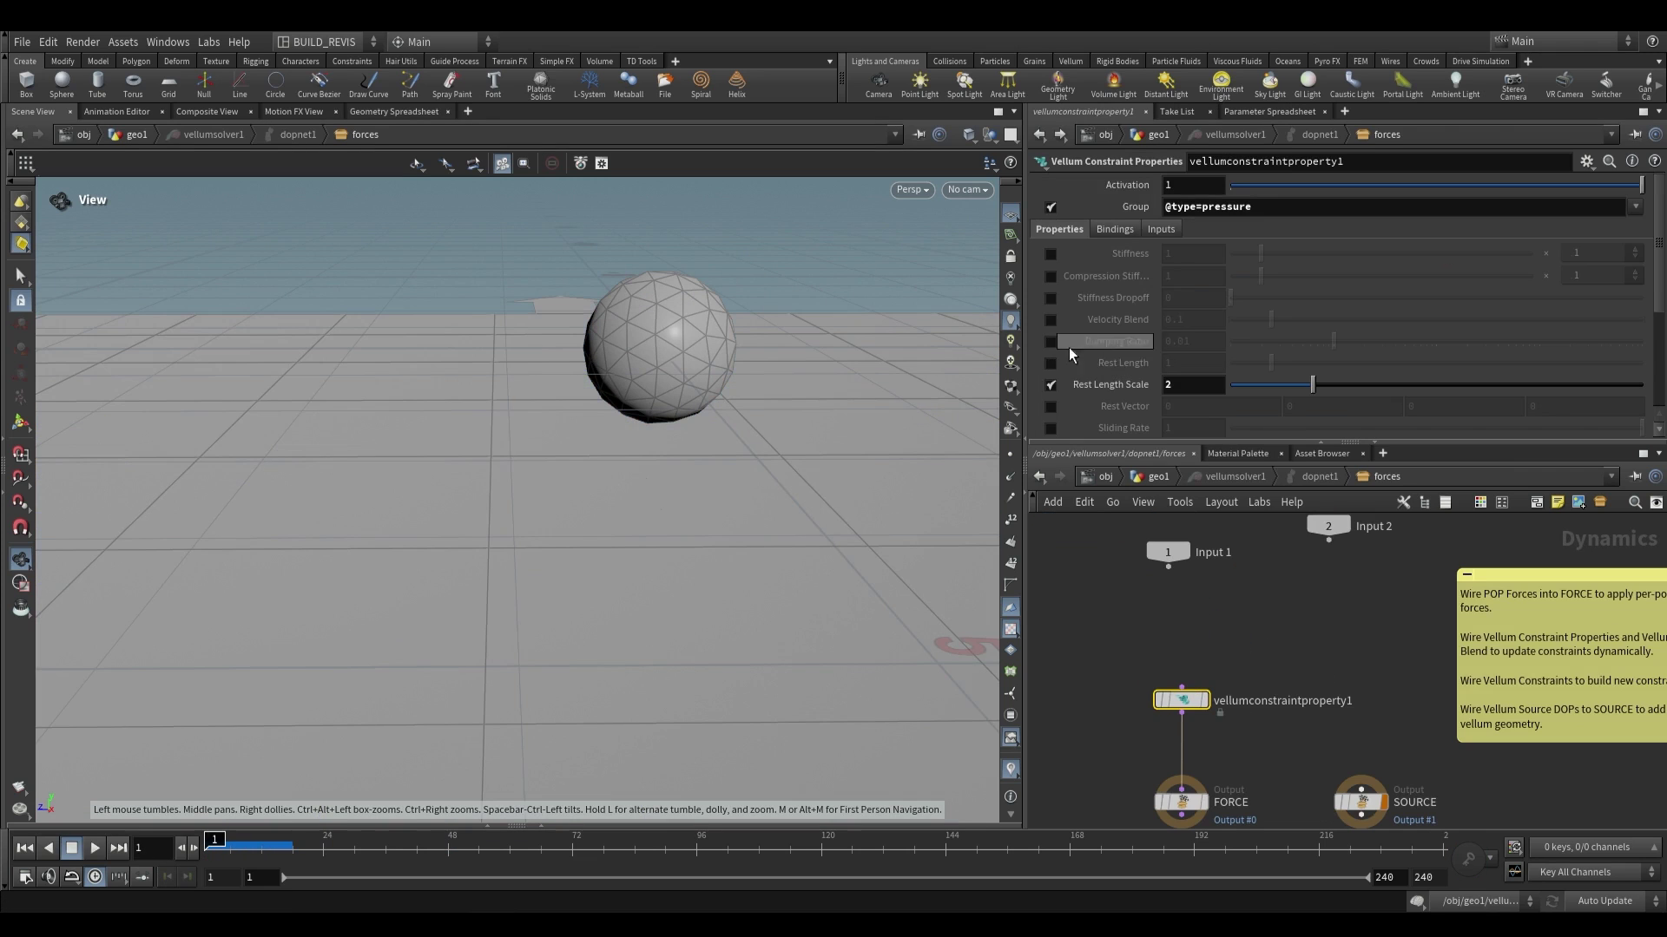
scroll(1111, 382, down, 2)
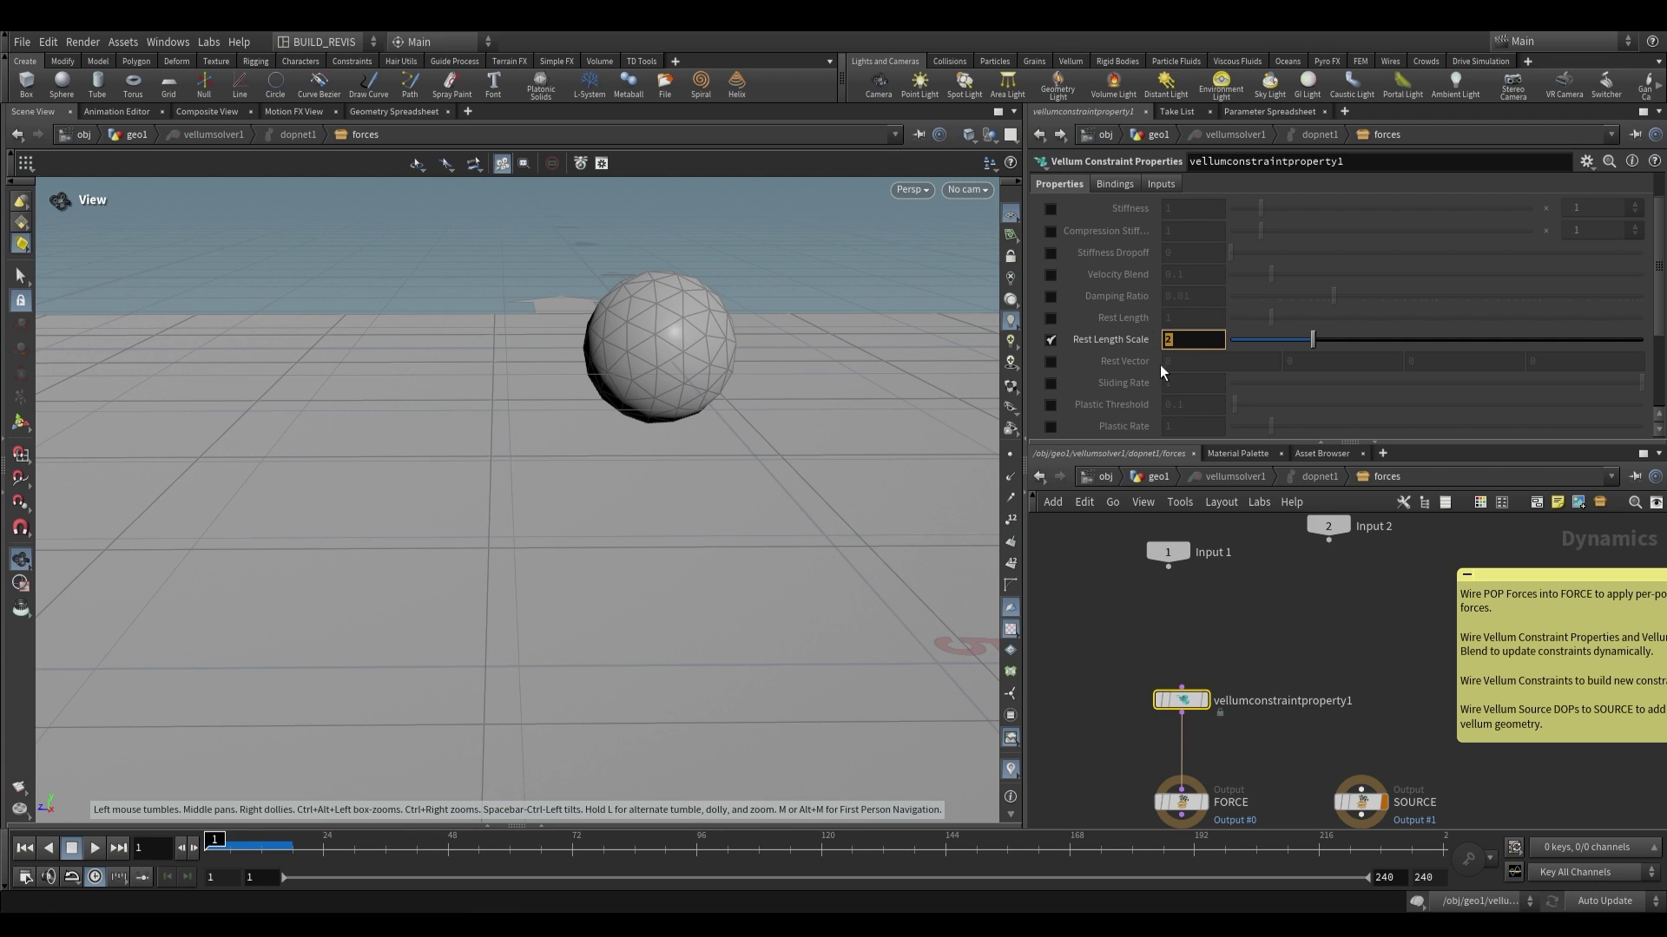
text(0)
alt+click(1123, 346)
drag(286, 840, 451, 849)
alt+click(1122, 339)
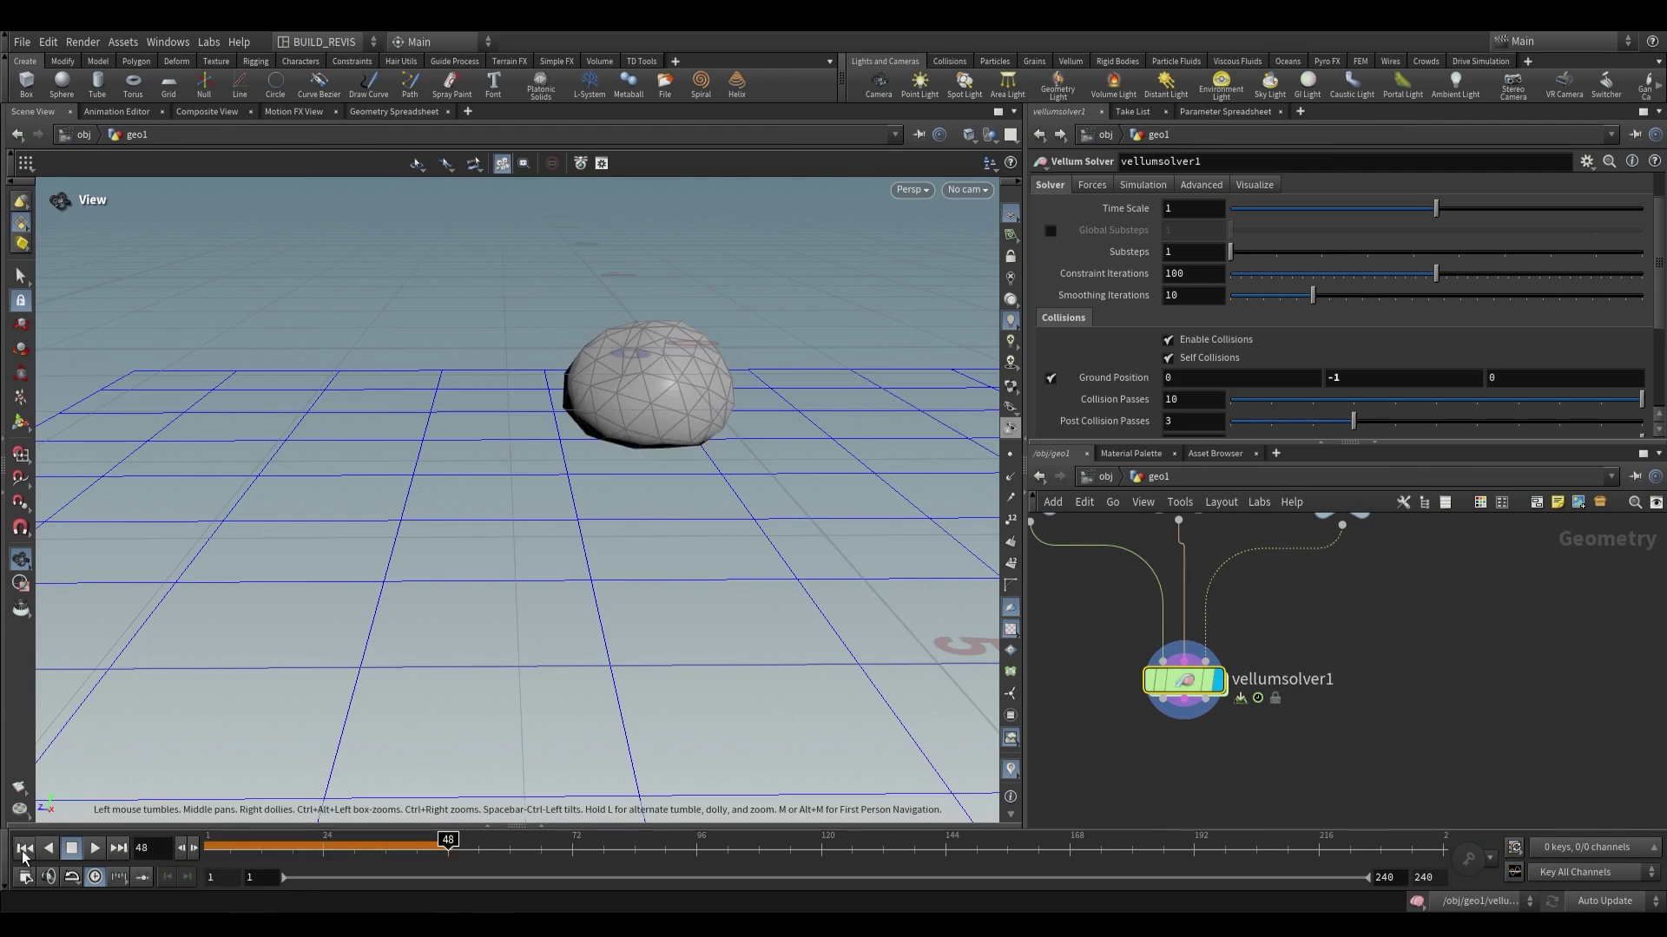
Replay the simulation from frame 1 to check the balloon reinflates
click(24, 848)
click(96, 848)
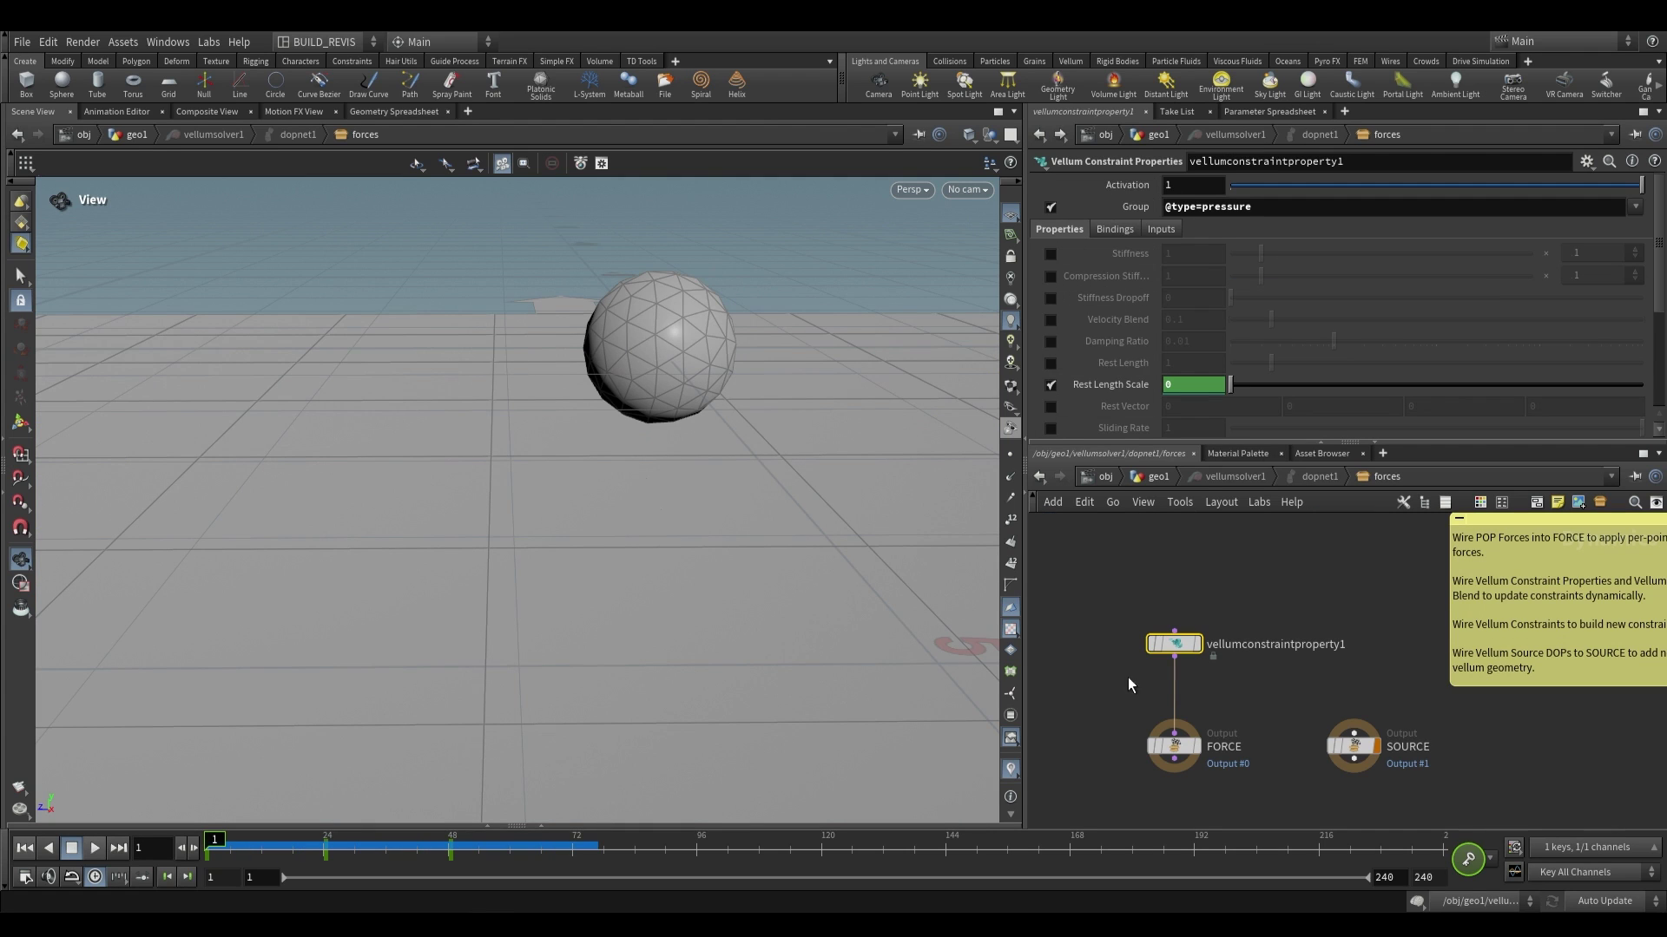
key(u)
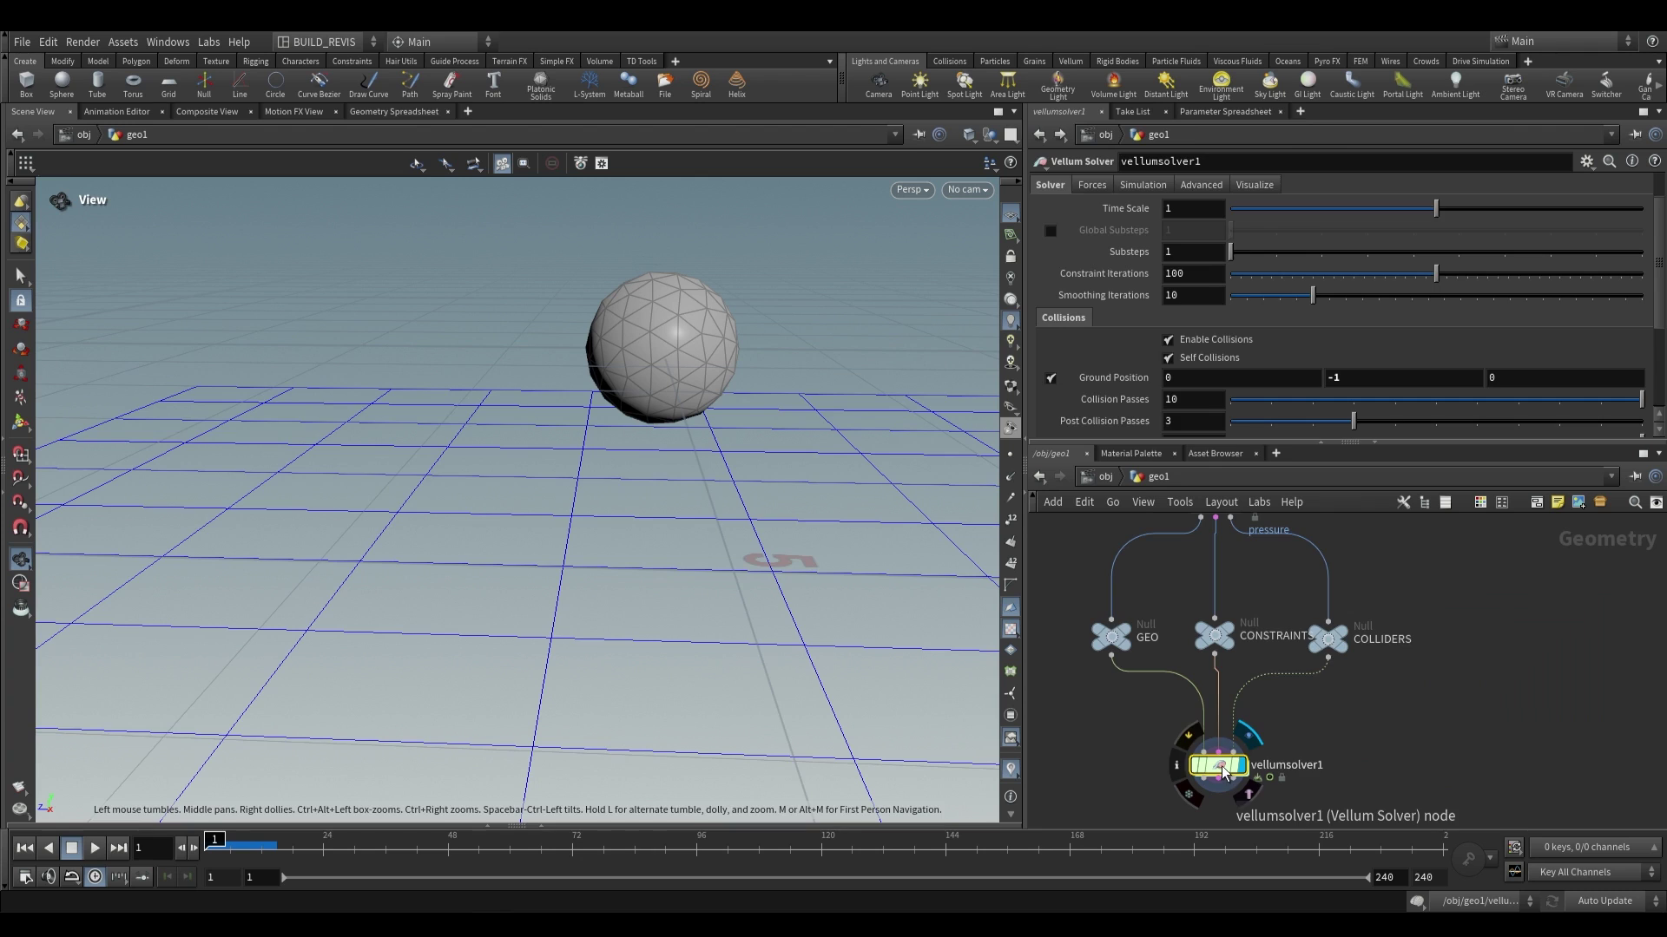
double_click(1222, 766)
Add a SOP Solver to the forces network and check the GEO null's node info
key(Tab)
text(sop so)
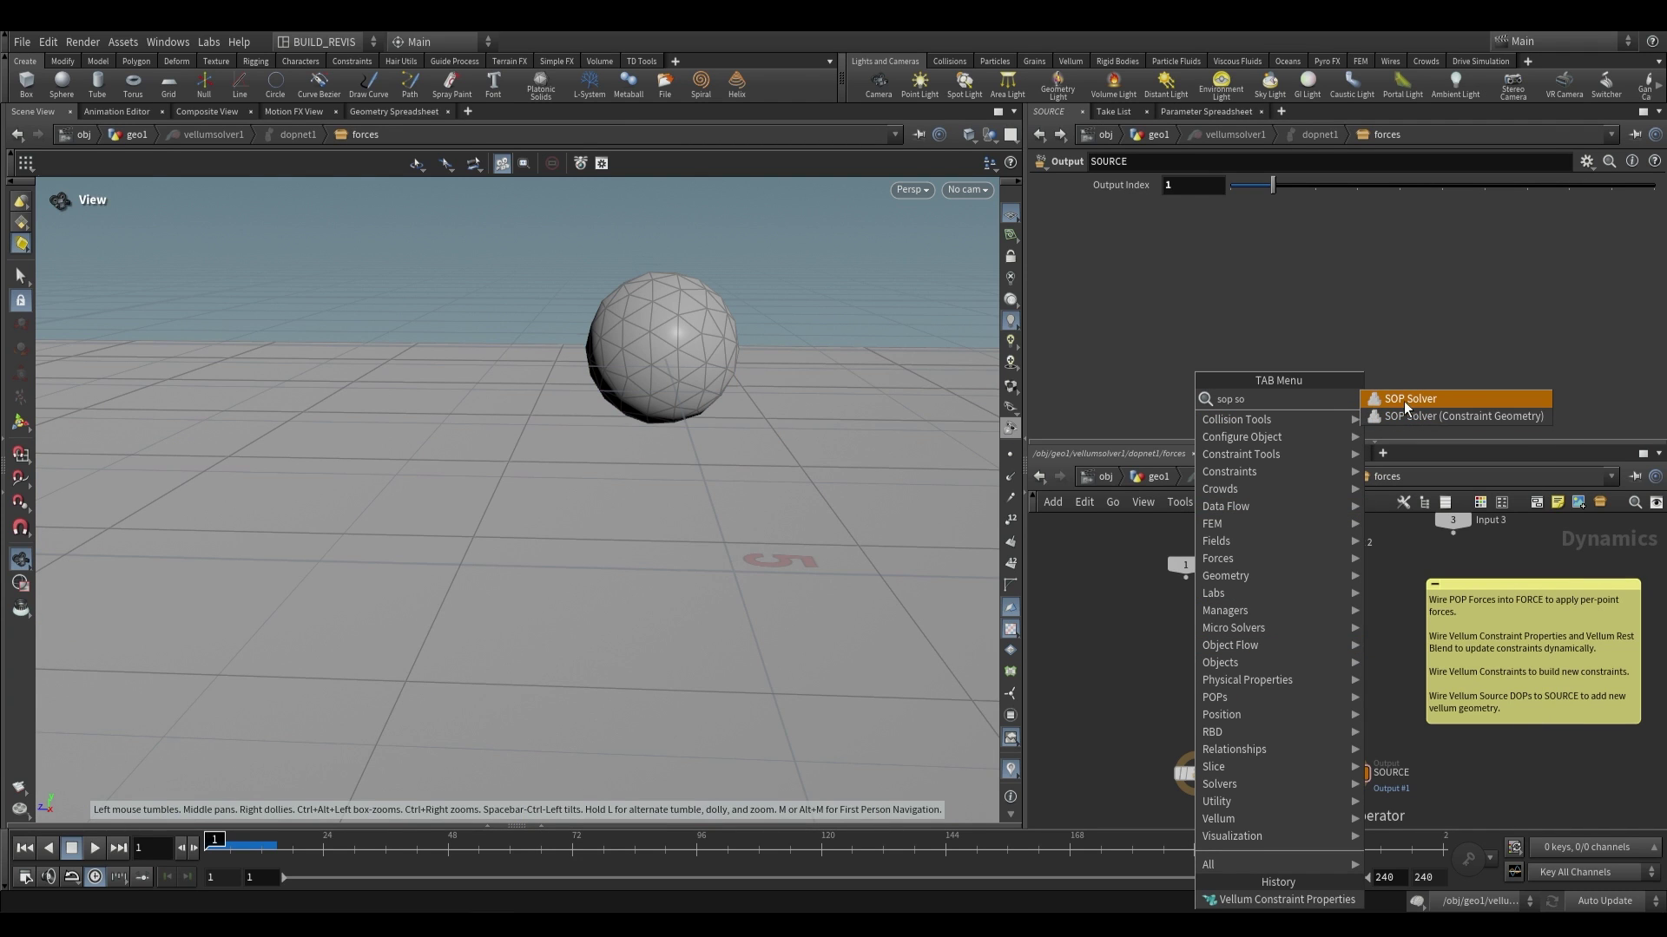
click(1462, 401)
click(1118, 644)
double_click(1191, 229)
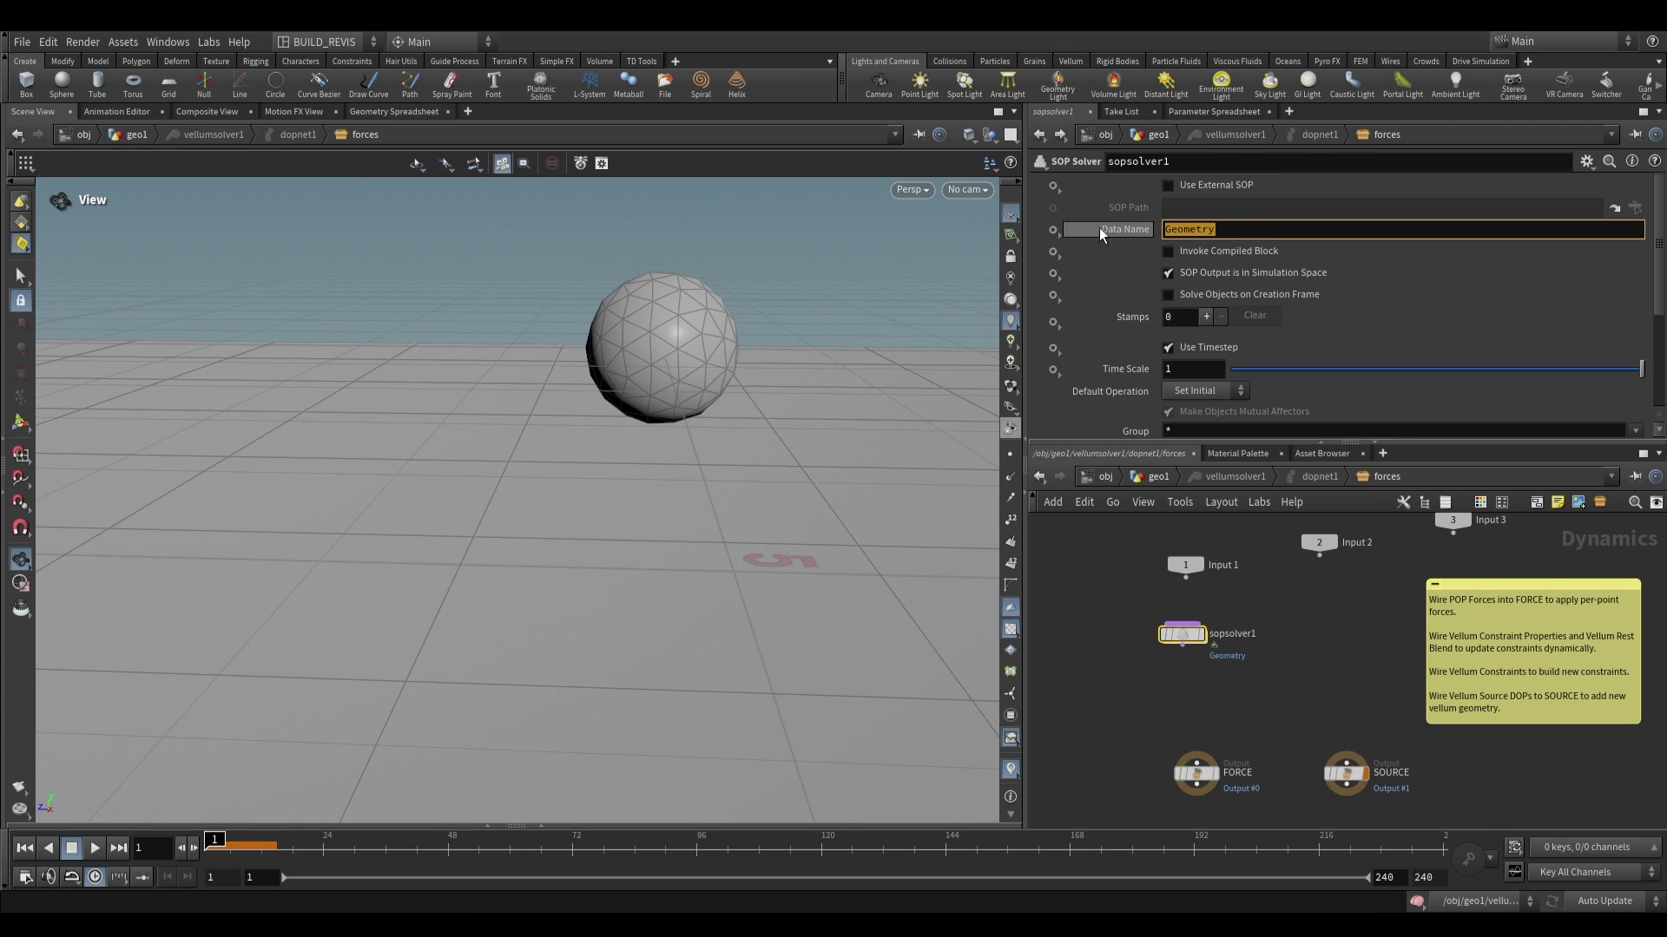
click(1158, 477)
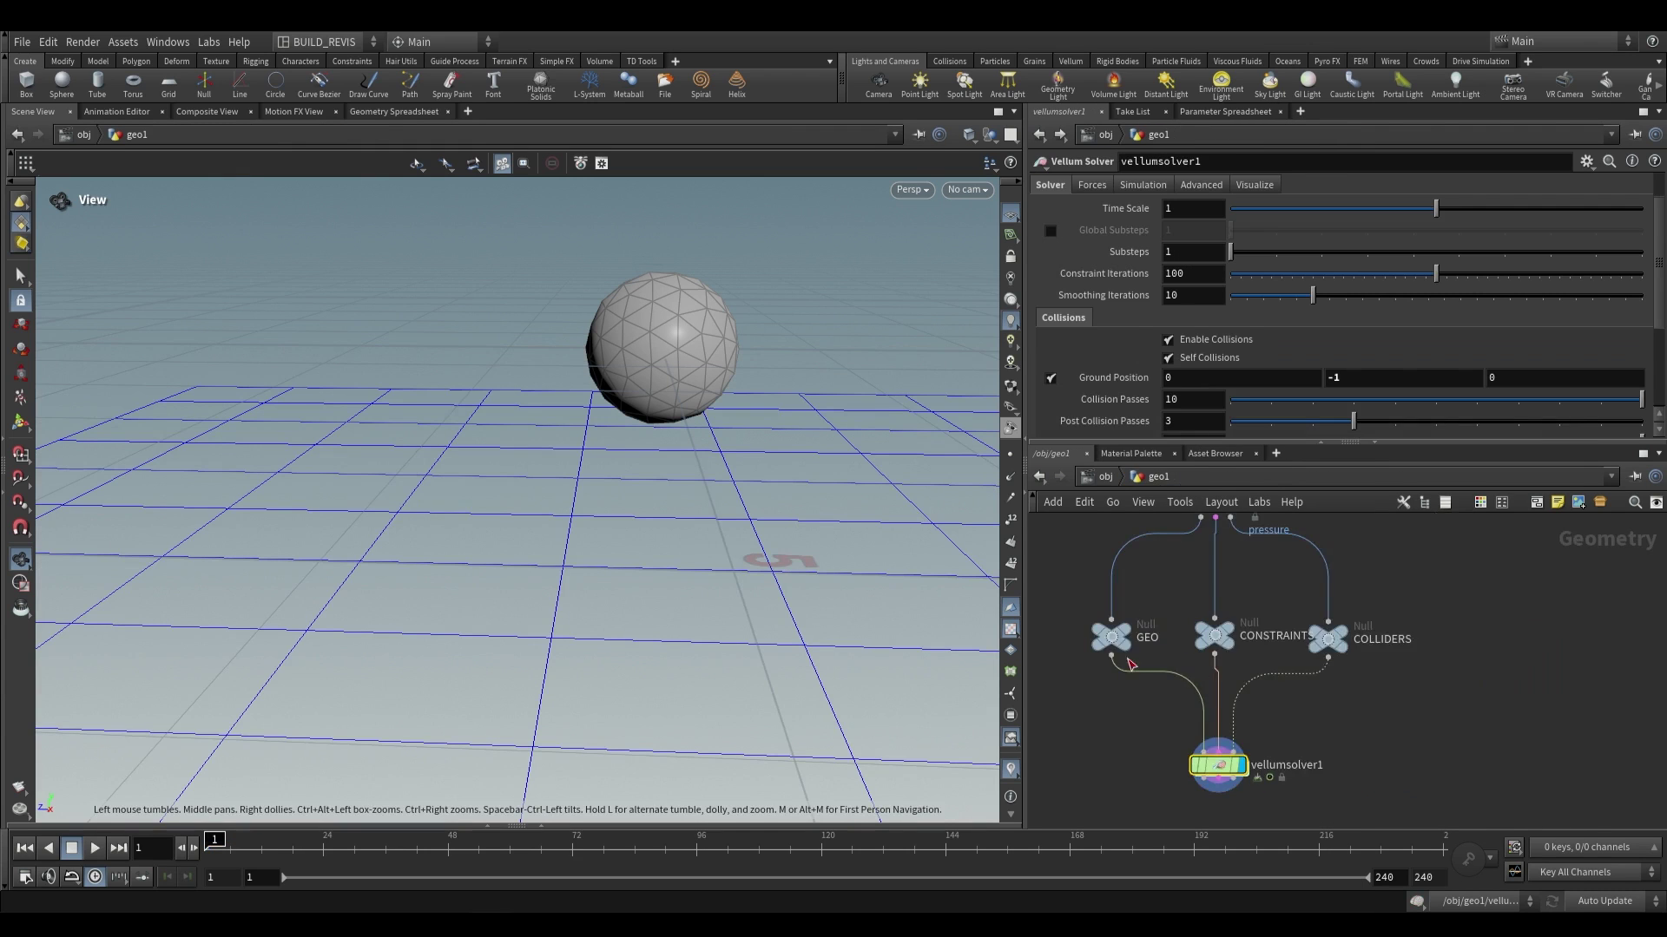
middle_click(1128, 641)
Delete the duplicate SOP Solver and place sopsolver1 below Input 1
key(Tab)
text(sop so)
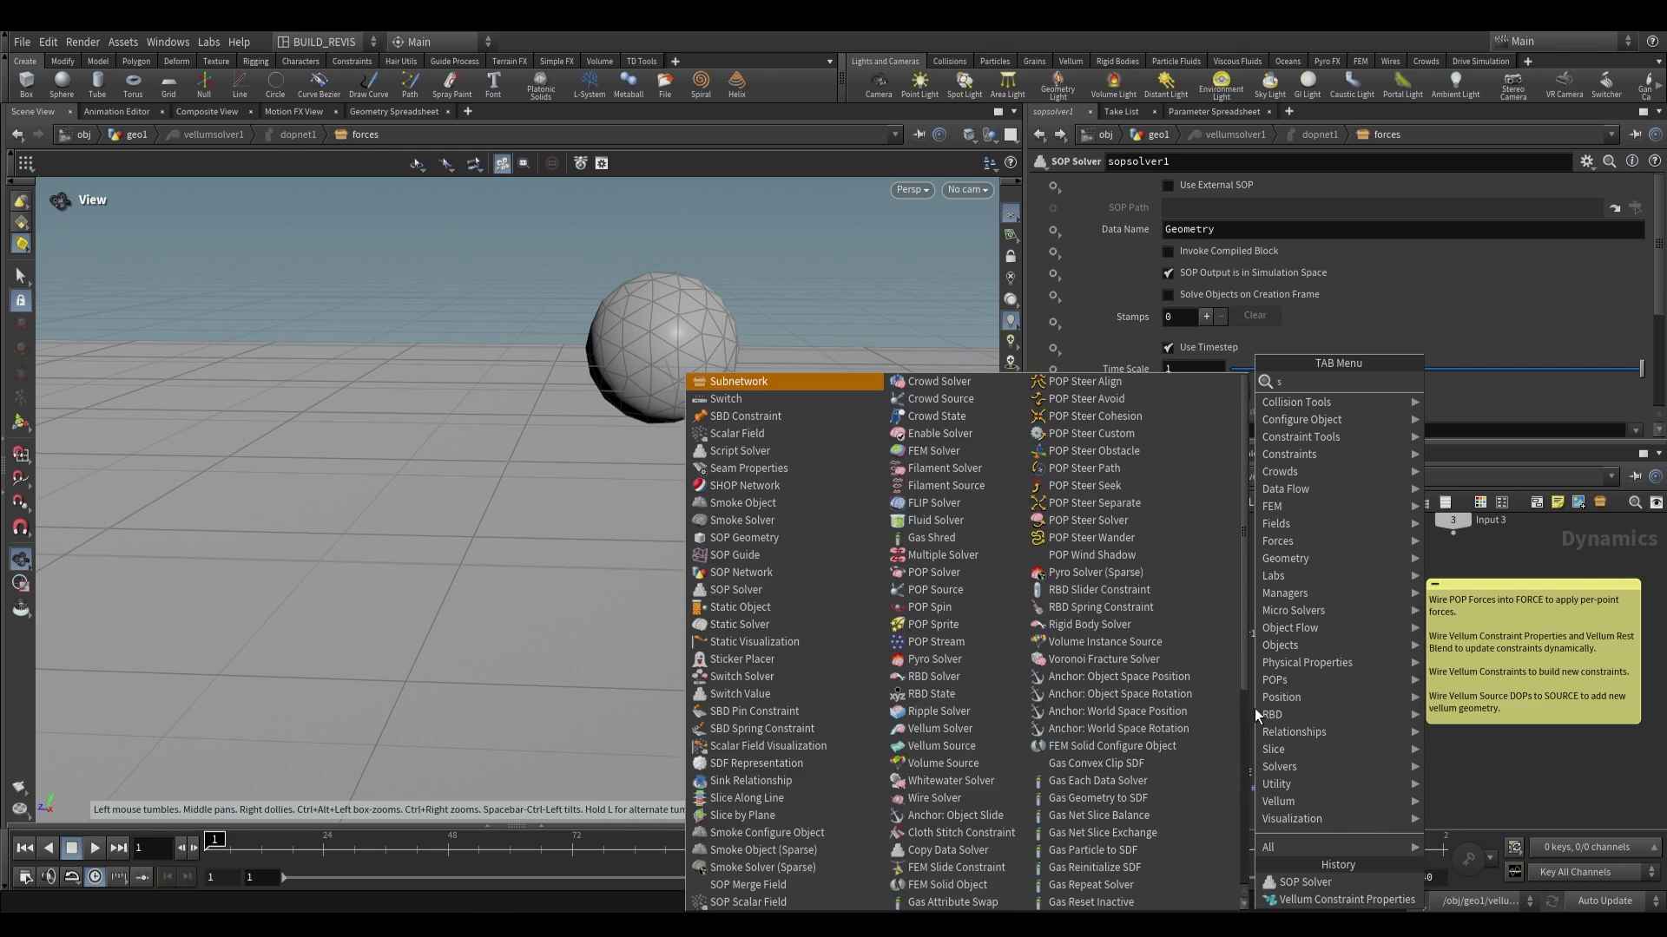
click(1558, 399)
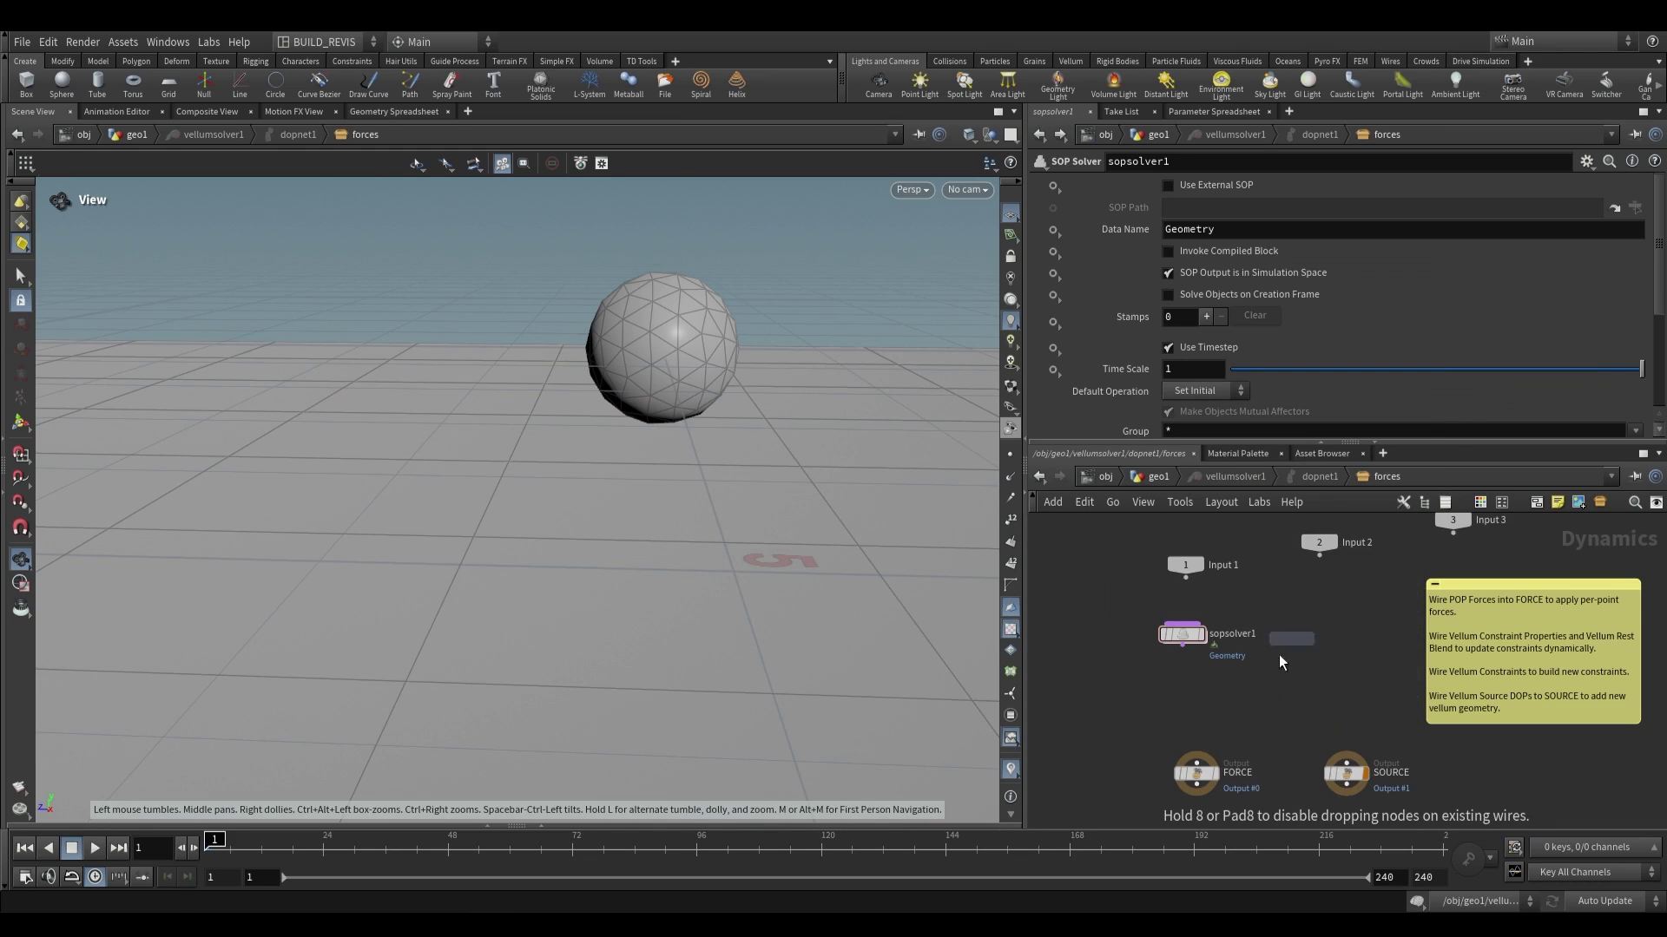
double_click(1172, 634)
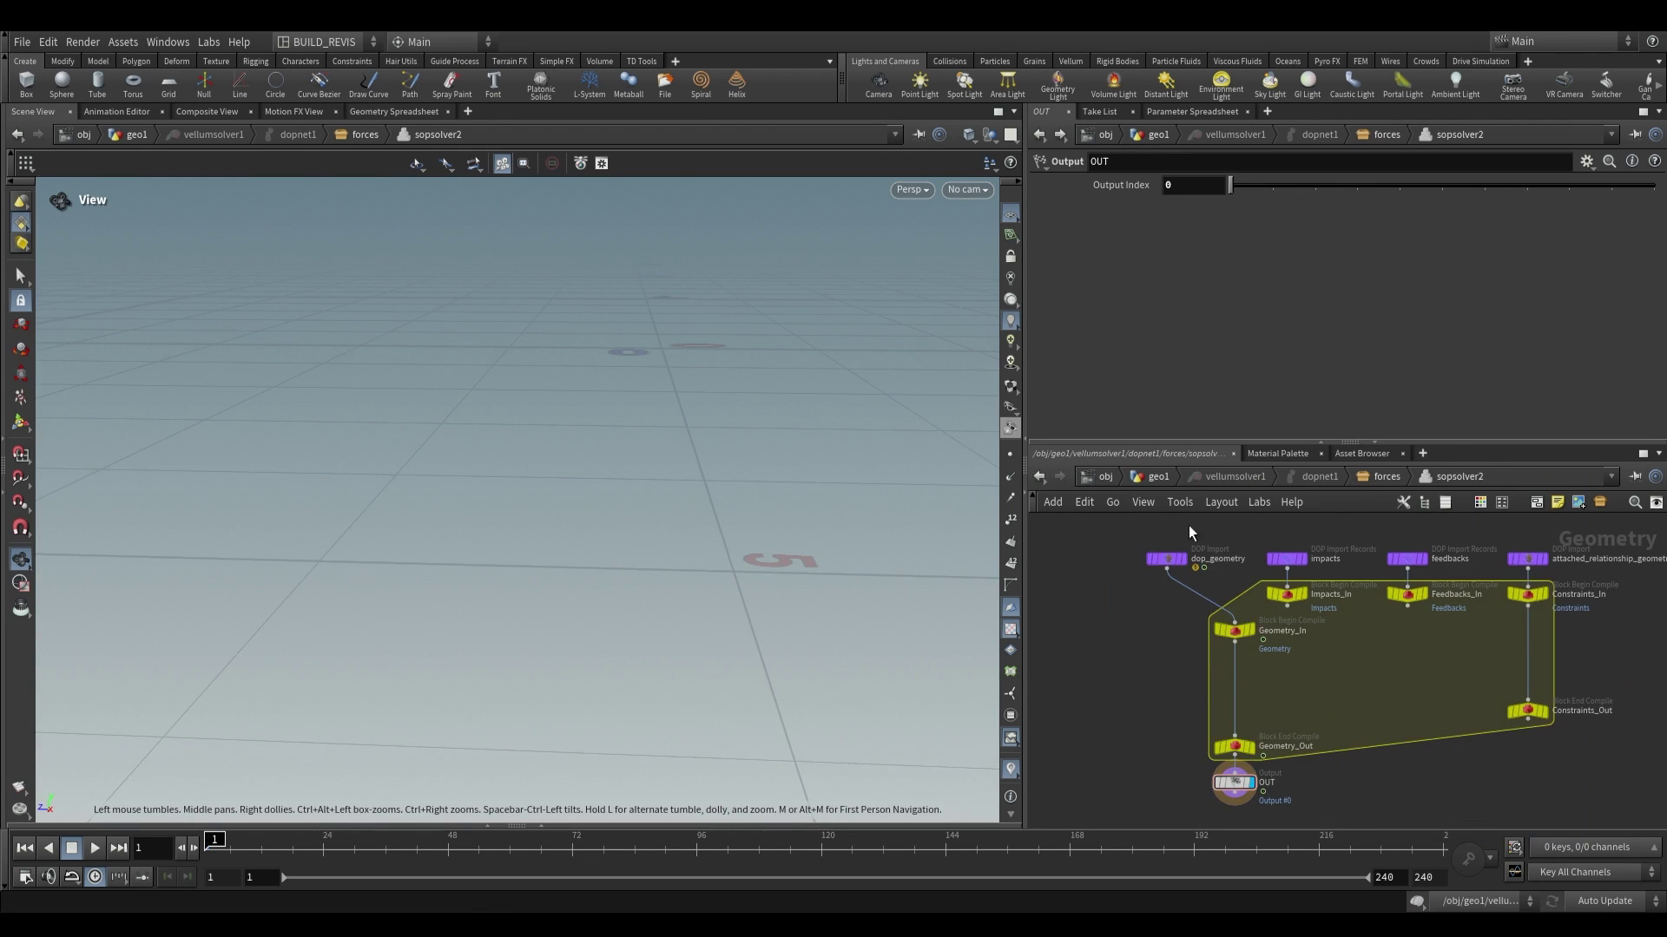
key(u)
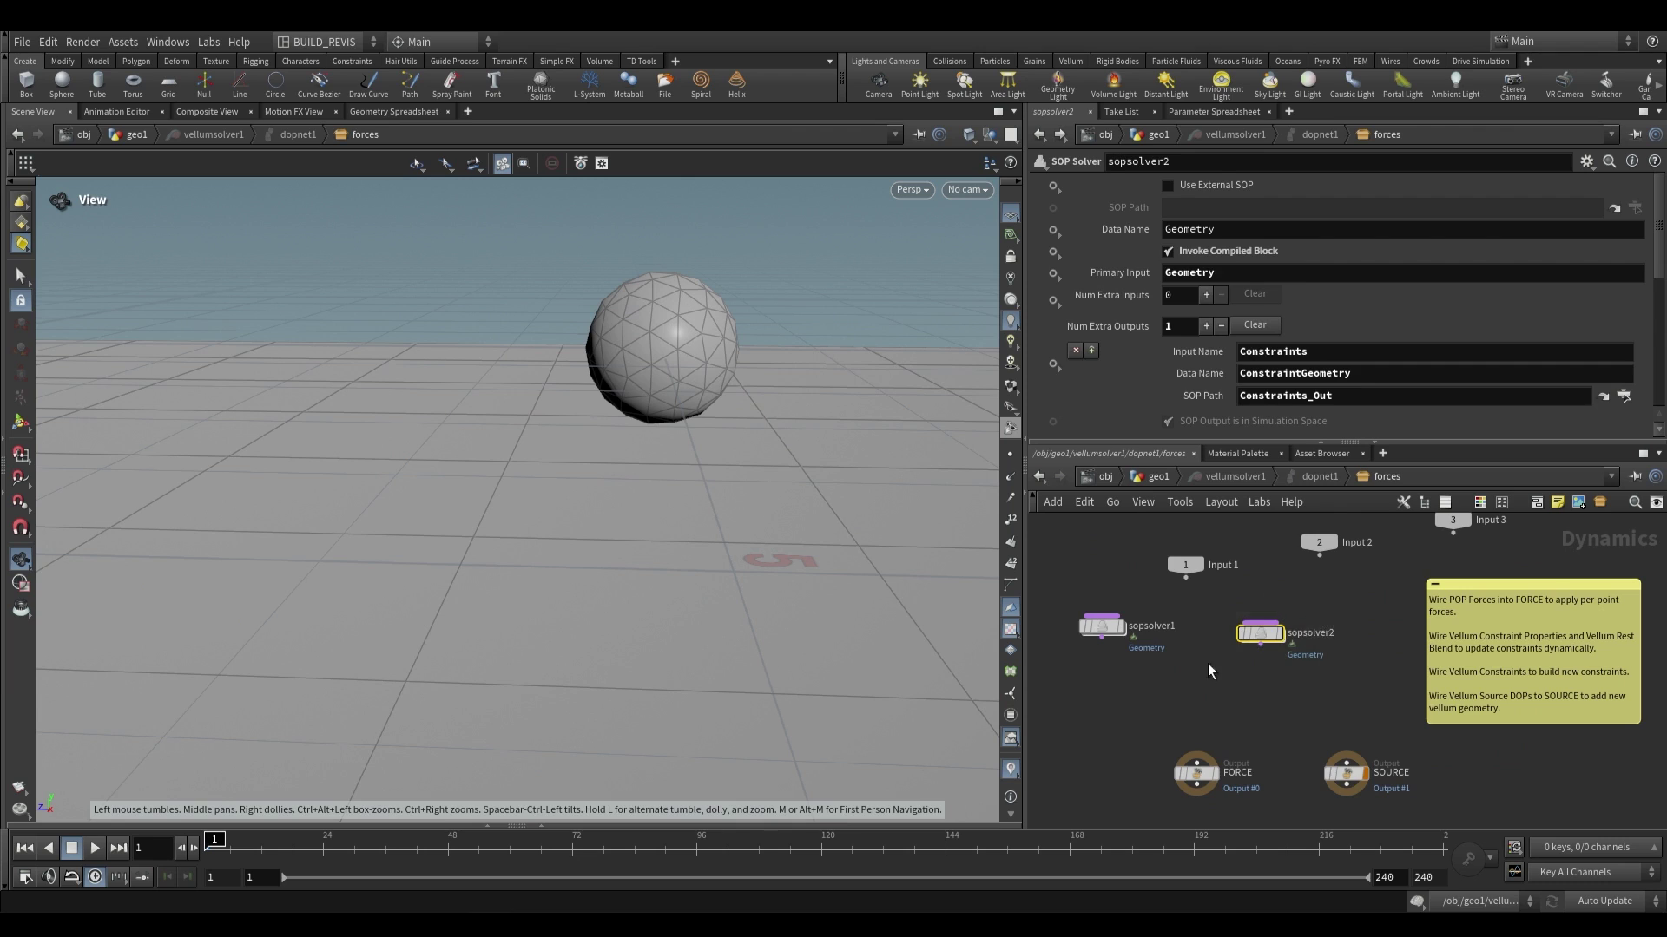
key(Delete)
drag(1106, 628, 1196, 664)
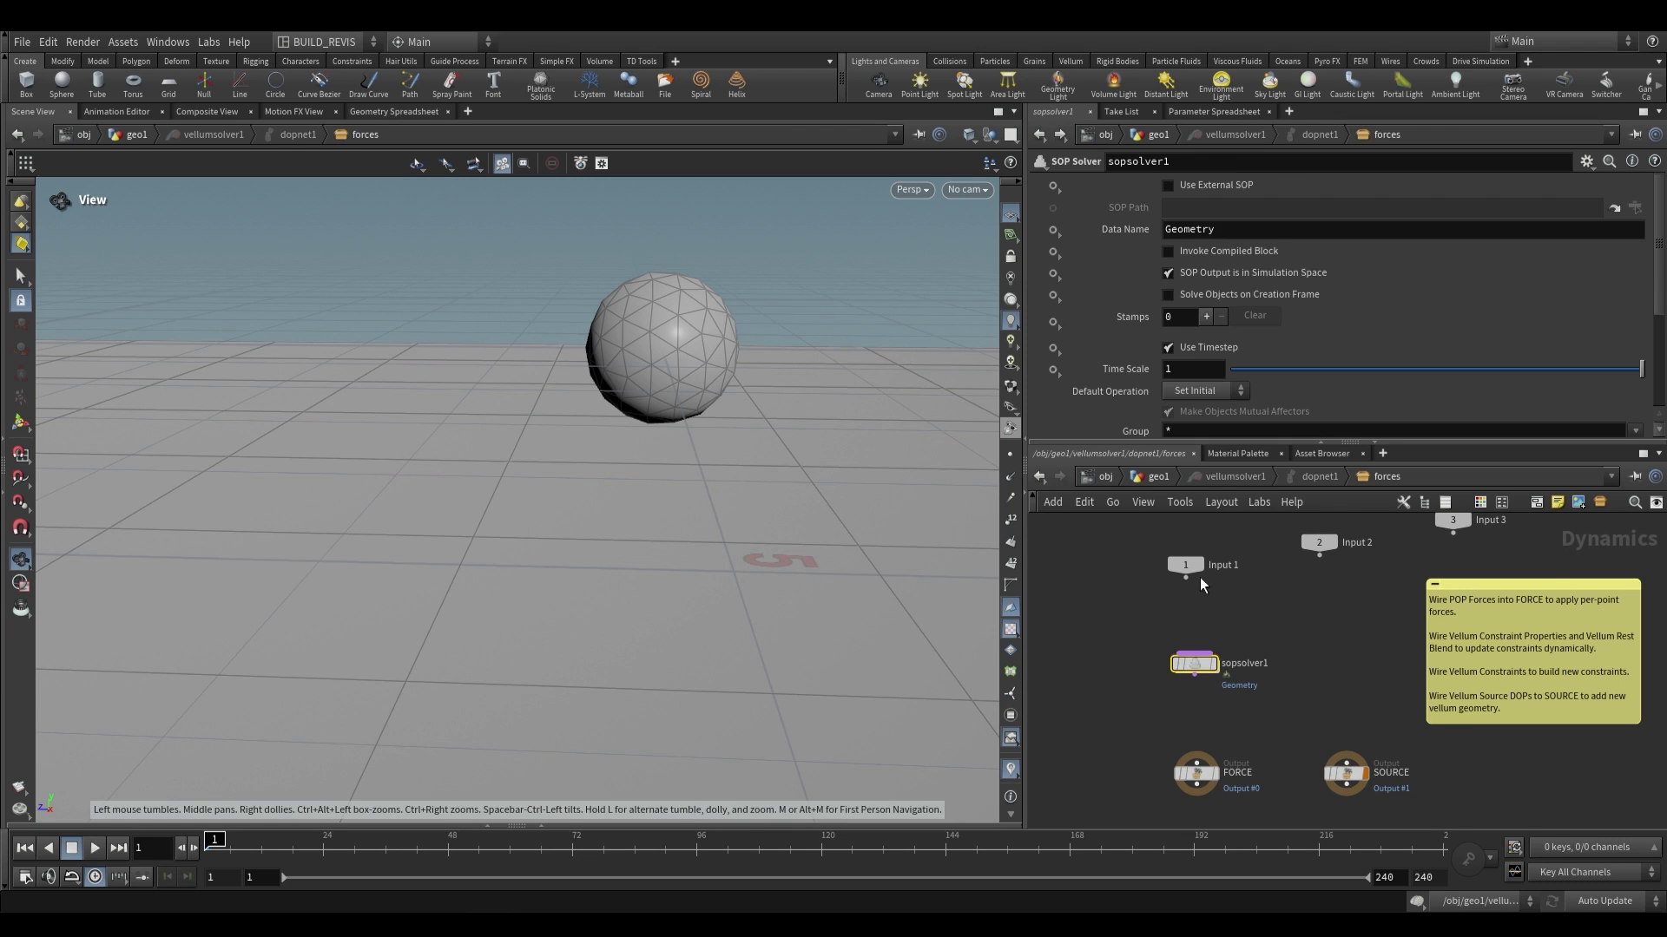
Set sopsolver1's Data Name to ConstraintGeometry and Default Operation to Set Always
click(1170, 232)
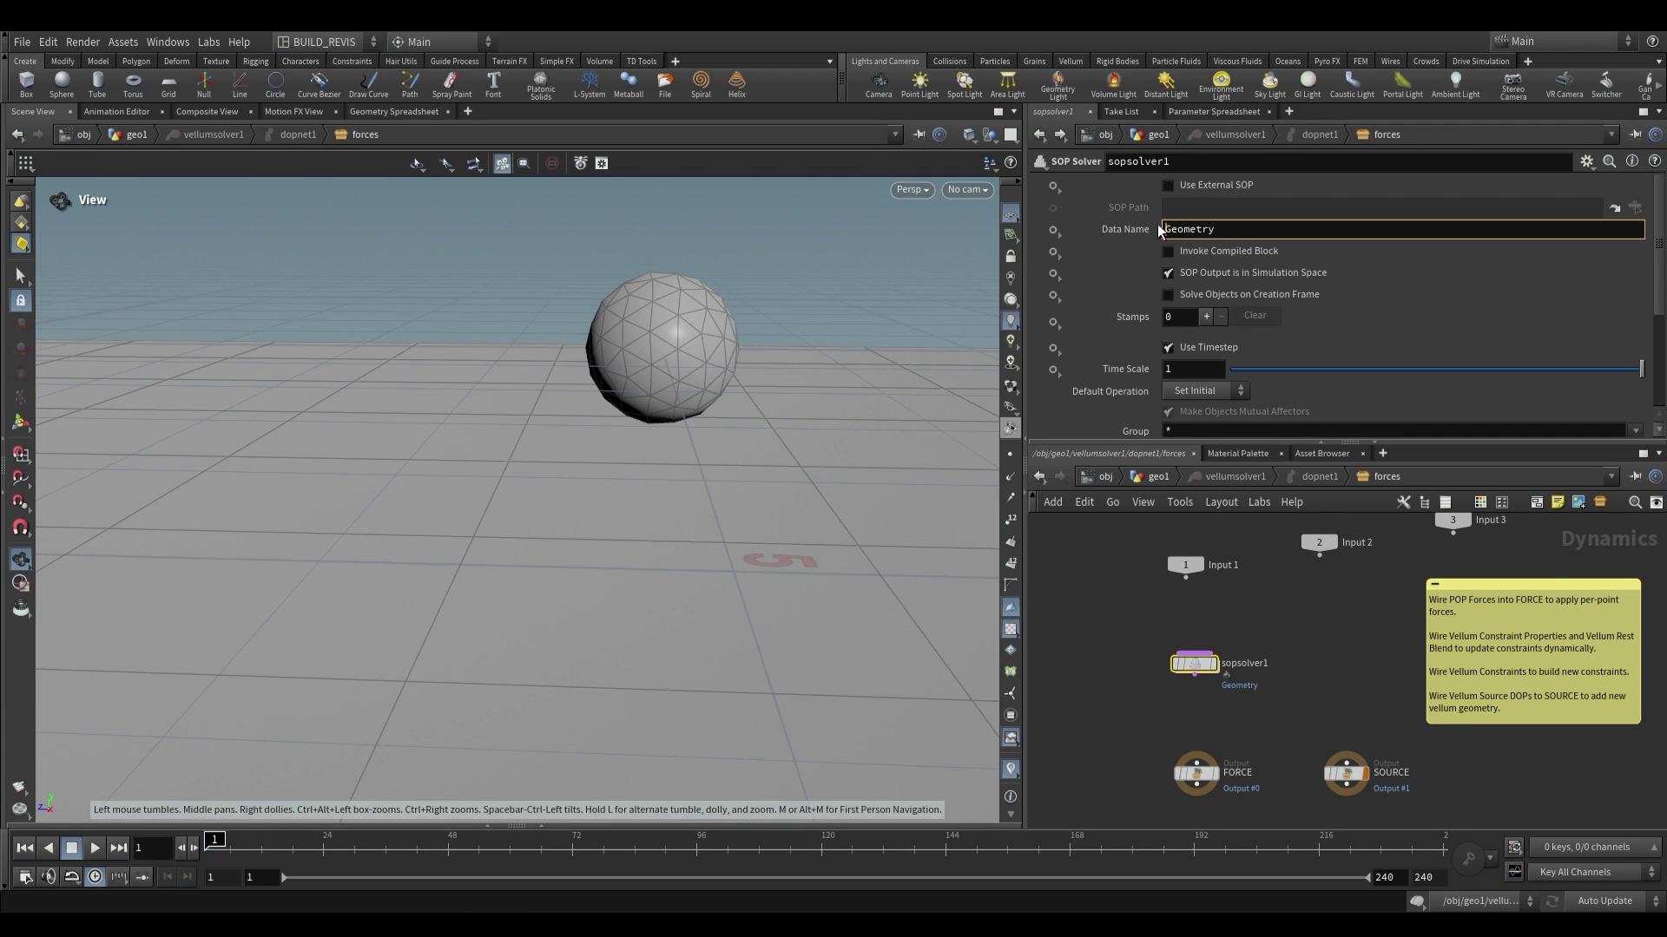
text(Const)
text(raint)
key(Return)
scroll(1215, 347, down, 2)
click(1205, 347)
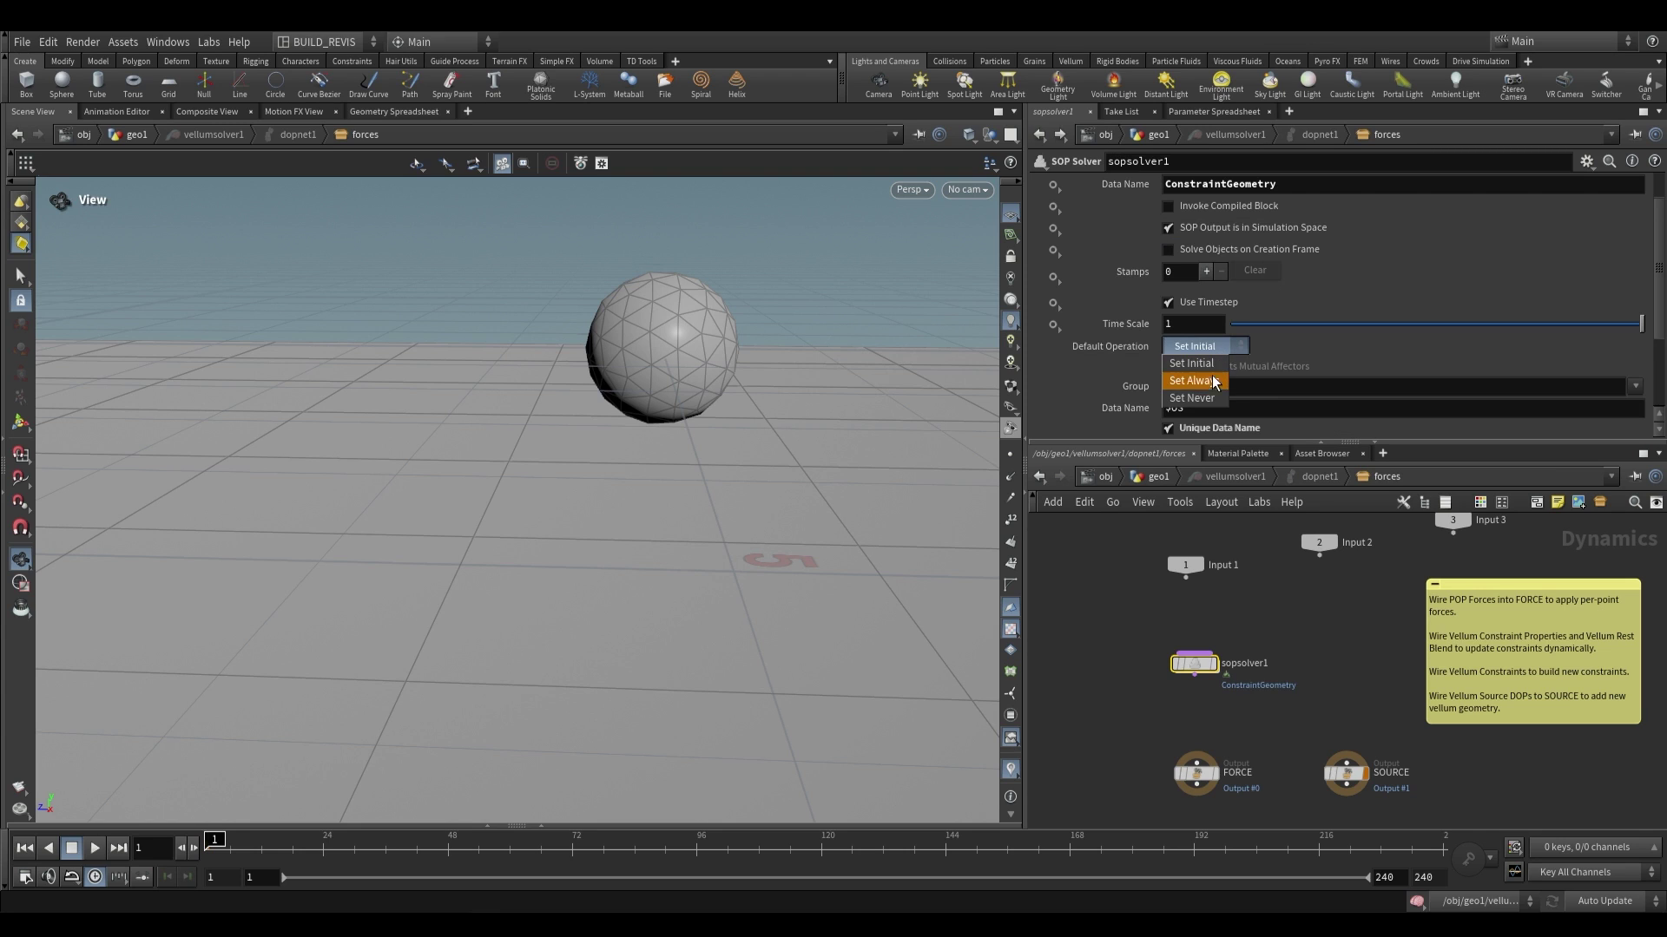
click(1217, 379)
Wire Input 1 through sopsolver1 into FORCE and look inside sopsolver1
middle_drag(1269, 721, 1258, 700)
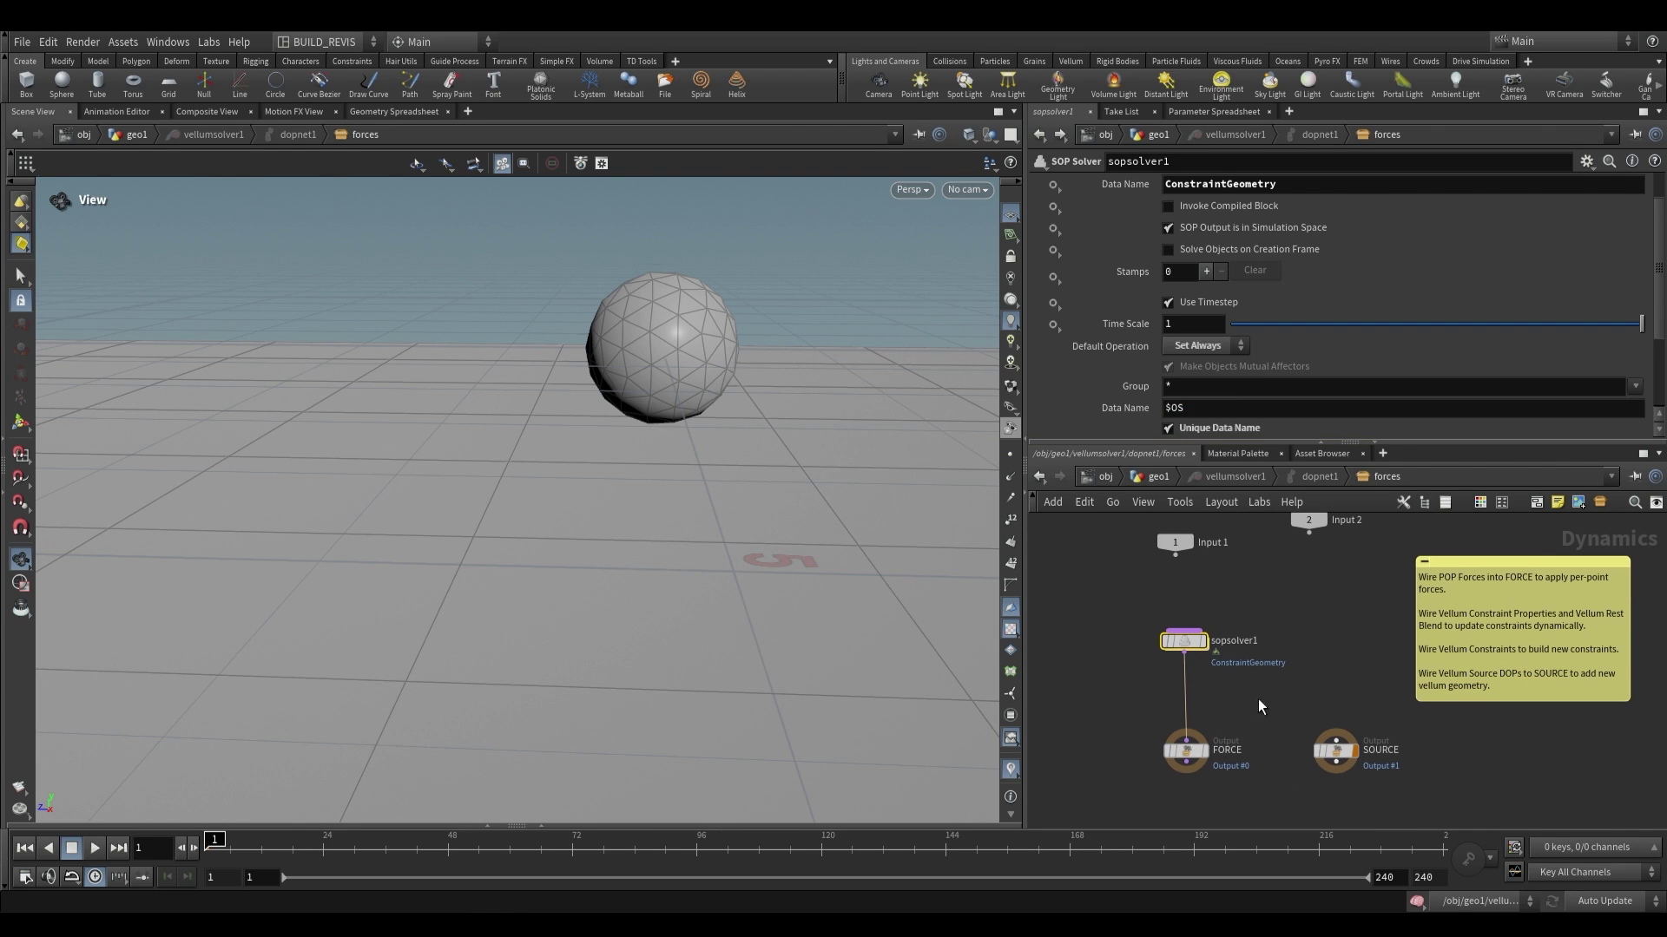
drag(1175, 556, 1183, 634)
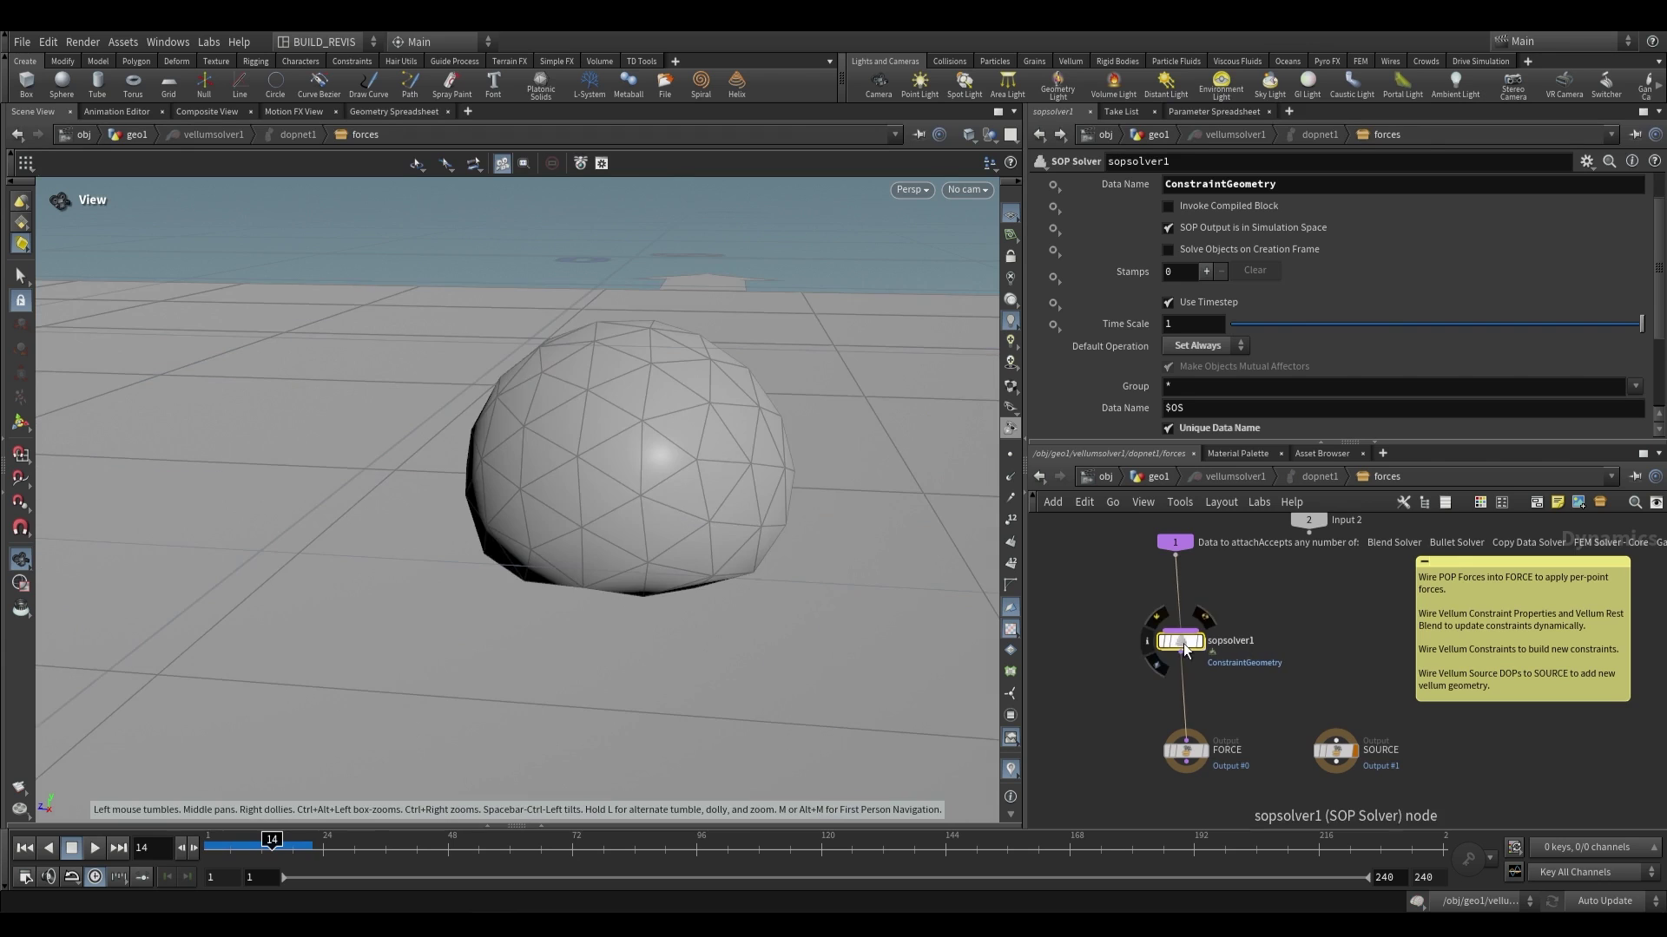
double_click(1184, 644)
drag(919, 565, 544, 301)
key(Tab)
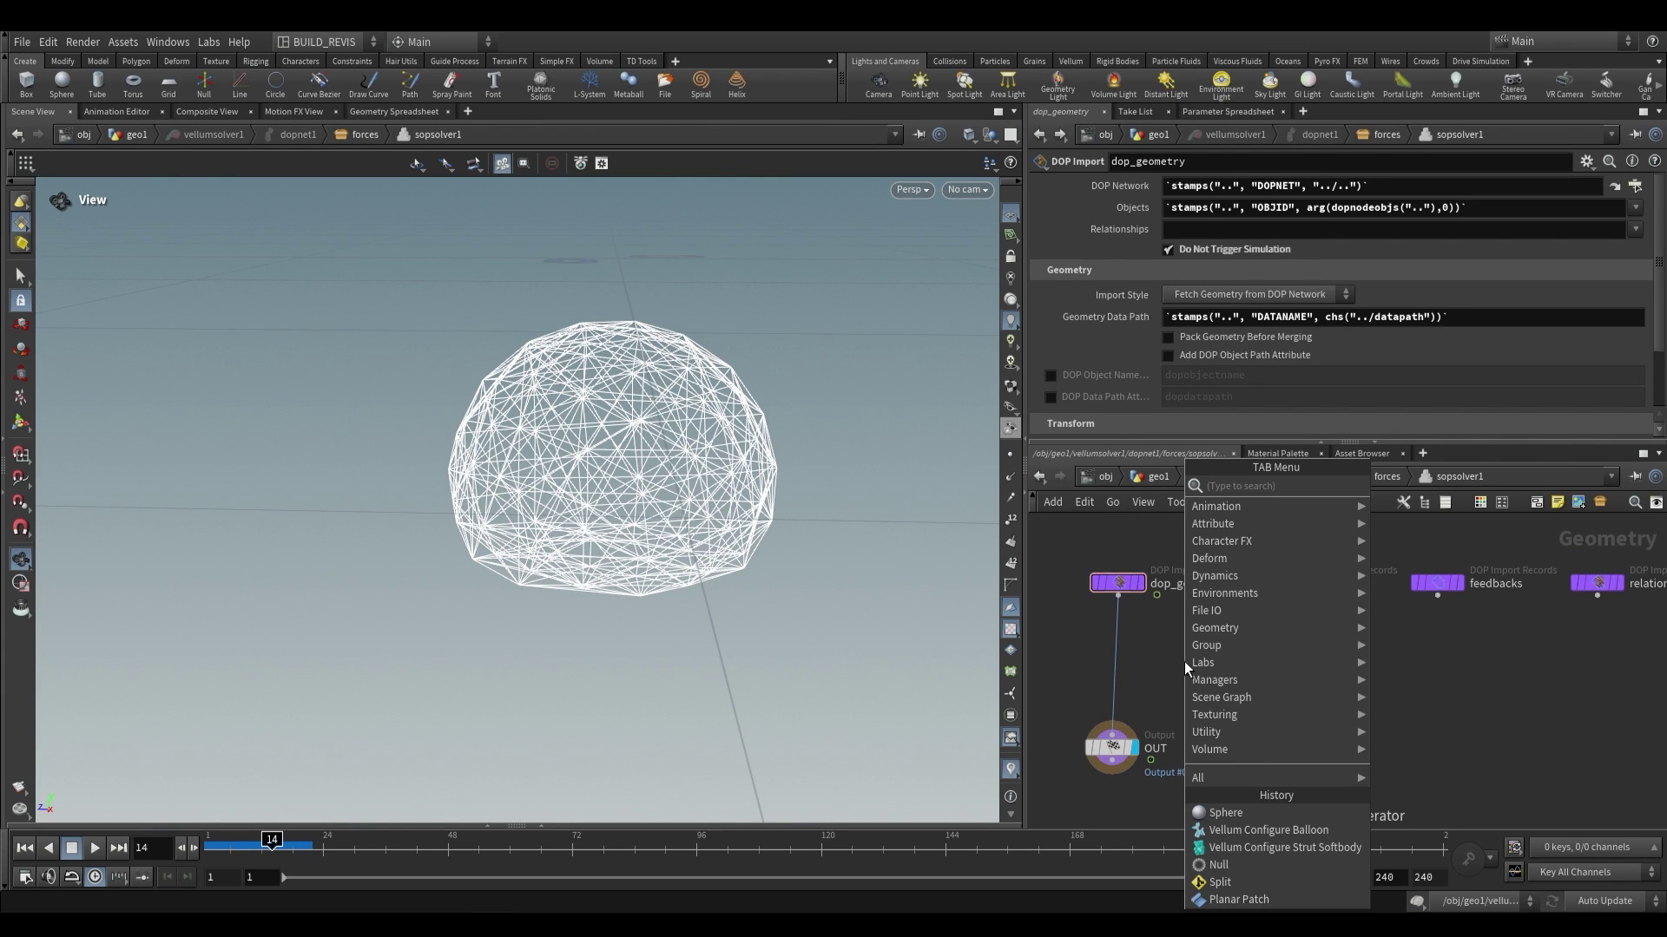
key(Escape)
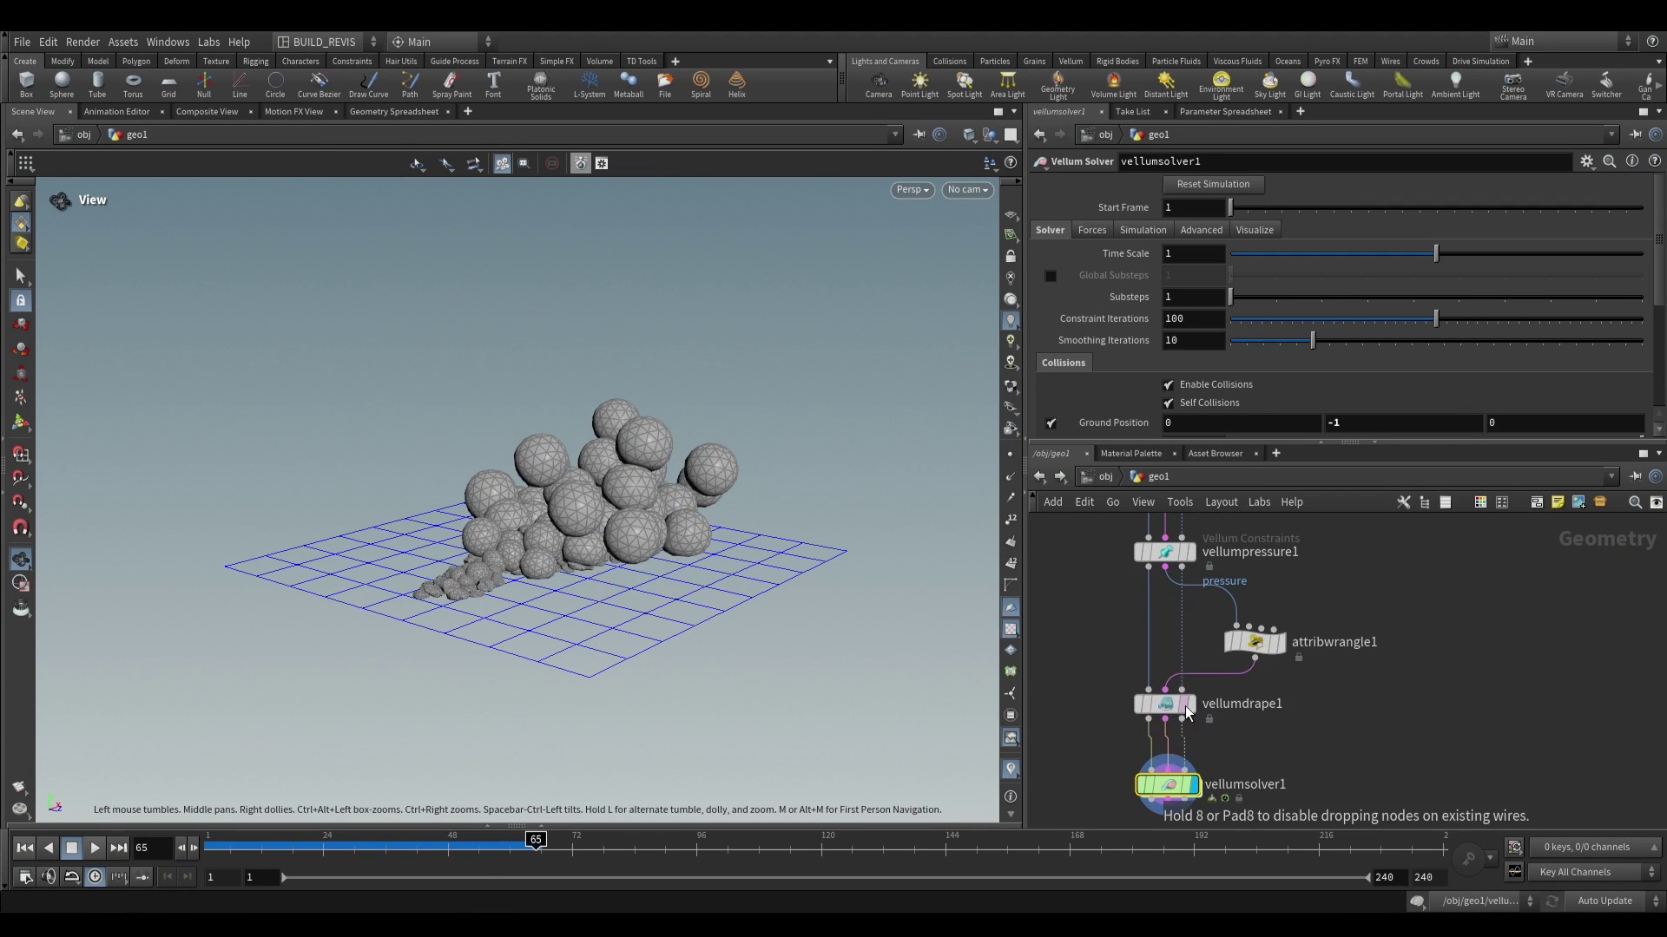
Display relax1, the copied spheres, then the vellumcloth1 result
scroll(1215, 690, up, 5)
click(1204, 685)
click(1188, 692)
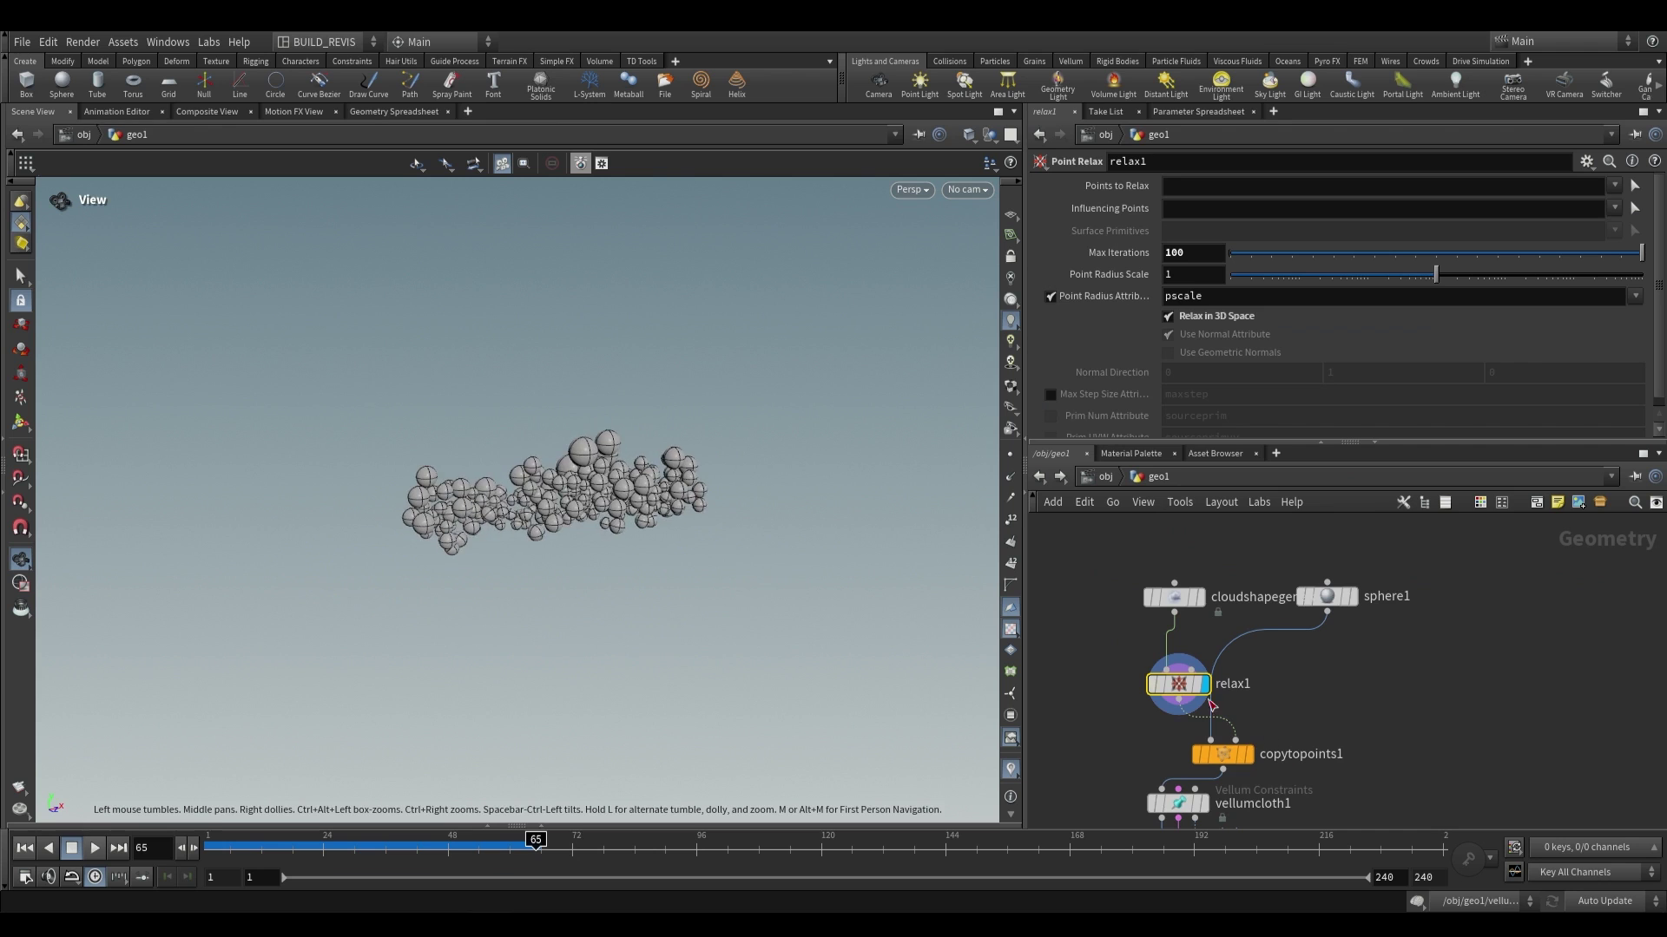
click(1247, 755)
scroll(1215, 712, down, 3)
click(1199, 692)
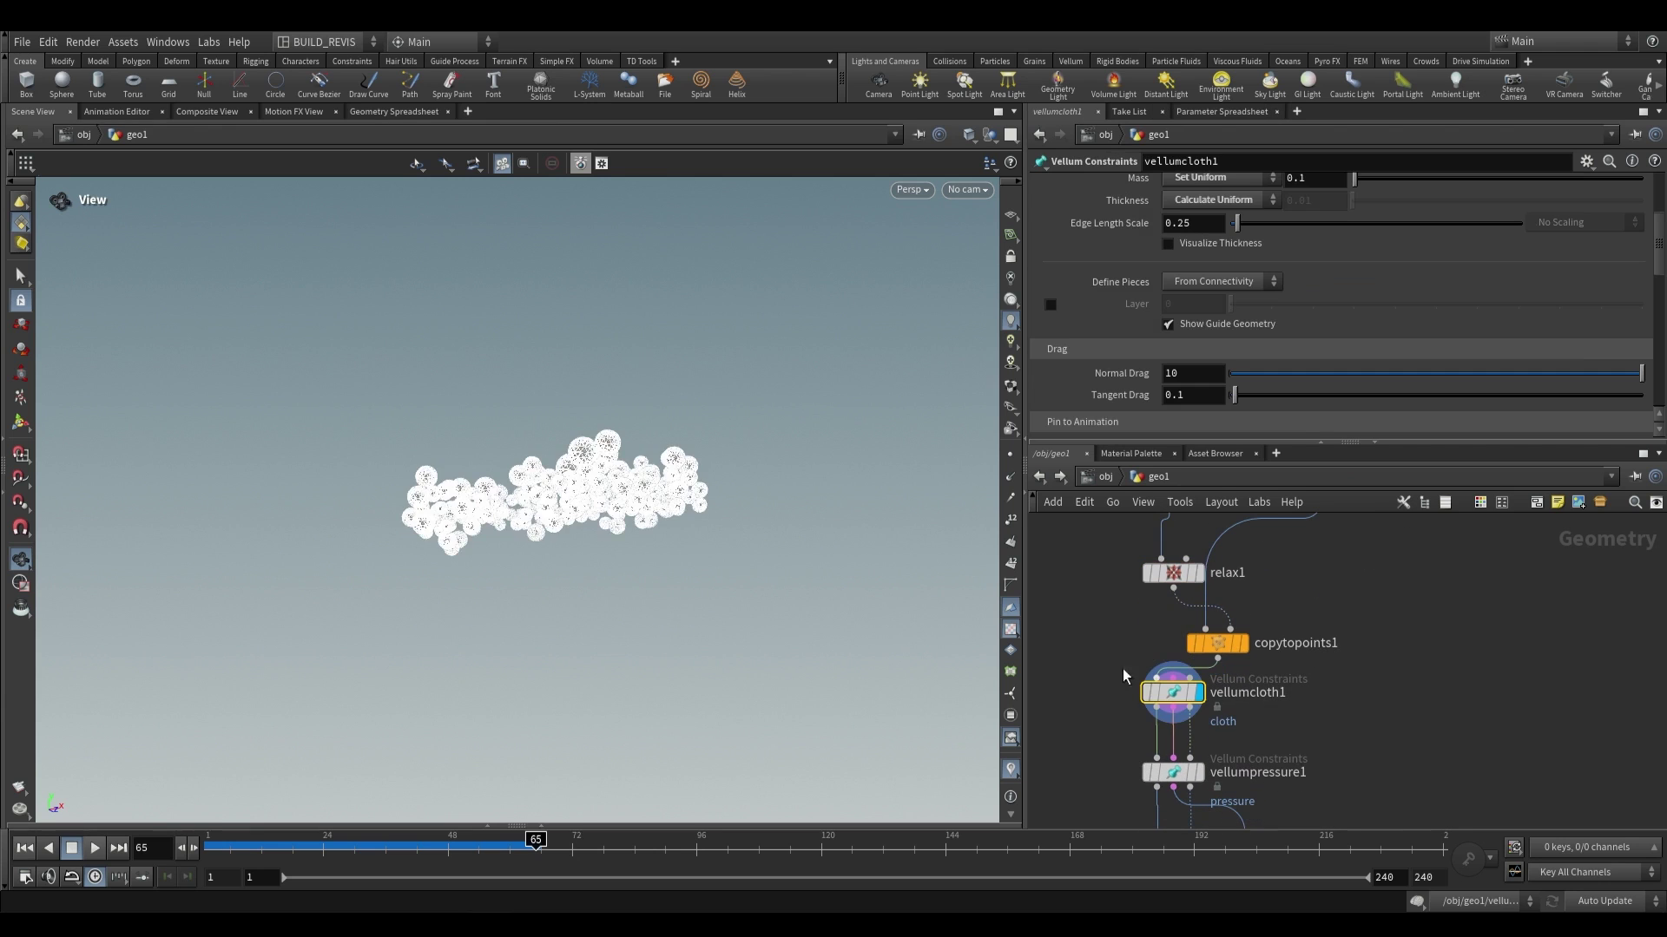
Display vellumpressure1, attribwrangle1 with its code, then the vellumdrape1 result
scroll(1258, 694, down, 3)
click(1219, 665)
scroll(1299, 678, down, 3)
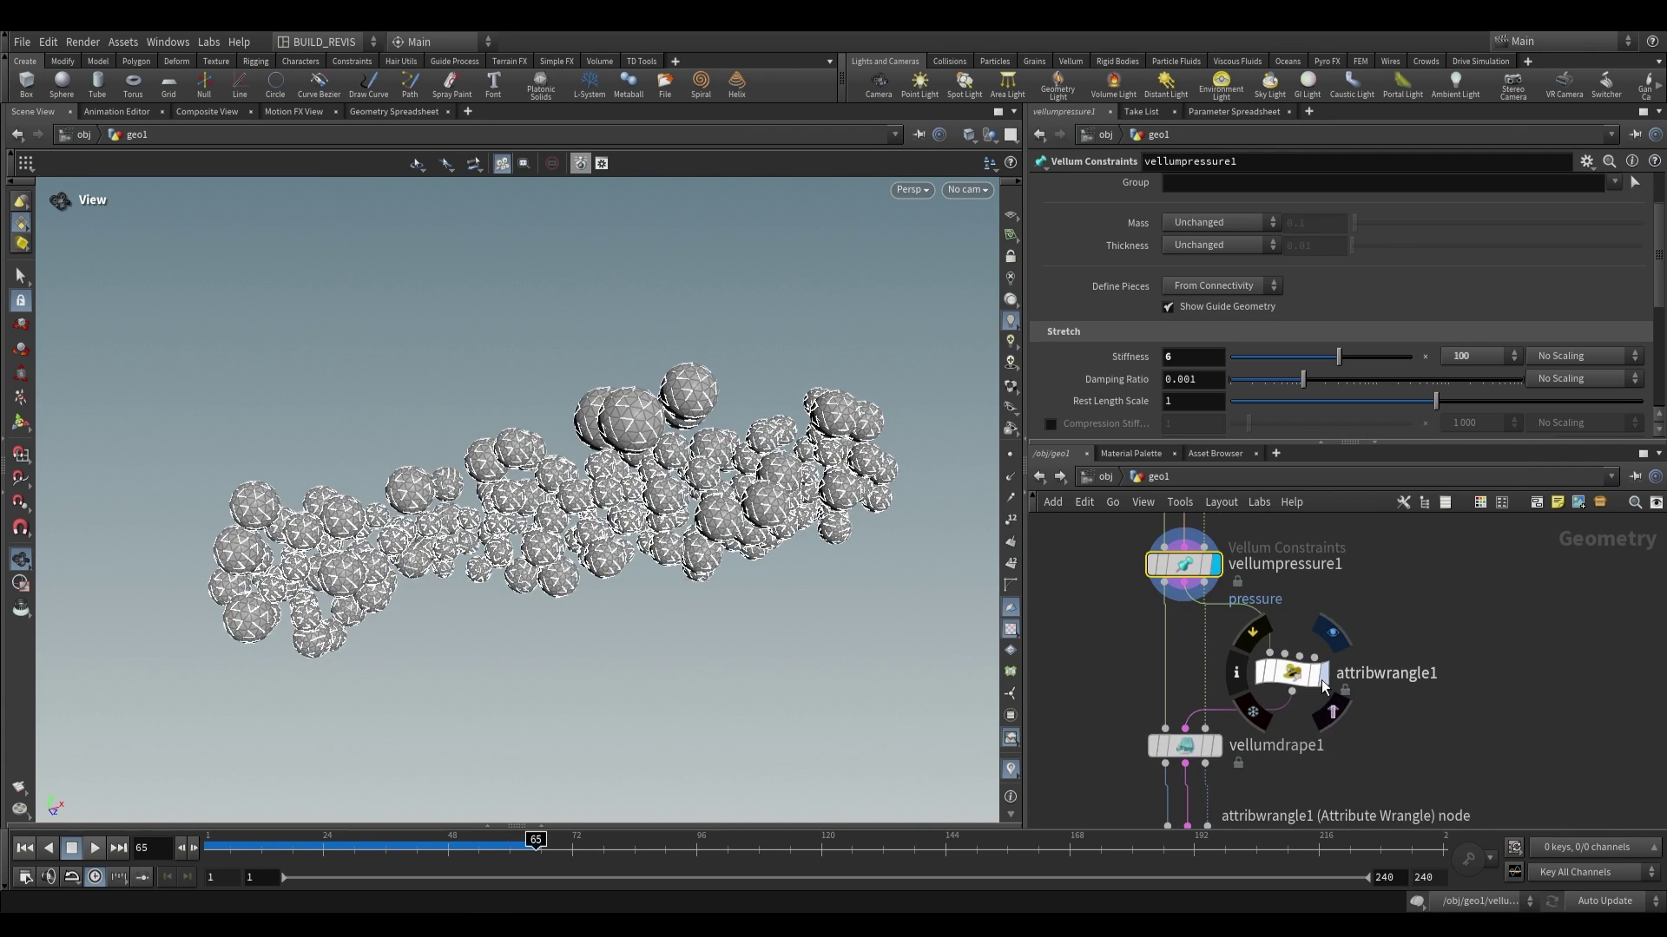
click(1302, 674)
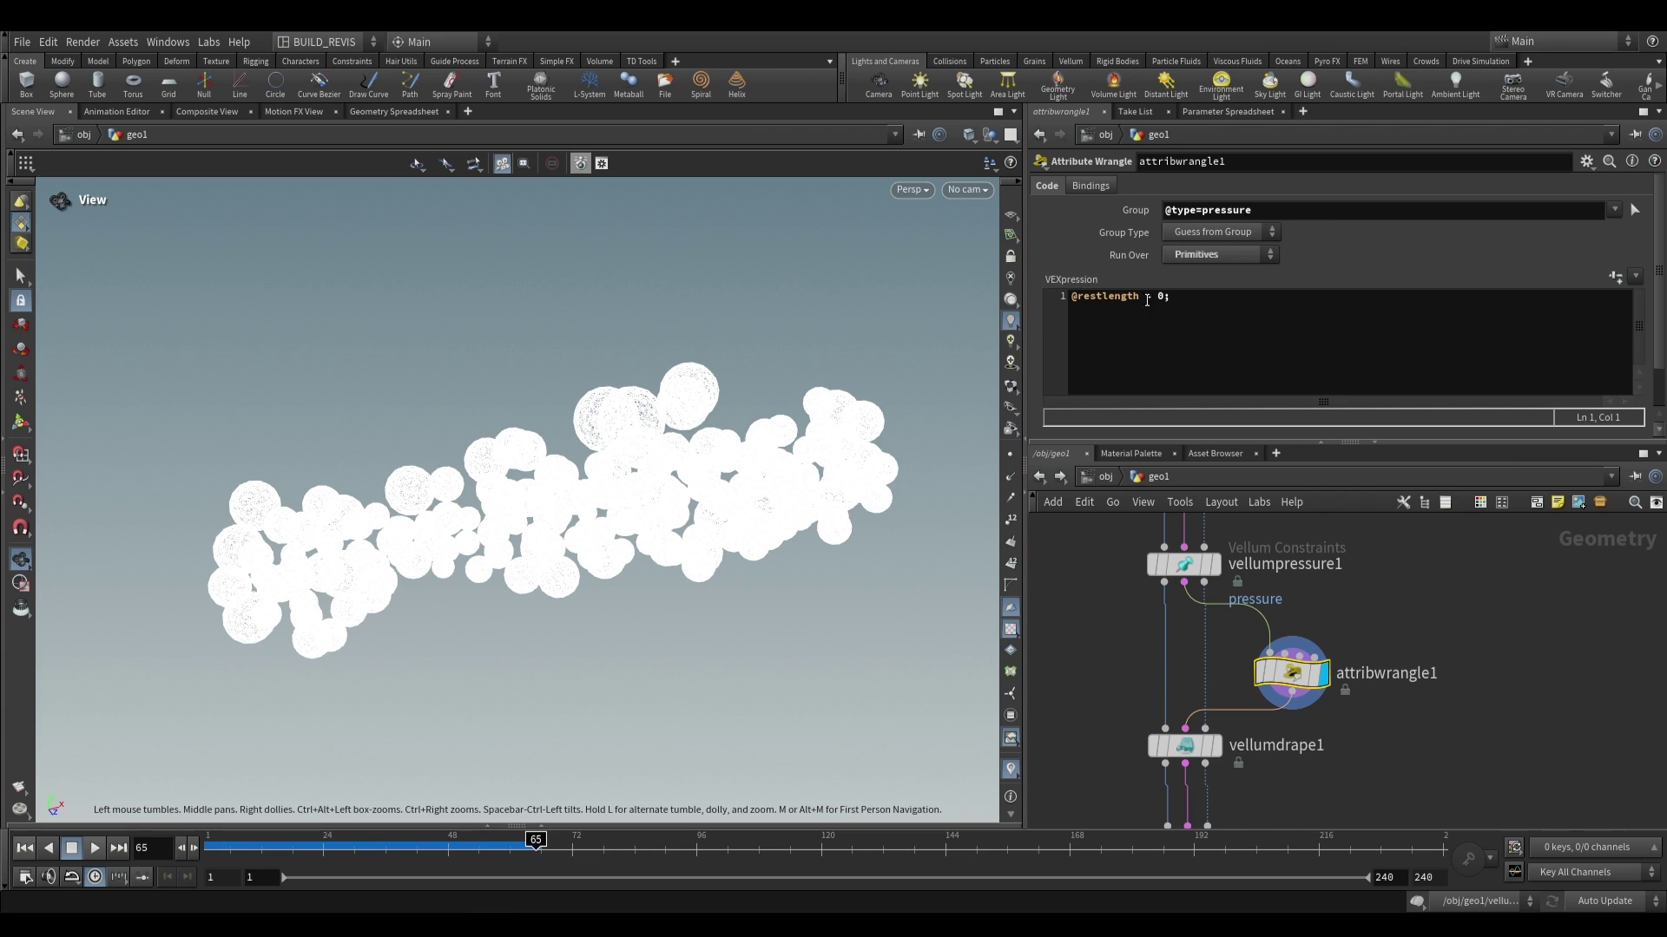
scroll(1427, 743, down, 3)
mouse_move(1178, 676)
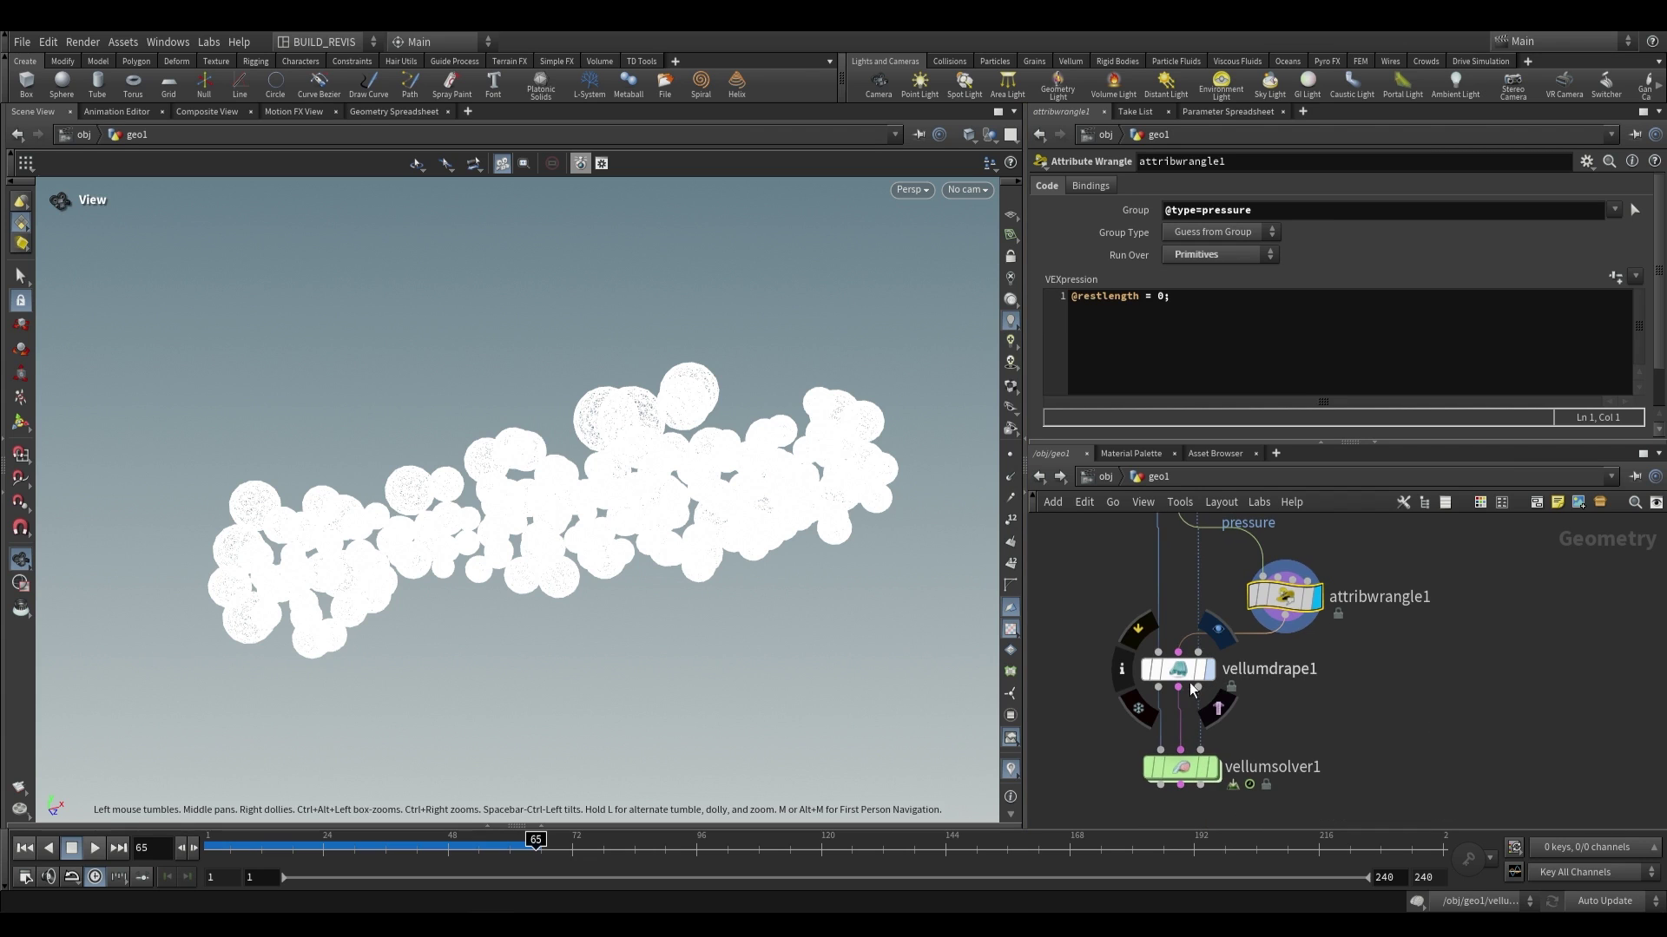
click(1188, 649)
Freeze vellumdrape1 at frame 40, then enter the vellumsolver1 network
click(24, 848)
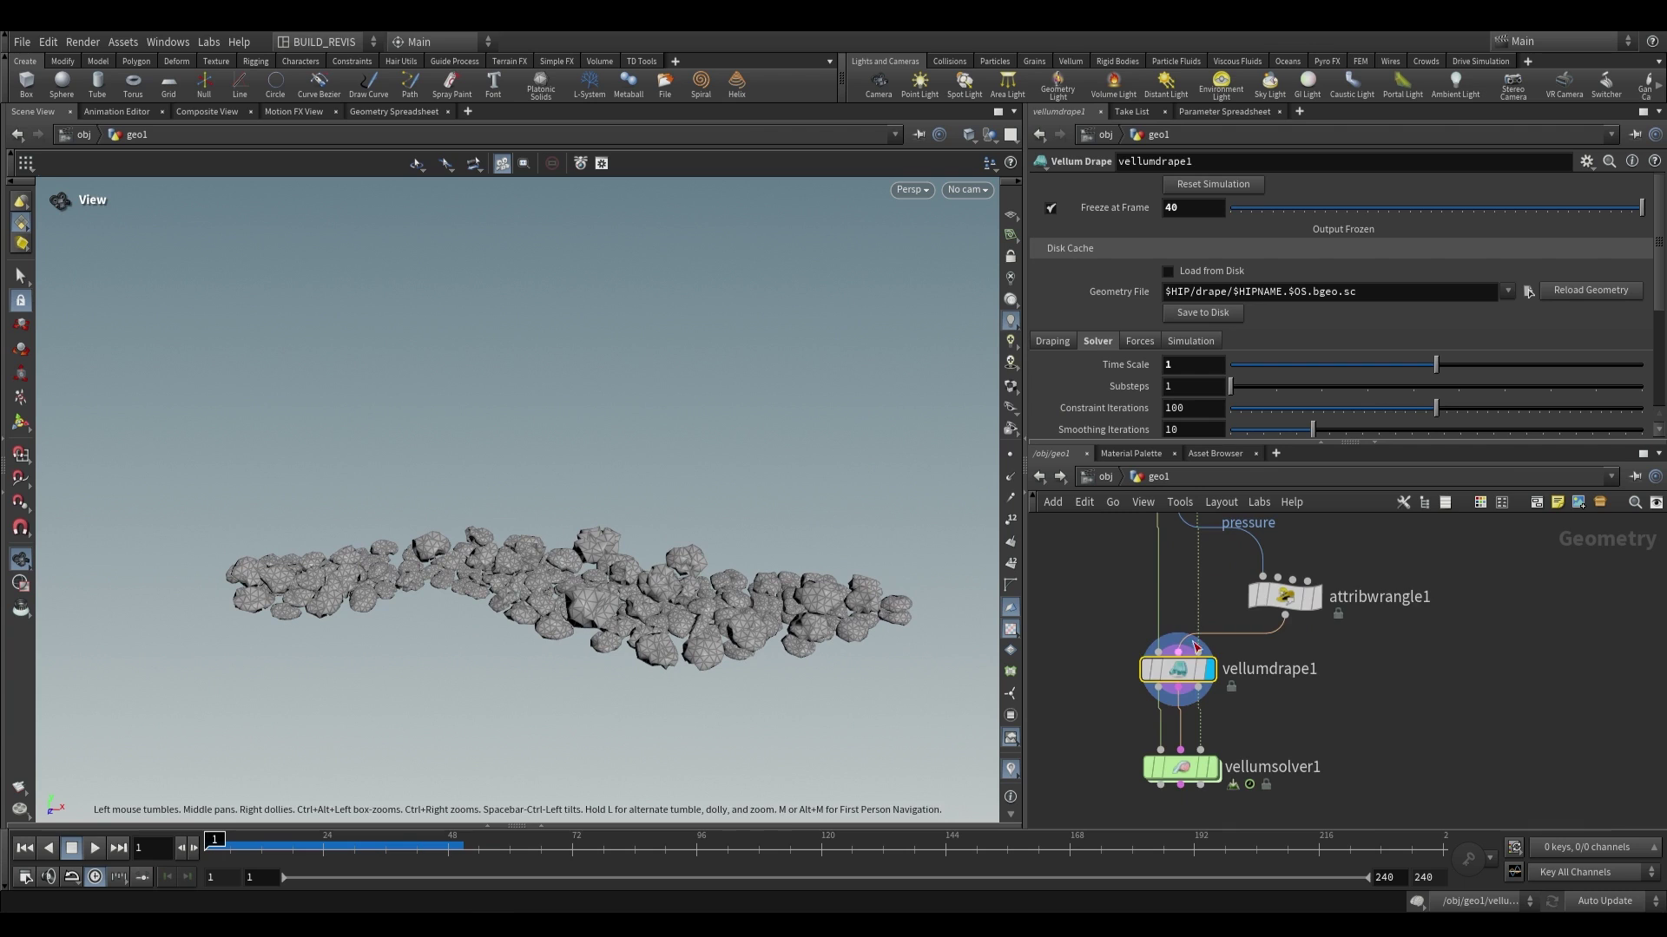
scroll(1133, 643, down, 2)
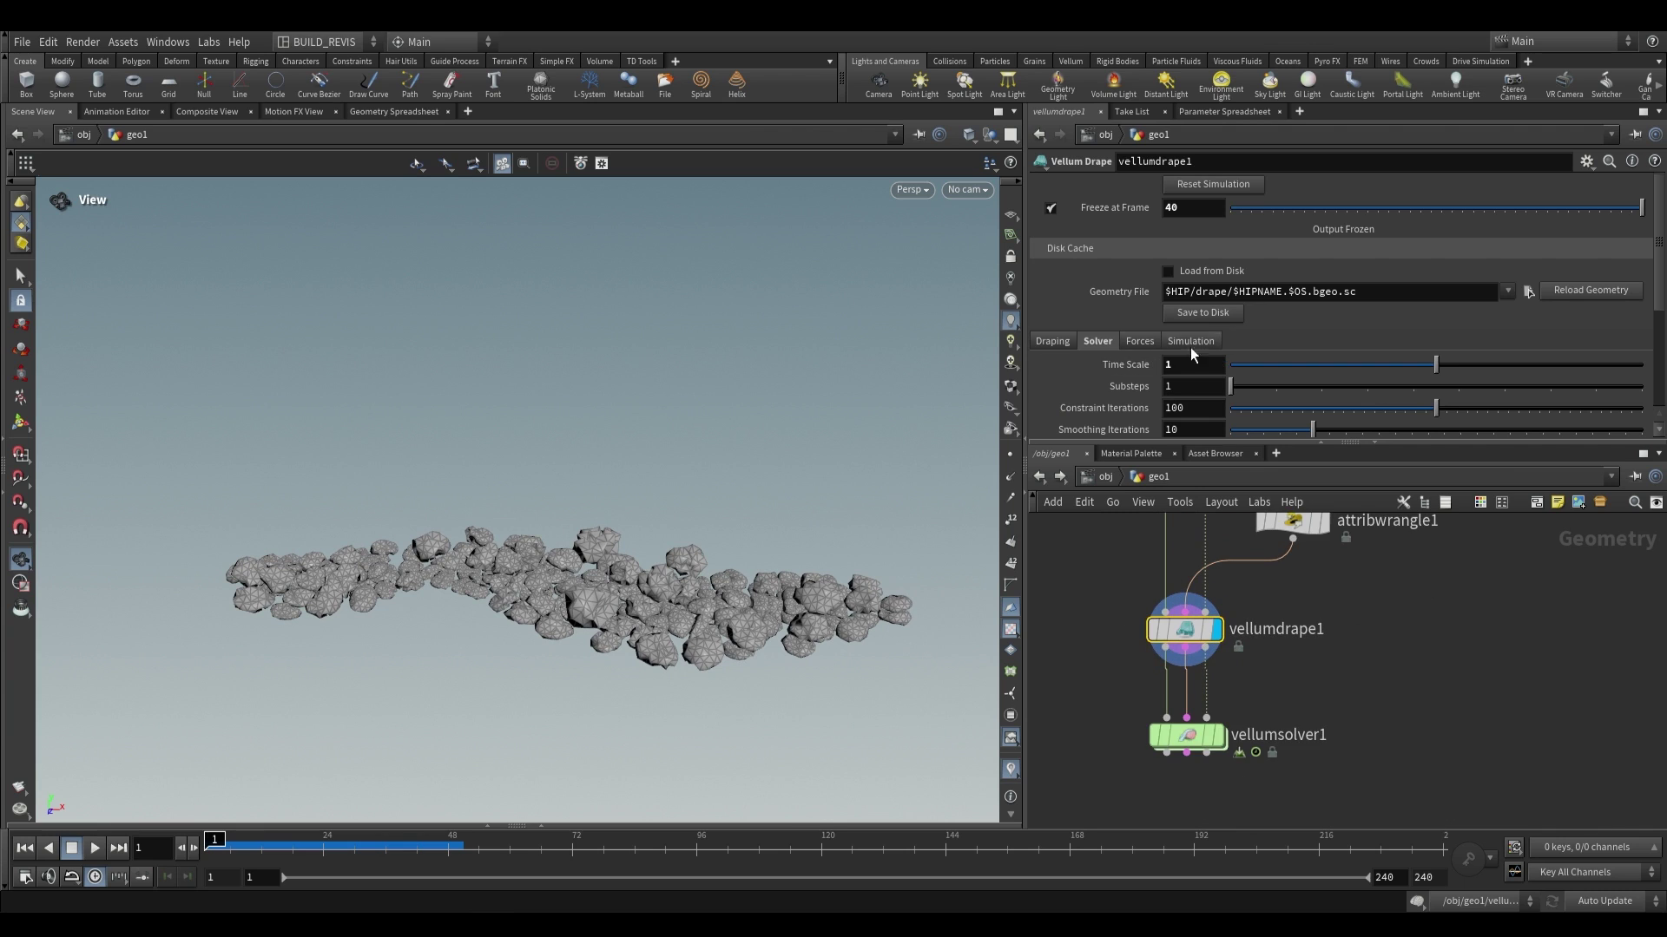
click(1049, 205)
click(1211, 736)
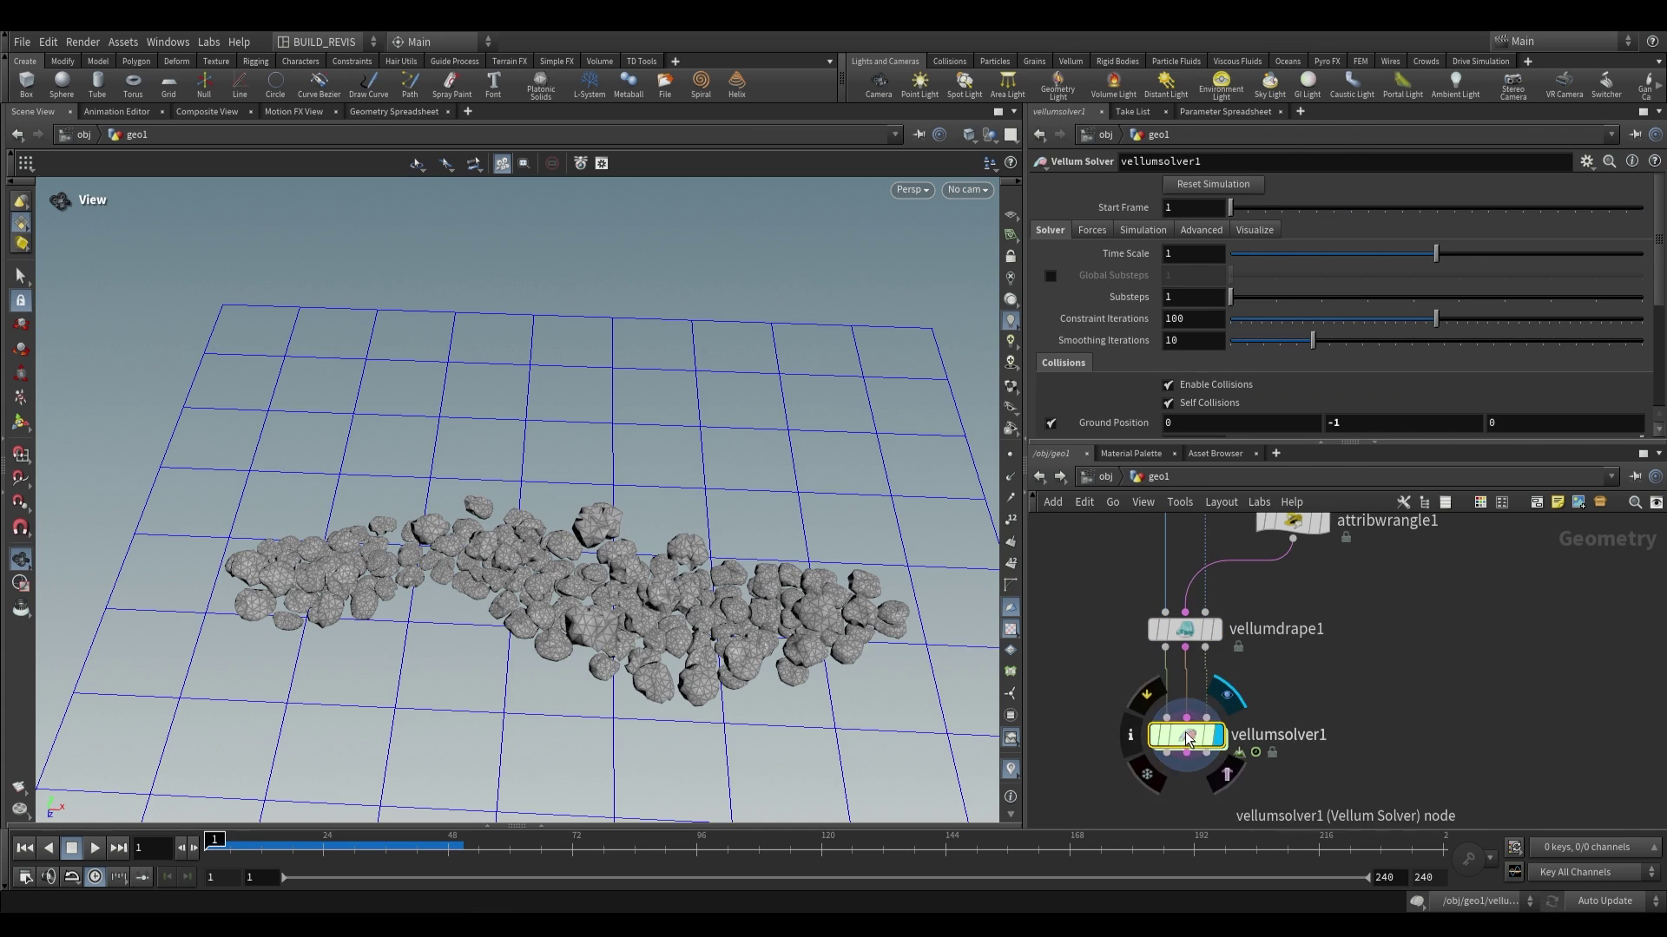
double_click(1189, 736)
double_click(1225, 643)
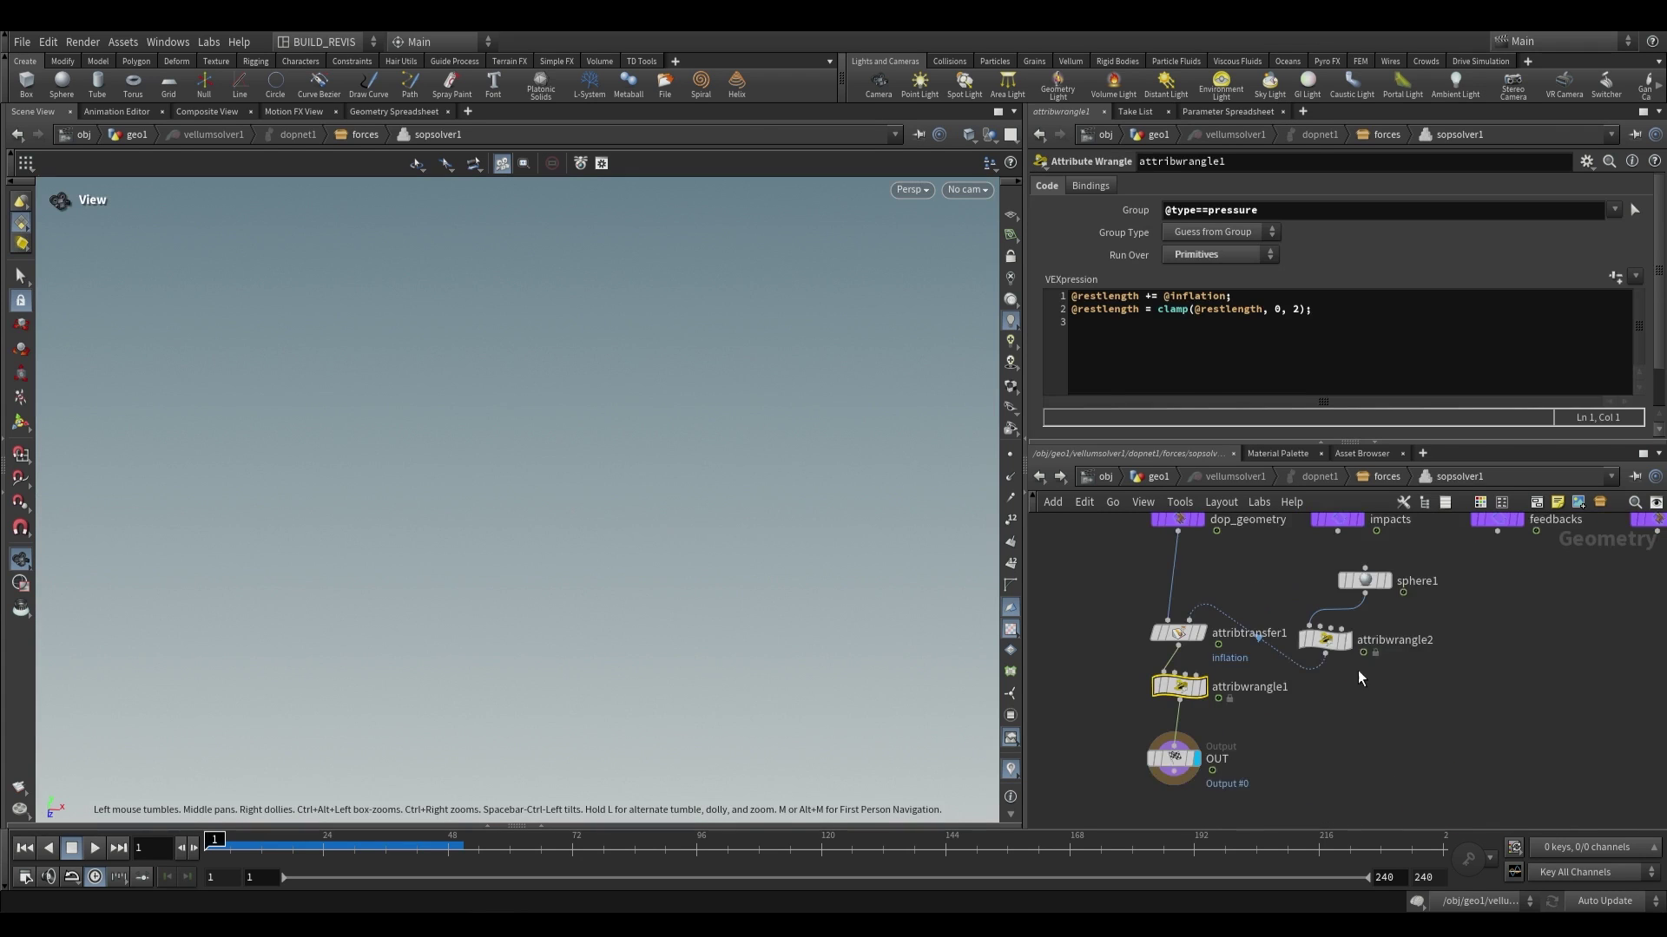
click(1343, 619)
key(f)
scroll(595, 514, up, 2)
scroll(548, 514, down, 4)
key(Up)
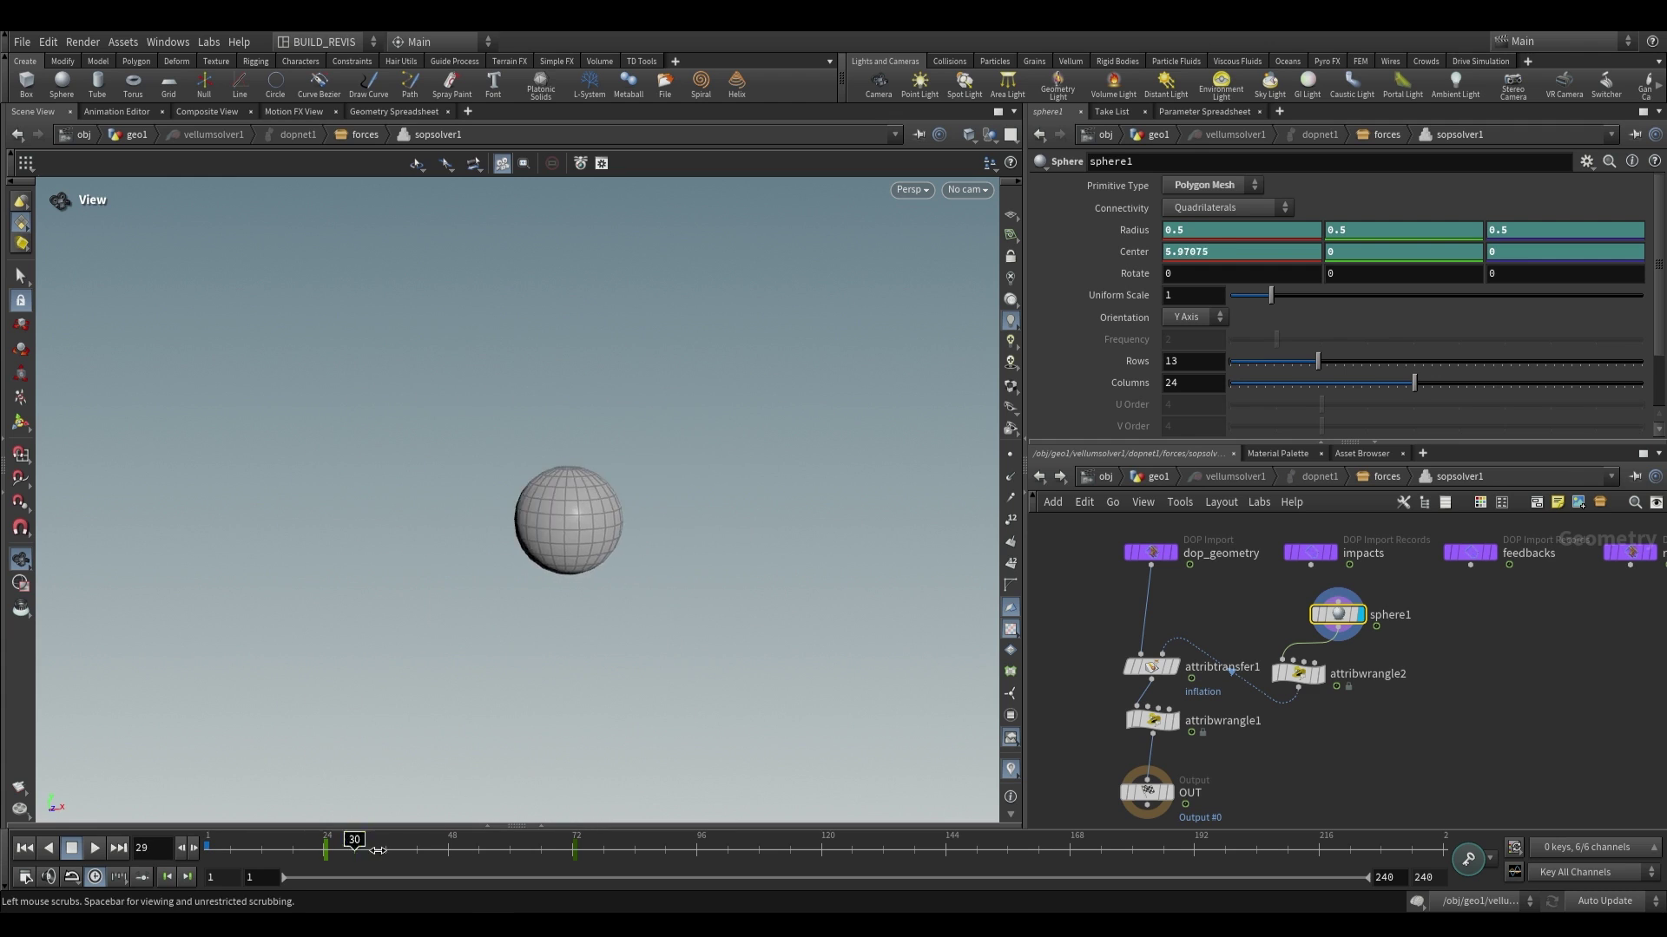
click(1154, 667)
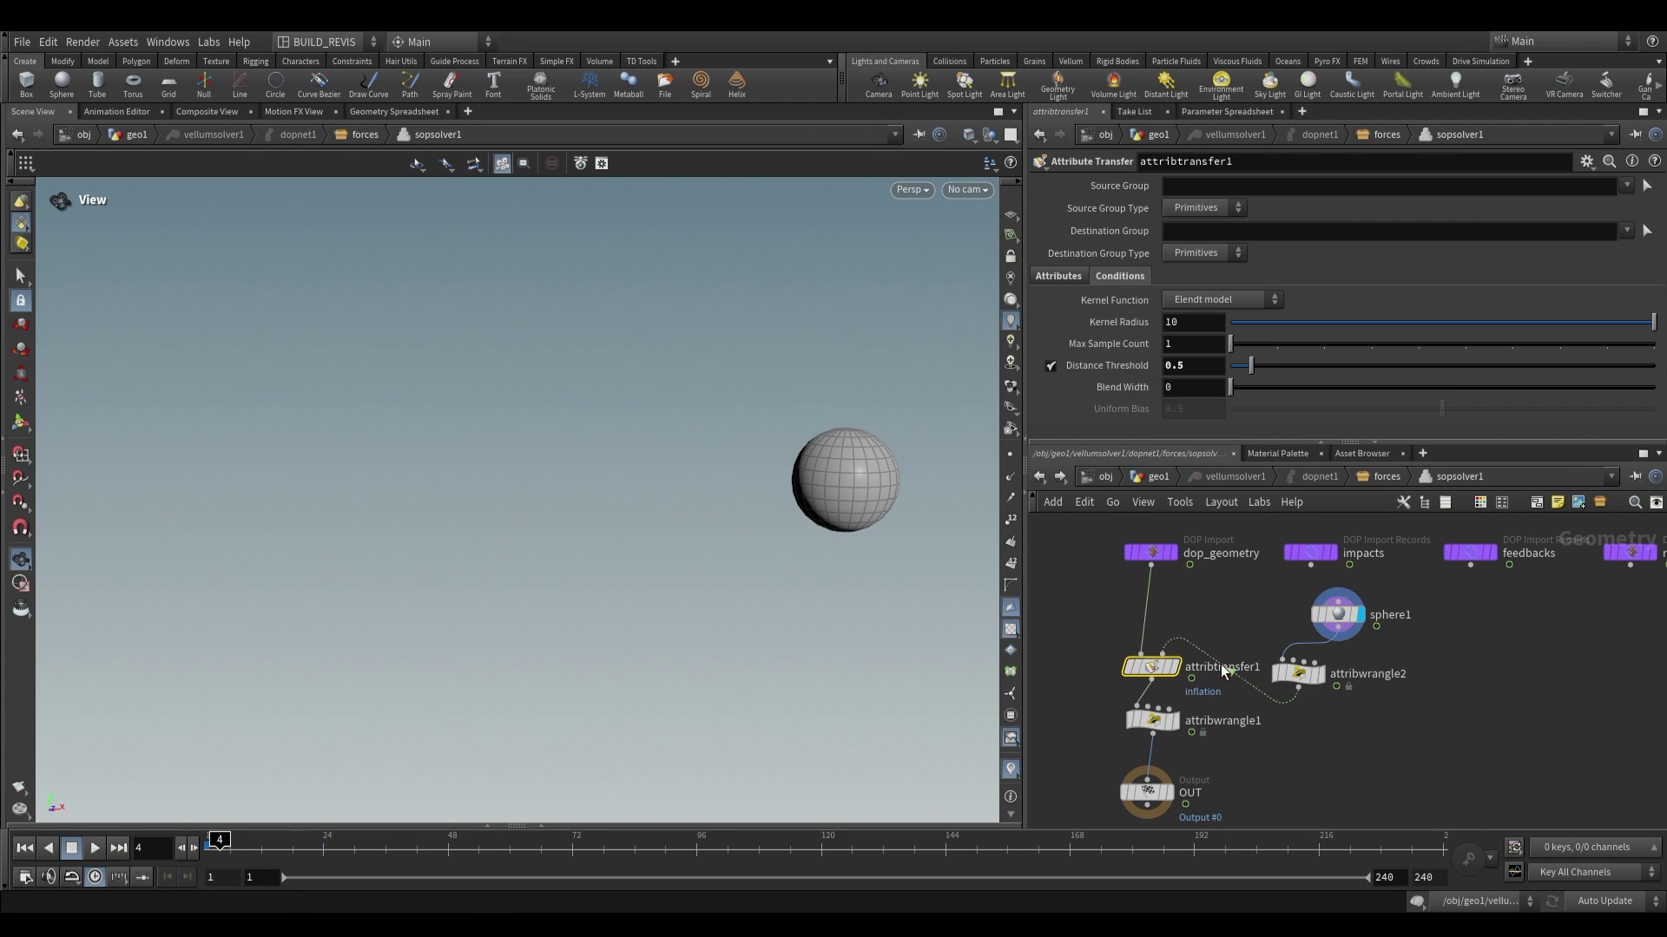
click(1054, 276)
scroll(1186, 736, up, 3)
click(1161, 725)
key(ctrl+a)
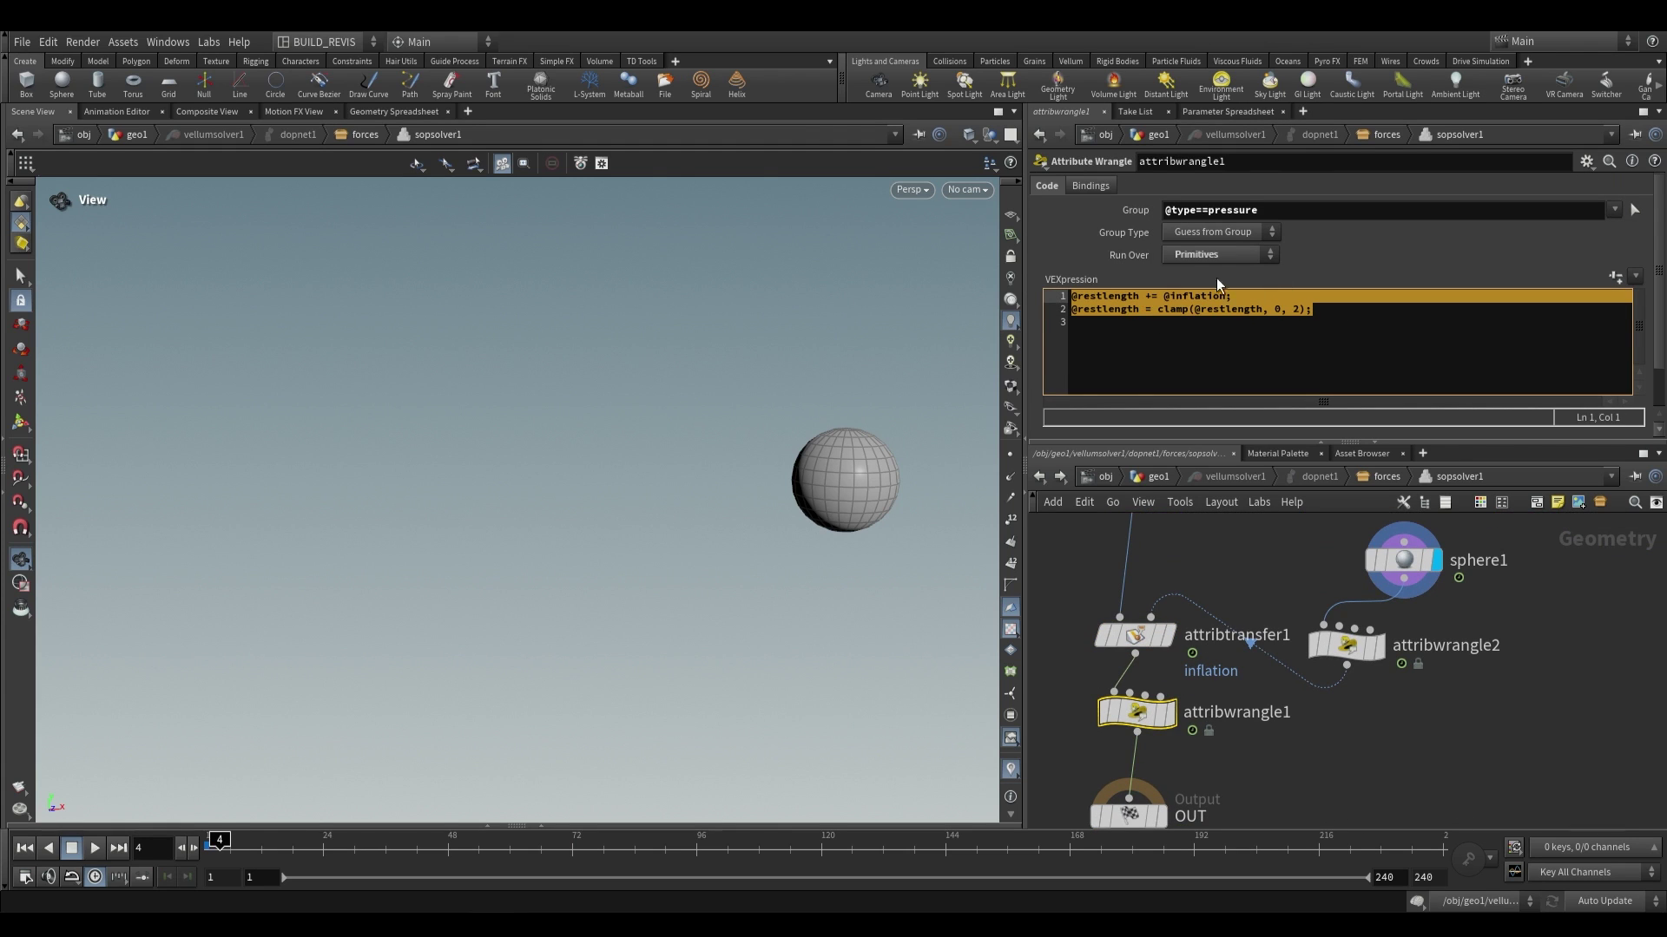
drag(1279, 213, 1127, 210)
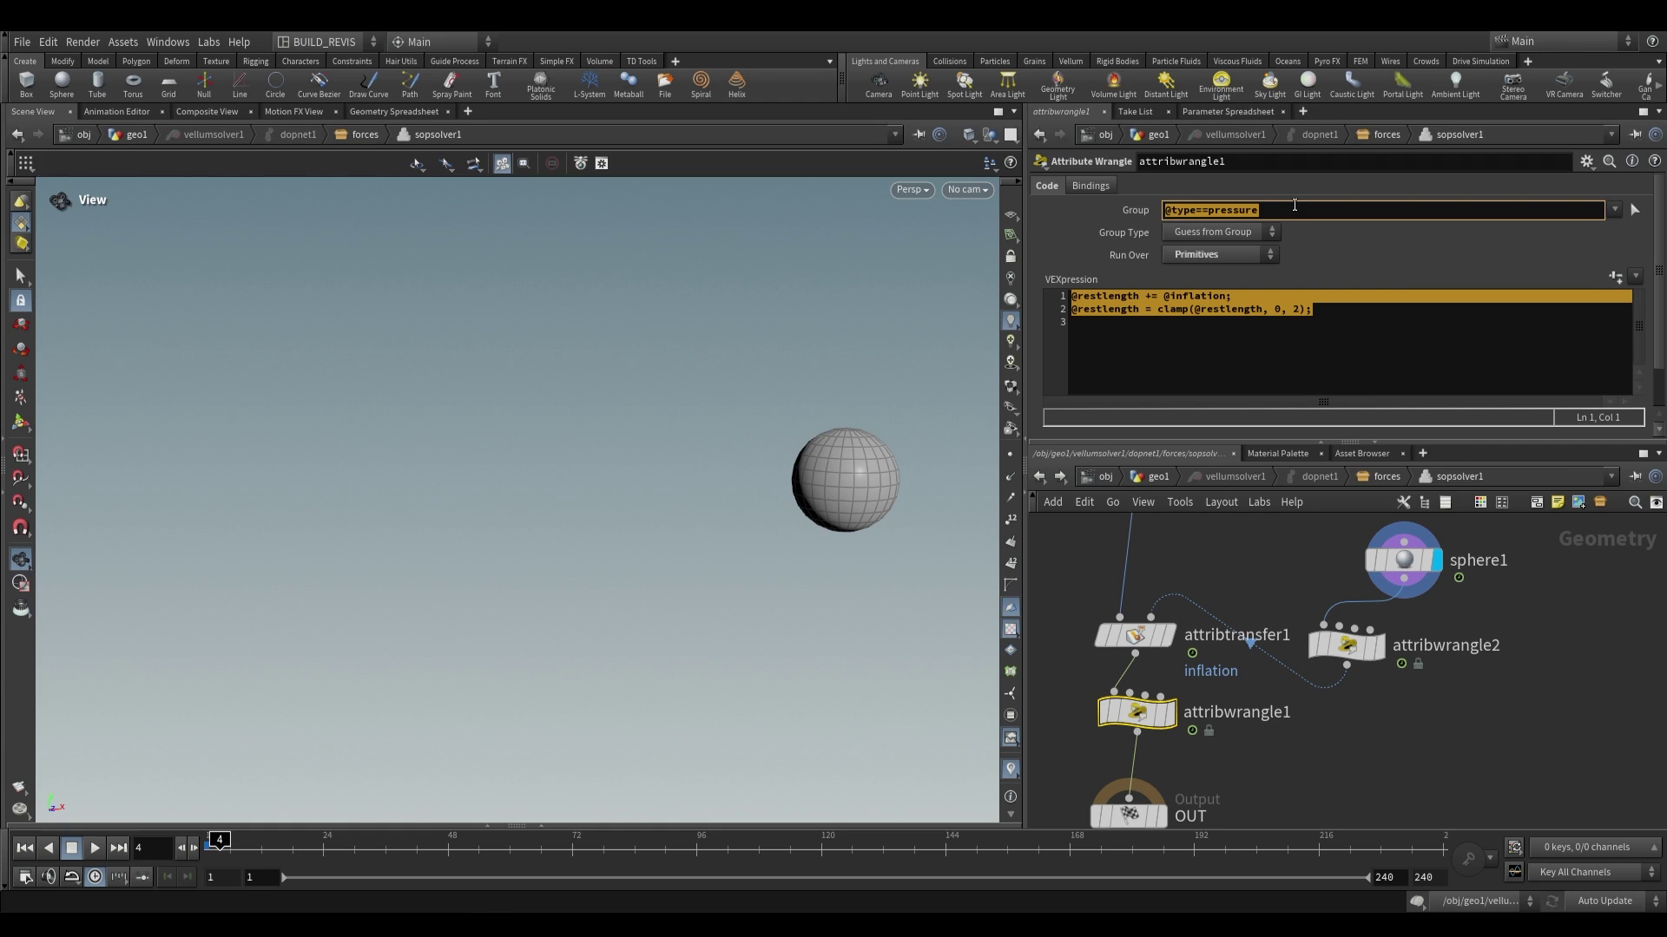
click(1174, 311)
key(ctrl+a)
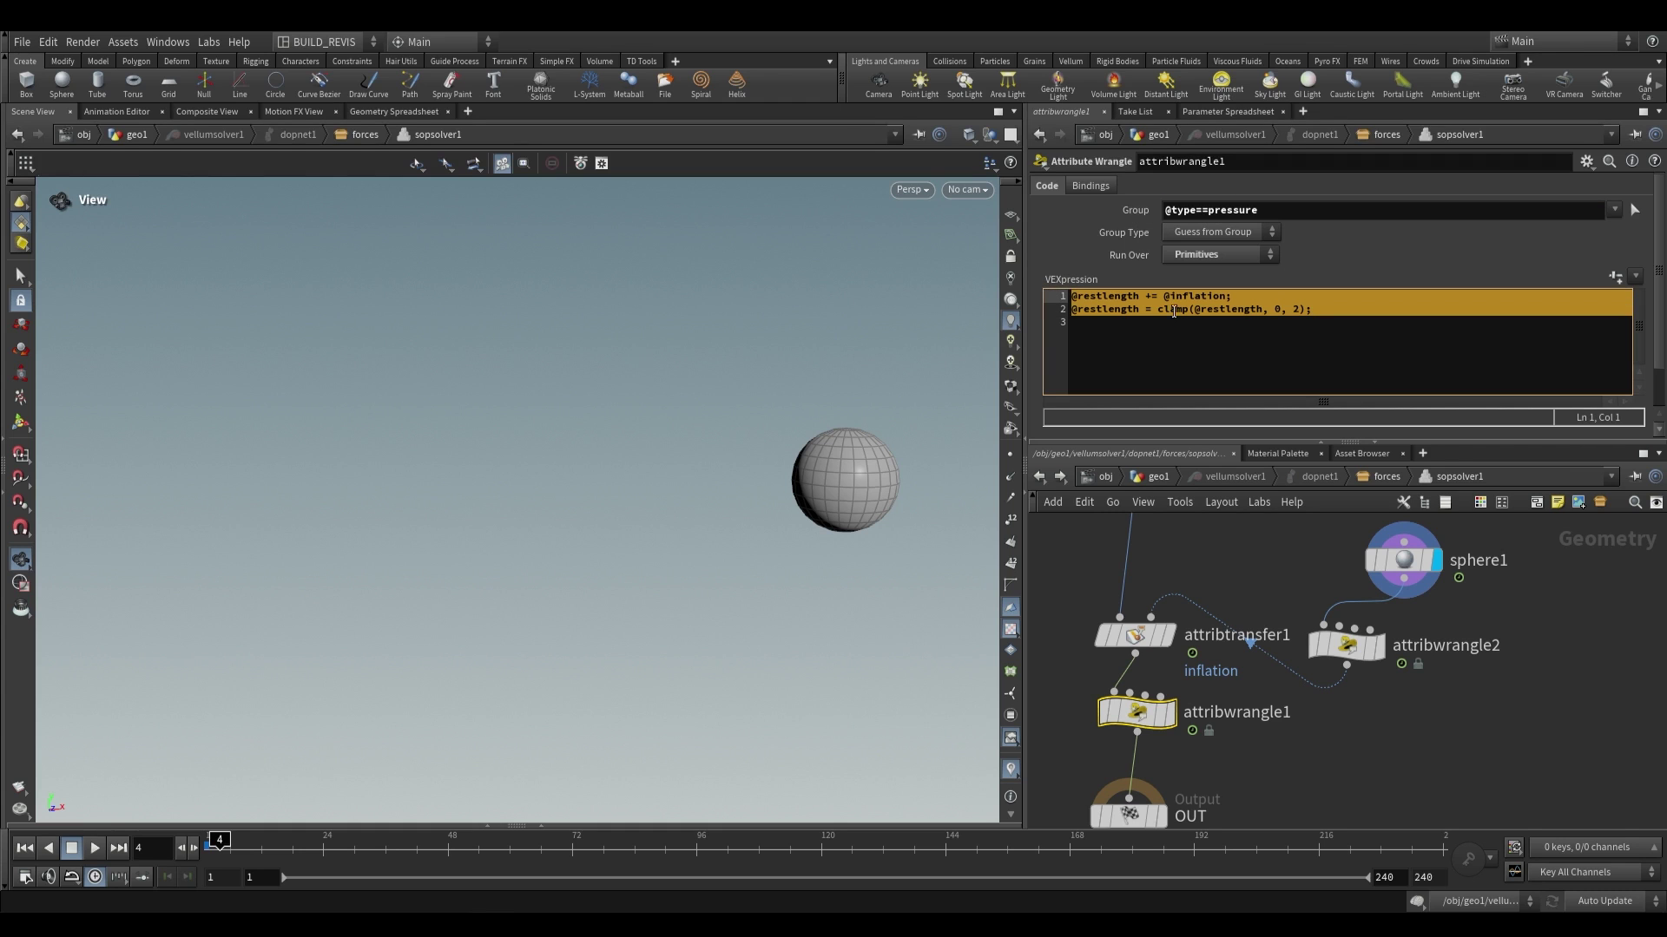
click(1161, 477)
click(1185, 703)
scroll(714, 577, up, 5)
drag(714, 577, 663, 487)
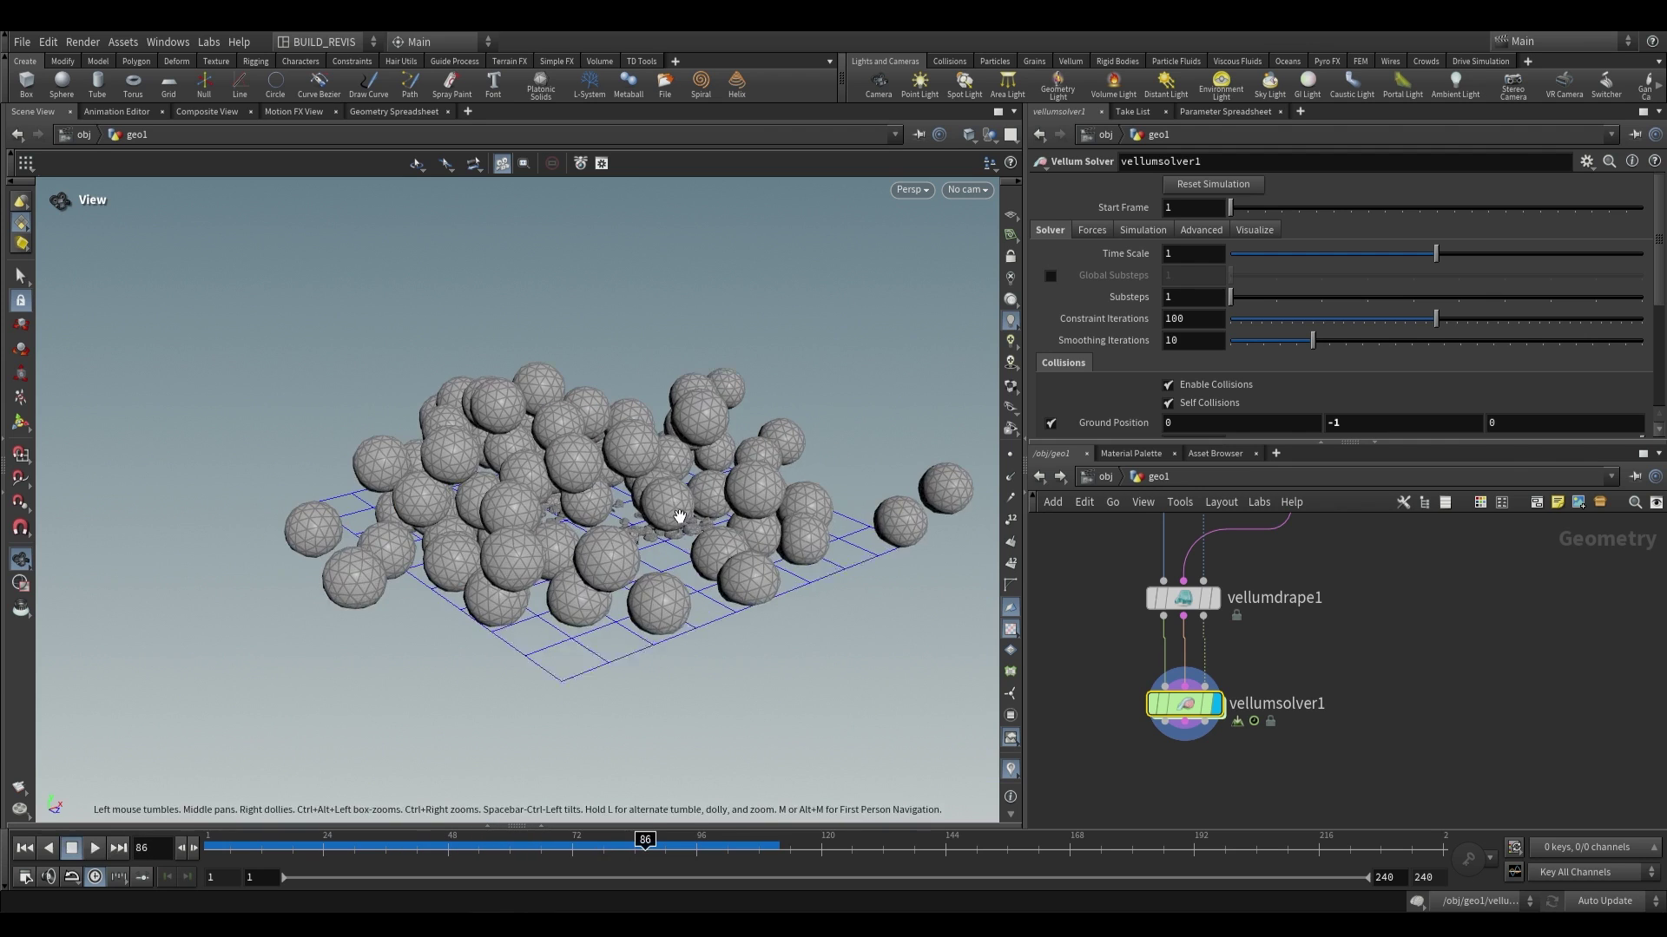
drag(680, 516, 694, 512)
scroll(1434, 736, down, 3)
middle_drag(1434, 736, 1290, 613)
scroll(1273, 680, up, 3)
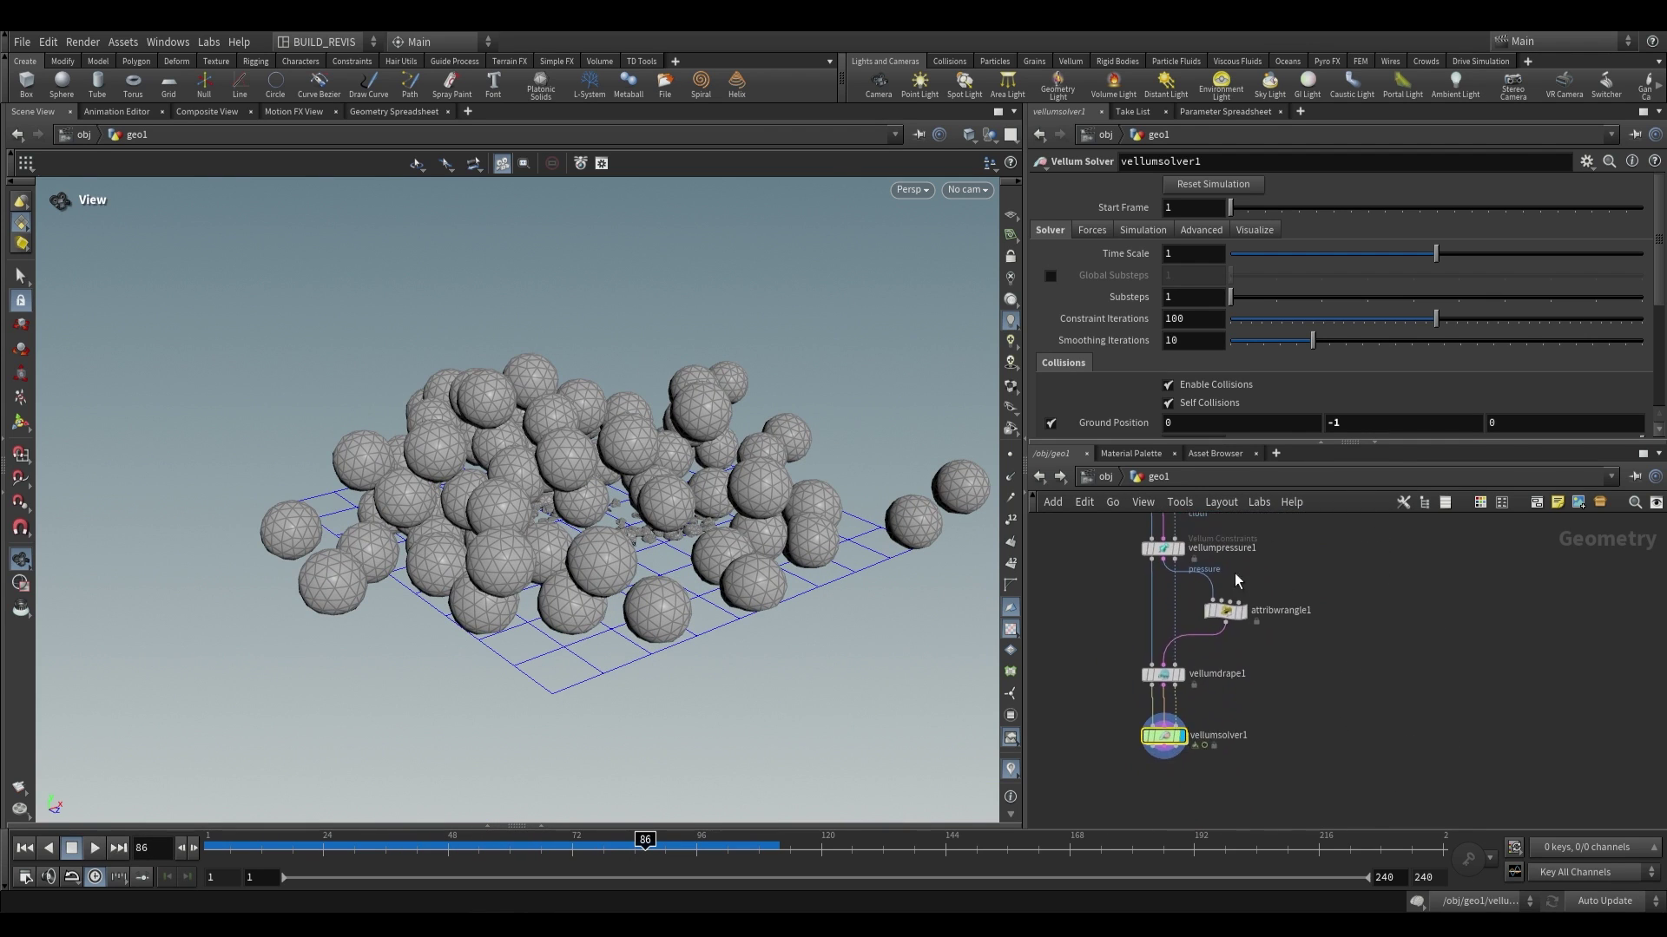
scroll(1274, 679, down, 2)
click(1276, 677)
key(ctrl+Up)
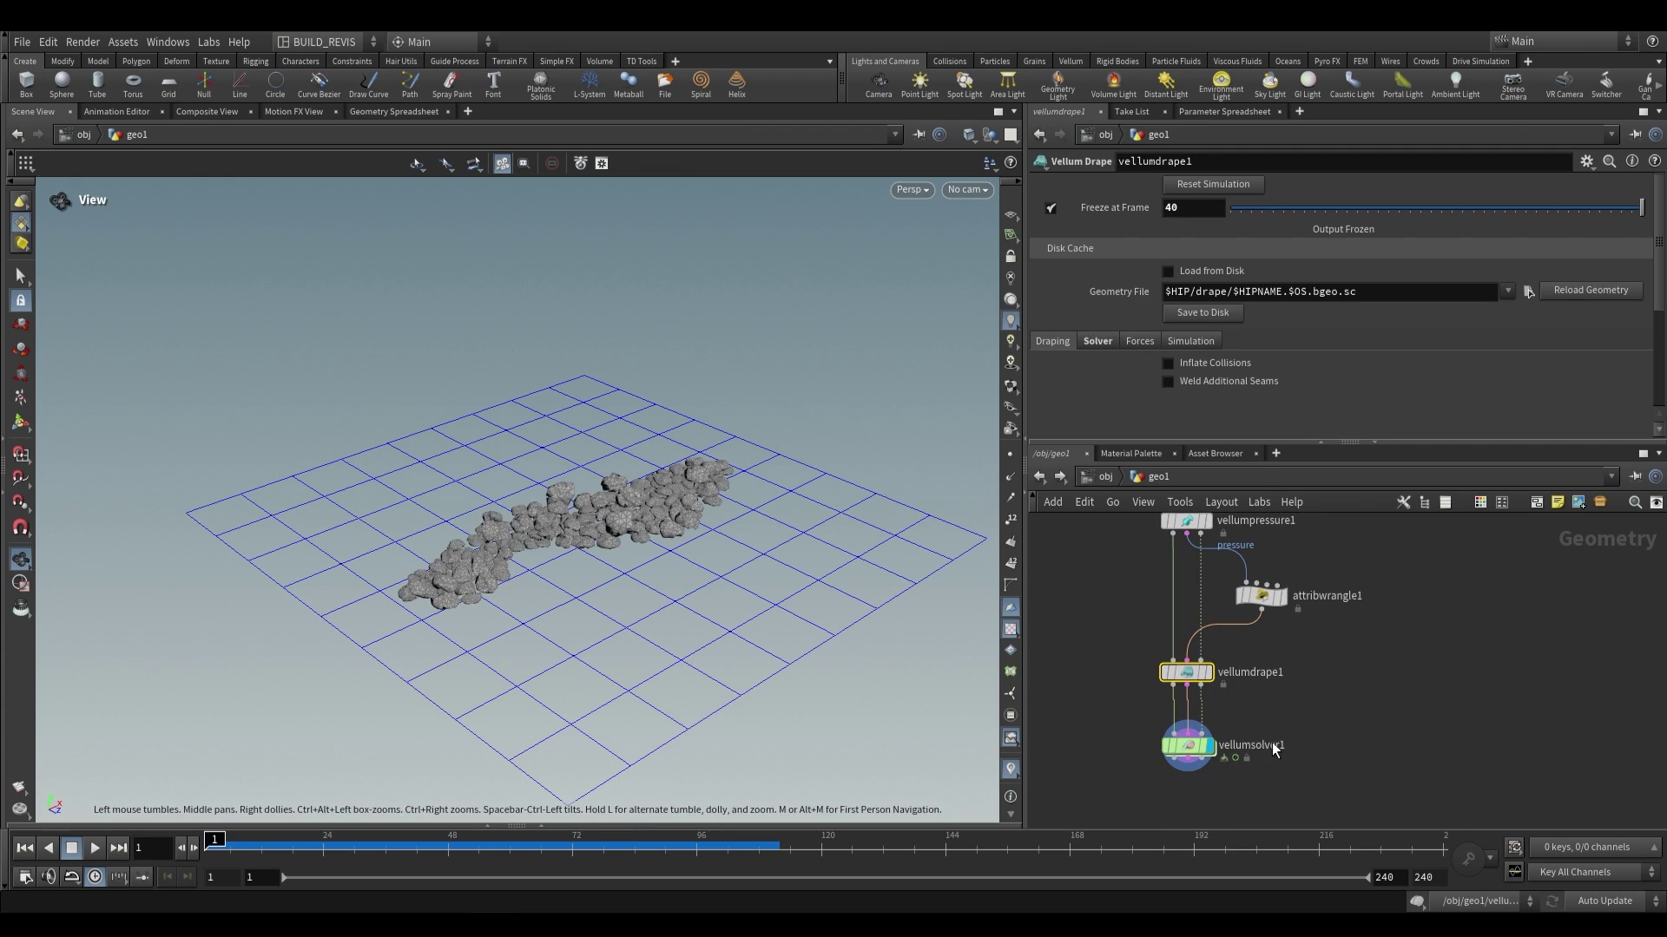